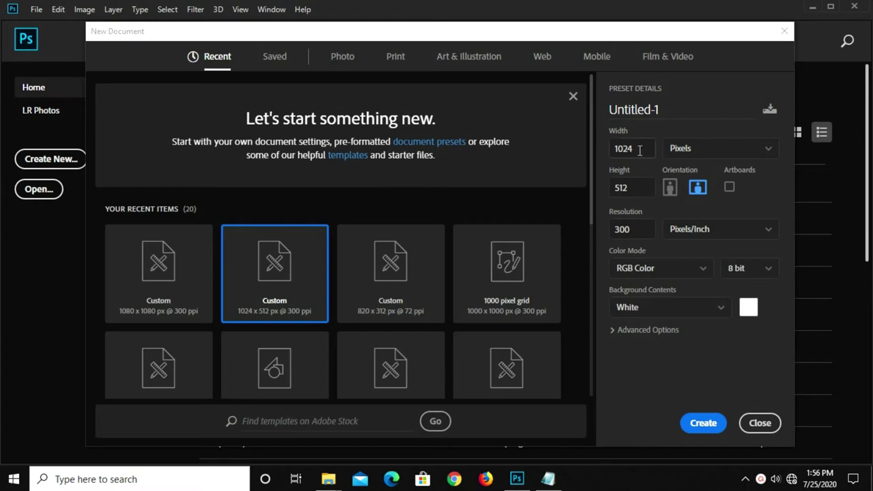
- Create a new 1024 × 512 px document at 300 resolution
click(639, 150)
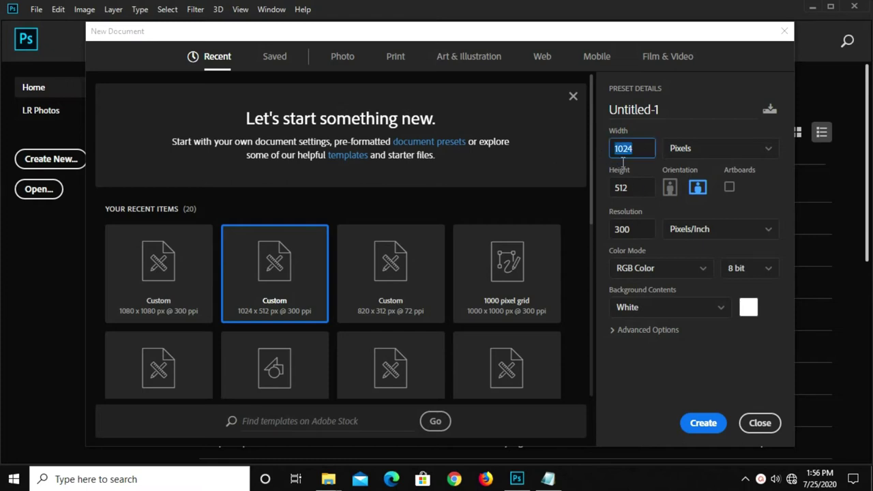
click(636, 190)
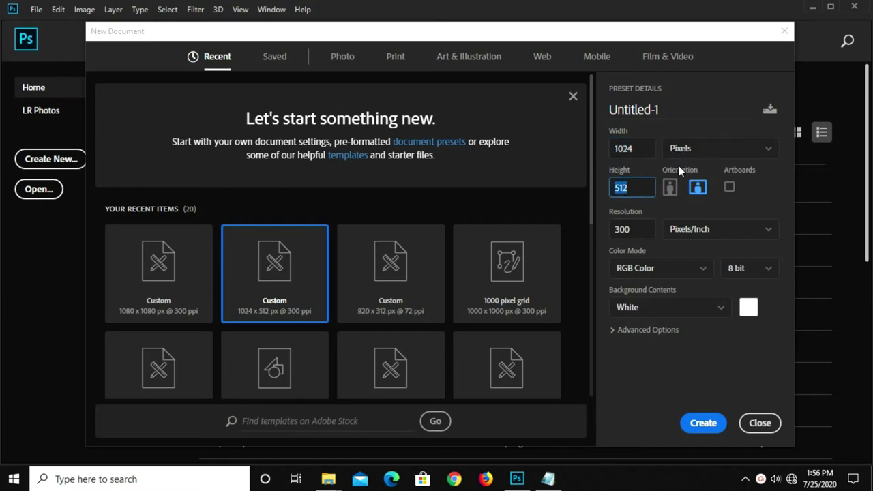
click(634, 229)
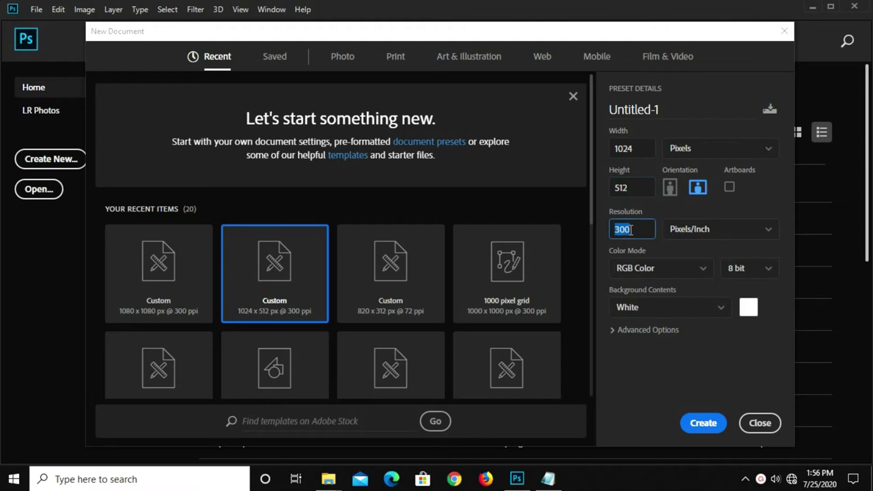
click(702, 425)
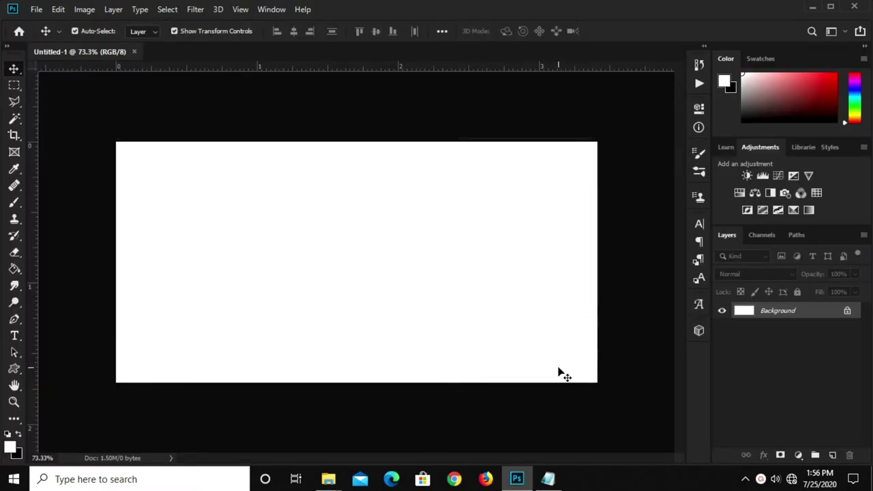
- Add a Solid Color fill layer in dark red #a40c0c, copied from the notes
click(799, 455)
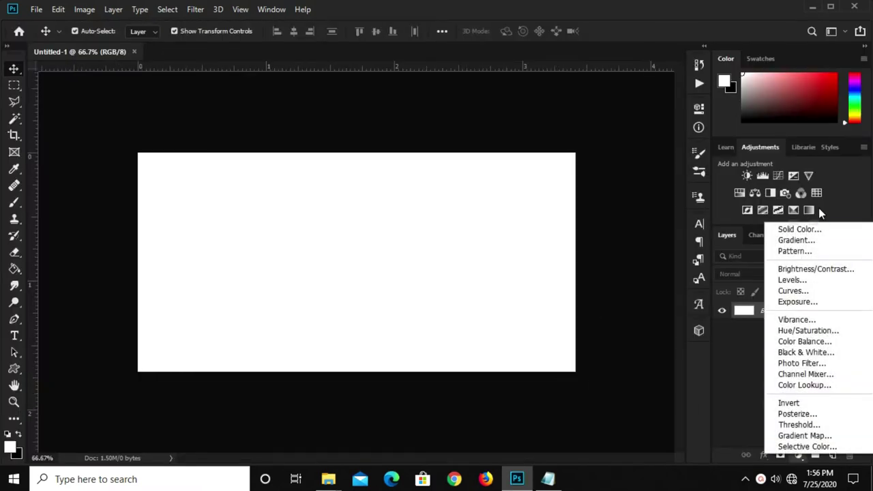
click(800, 228)
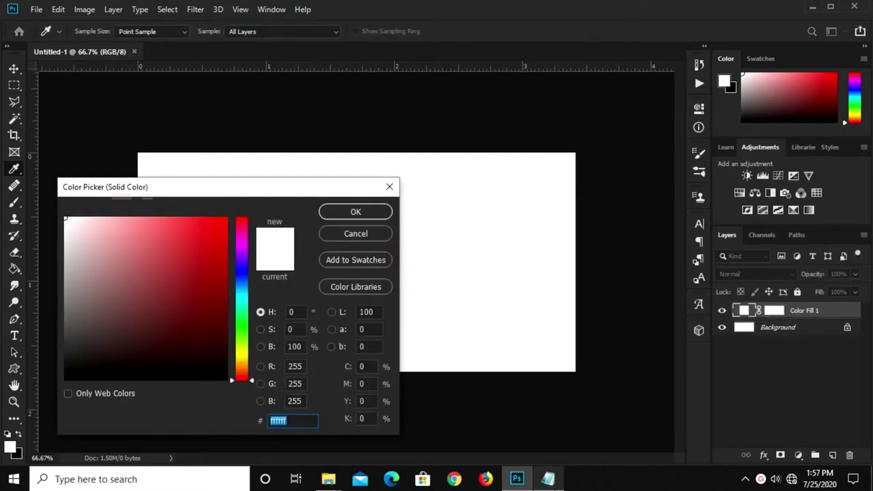
click(548, 479)
drag(430, 351, 381, 349)
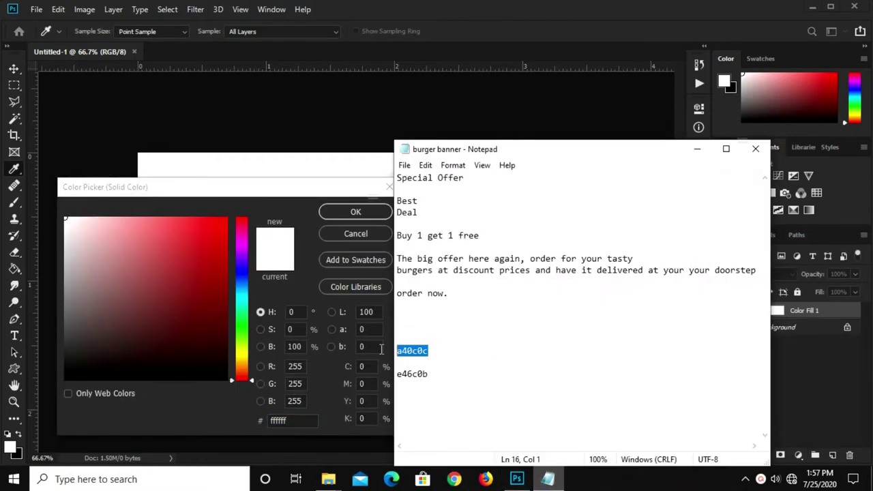
right_click(419, 359)
click(472, 201)
right_click(280, 422)
click(330, 299)
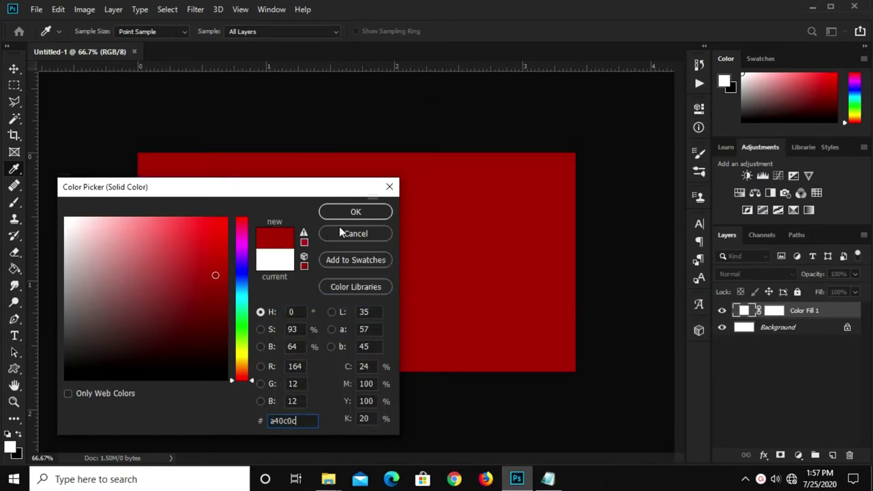
click(363, 212)
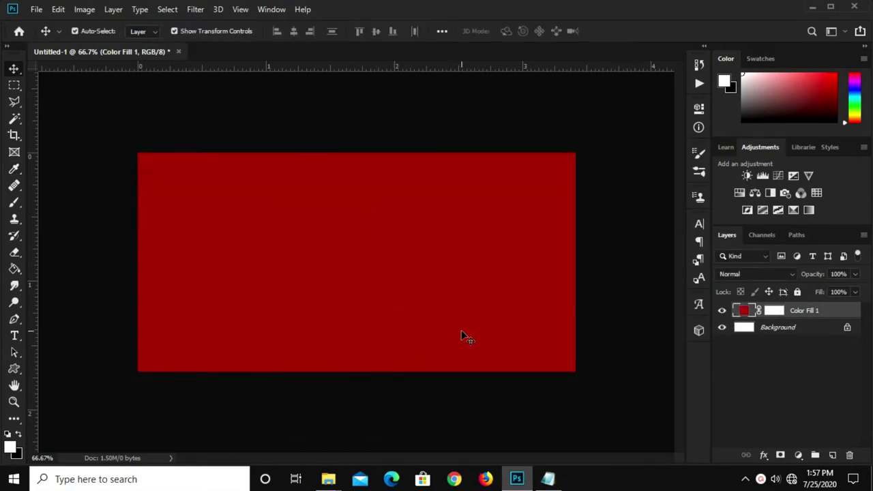
- On a new layer, paint a 600 px soft round white dab at the canvas centre
click(834, 455)
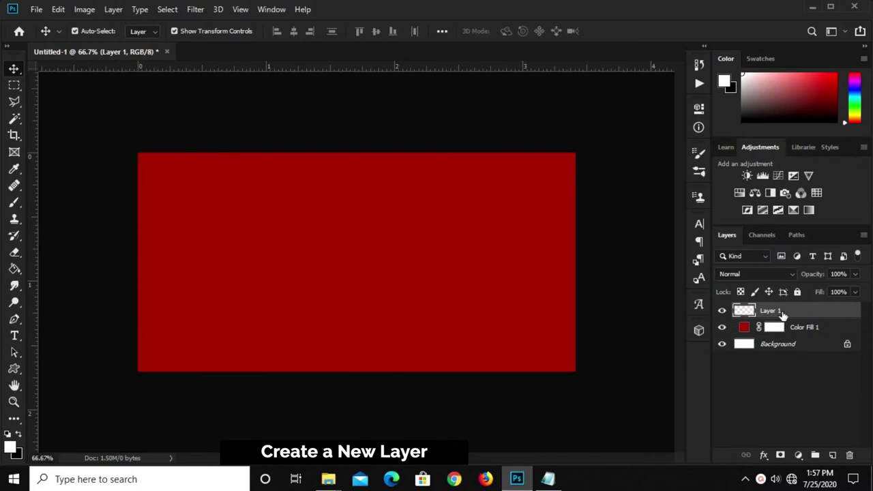
click(15, 202)
click(72, 205)
click(77, 30)
click(69, 128)
click(246, 96)
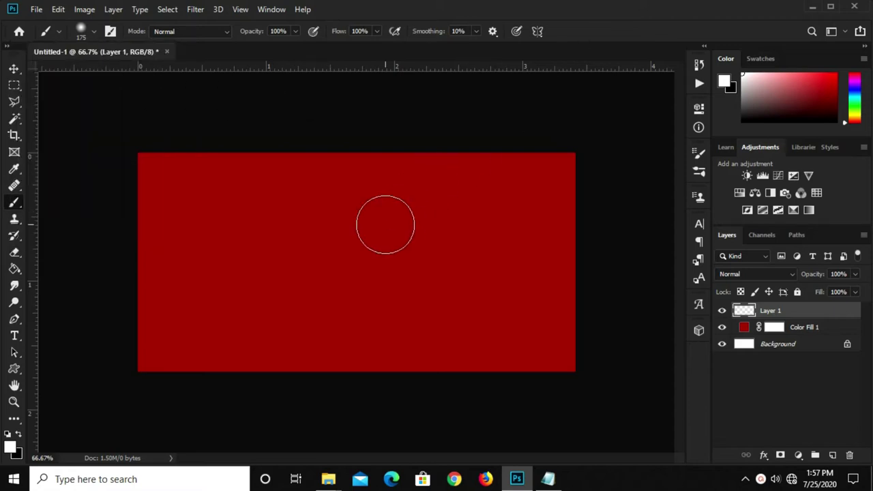
key(bracketright)
key(bracketright)
key(bracketright)
key(bracketright)
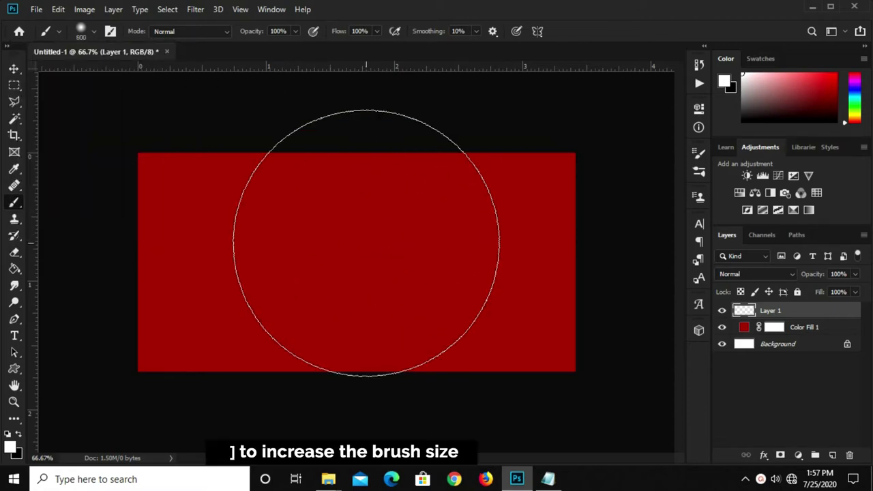
click(353, 261)
- Set the white glow layer's blend mode to Soft Light
key(v)
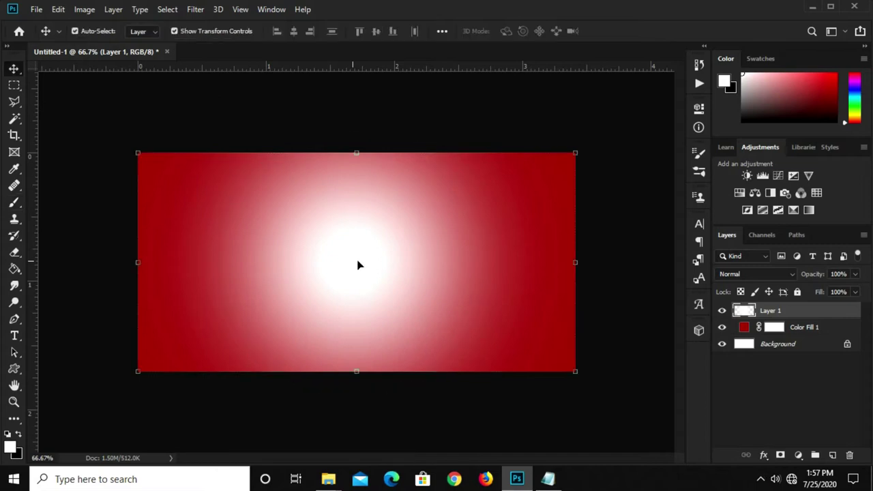
click(761, 273)
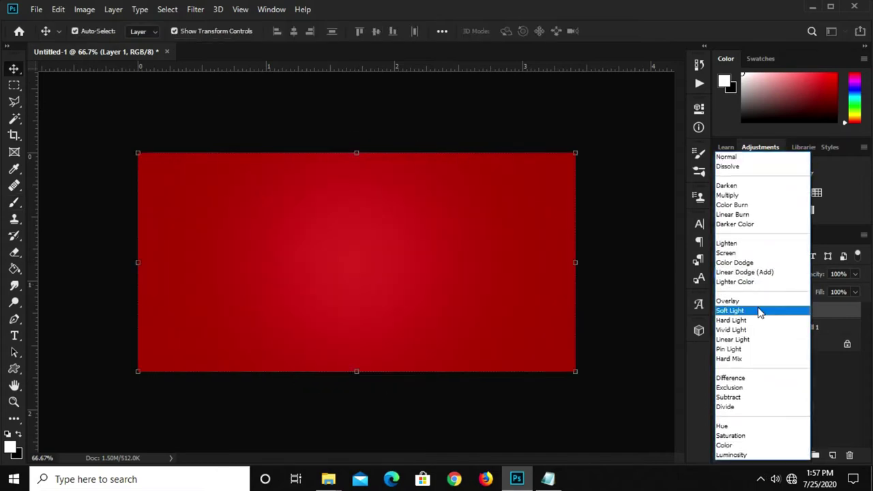
click(760, 312)
click(493, 134)
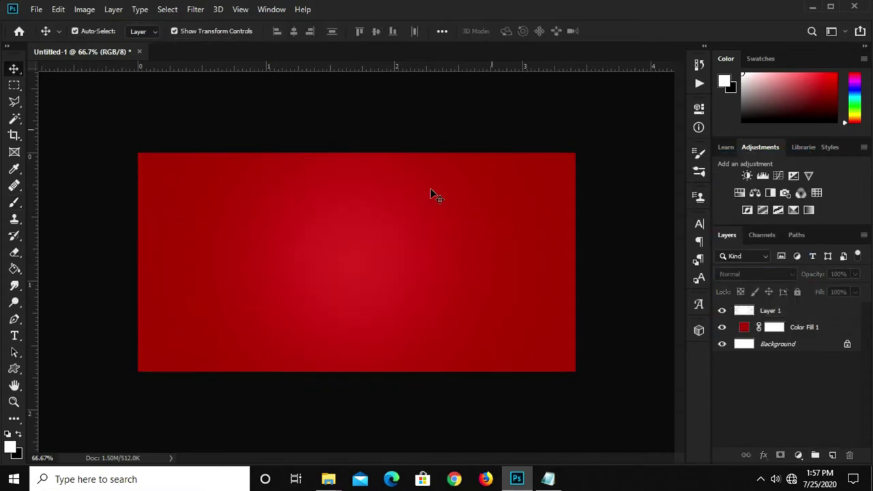
click(34, 11)
mouse_move(61, 85)
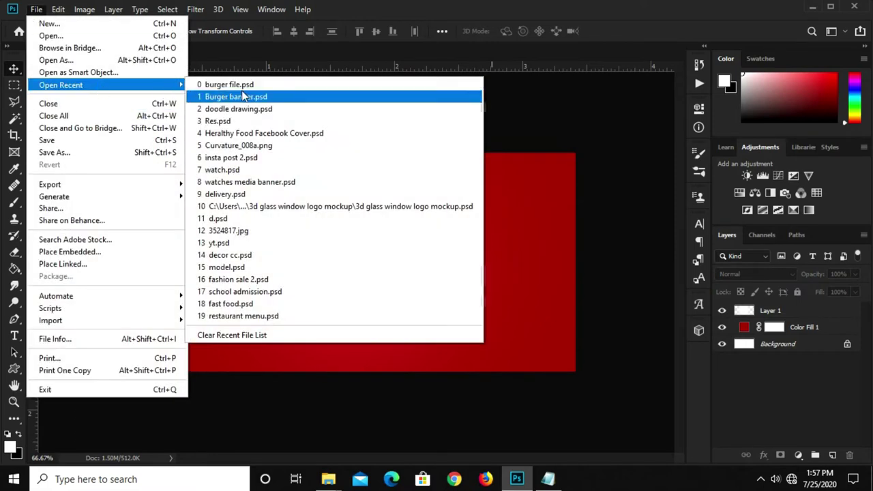
- Open burger file.psd and drag its Ray-PNG-Free-Download artwork into the Untitled-1 banner
click(242, 86)
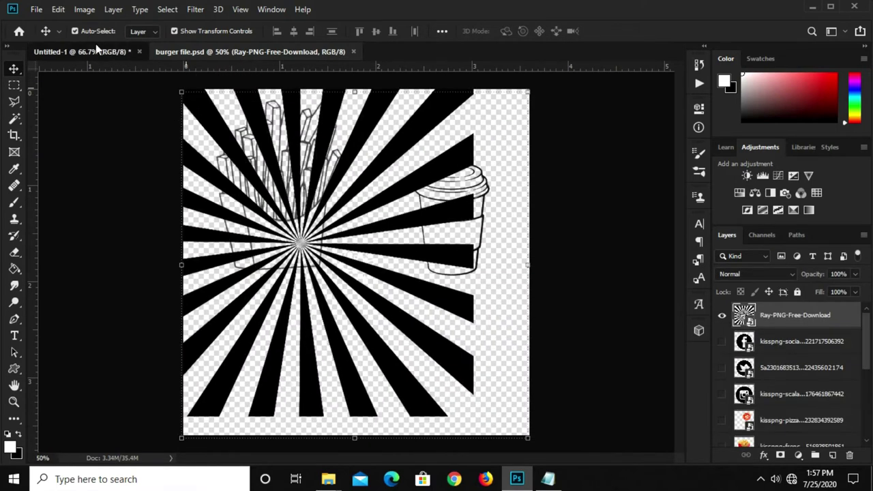
click(95, 47)
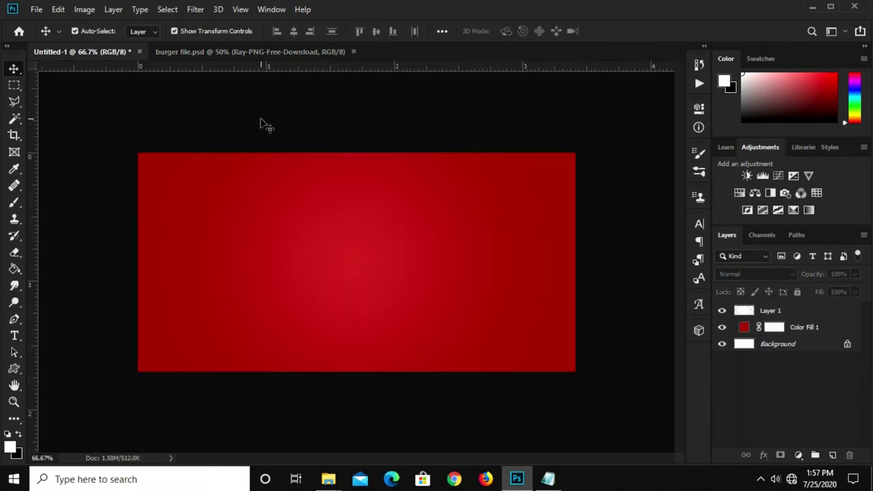
click(250, 52)
mouse_move(265, 137)
mouse_down()
mouse_move(106, 58)
mouse_move(290, 200)
mouse_move(343, 254)
mouse_up()
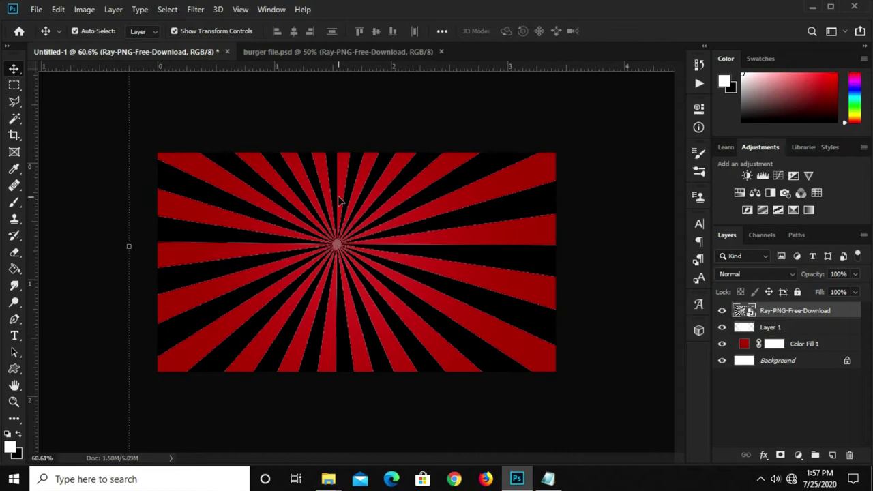
- Scale the ray artwork down and centre it on the red background
scroll(341, 204, down, 3)
key(ctrl+t)
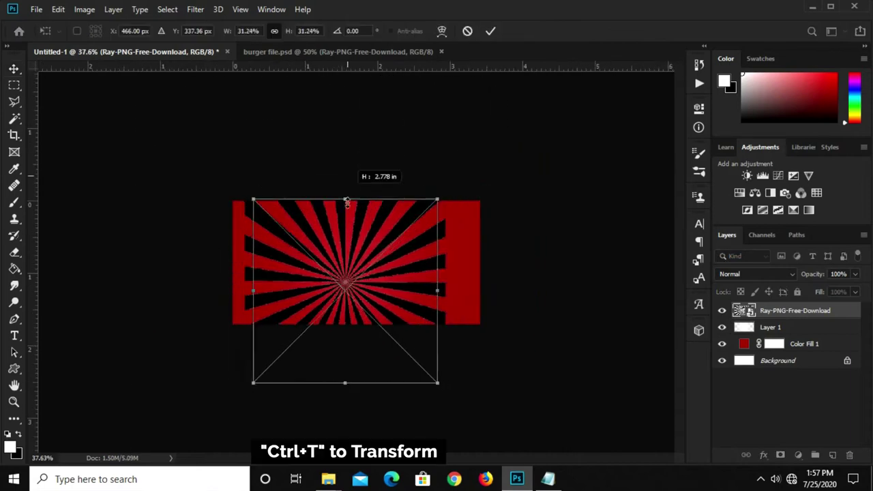
drag(345, 116, 345, 259)
mouse_move(340, 324)
mouse_down()
mouse_move(358, 250)
mouse_move(348, 263)
mouse_up()
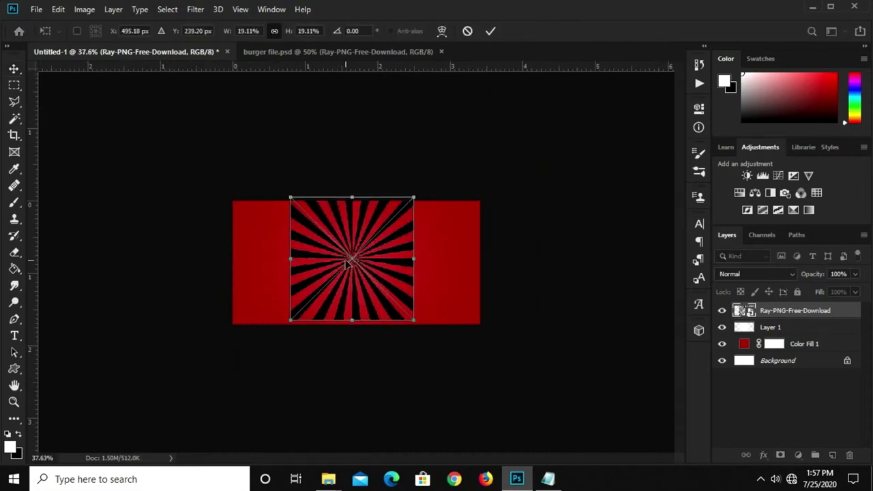
key(Return)
scroll(351, 263, up, 1)
click(551, 211)
- Stretch the rays beyond the banner's top and bottom edges
key(ctrl+1)
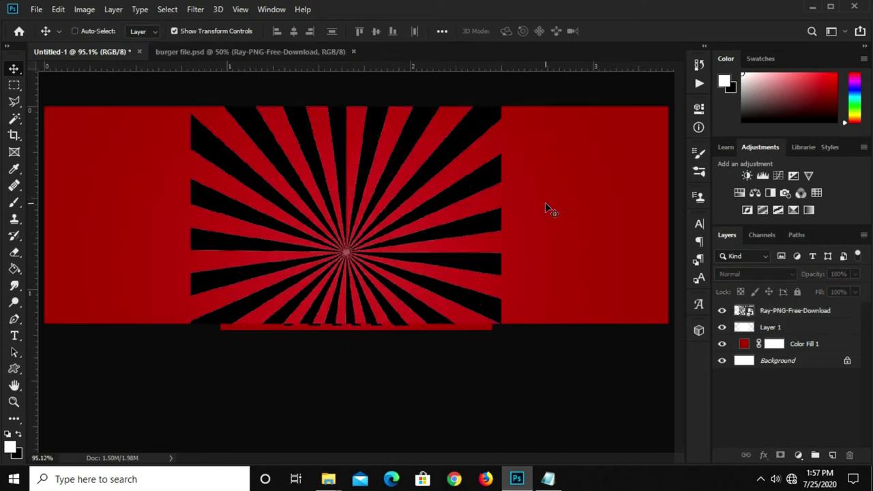
key(ctrl+minus)
click(350, 194)
key(ctrl+t)
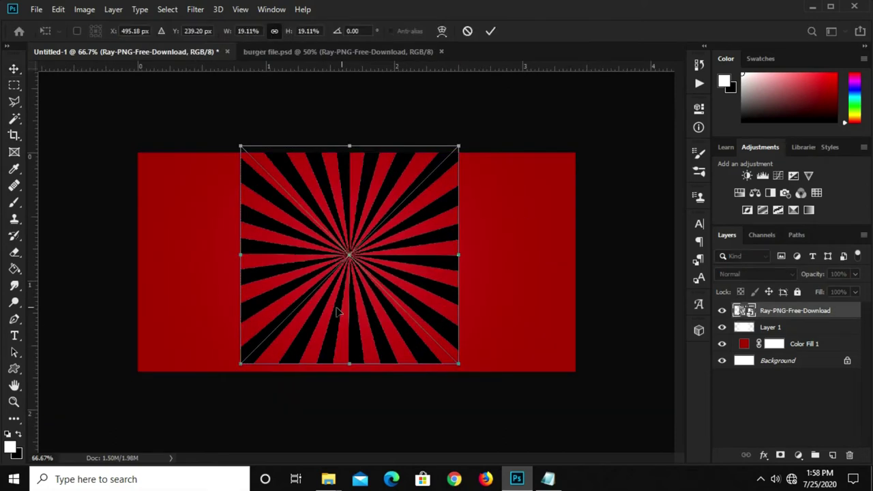
drag(351, 366, 350, 419)
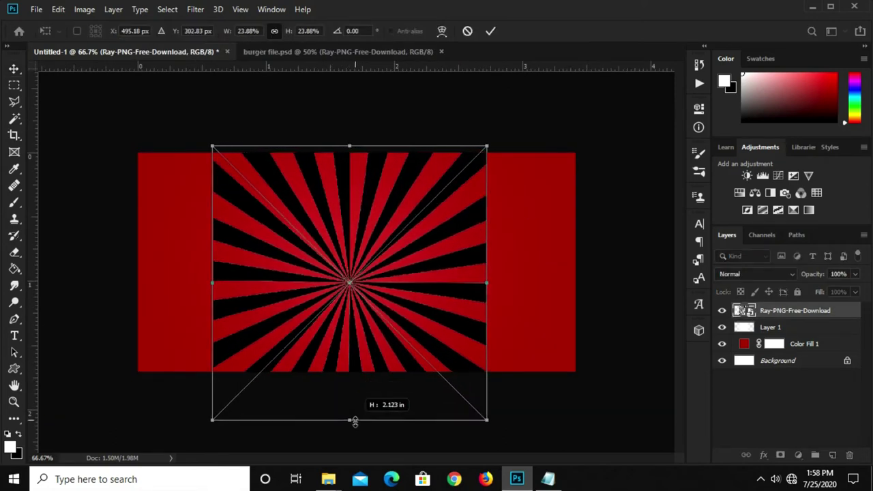
drag(350, 145, 352, 121)
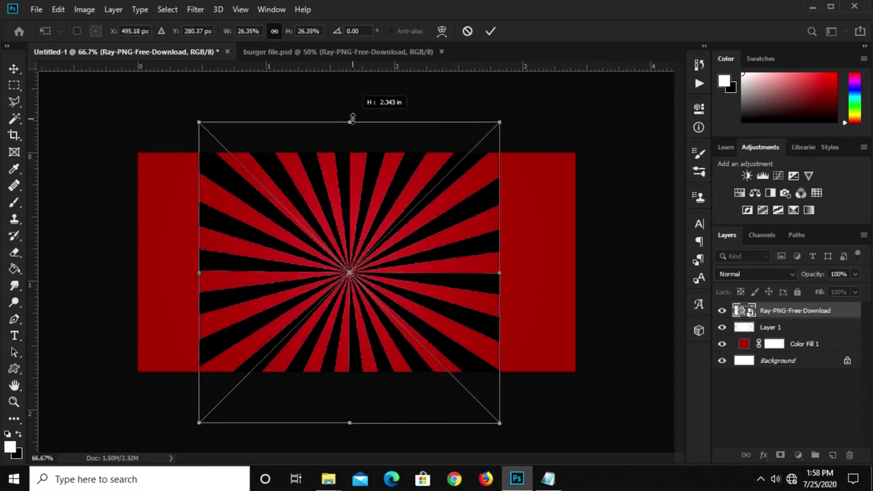
key(Return)
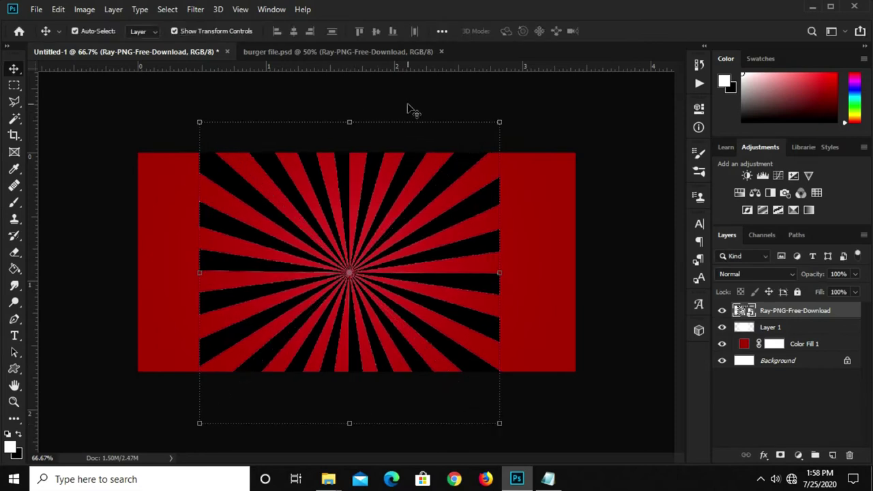
- Invert the rays to white, set opacity to 43%, and add a layer mask
key(ctrl+i)
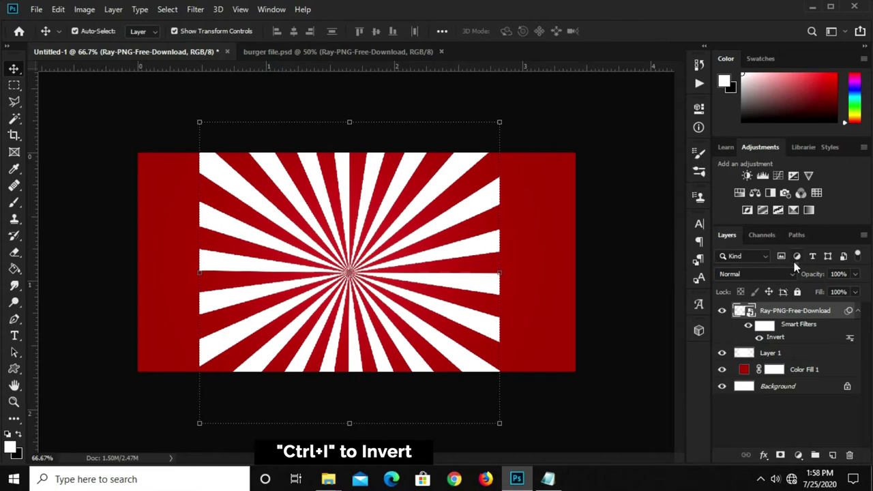
click(855, 274)
drag(858, 290, 822, 290)
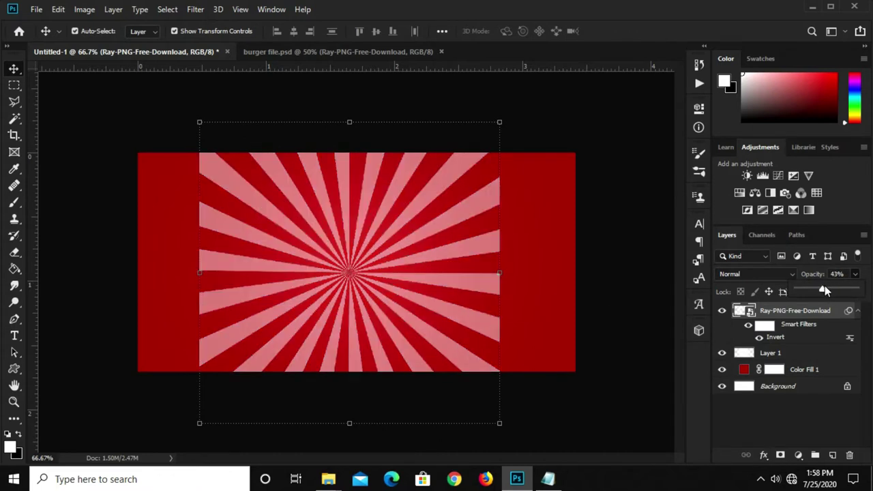
click(648, 175)
click(780, 456)
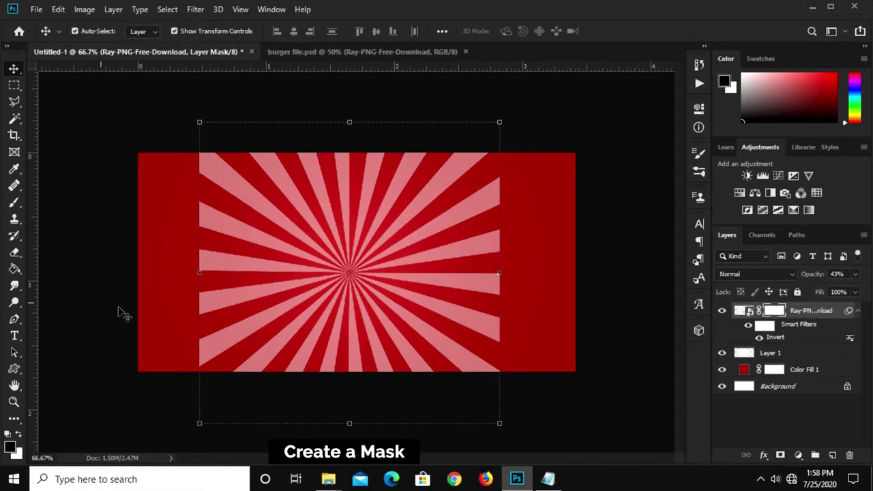
- Paint the ray mask with a 300 px black brush to fade the left and bottom rays
right_click(14, 202)
click(68, 200)
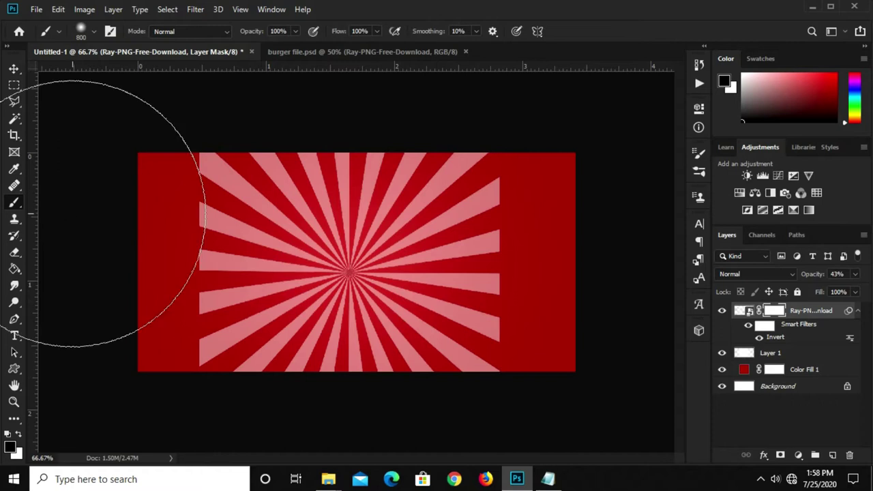
click(84, 36)
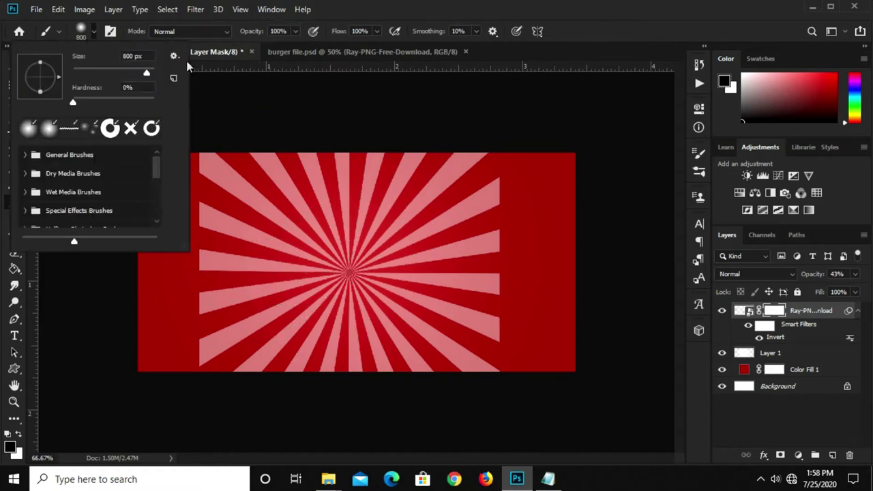
click(611, 31)
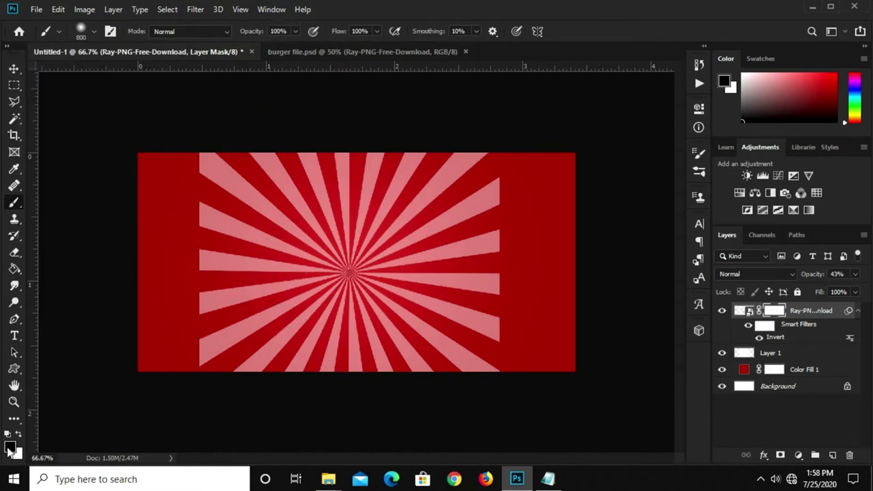
click(10, 449)
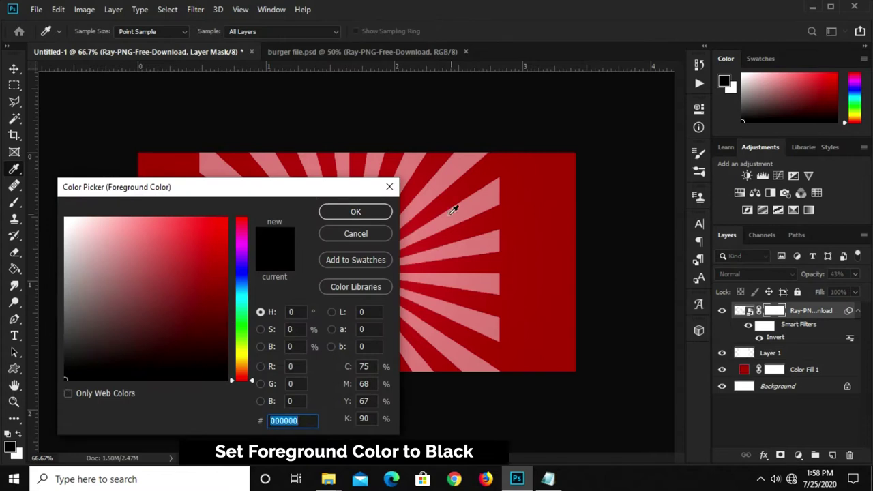
click(356, 211)
key(bracketleft)
key(bracketleft)
key(bracketleft)
mouse_move(205, 362)
mouse_down()
mouse_move(209, 121)
mouse_move(181, 279)
mouse_move(384, 400)
mouse_move(530, 266)
mouse_move(488, 137)
mouse_move(303, 116)
mouse_move(204, 166)
mouse_move(390, 128)
mouse_move(517, 218)
mouse_move(517, 146)
mouse_move(462, 121)
mouse_move(425, 122)
mouse_up()
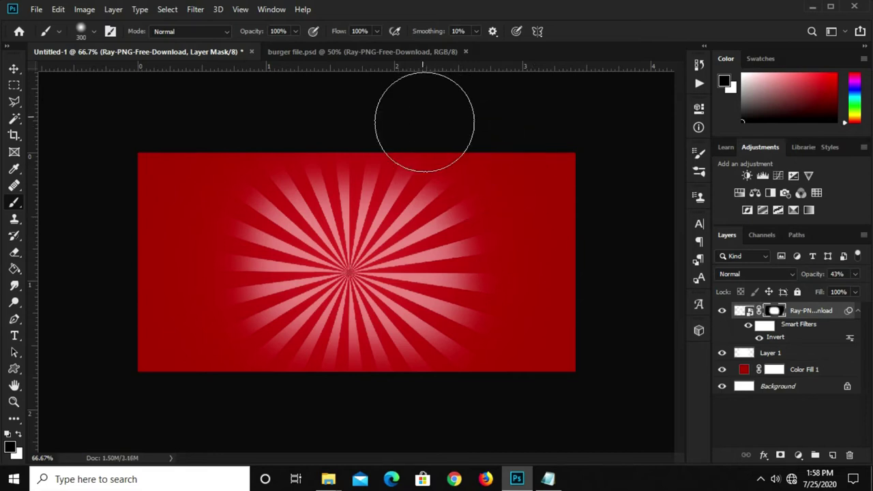
- Convert the ray layer to a Smart Object
key(v)
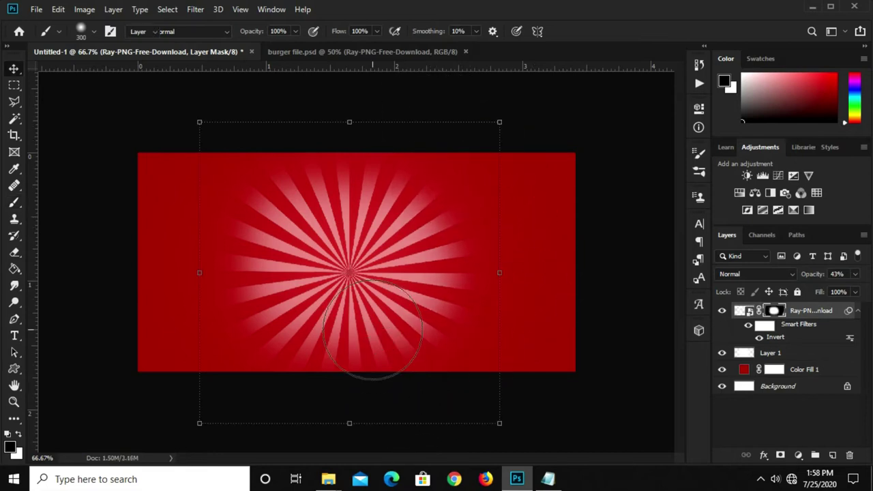
right_click(803, 313)
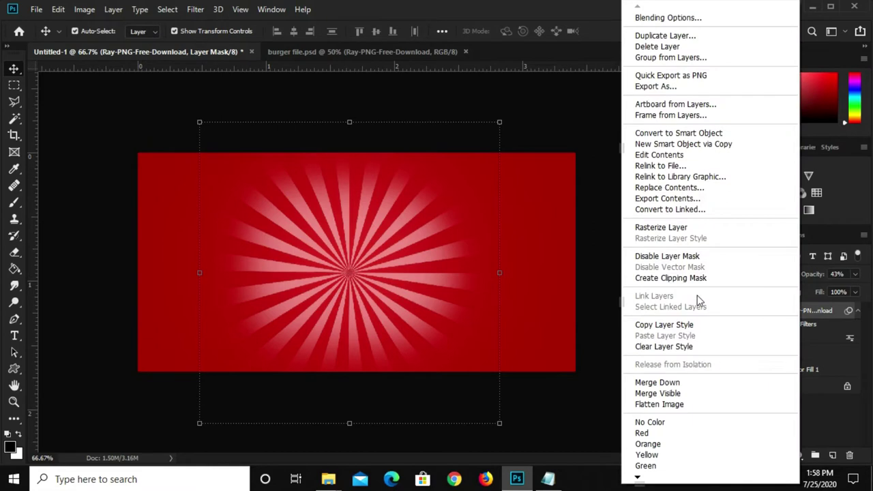
click(683, 133)
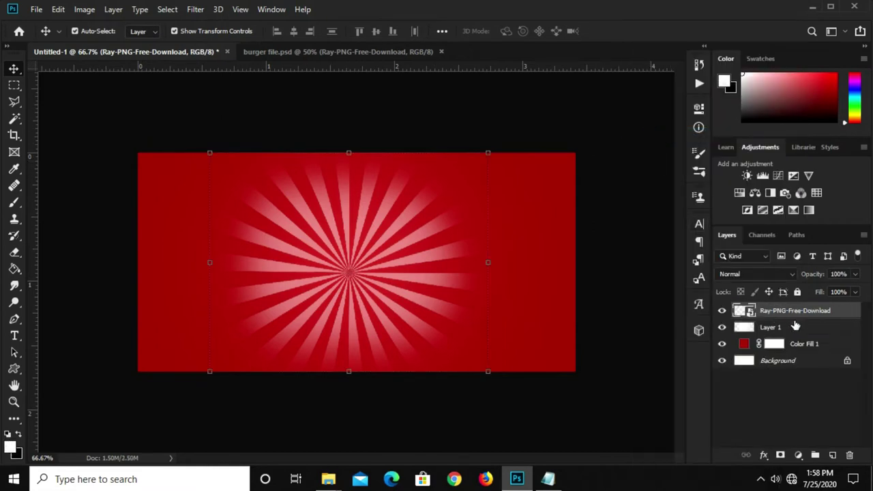
- Apply a Gaussian Blur with a 10-pixel radius to the rays
click(197, 9)
mouse_move(202, 155)
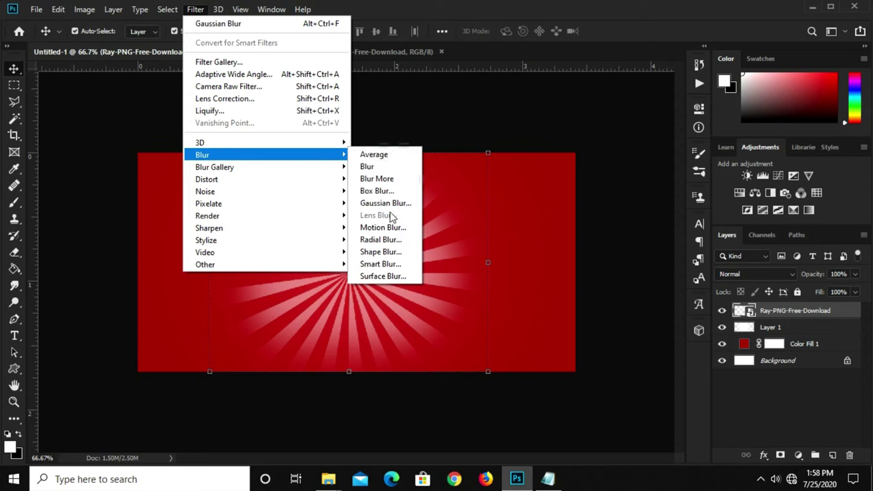
click(390, 205)
drag(611, 302, 651, 303)
text(0)
click(764, 131)
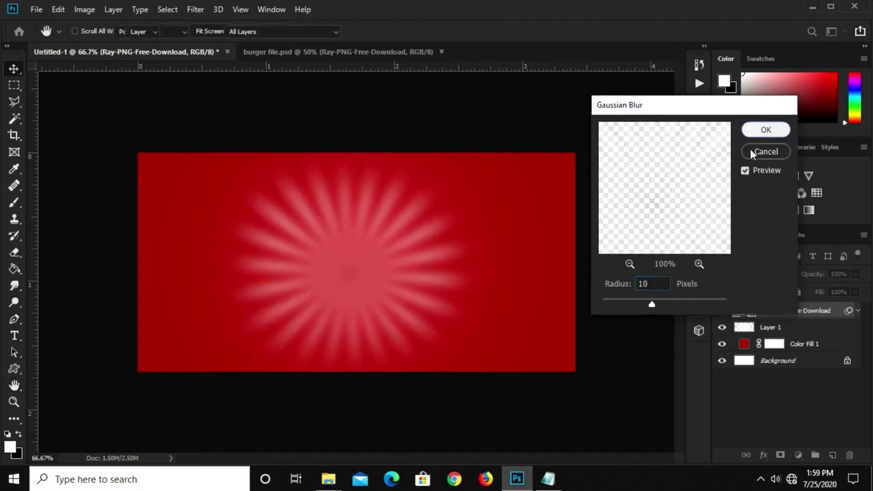
- Set the ray layer's opacity to 56%
click(855, 274)
click(833, 289)
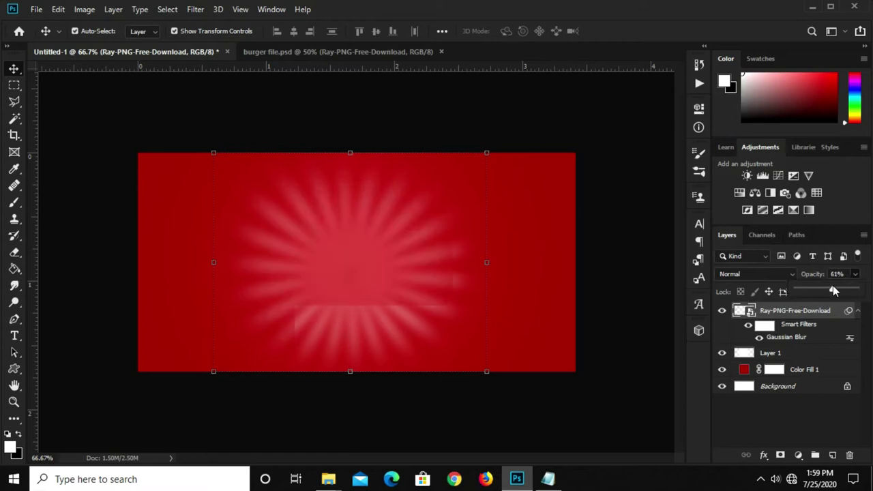
click(834, 273)
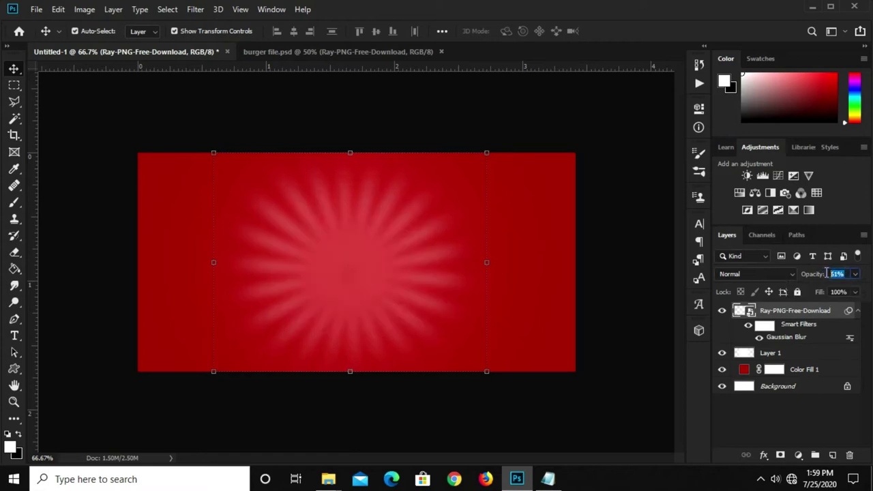
text(56)
key(Return)
- Scale the blurred ray layer up past the banner's top and bottom, accepting the smart filter warning
key(ctrl+t)
click(447, 195)
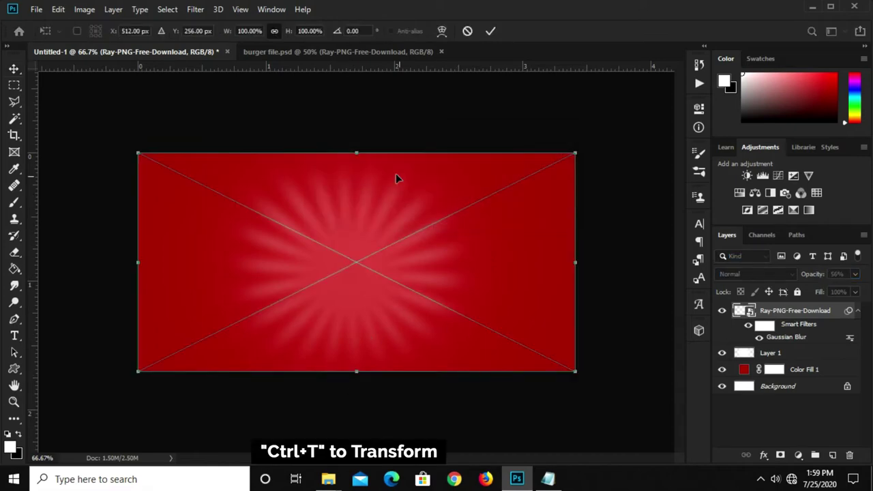
drag(356, 153, 368, 101)
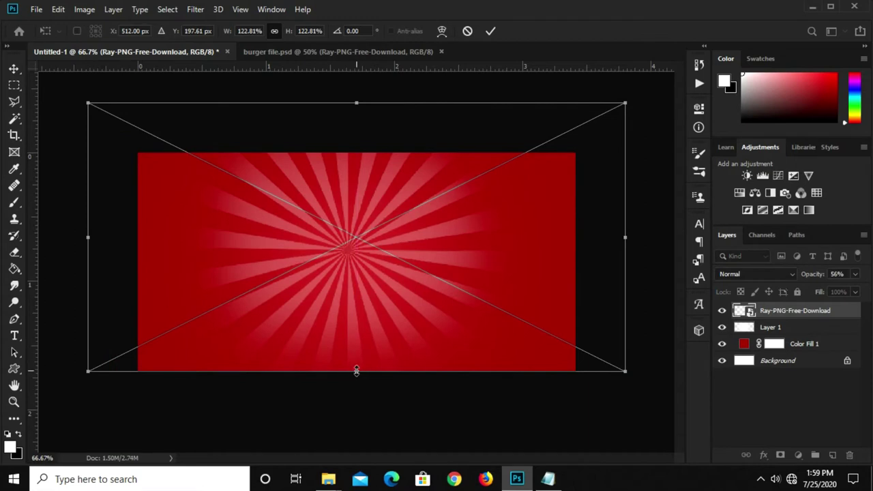
drag(357, 371, 361, 407)
key(Return)
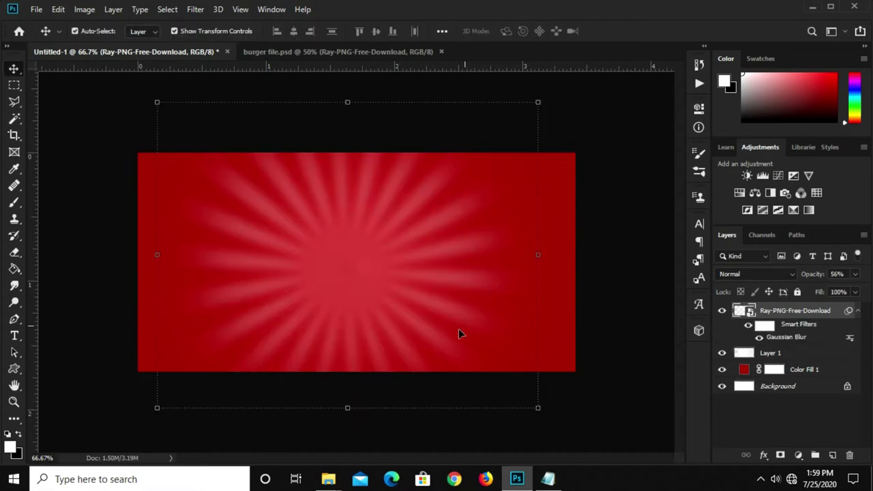
- Centre the sunburst on the canvas with Align centres and drop its opacity to 39%
key(ctrl+a)
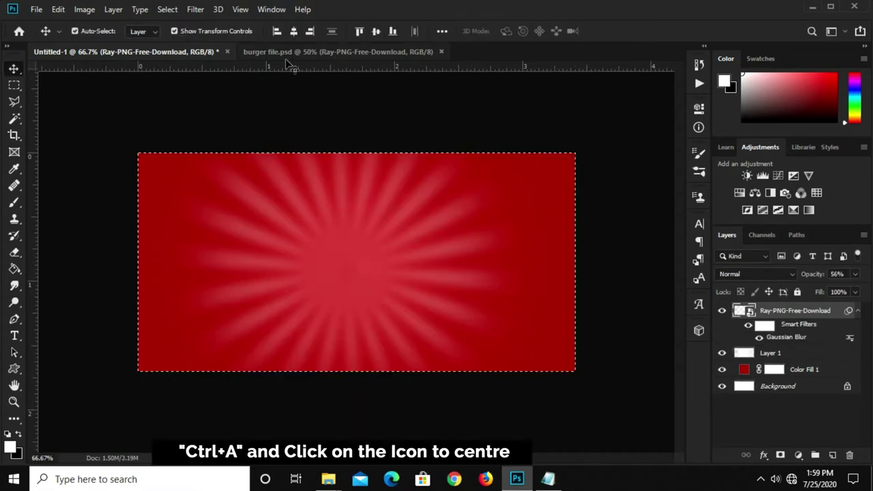
click(293, 32)
key(ctrl+d)
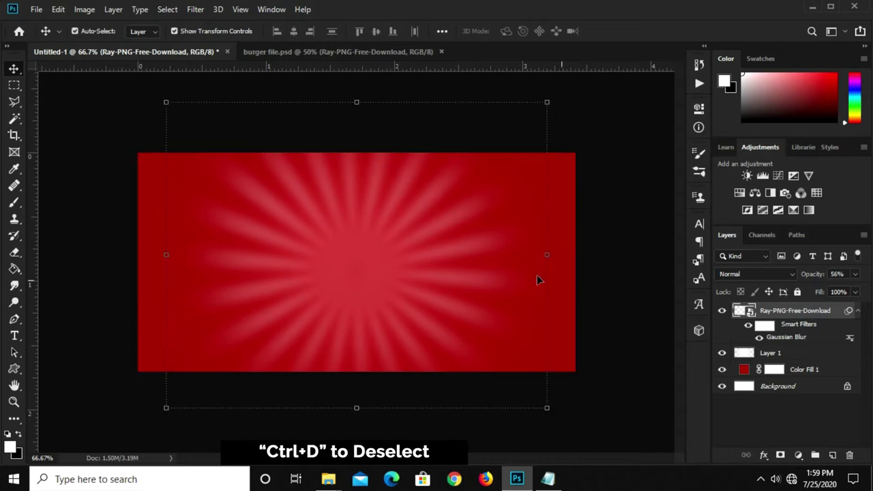
click(855, 274)
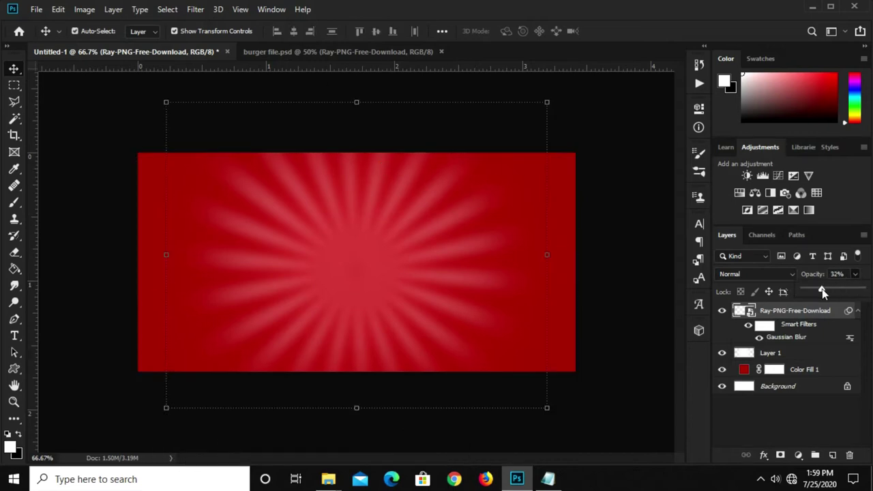
drag(822, 289, 828, 290)
click(610, 142)
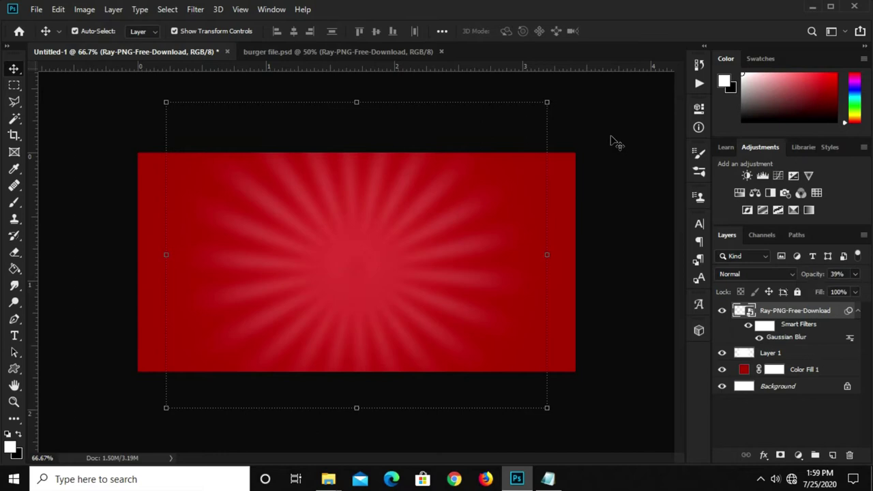
- Add a new empty layer and copy the orange colour code e46c0b from the notes
click(833, 455)
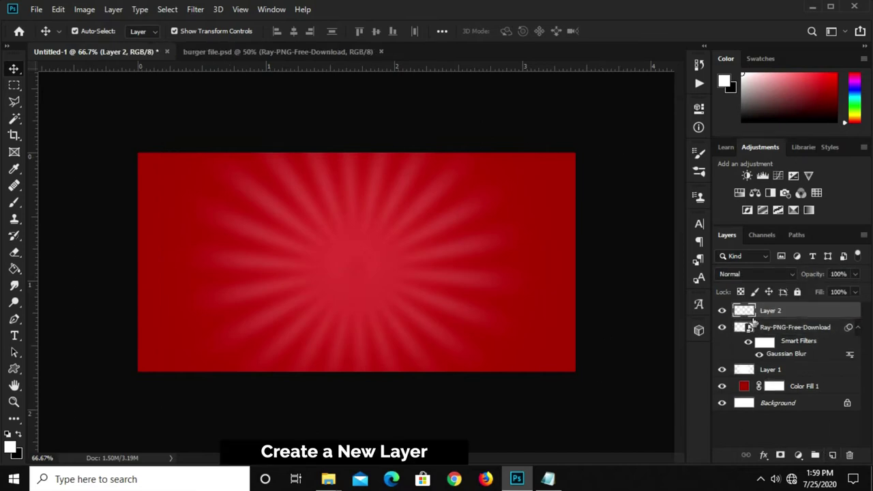
click(548, 479)
drag(430, 373, 397, 377)
right_click(409, 384)
click(454, 219)
click(249, 241)
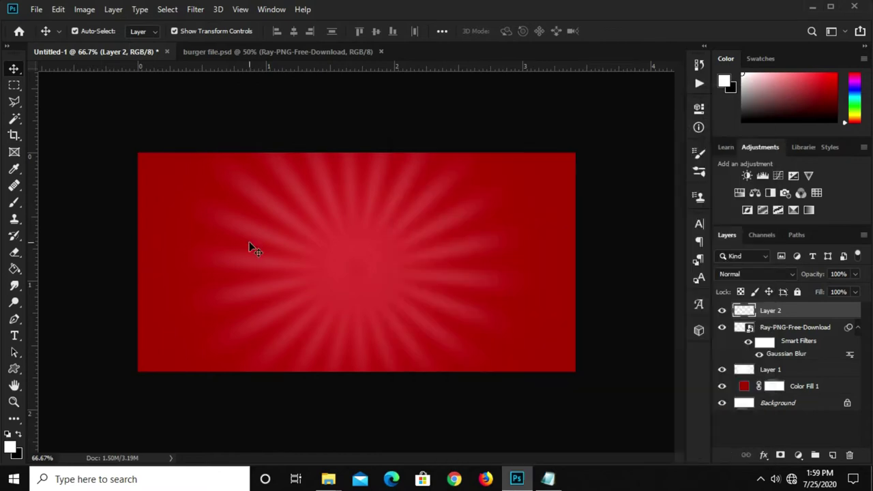
- Paint an 800 px soft orange #e46c0b glow at the canvas centre
right_click(17, 203)
click(63, 200)
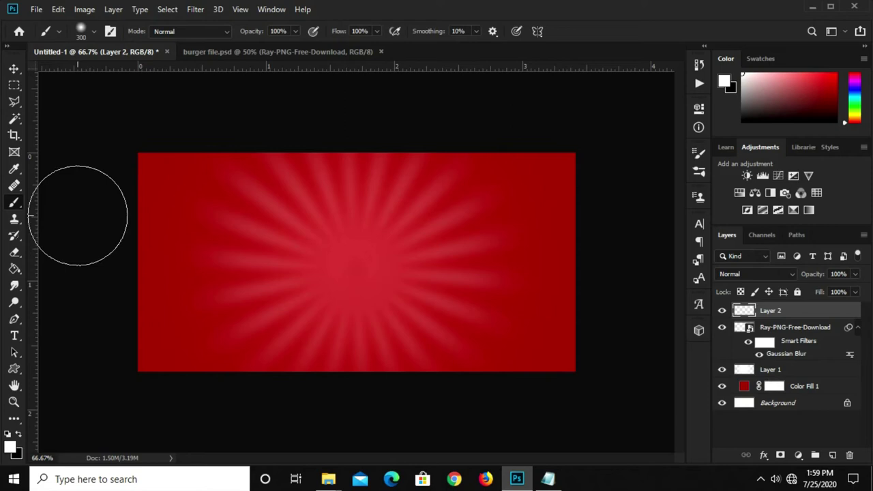
click(10, 447)
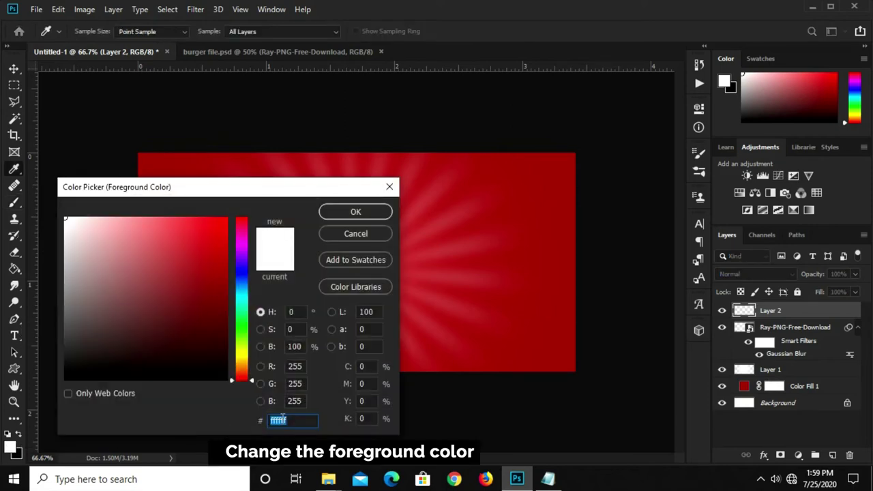
right_click(281, 417)
click(328, 295)
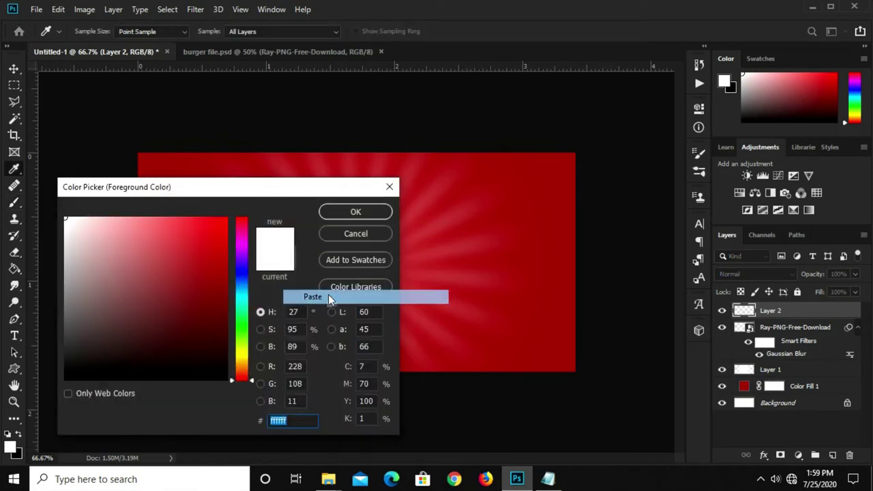
click(356, 212)
key(bracketright)
key(bracketright)
key(bracketright)
key(bracketright)
click(360, 261)
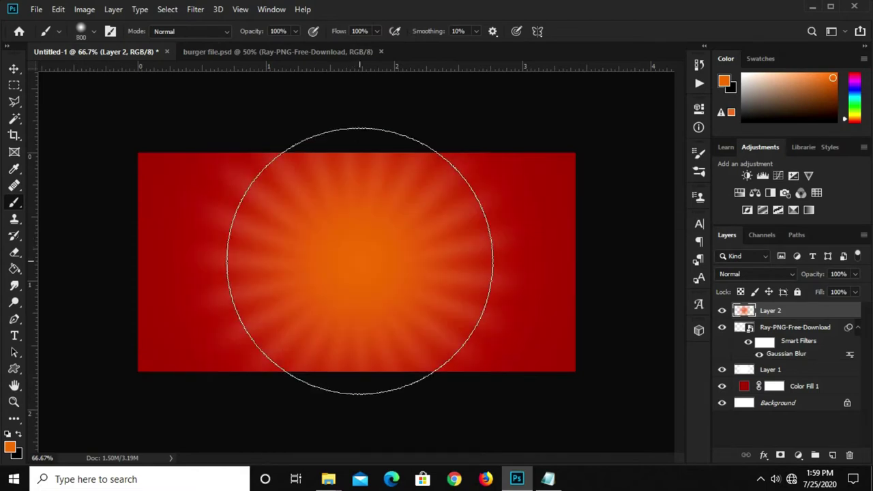
- Lower the orange glow layer's opacity to 72%
key(v)
click(855, 274)
click(841, 291)
click(833, 273)
- Set the orange glow layer's opacity to 90%
text(90)
click(519, 134)
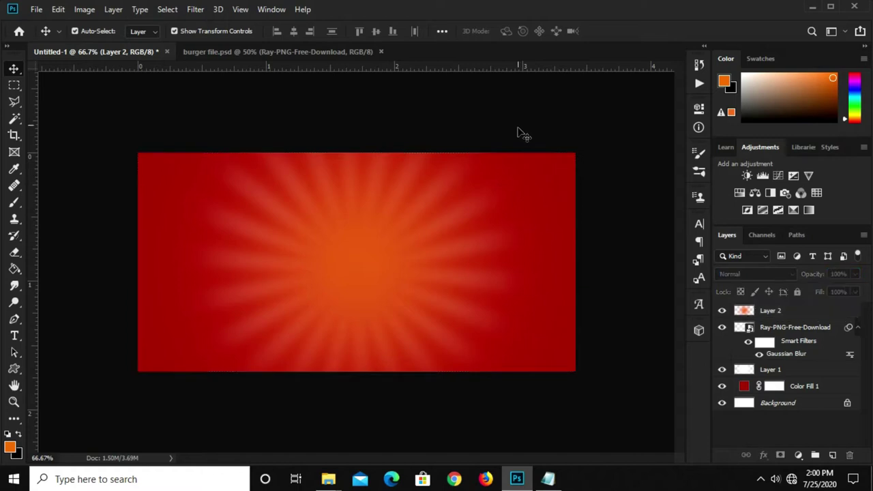
click(775, 372)
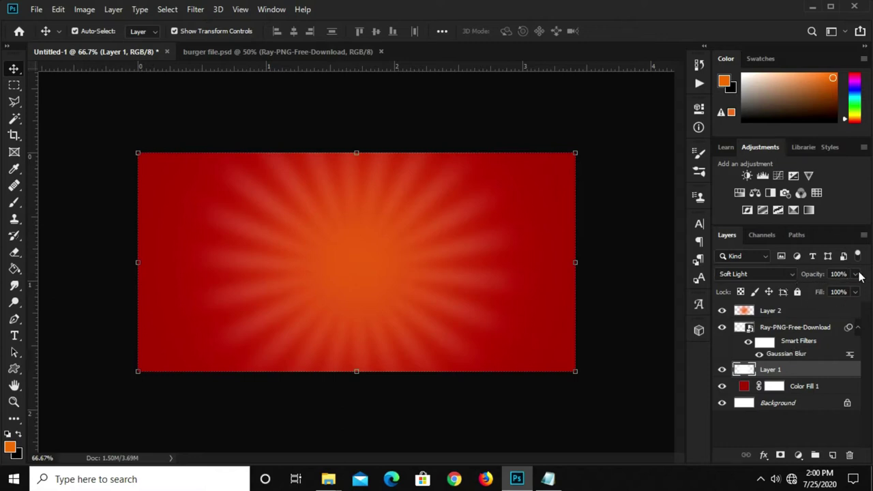
- Lower the Ray-PNG-Free-Download layer's opacity to 23%
click(784, 328)
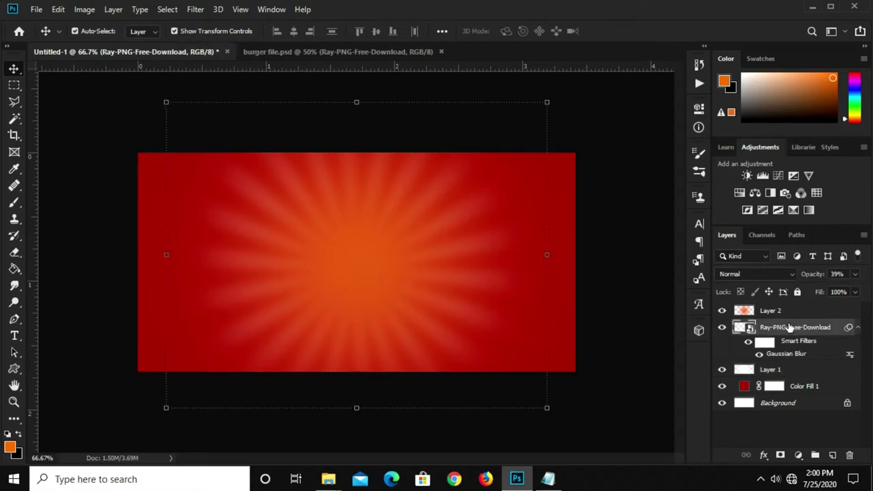
click(855, 275)
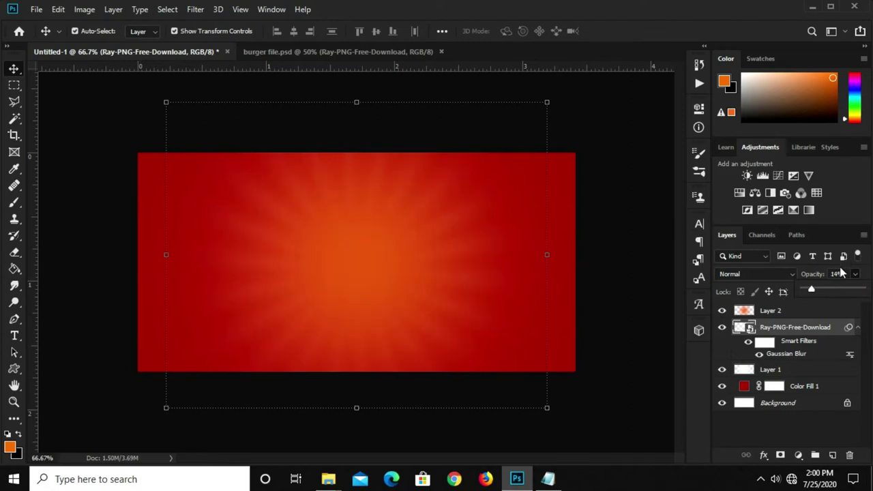
click(813, 288)
click(841, 275)
text(23)
click(631, 126)
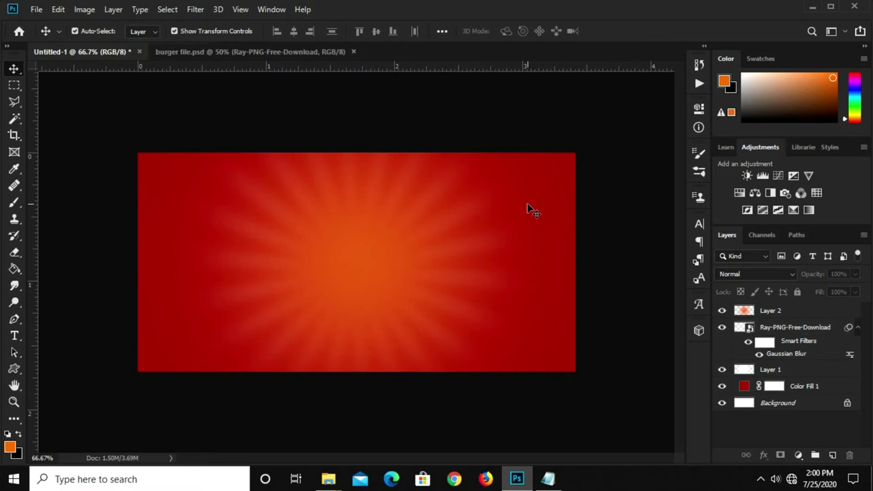
- Copy the French fries layer from burger file.psd into the banner, hiding the ray layer
click(231, 53)
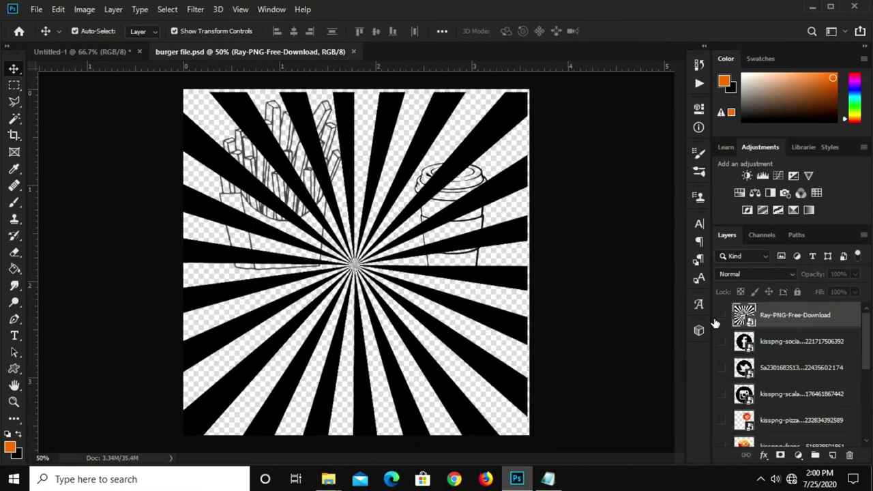
click(722, 315)
scroll(737, 392, down, 2)
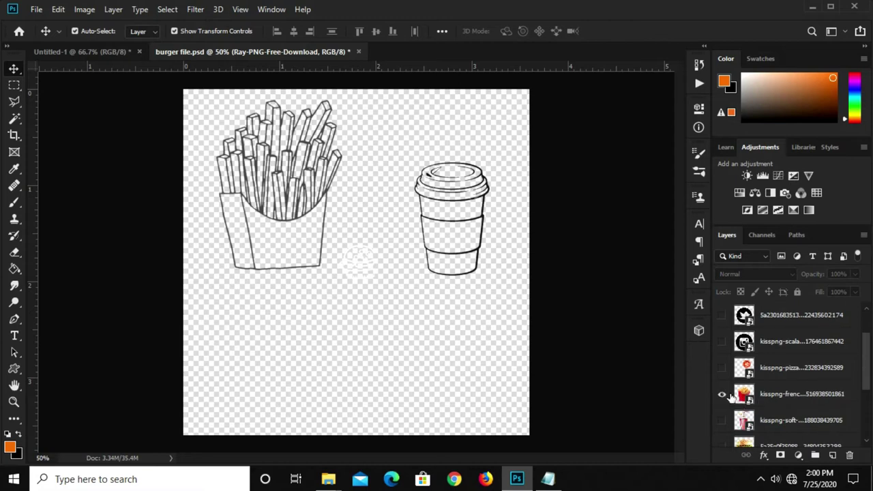
click(722, 395)
click(790, 396)
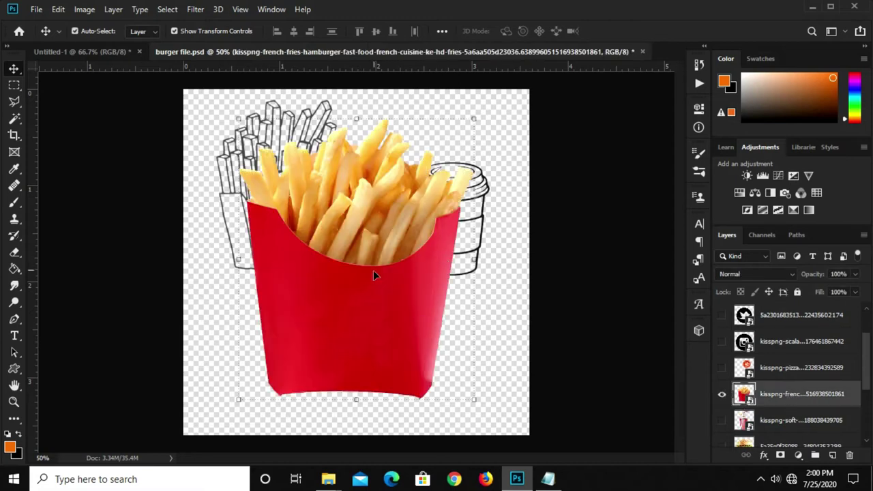
drag(387, 309, 323, 249)
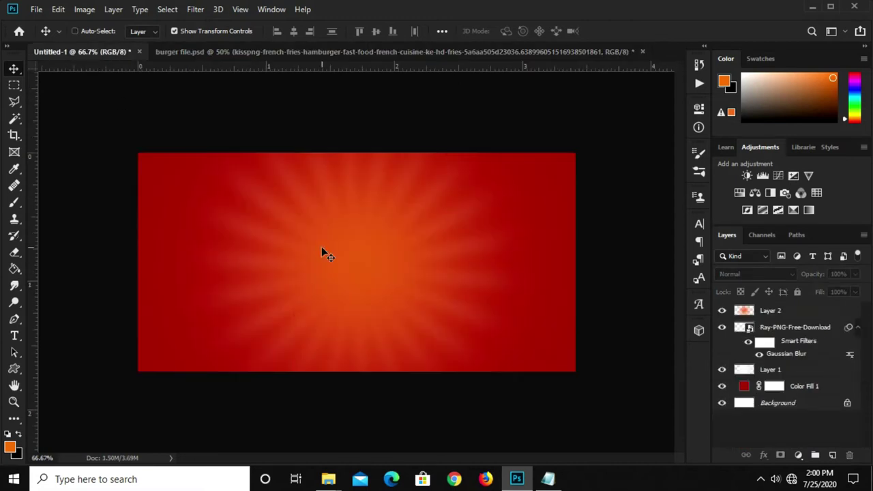
drag(362, 293, 376, 223)
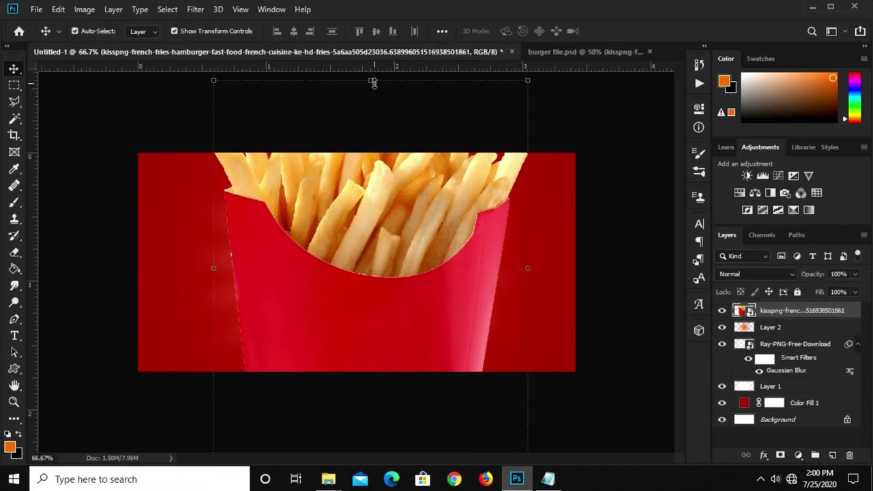
- Convert the fries to a smart object and scale them to about 35%, centred on the sunburst
right_click(778, 312)
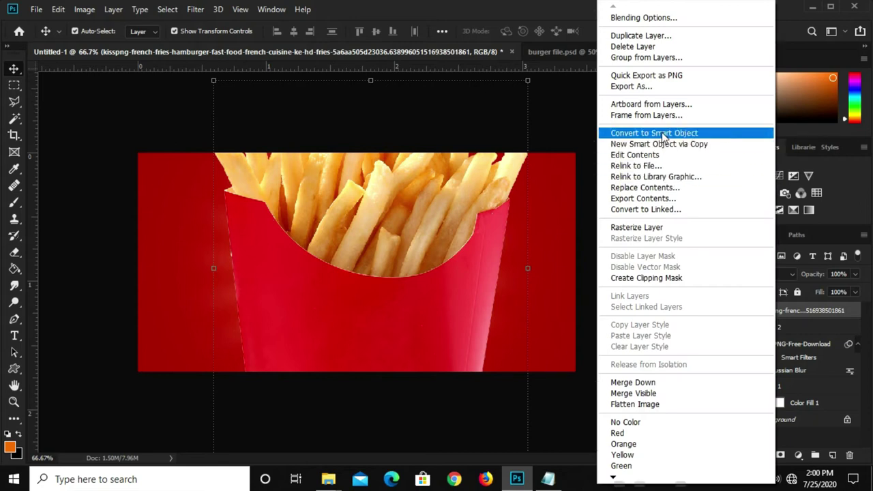
click(645, 134)
key(ctrl+t)
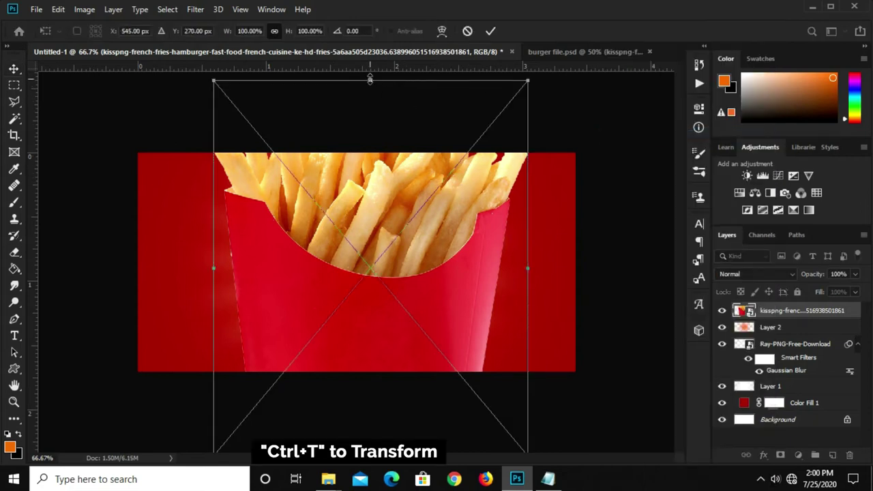
mouse_move(370, 79)
mouse_down()
mouse_move(372, 220)
mouse_move(390, 190)
mouse_move(386, 250)
mouse_up()
drag(384, 296, 383, 258)
key(Return)
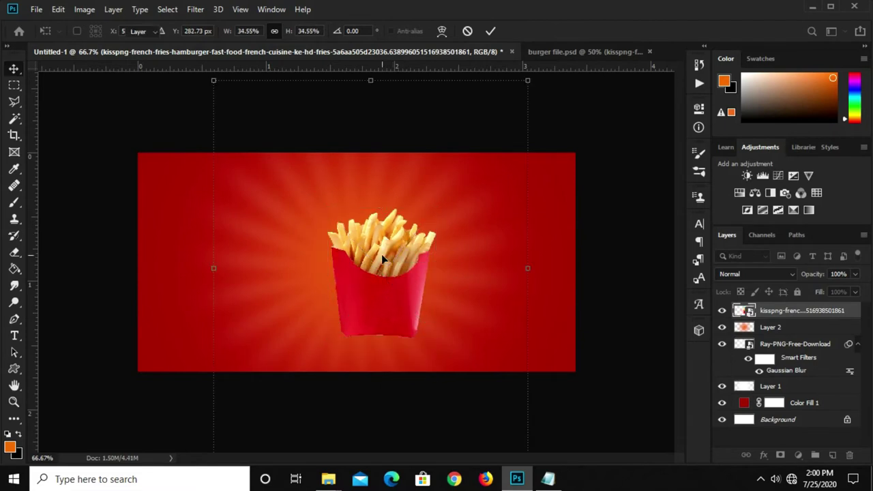
key(Return)
- Hide the fries in burger file.psd and carry the striped soft-drink cup into the banner
click(561, 51)
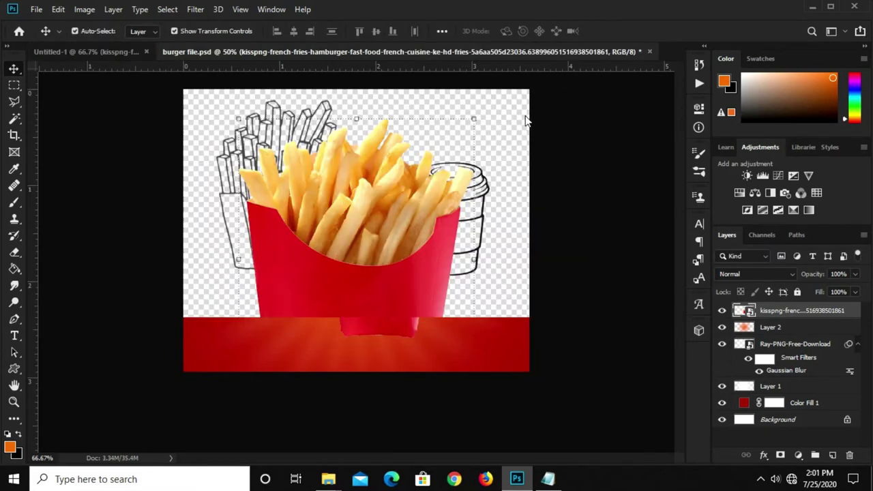
click(724, 431)
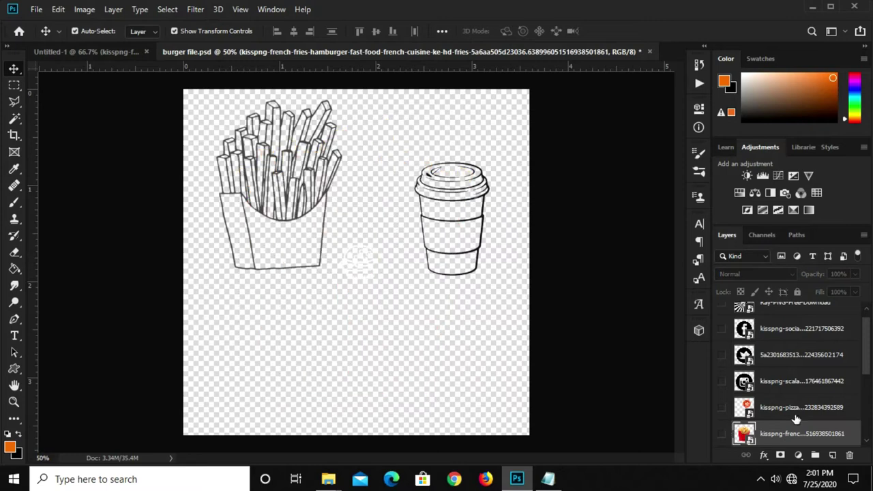
scroll(741, 419, down, 3)
click(728, 383)
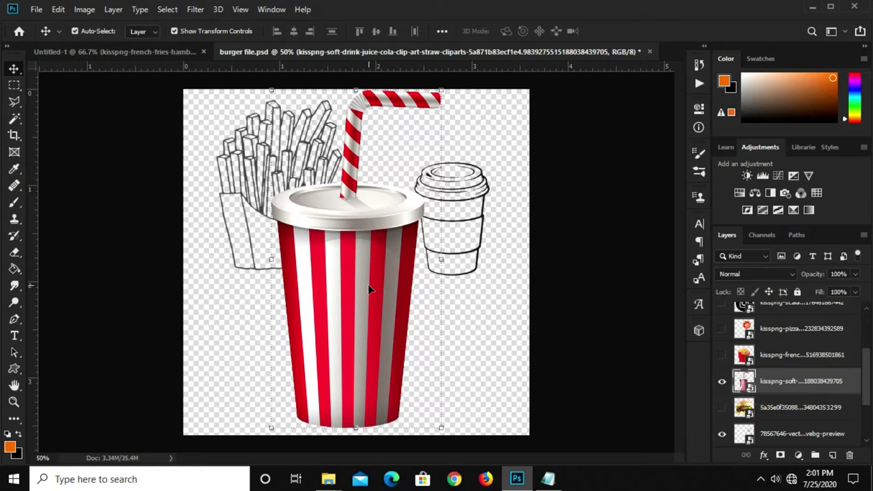
mouse_move(347, 275)
mouse_down()
mouse_move(113, 55)
mouse_move(481, 302)
mouse_move(463, 224)
mouse_up()
- Make the cup a smart object, scale it to about 40%, and stand it beside the fries
alt+scroll(468, 198, down, 2)
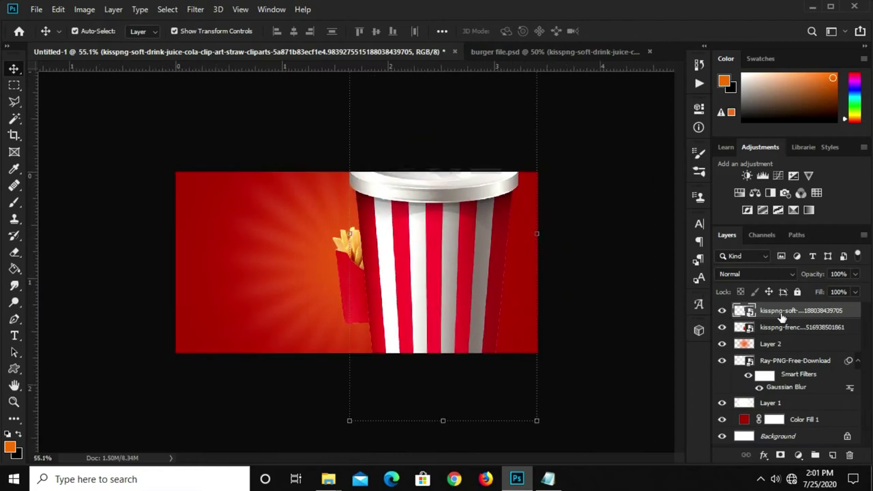
right_click(784, 318)
click(640, 133)
alt+scroll(515, 169, down, 3)
drag(422, 101, 418, 267)
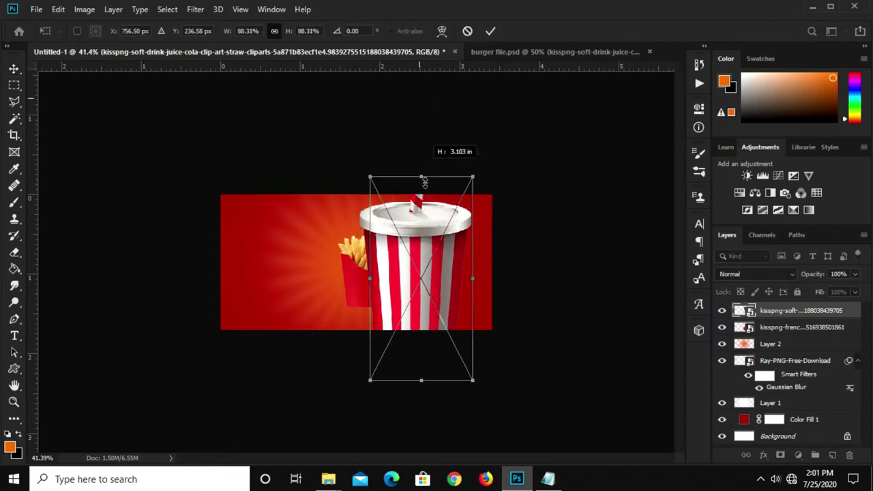
mouse_move(425, 307)
mouse_down()
mouse_move(430, 234)
mouse_move(451, 242)
mouse_up()
key(Return)
click(588, 254)
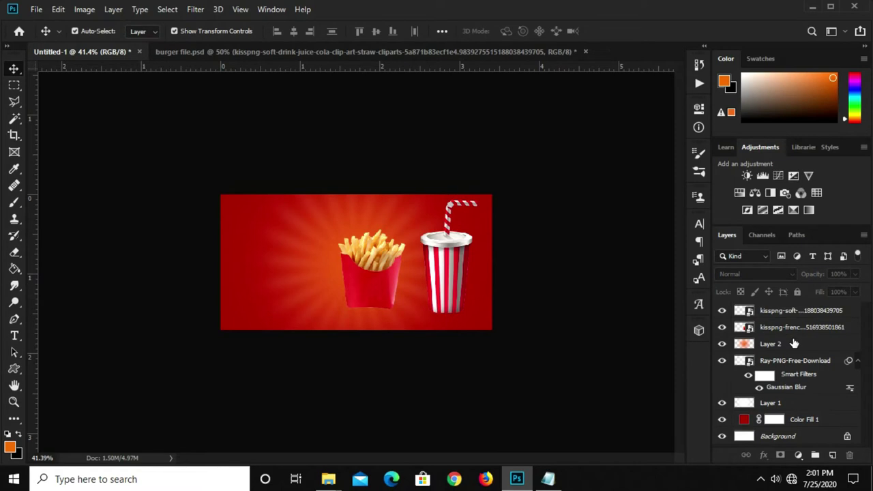
- Hide the cup in burger file.psd and carry the burger layer into the banner
click(226, 51)
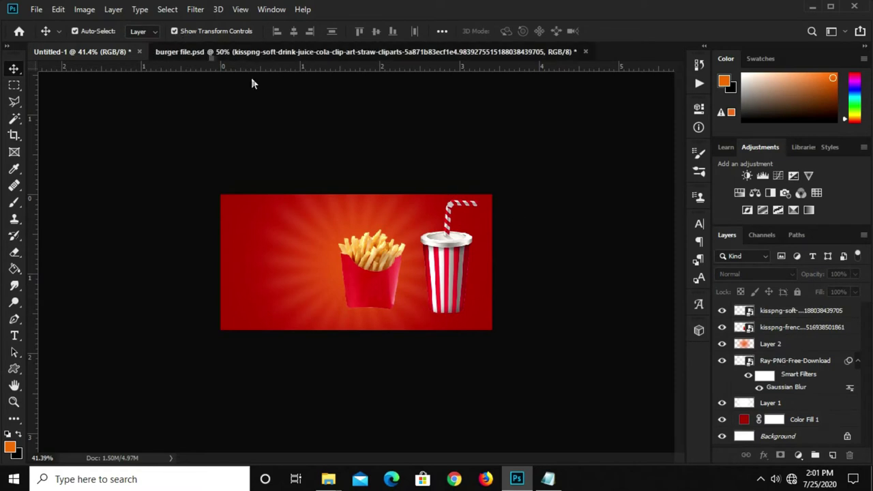
click(725, 434)
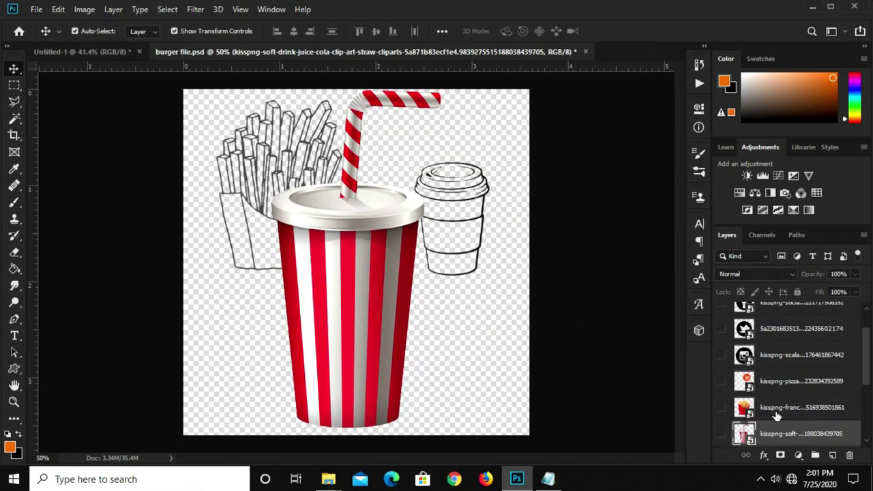
scroll(796, 399, down, 2)
click(724, 357)
click(796, 360)
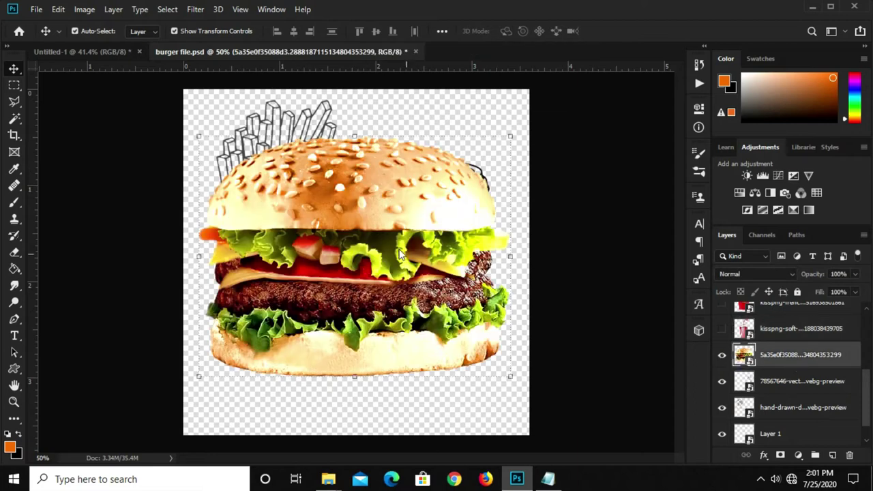
mouse_move(330, 199)
mouse_down()
mouse_move(102, 61)
mouse_move(295, 196)
mouse_up()
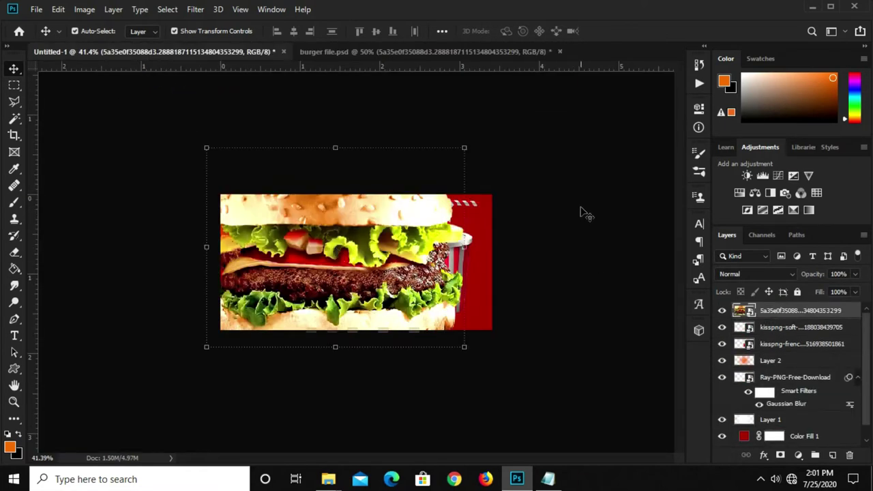
- Convert the burger to a smart object and shrink it in front of the fries and cup
right_click(786, 315)
click(649, 133)
key(ctrl+t)
mouse_move(339, 142)
mouse_down()
mouse_move(335, 243)
mouse_move(397, 217)
mouse_move(408, 232)
mouse_up()
key(Return)
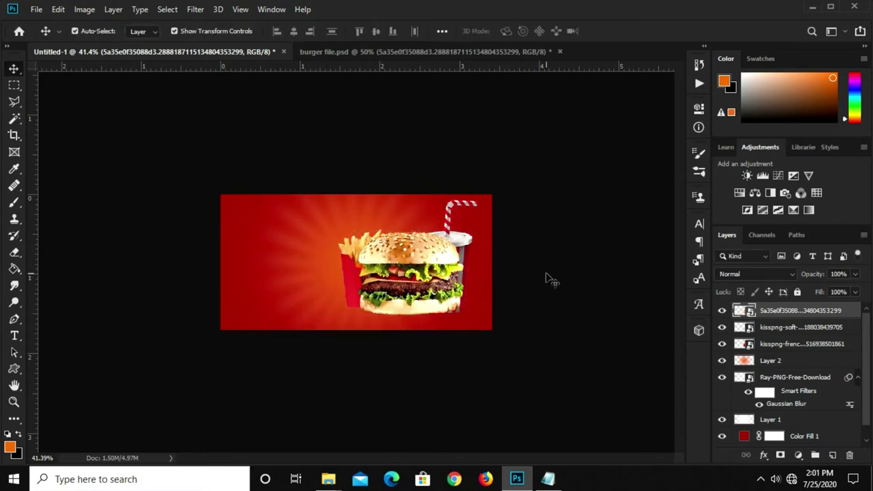
- Nudge the burger slightly right and down and shrink it to roughly a third
key(ctrl+0)
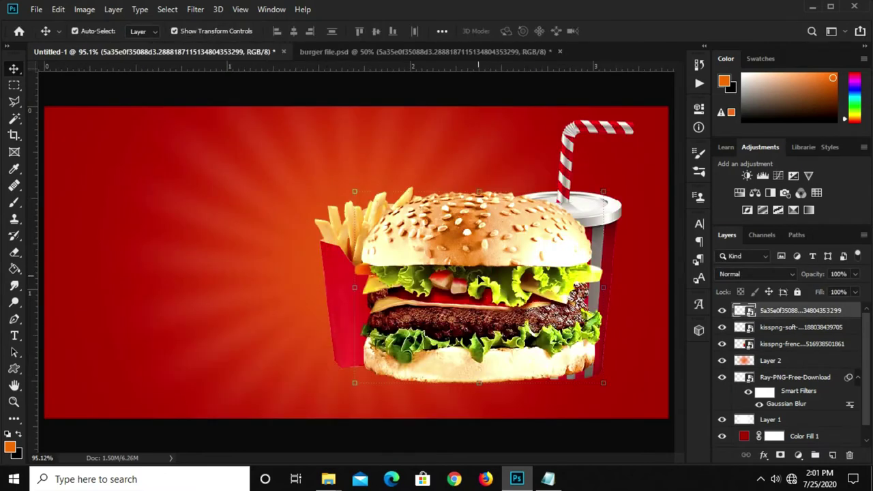
key(ctrl+minus)
drag(436, 290, 448, 294)
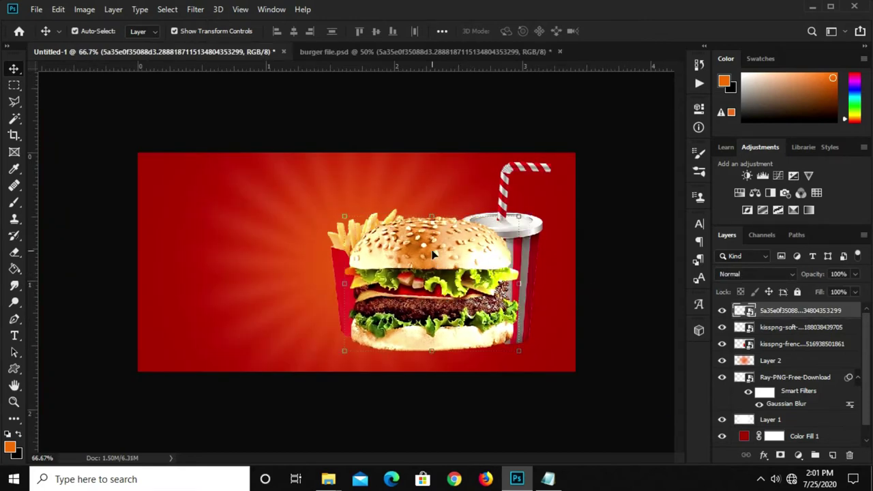
key(ctrl+t)
drag(432, 218, 437, 248)
key(Return)
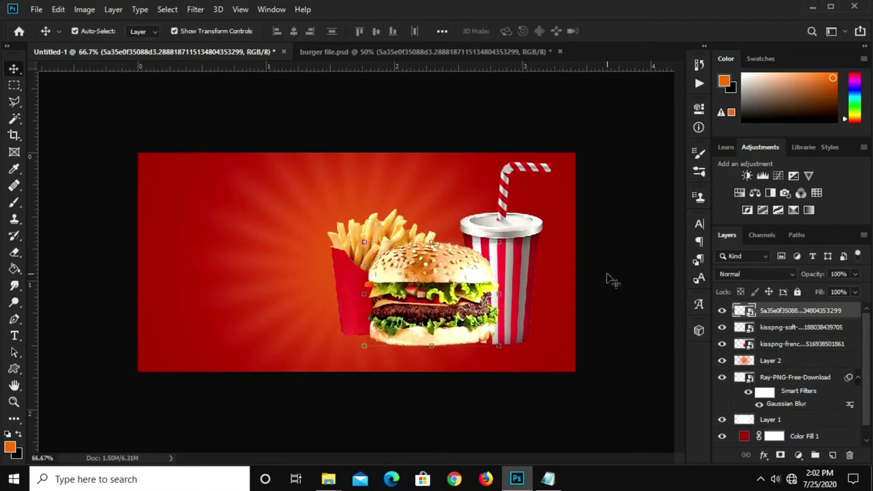
- Resize, tilt and lower the fries so they sit beside the burger
click(337, 282)
key(ctrl+t)
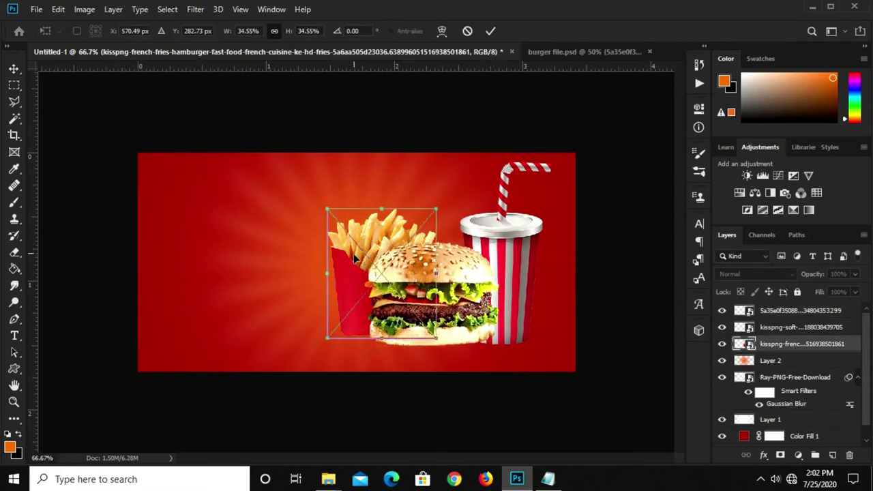
mouse_move(382, 209)
mouse_down()
mouse_move(368, 232)
mouse_move(327, 233)
mouse_up()
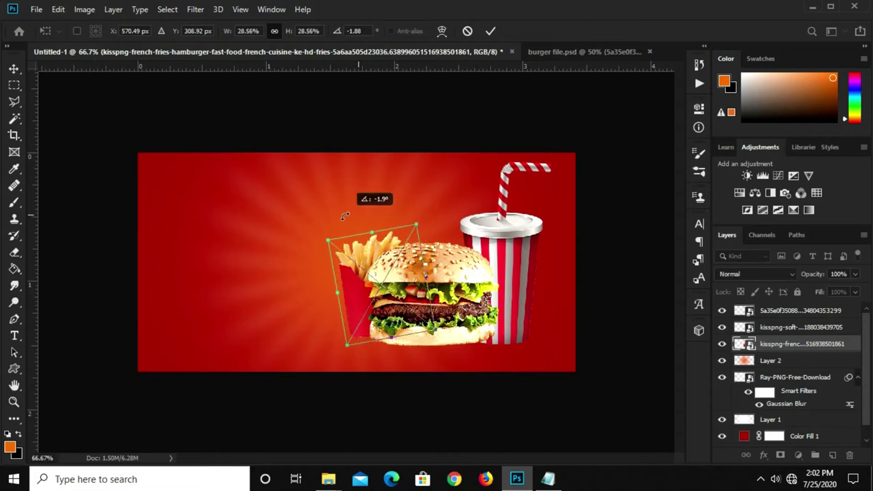
drag(354, 287, 345, 270)
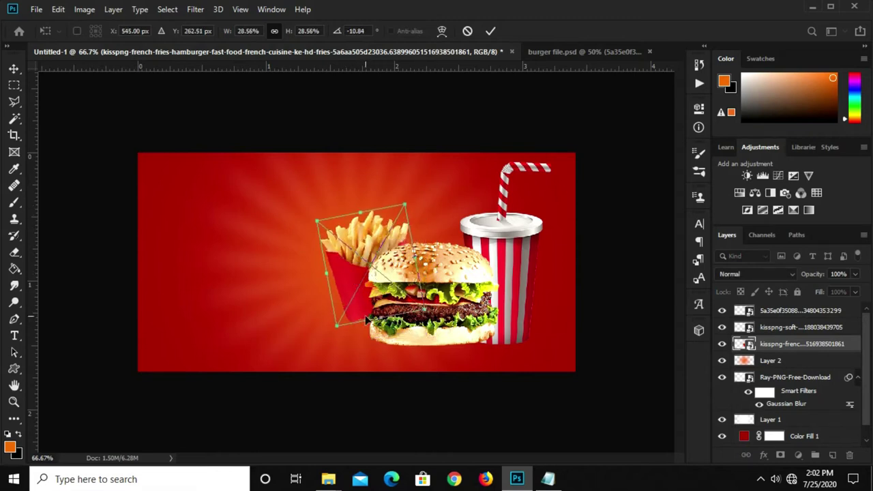
drag(382, 320, 383, 334)
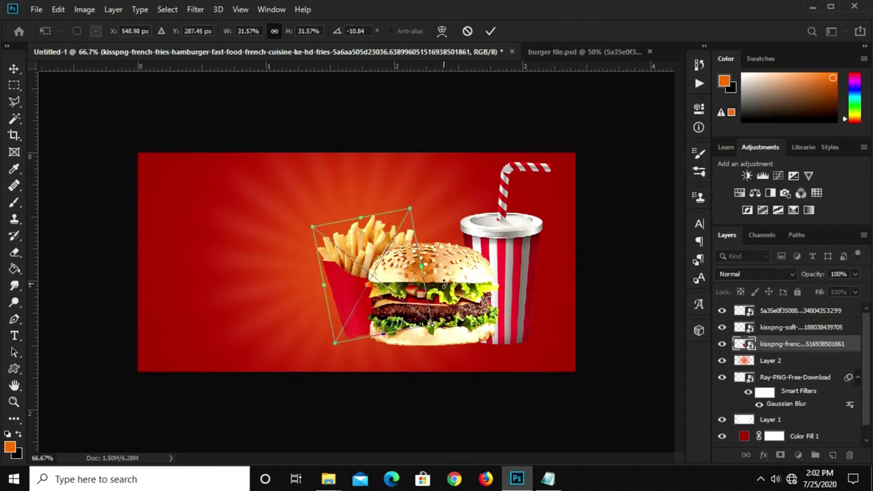
drag(445, 283, 565, 295)
key(Return)
- Enlarge the burger slightly from its top edge
click(435, 292)
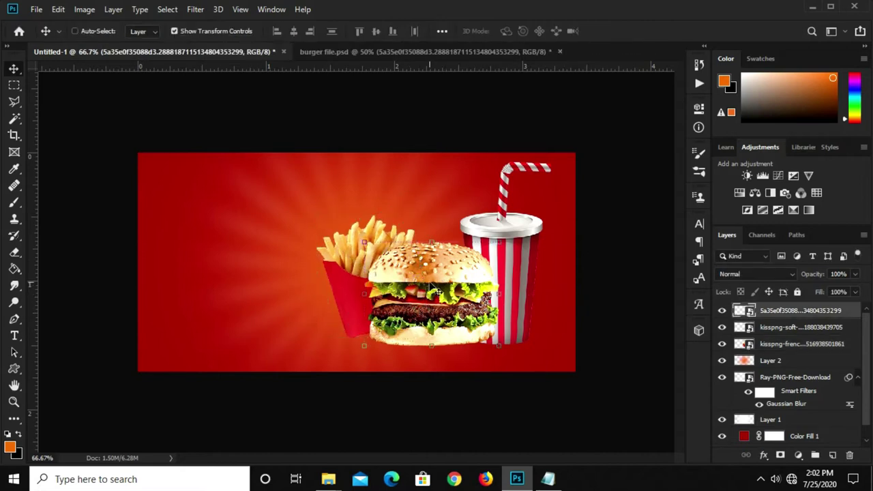
key(ctrl+t)
drag(432, 242, 430, 234)
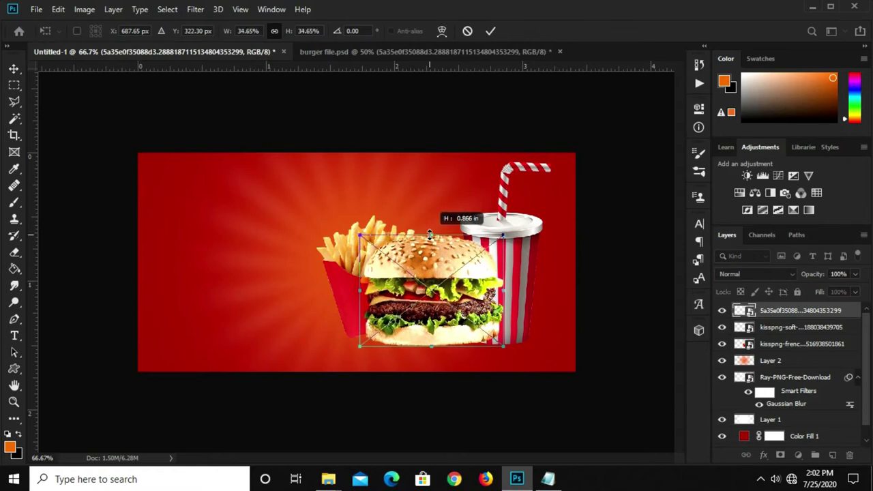
key(Return)
- Shrink the striped cup and give it a slight tilt
click(517, 273)
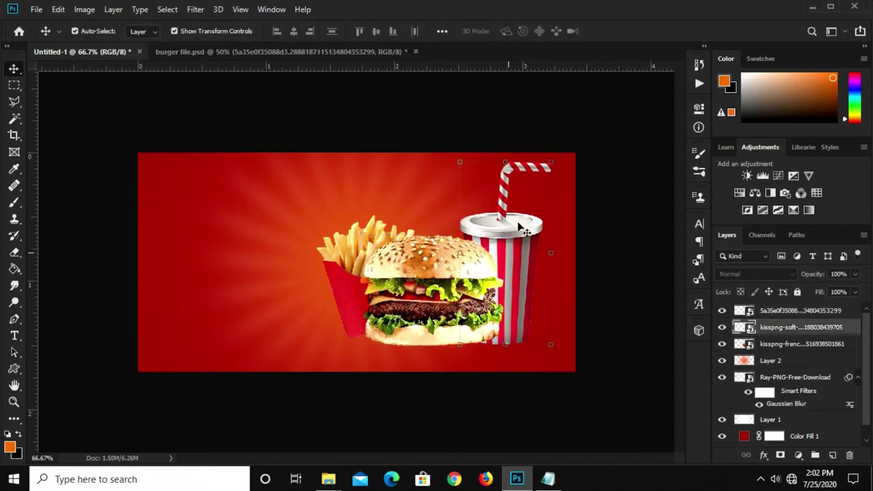
key(ctrl+t)
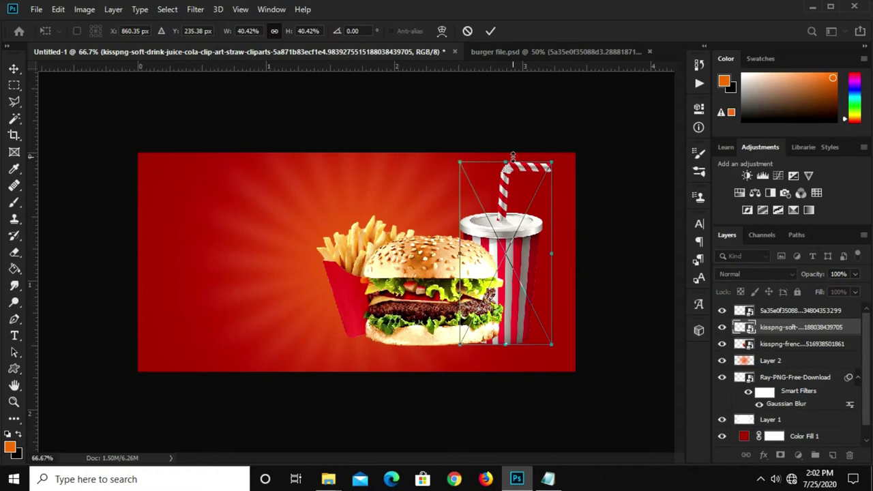
drag(551, 163, 535, 193)
mouse_move(552, 250)
mouse_down()
mouse_move(548, 260)
mouse_move(508, 254)
mouse_move(516, 258)
mouse_up()
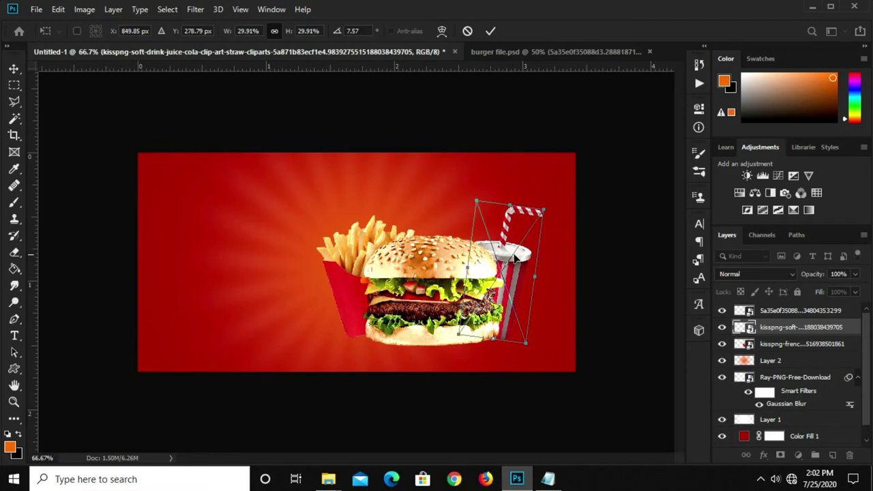
key(Return)
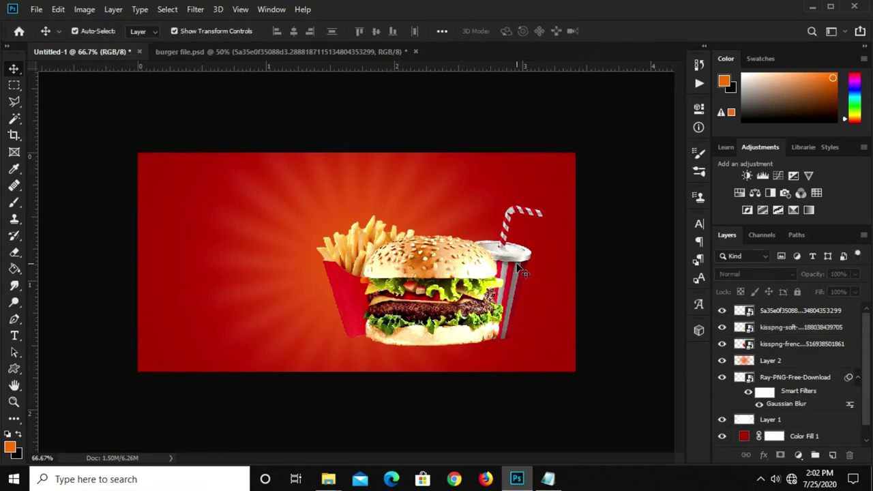
- Transform fries, burger and cup together to about 105%, nudged slightly right of centre
click(517, 267)
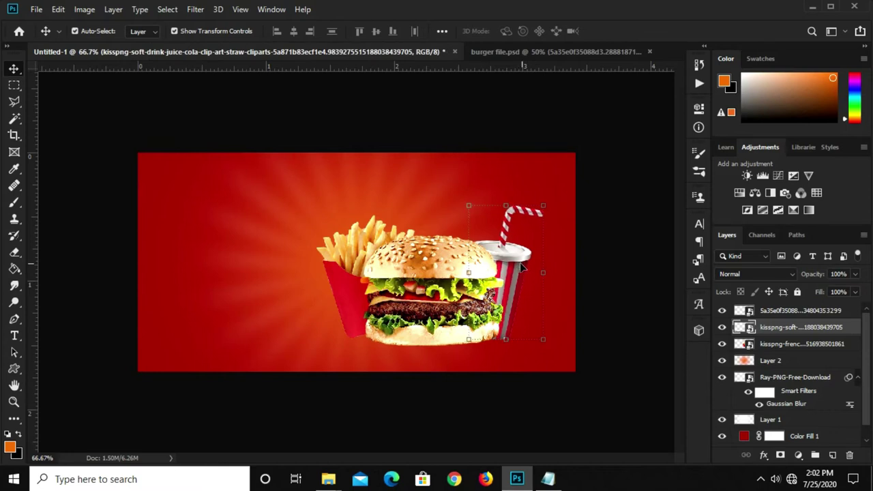
click(607, 277)
click(775, 344)
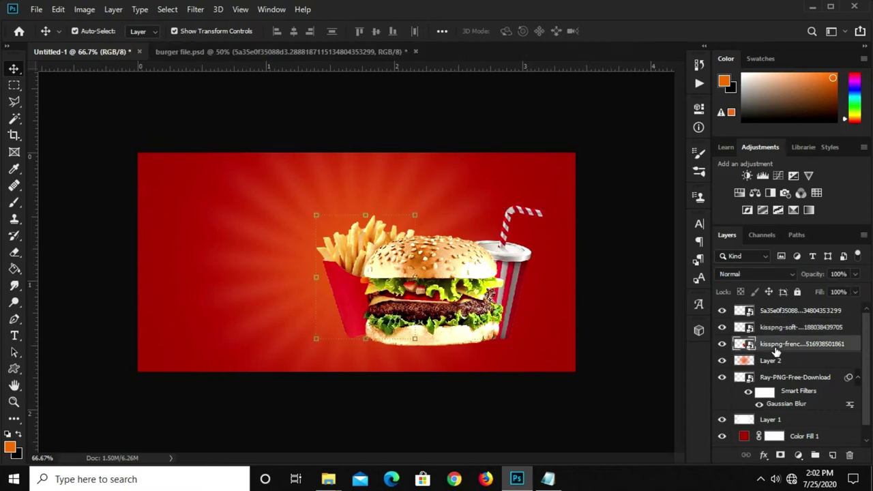
shift+click(782, 315)
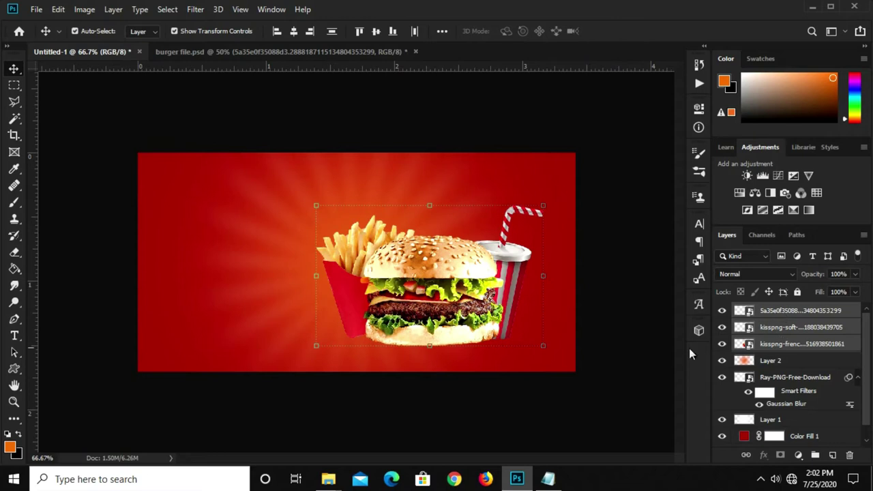
key(ctrl+t)
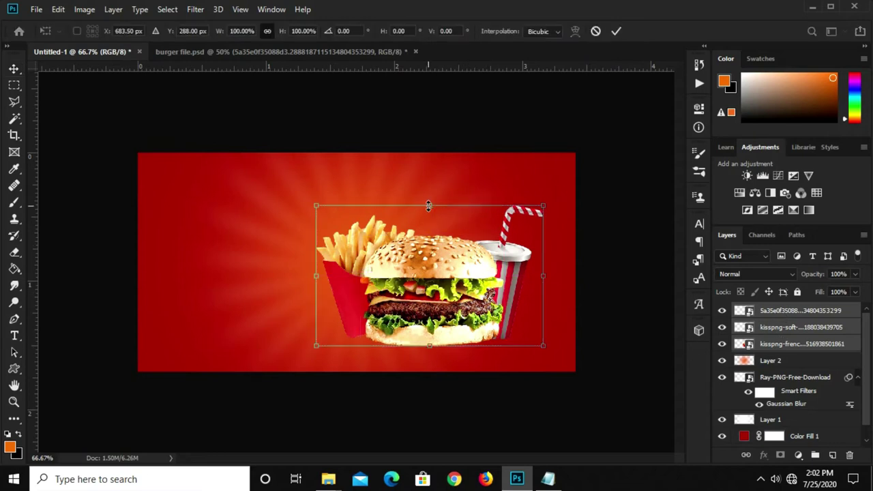
drag(428, 206, 431, 194)
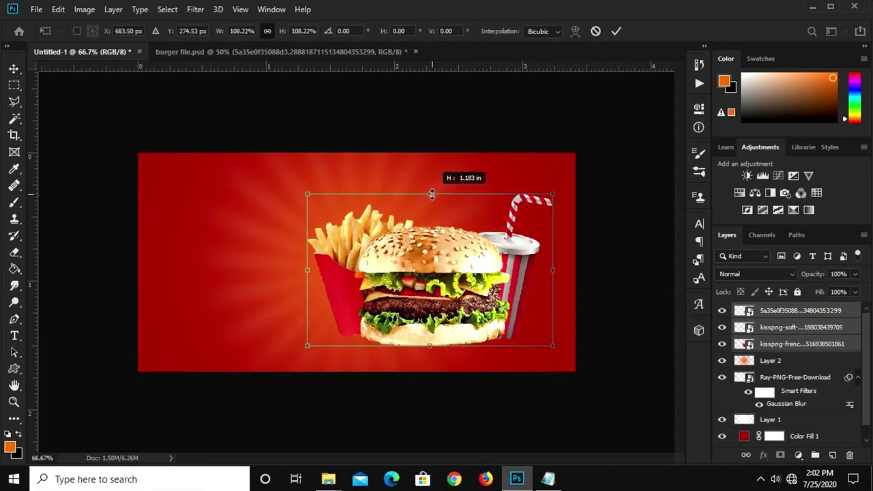
drag(431, 194, 432, 199)
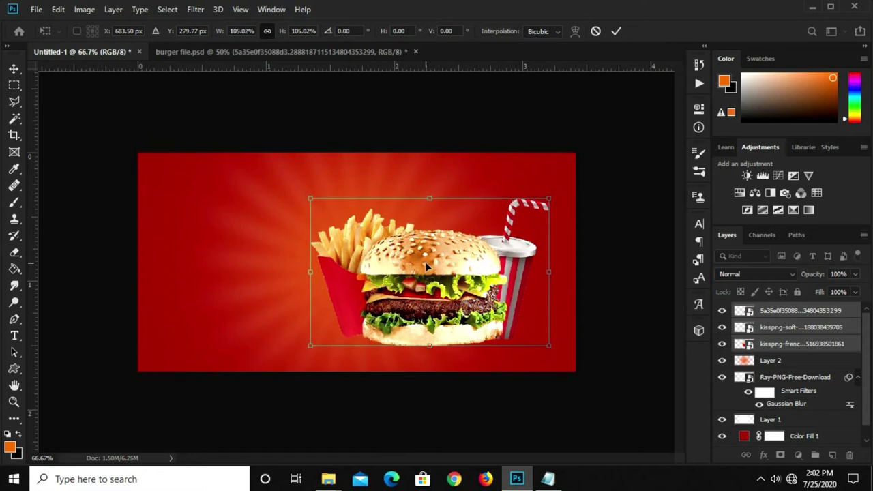
drag(426, 266, 434, 269)
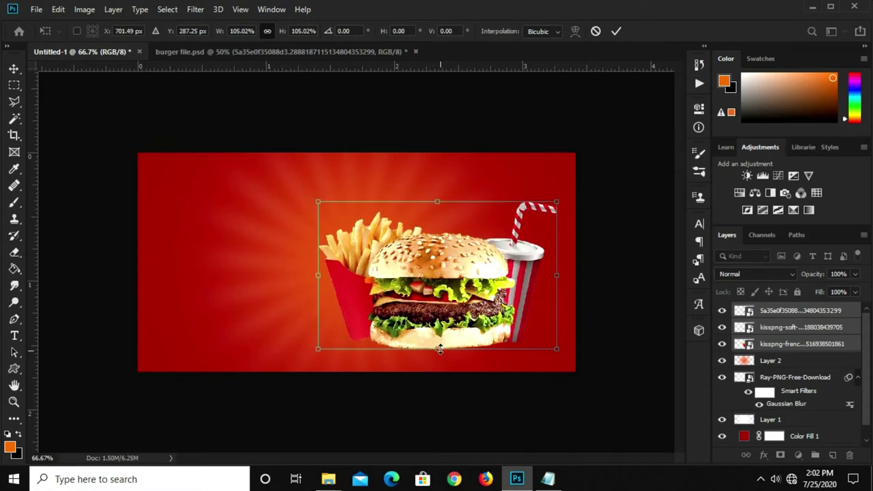
drag(437, 349, 429, 346)
click(609, 294)
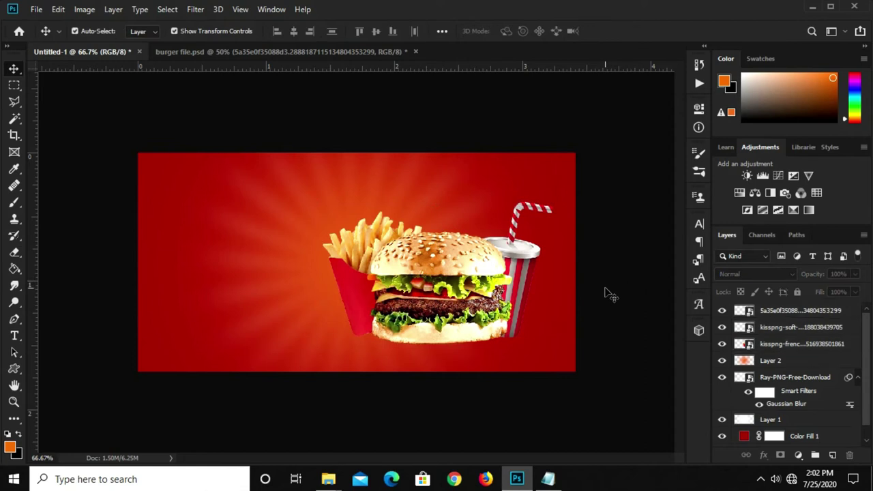
- Add a new layer beneath the food images and choose the Brush with black foreground
click(833, 455)
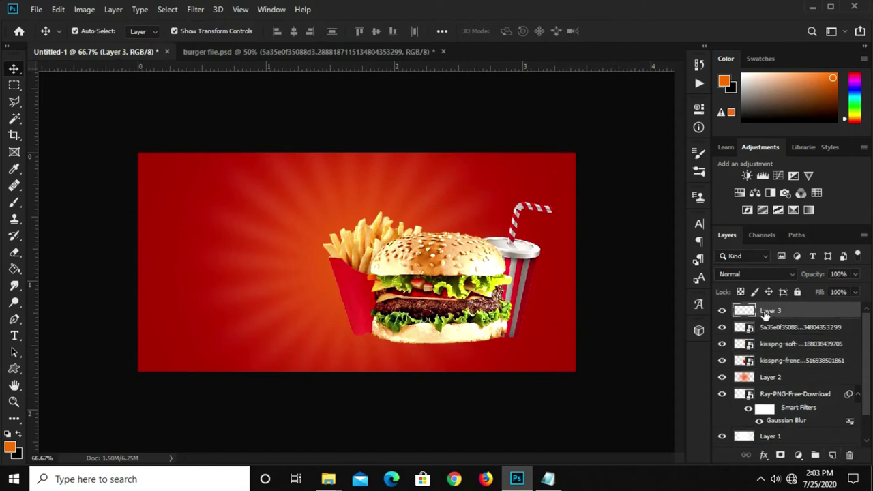
drag(789, 314, 792, 361)
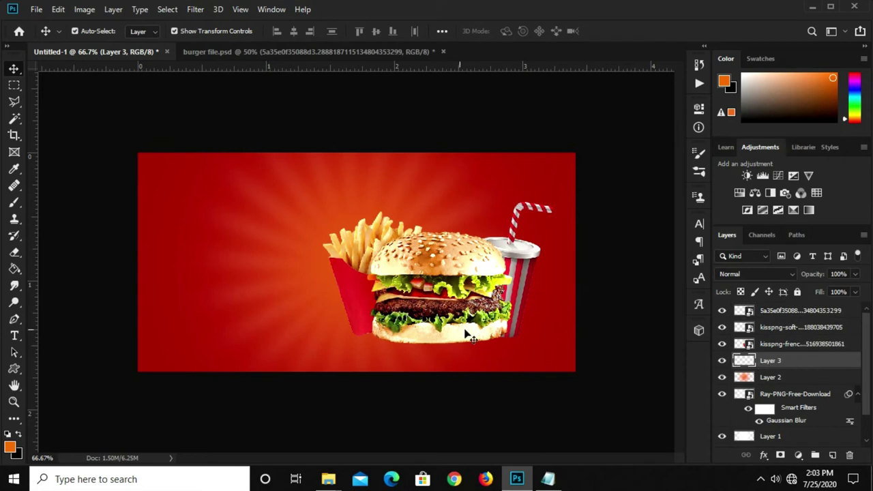
drag(20, 202, 92, 201)
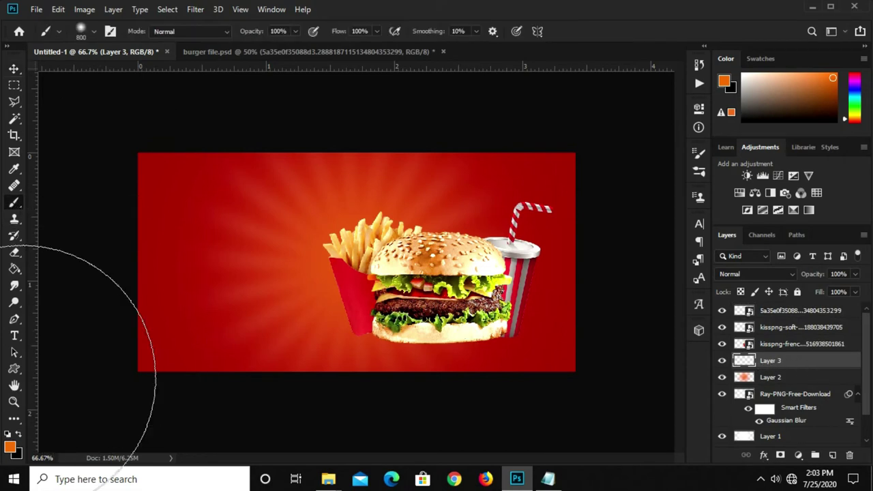
click(19, 435)
click(10, 447)
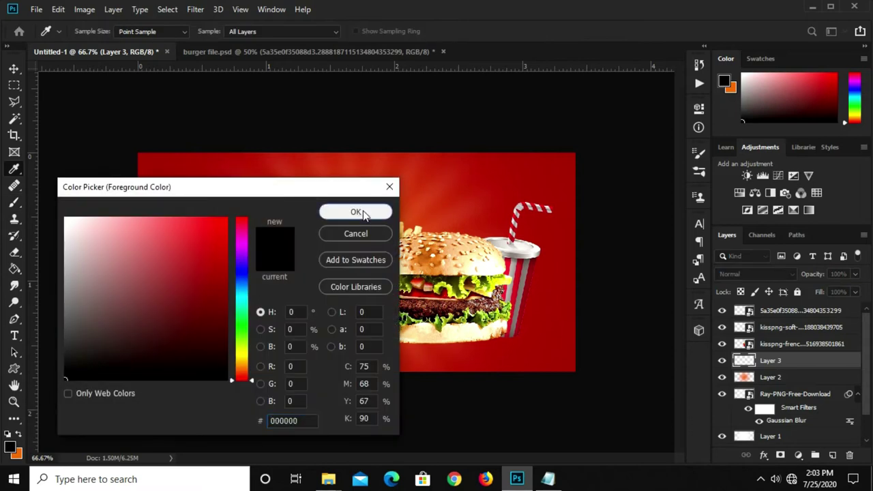
click(356, 212)
- Set the brush to about 400 px and paint a soft black shadow left of the fries
key(bracketleft)
key(bracketleft)
key(bracketleft)
key(bracketright)
key(bracketleft)
click(343, 273)
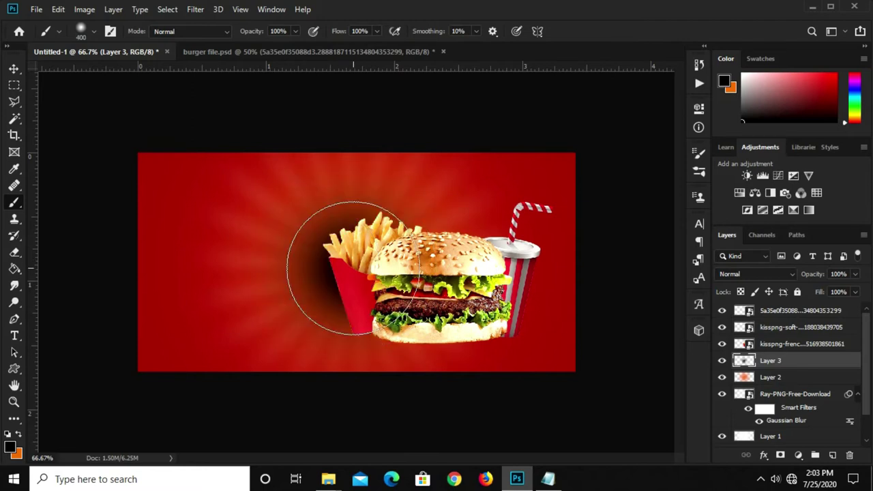
click(15, 72)
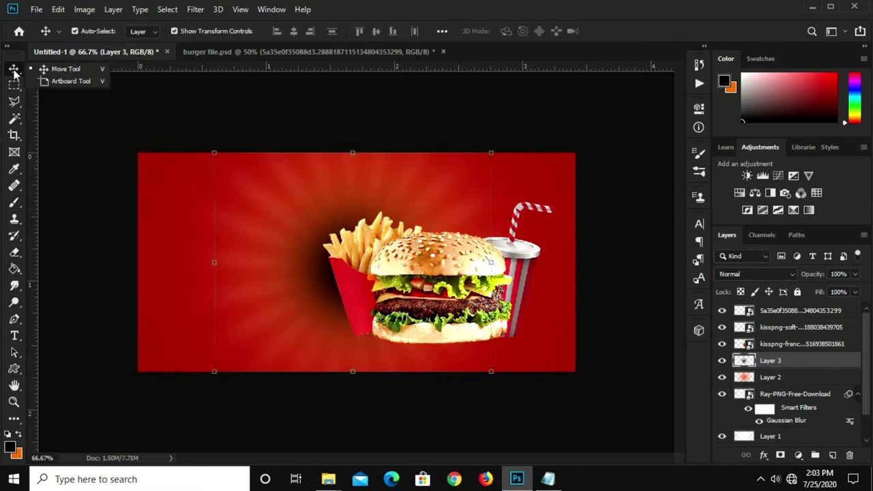
- Squash the painted shadow flat, stretch it wider, and move it beneath the burger
click(364, 251)
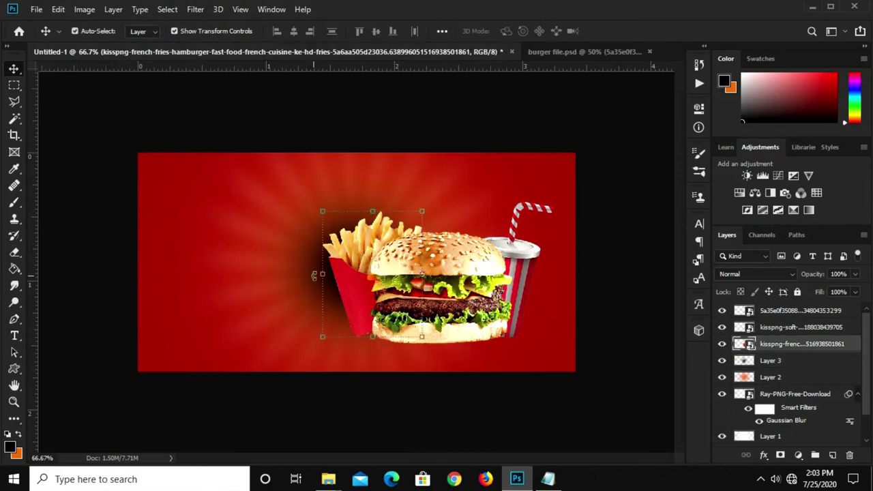
click(218, 267)
right_click(321, 285)
click(328, 291)
key(ctrl+t)
drag(353, 153, 364, 343)
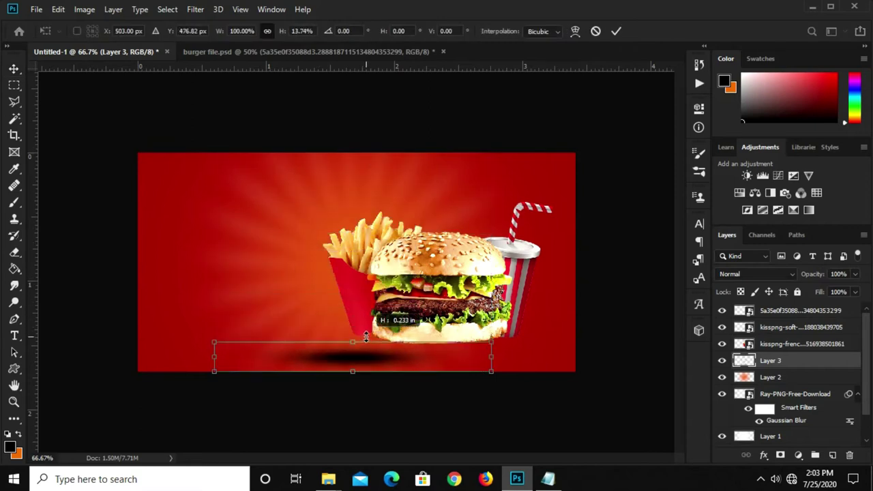
drag(494, 360, 601, 358)
drag(423, 365, 456, 354)
key(Return)
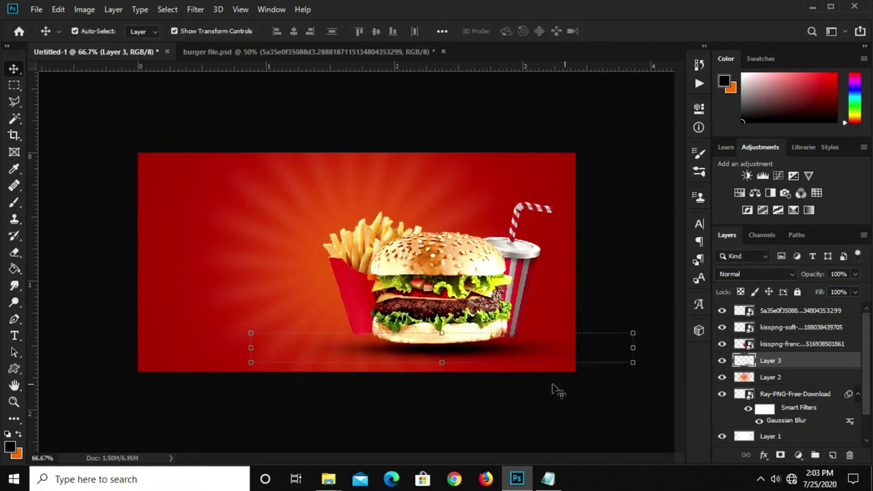
- Set the shadow layer's opacity to 65%
click(840, 275)
text(60)
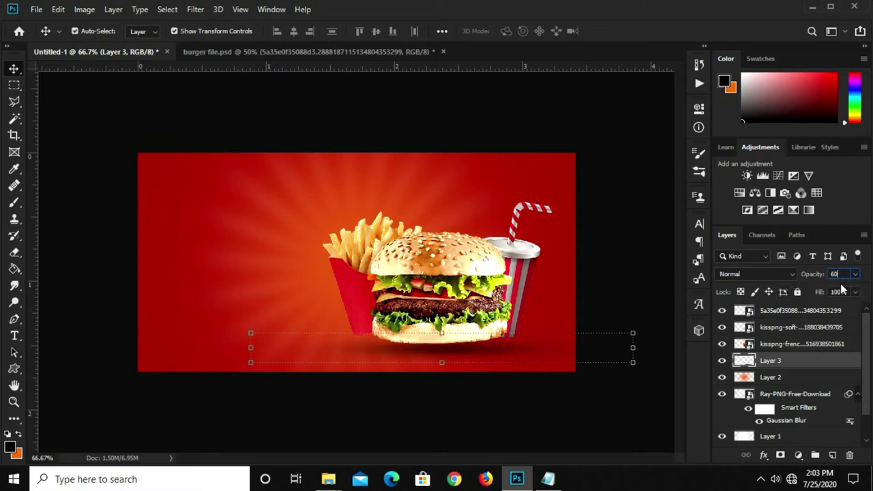
key(BackSpace)
text(5)
key(Return)
click(604, 278)
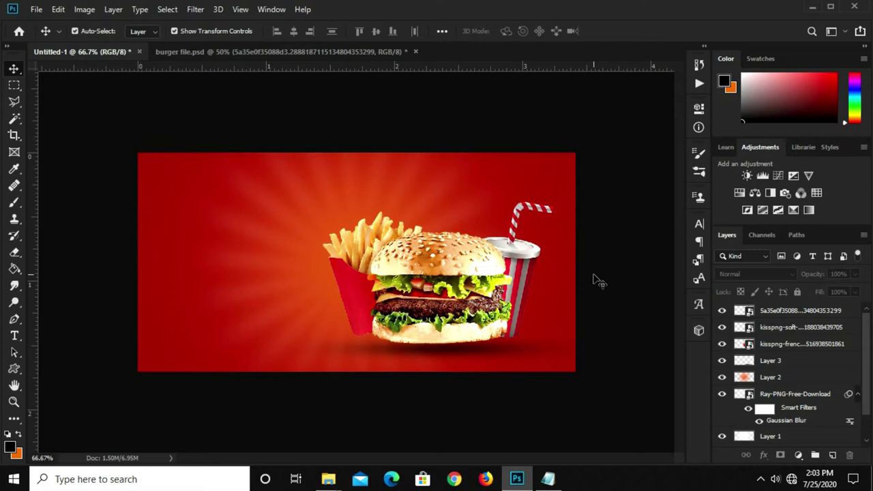
click(428, 352)
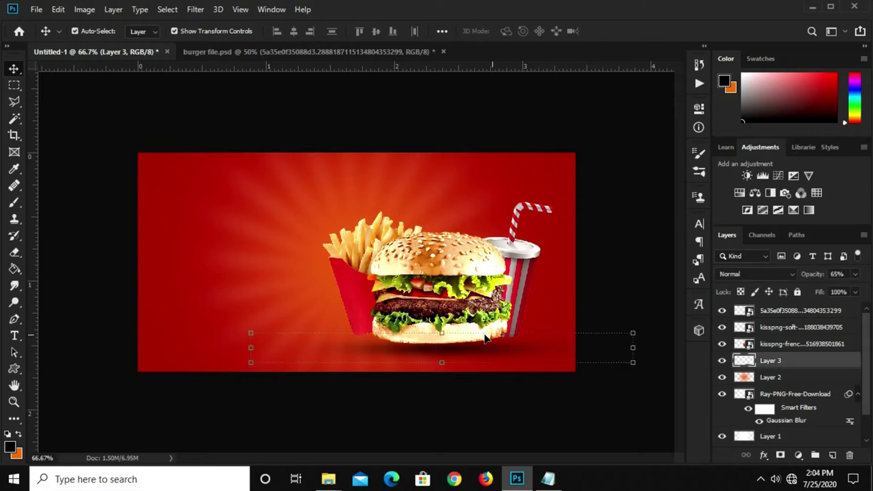
click(604, 287)
click(483, 345)
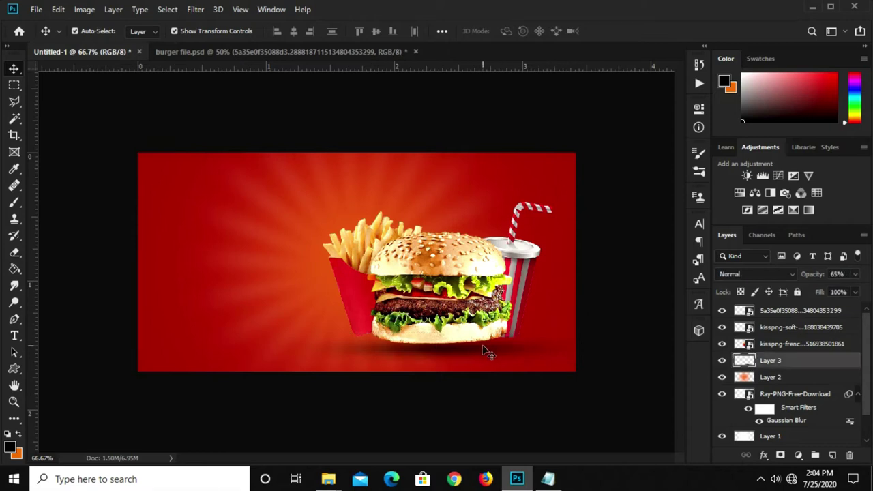
click(505, 395)
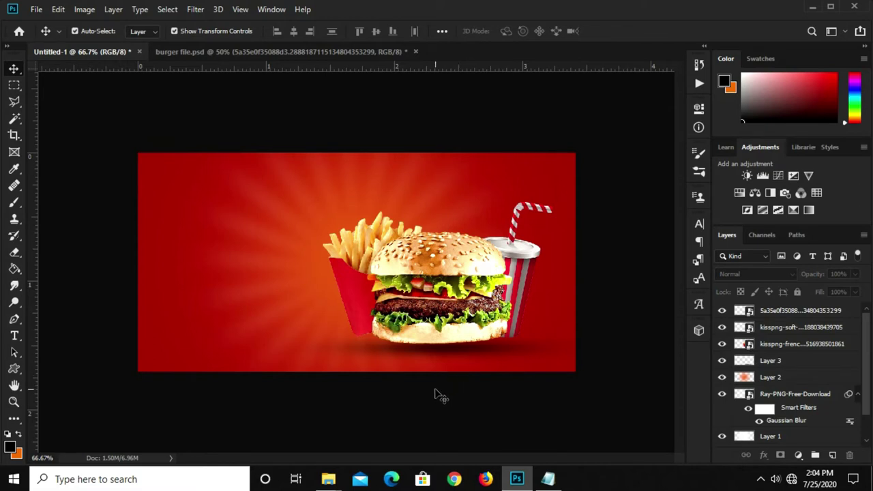
- Draw a wide thin white-filled rectangle bar near the top of the banner
right_click(14, 369)
click(68, 367)
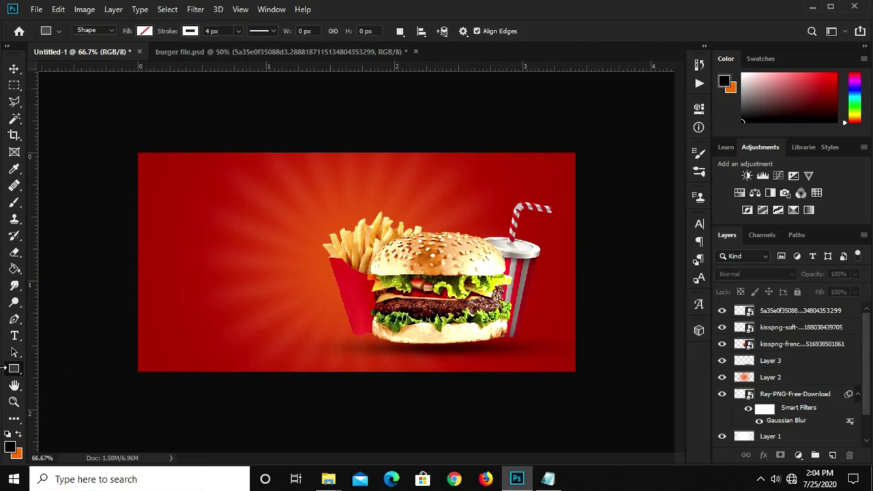
right_click(13, 369)
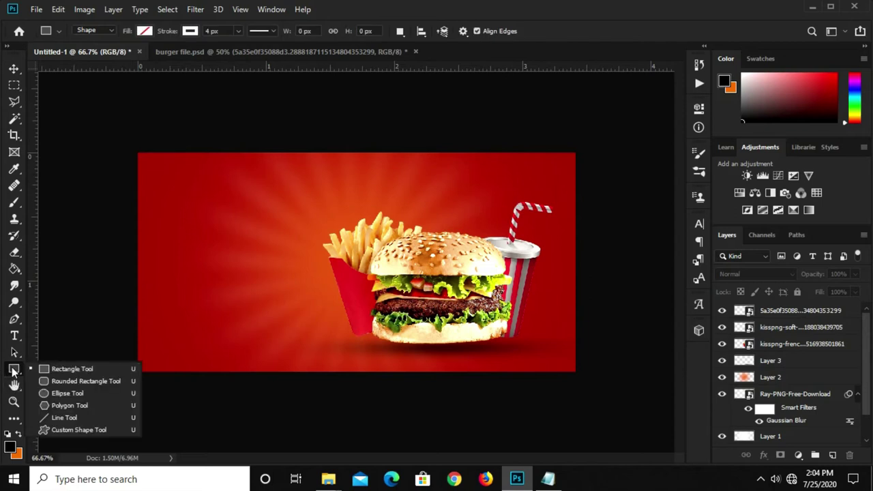
click(58, 371)
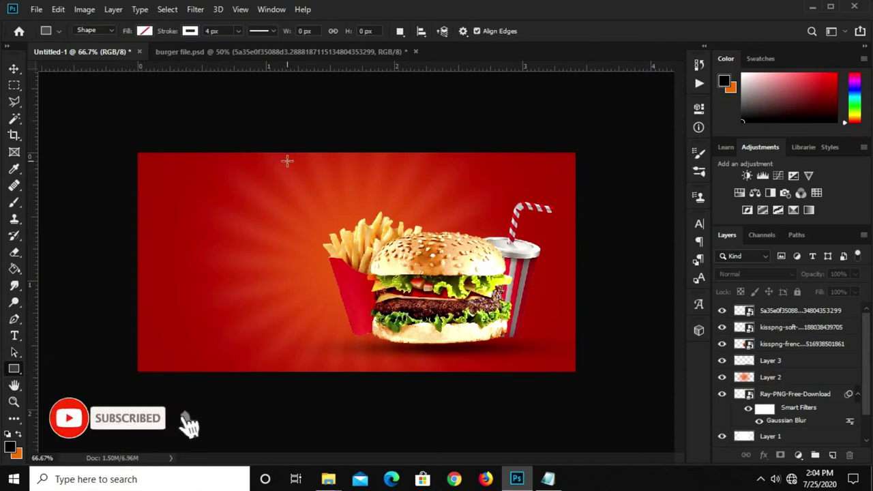
click(145, 30)
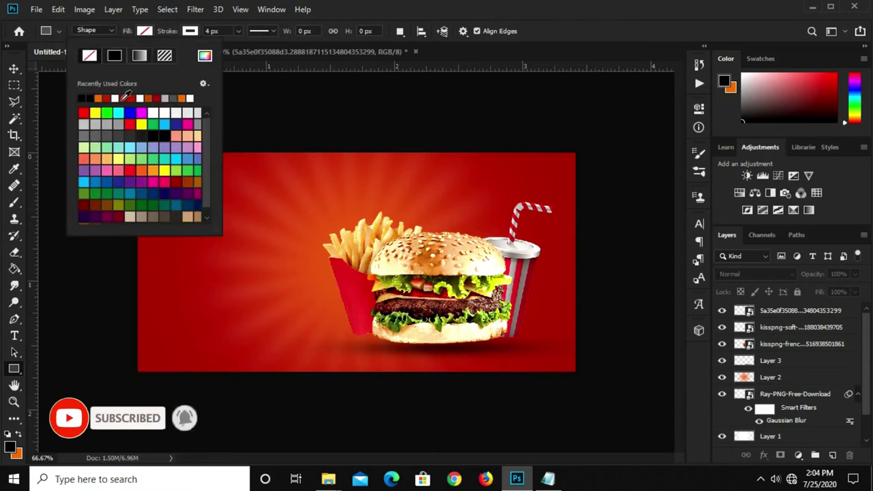
click(189, 98)
key(Return)
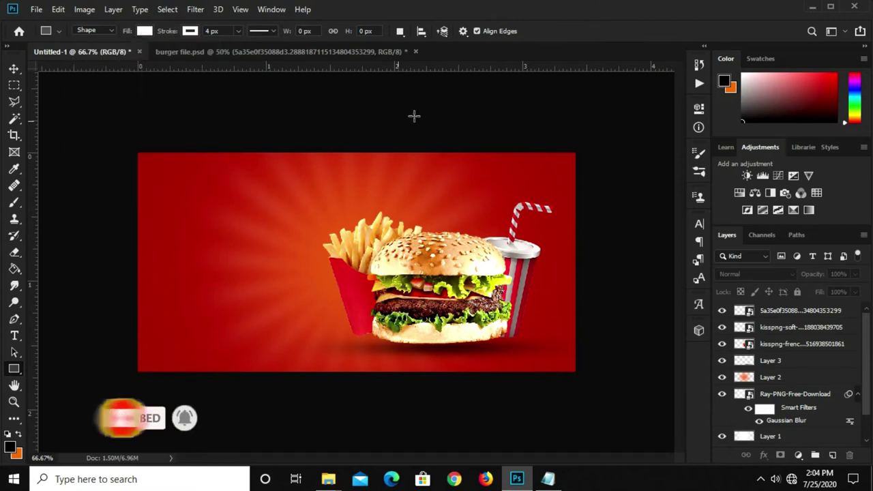
drag(283, 163, 439, 179)
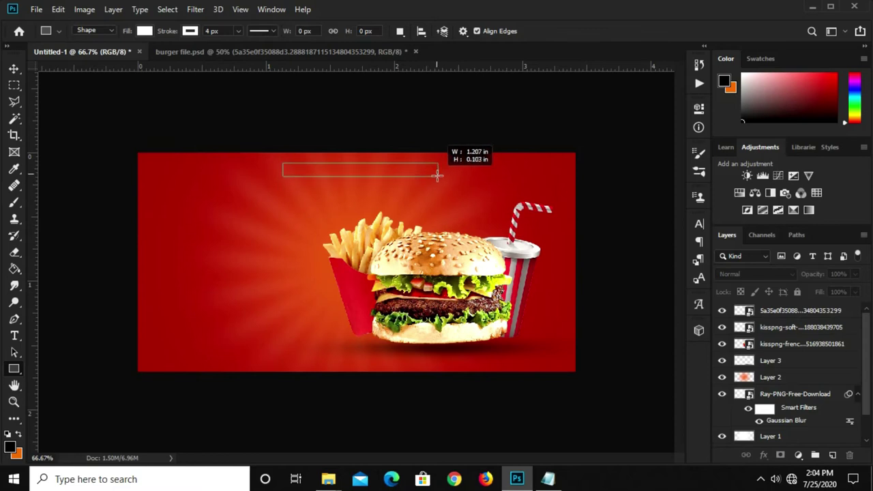
key(v)
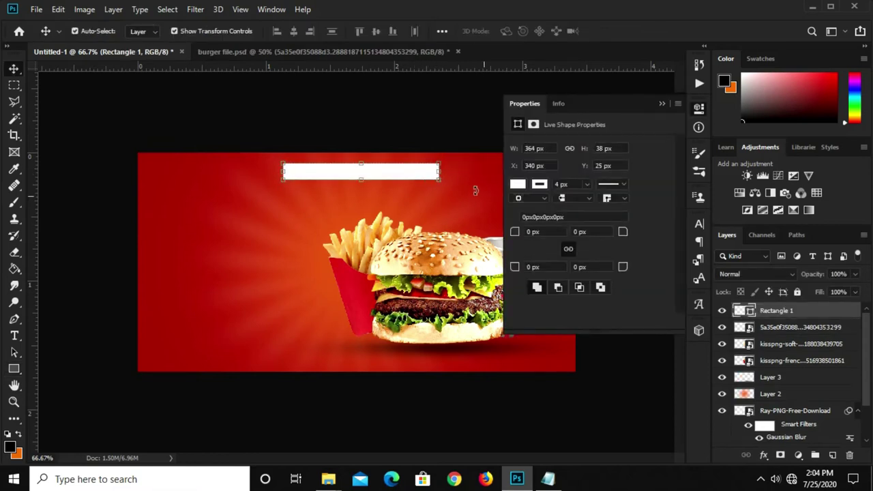
- Round the bar into a pill with 19 px corners and centre it horizontally
drag(623, 232, 638, 235)
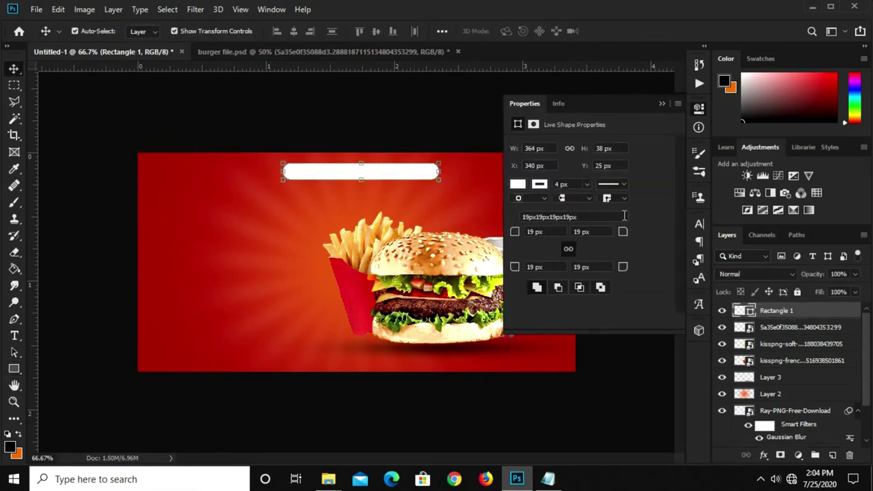
drag(374, 178, 387, 178)
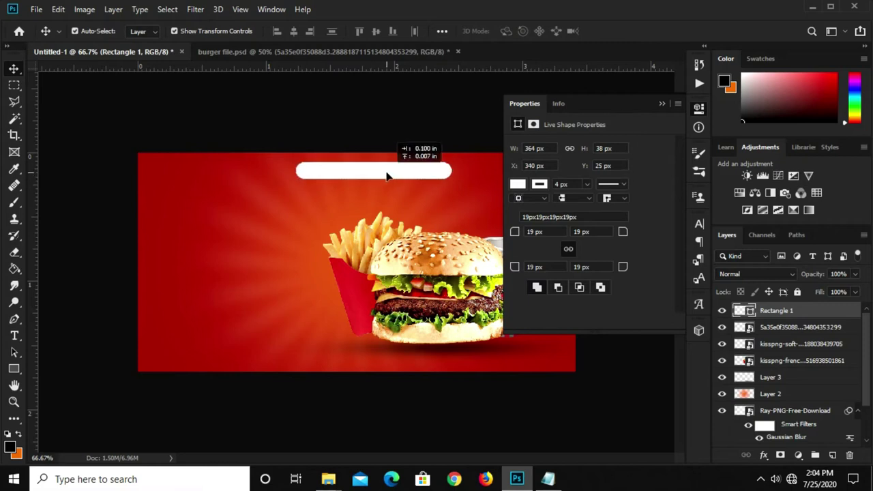
click(662, 105)
key(ctrl+a)
click(295, 30)
key(ctrl+d)
click(414, 133)
- Copy the words 'Special Offer' from the Notepad banner notes
click(548, 480)
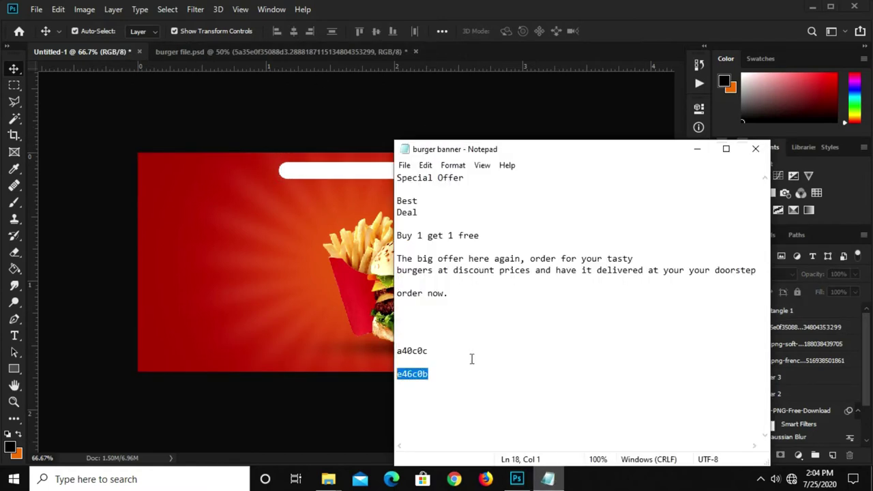
drag(470, 177, 397, 177)
right_click(430, 180)
click(452, 226)
click(231, 227)
- Paste 'Special Offer' as a new text layer left of the fries
click(14, 337)
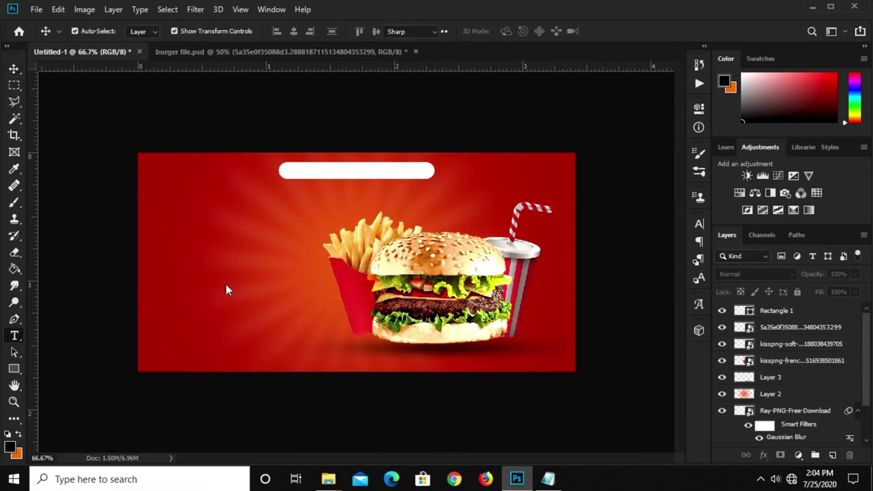
click(233, 257)
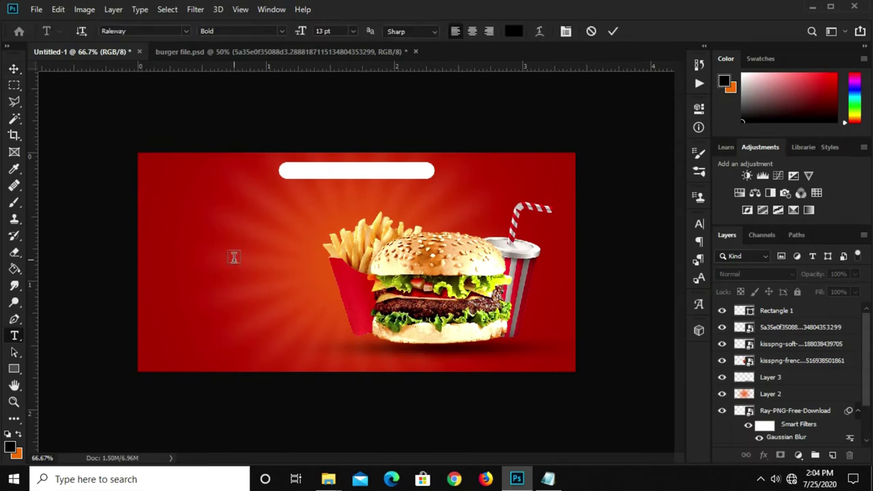
key(ctrl+v)
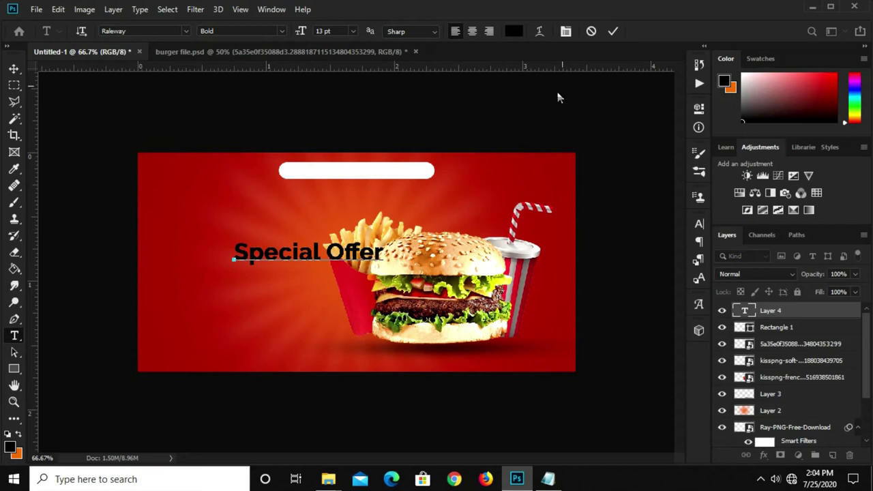
click(612, 31)
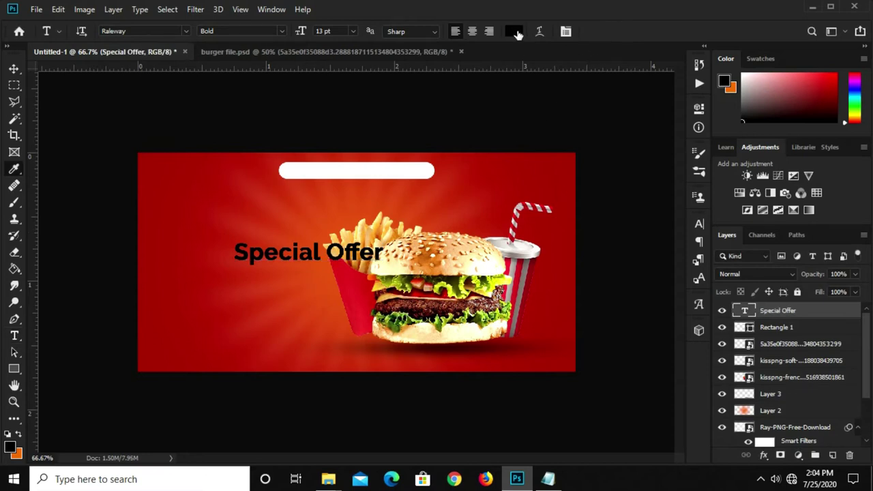
- Colour the Special Offer text dark red, sampled from the banner
click(513, 31)
drag(190, 260, 63, 212)
click(61, 208)
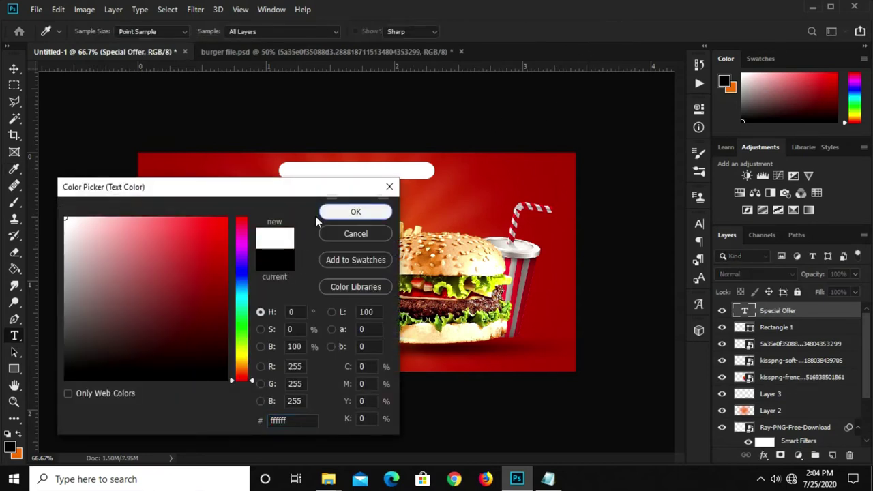
click(355, 211)
click(514, 31)
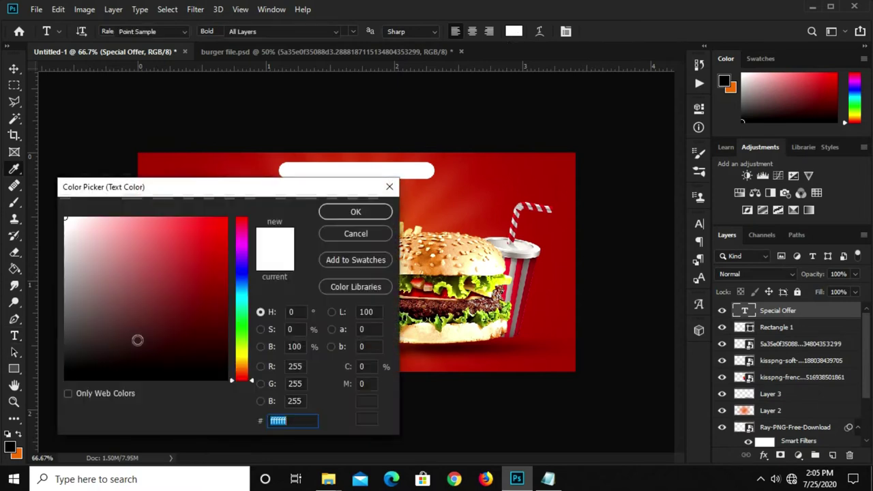
drag(201, 192, 417, 224)
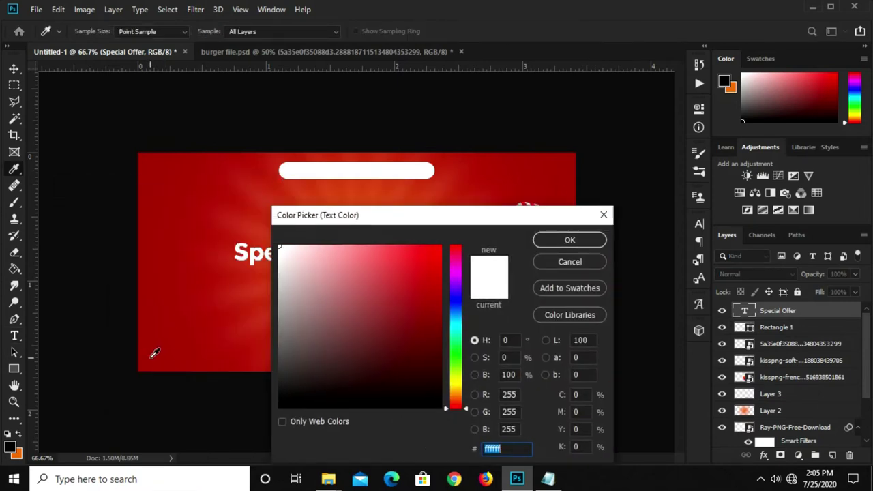
click(153, 356)
click(570, 240)
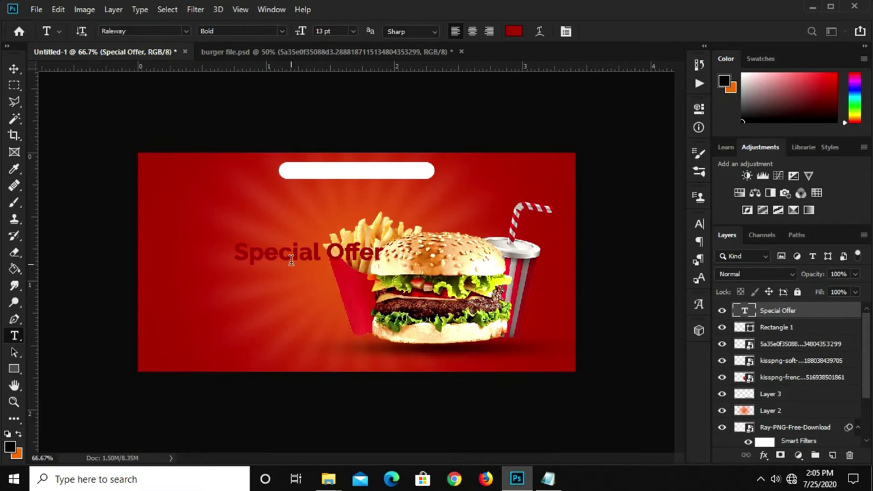
- Move Special Offer onto the white bar, enlarge it slightly, and centre it horizontally
key(v)
mouse_move(300, 254)
mouse_down()
mouse_move(356, 174)
mouse_move(371, 178)
mouse_move(358, 161)
mouse_up()
key(ctrl+t)
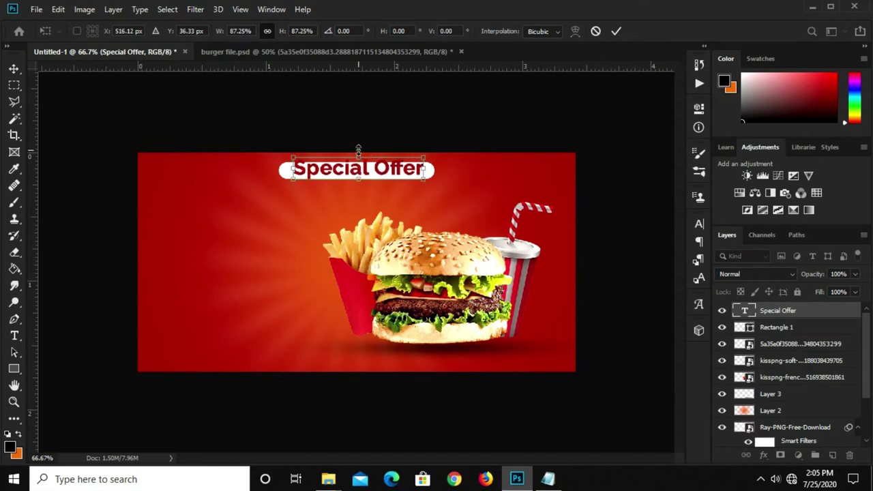
scroll(359, 161, up, 2)
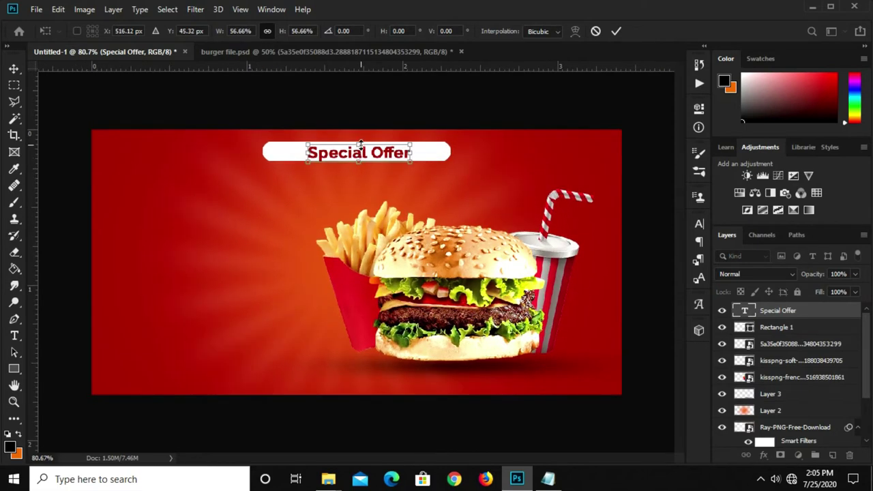
drag(361, 143, 361, 139)
key(Return)
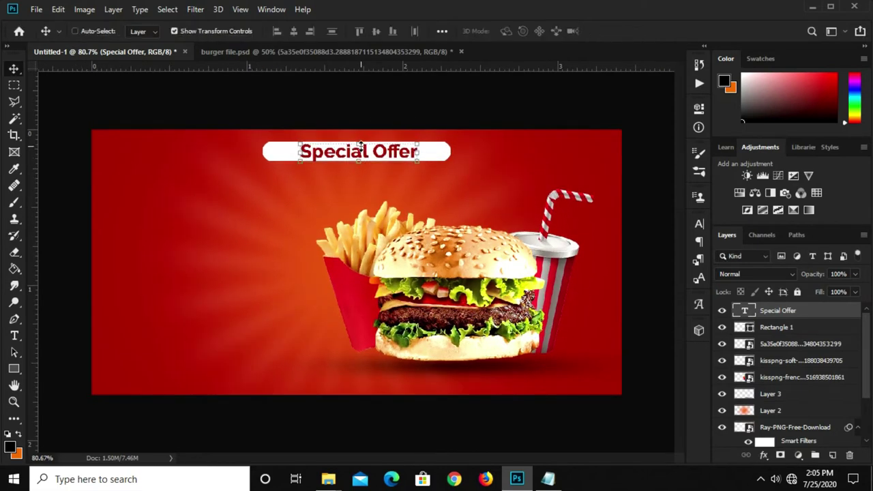
key(ctrl+a)
click(292, 35)
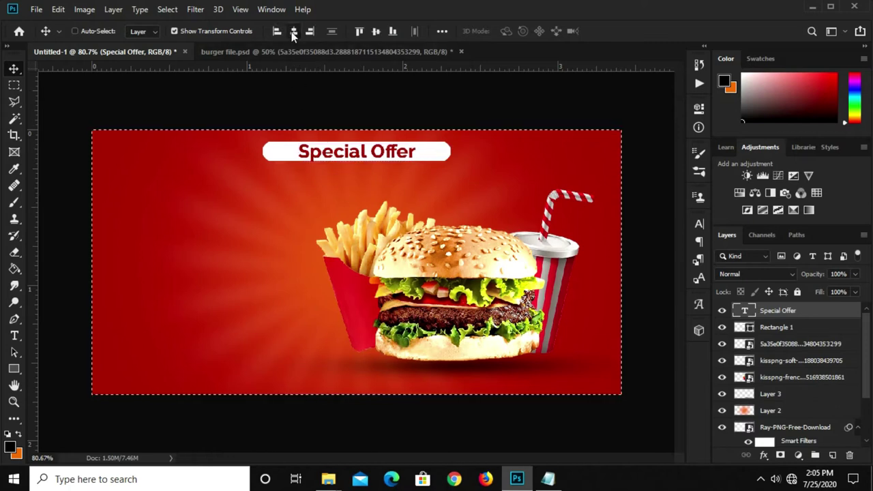
key(ctrl+d)
- Shorten the white bar and centre it horizontally at the top
ctrl+click(441, 156)
key(ctrl+t)
drag(449, 152, 418, 150)
key(ctrl+z)
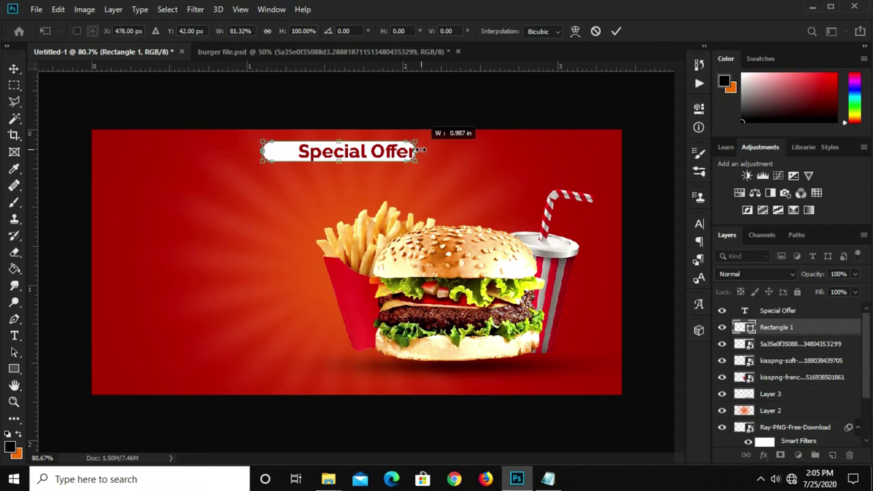
key(Return)
key(ctrl+a)
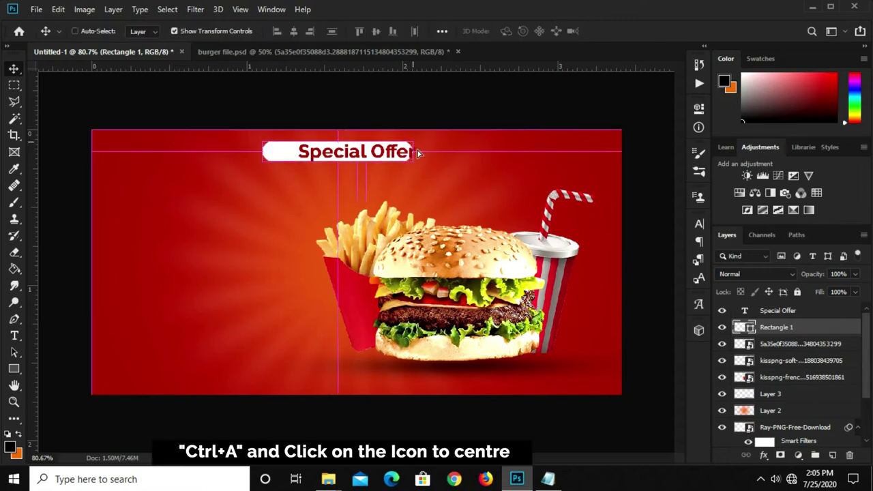
click(294, 31)
key(ctrl+d)
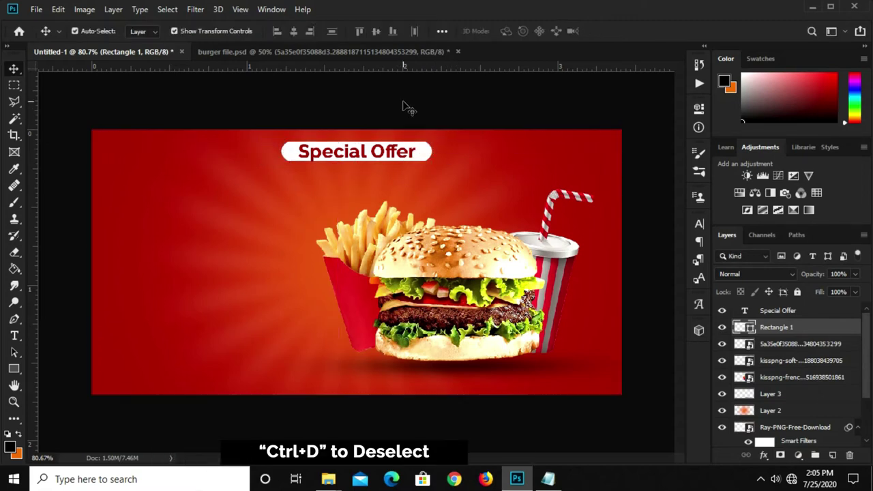
click(404, 106)
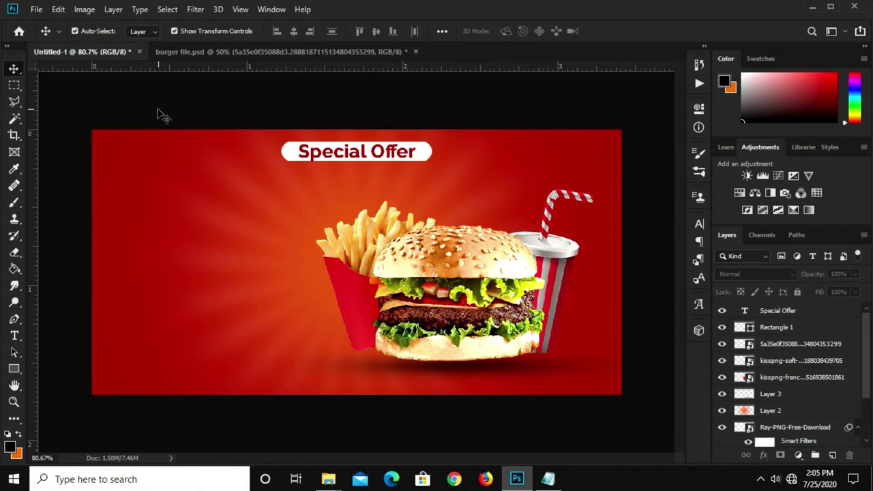
scroll(235, 179, down, 1)
scroll(235, 179, up, 1)
- Draw an ellipse over the burger's right side, then delete it
click(14, 368)
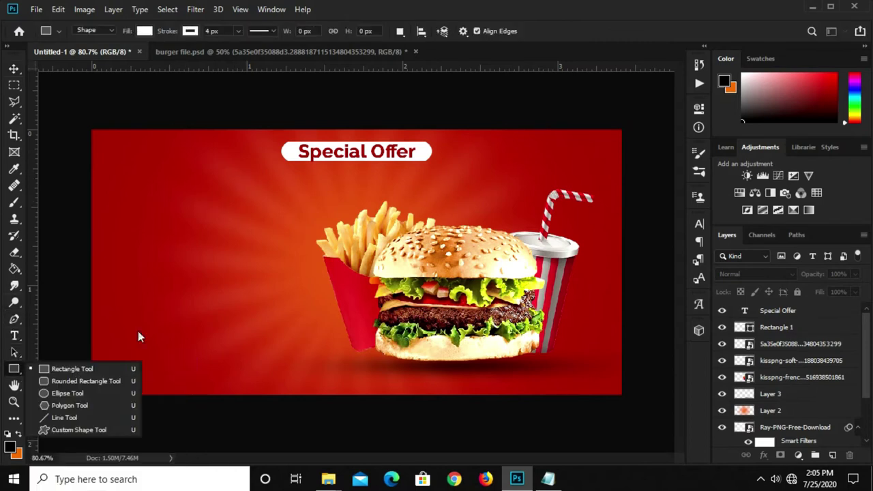
click(65, 394)
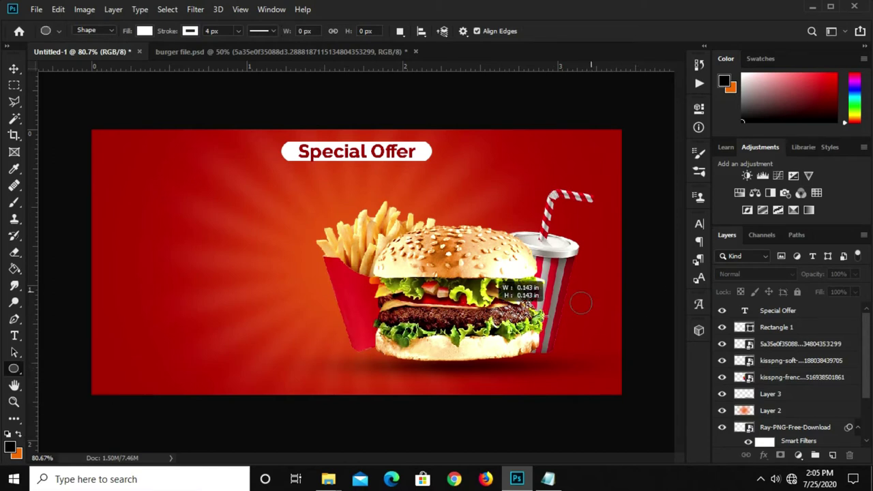
drag(587, 299, 496, 341)
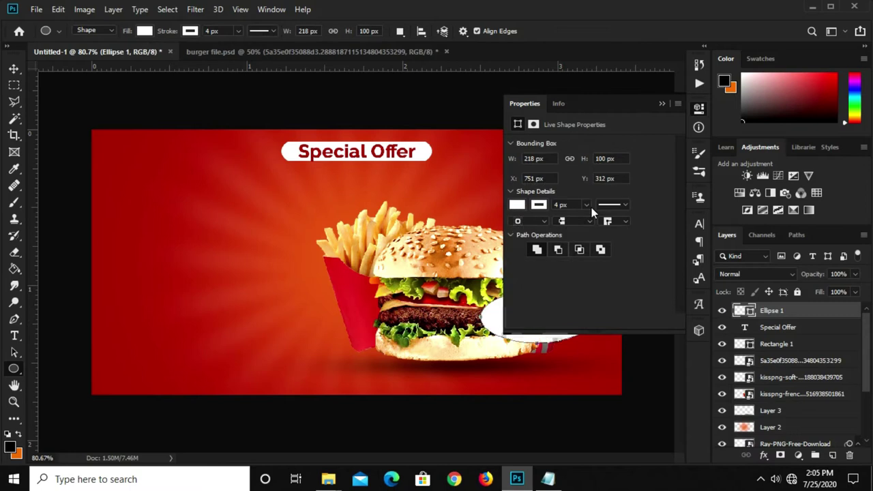
click(660, 104)
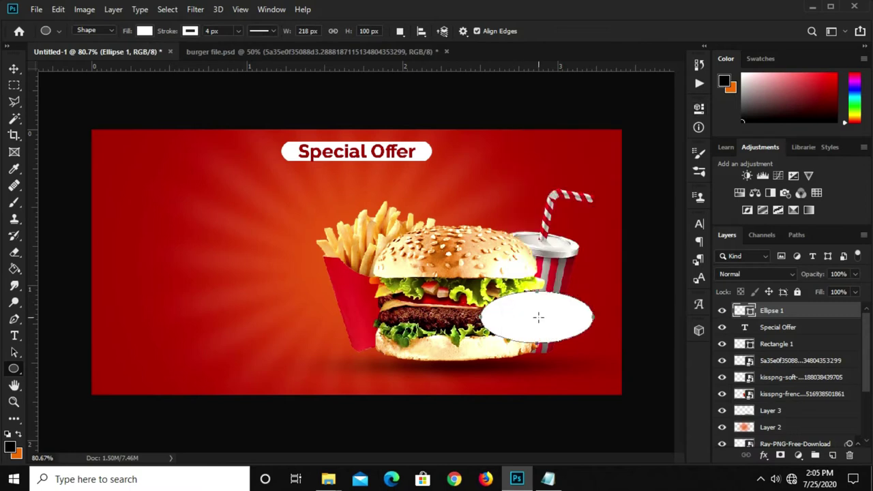
key(v)
click(849, 457)
click(386, 187)
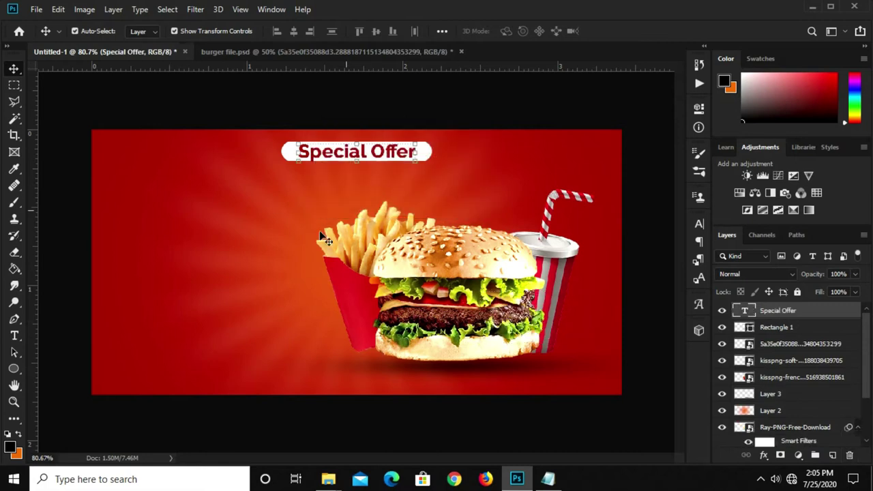
- Draw a white circle beside the drink cup
click(13, 368)
click(72, 369)
click(13, 370)
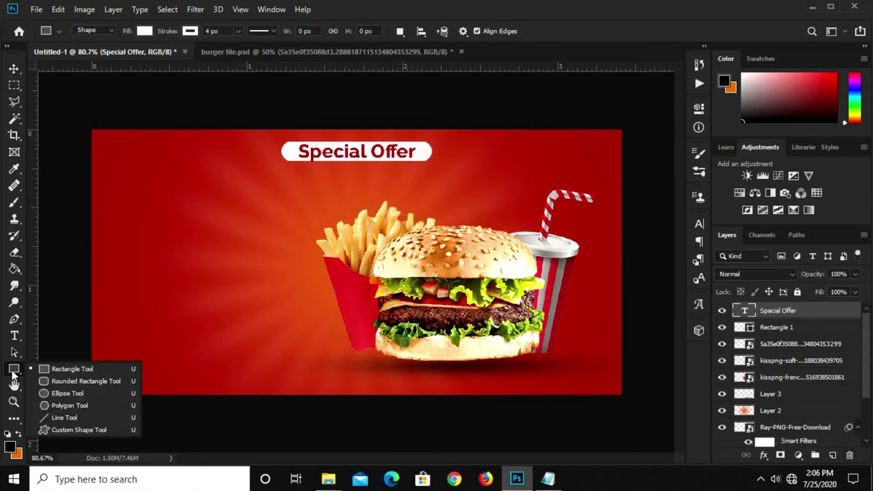
click(71, 394)
mouse_move(556, 295)
mouse_down()
mouse_move(604, 343)
mouse_move(591, 345)
mouse_up()
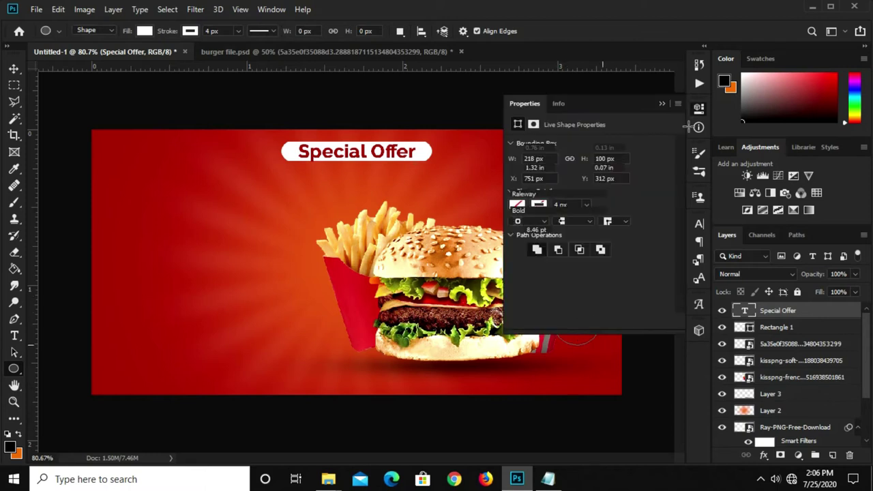
click(662, 104)
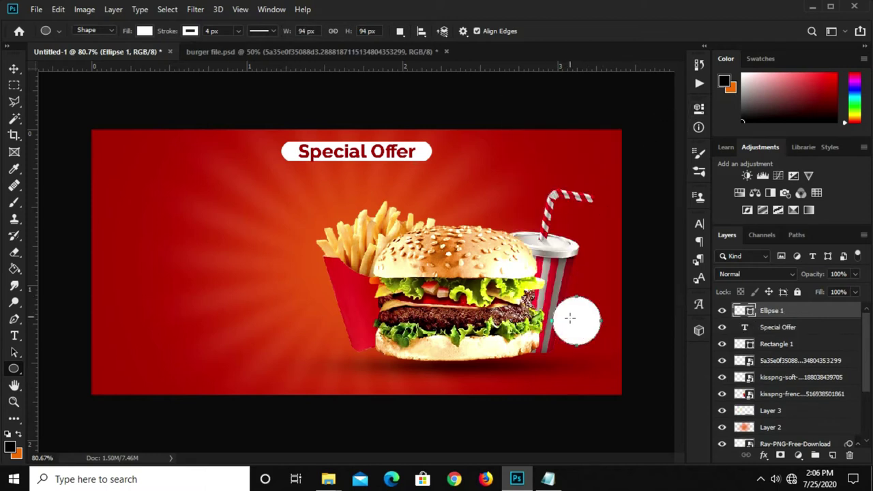
- Enlarge the circle, nudge it slightly left, and duplicate its layer
key(v)
key(ctrl+t)
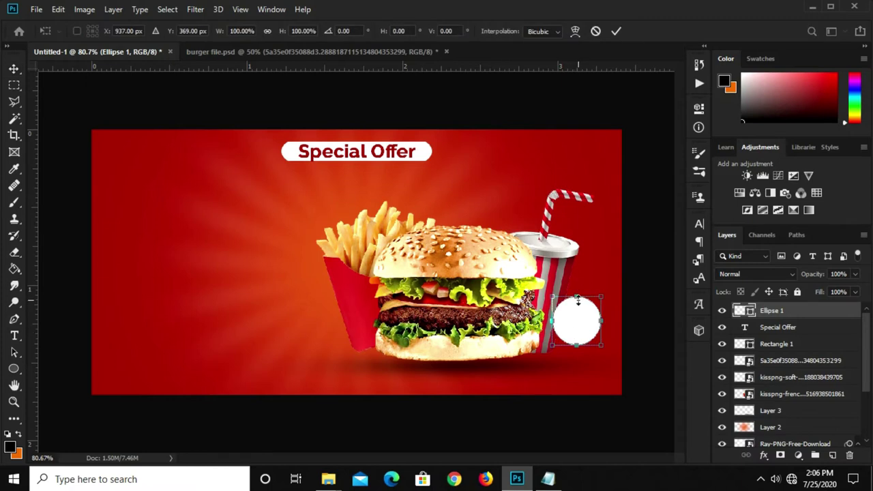
drag(578, 300, 578, 280)
key(Return)
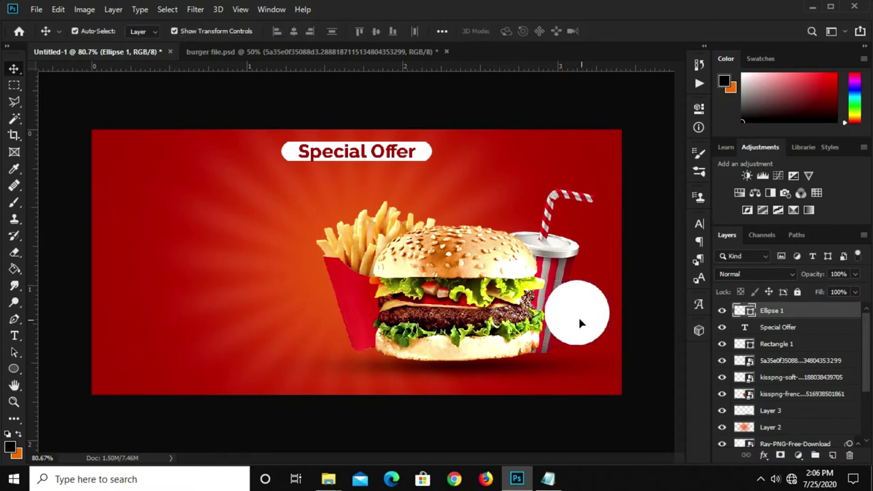
drag(582, 313, 573, 324)
key(ctrl+j)
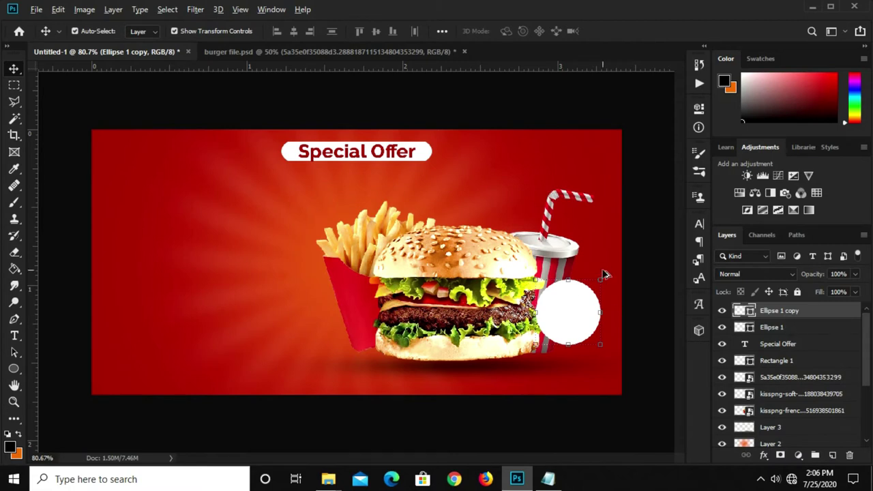
- Shrink the circle copy to sit inside the original circle
key(ctrl+t)
drag(600, 280, 618, 290)
key(ctrl+plus)
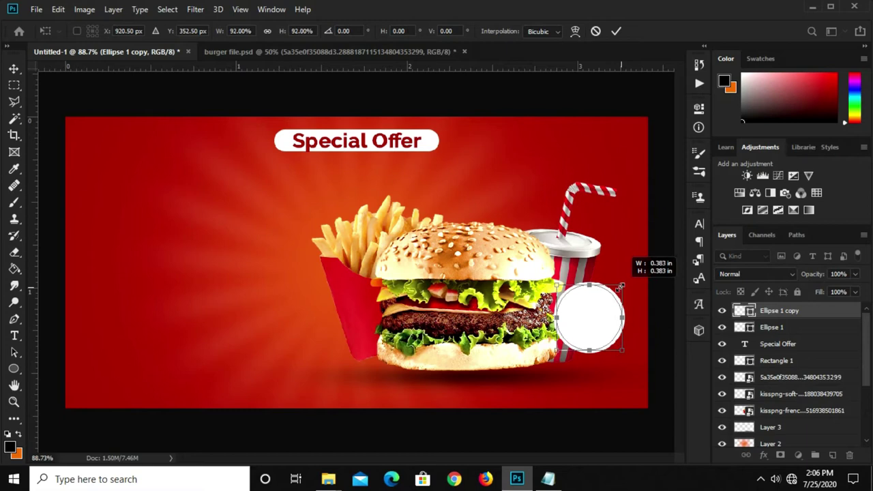
key(Return)
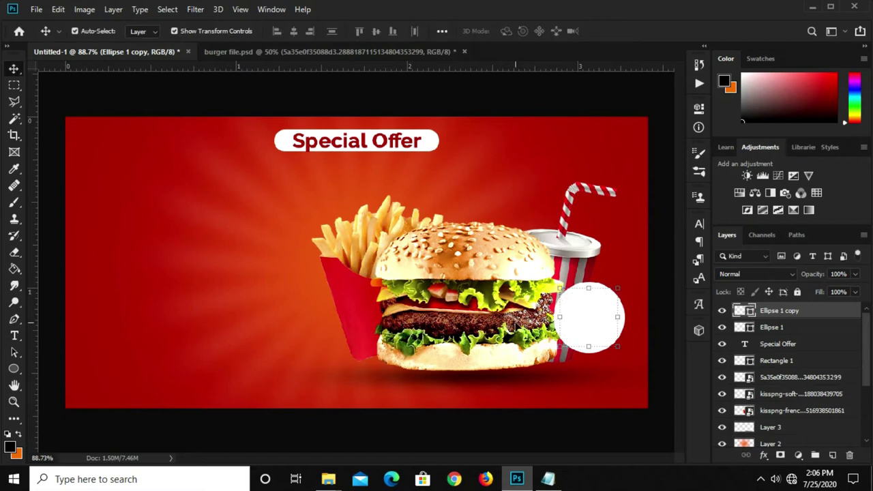
- Give the circle copy no fill and a dotted dark-red outline sampled from the banner
click(13, 369)
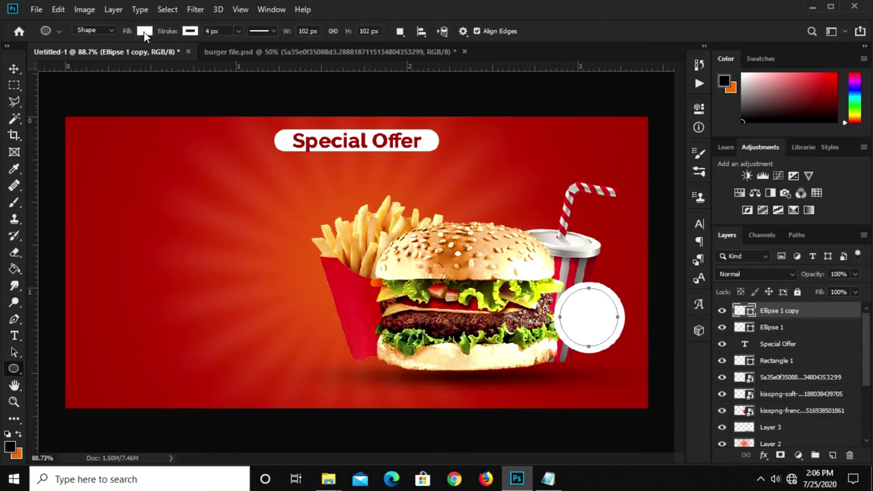
click(144, 31)
click(89, 56)
click(190, 31)
click(250, 56)
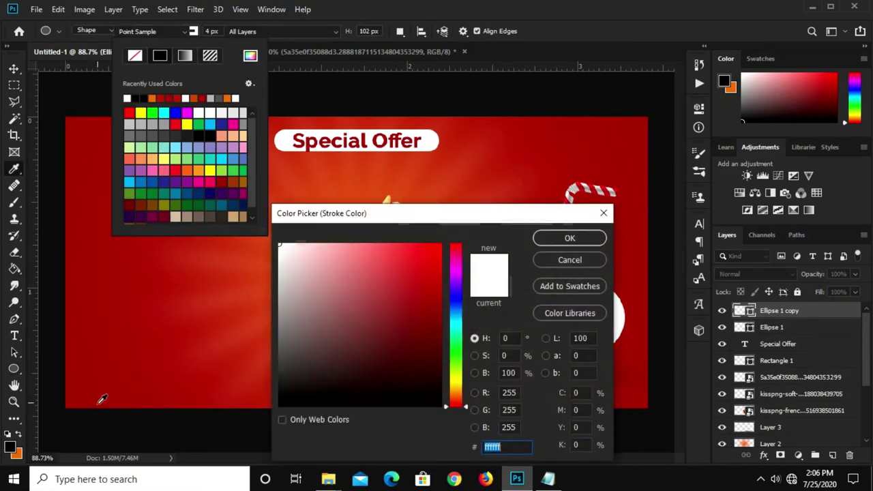
click(98, 400)
click(546, 238)
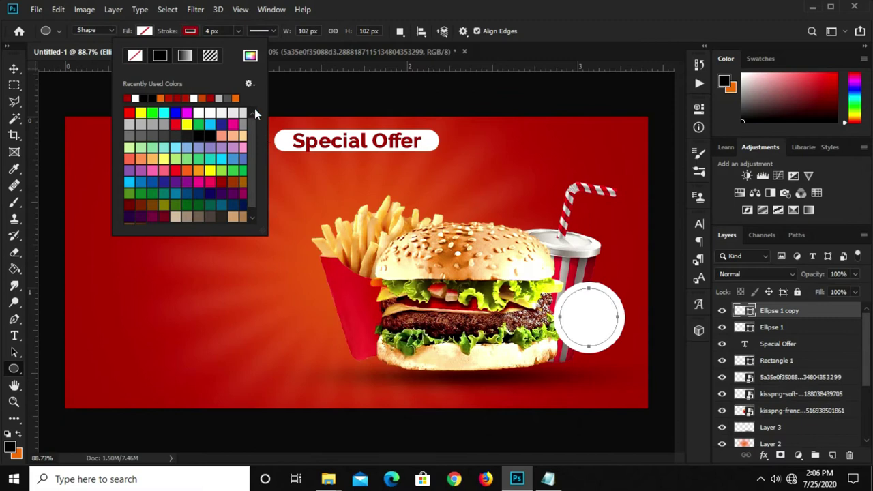
click(272, 32)
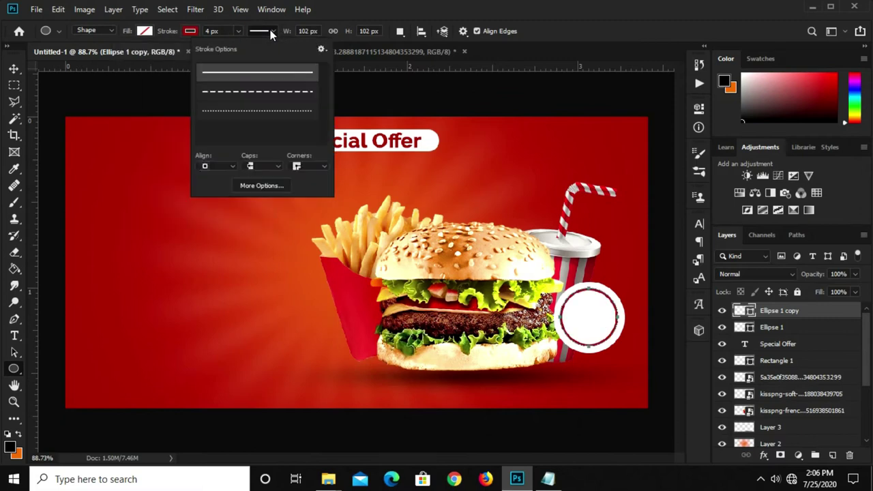
click(250, 115)
click(348, 170)
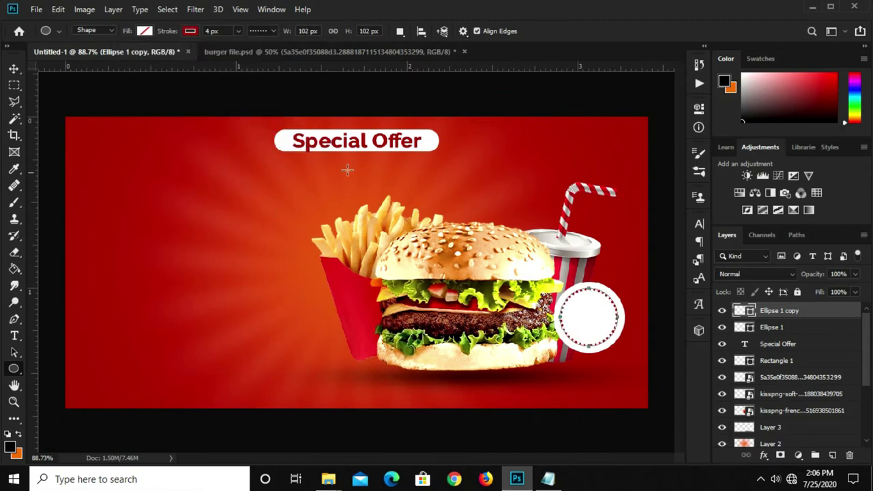
- Select Layer 2, glance at the Notepad notes, and return to the banner
key(v)
click(215, 252)
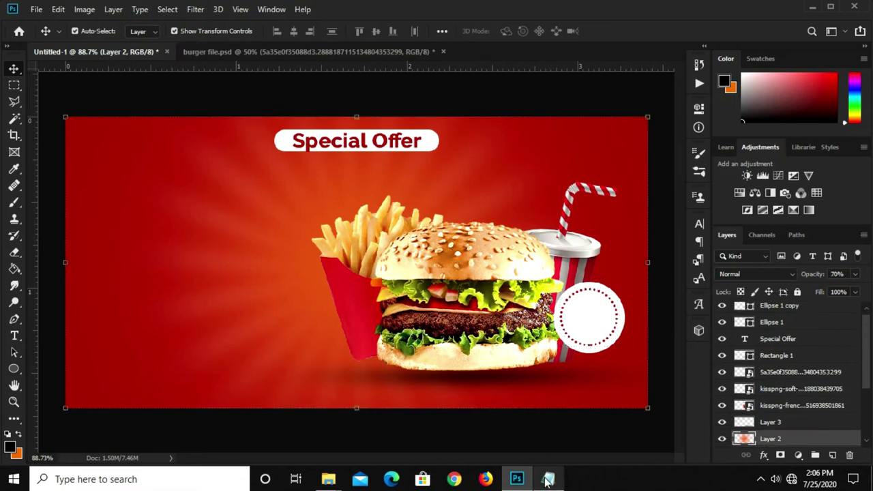
click(548, 479)
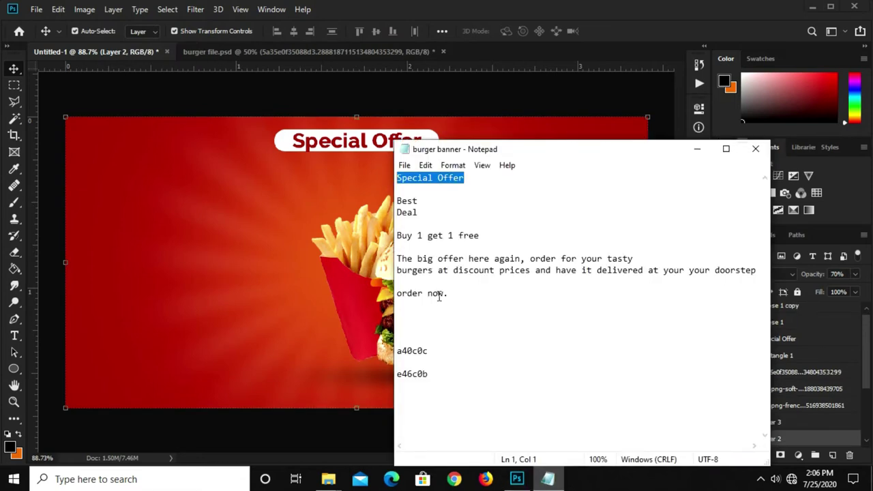
click(259, 295)
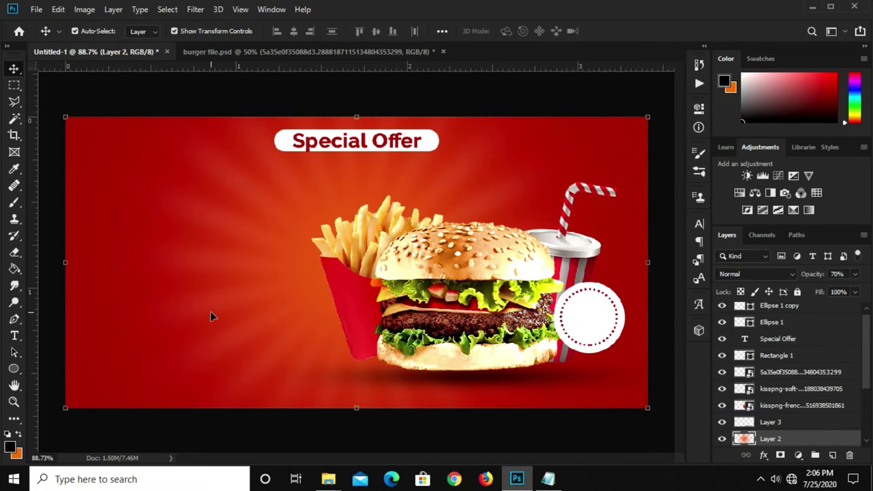
- Add '50%' as a new text layer left of the burger
click(15, 337)
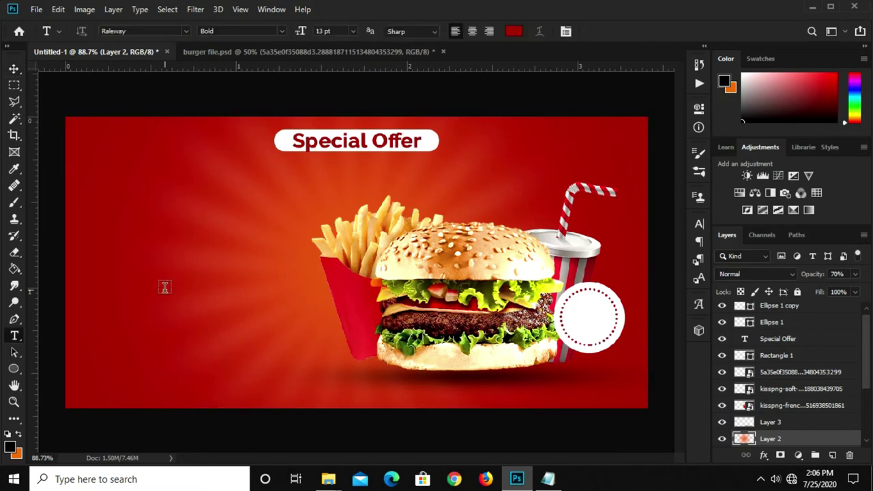
click(164, 287)
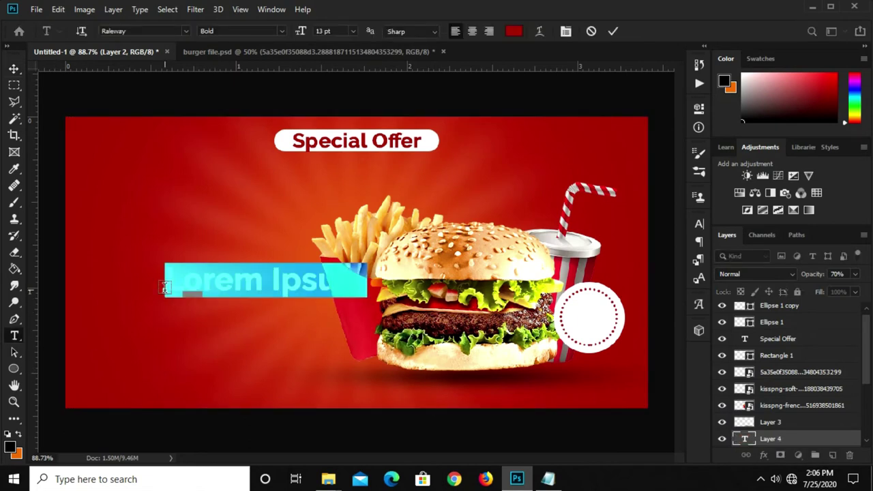
text(50%)
key(ctrl+Return)
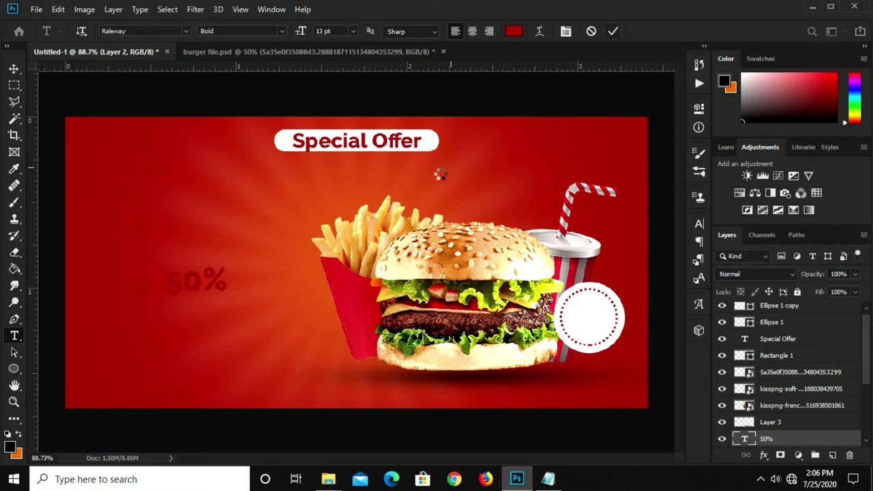
key(v)
- Set 50% in Accidental Presidency, place it in the badge, and stack it on top
click(699, 225)
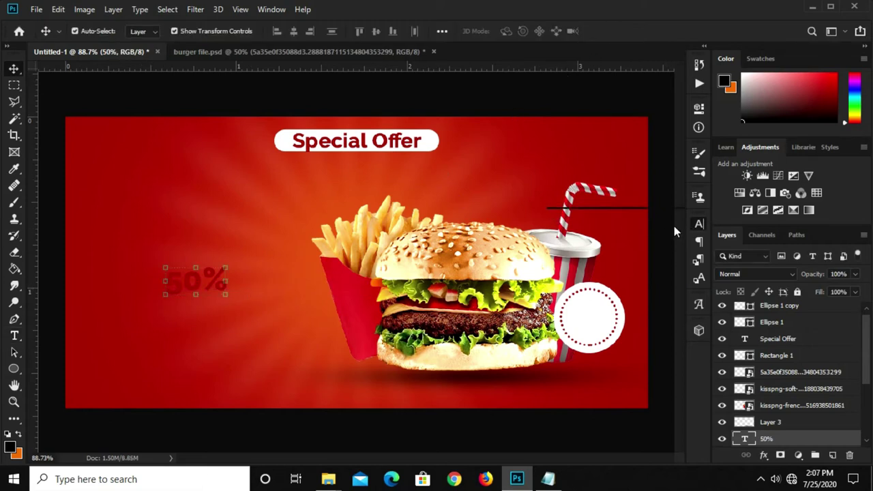
click(579, 241)
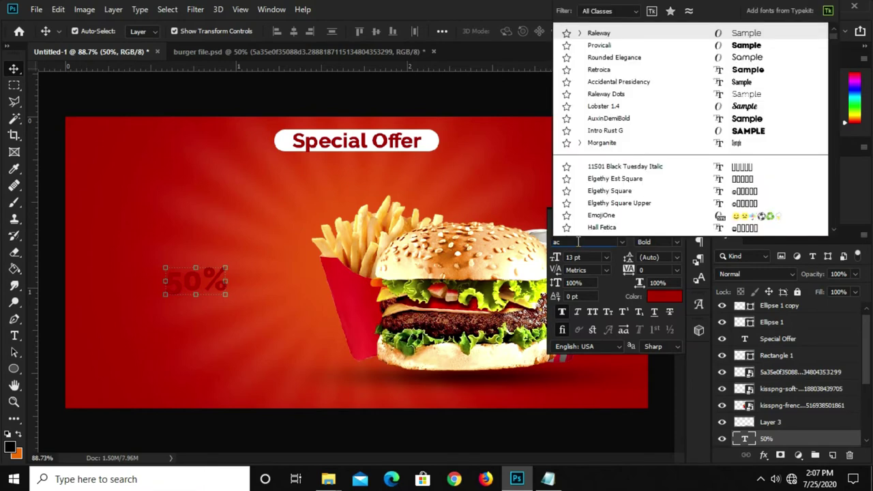
text(acci)
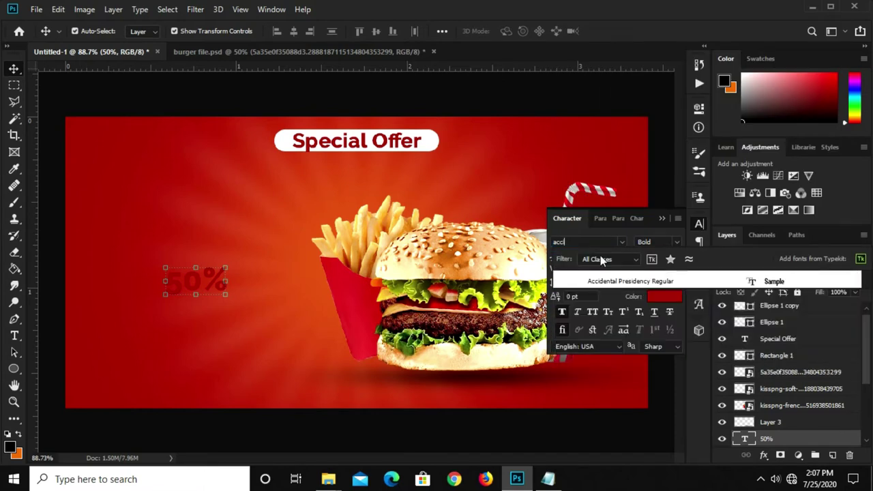
key(Down)
key(Return)
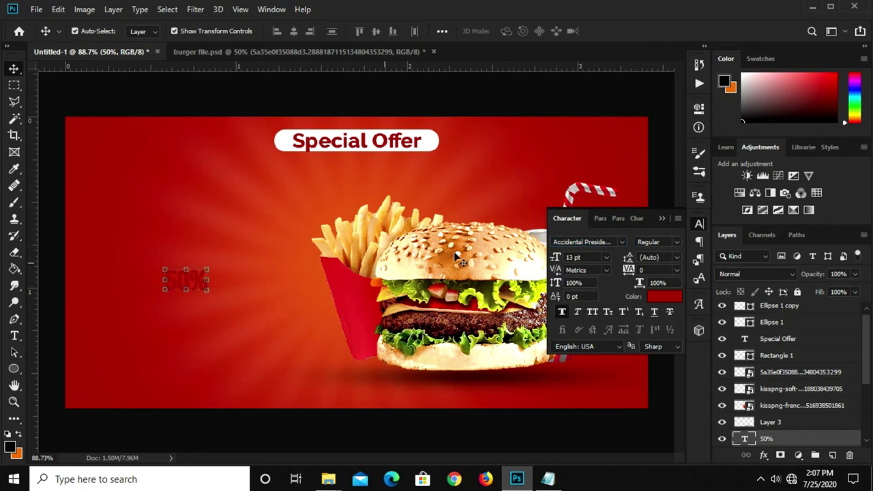
click(592, 243)
drag(168, 281, 565, 312)
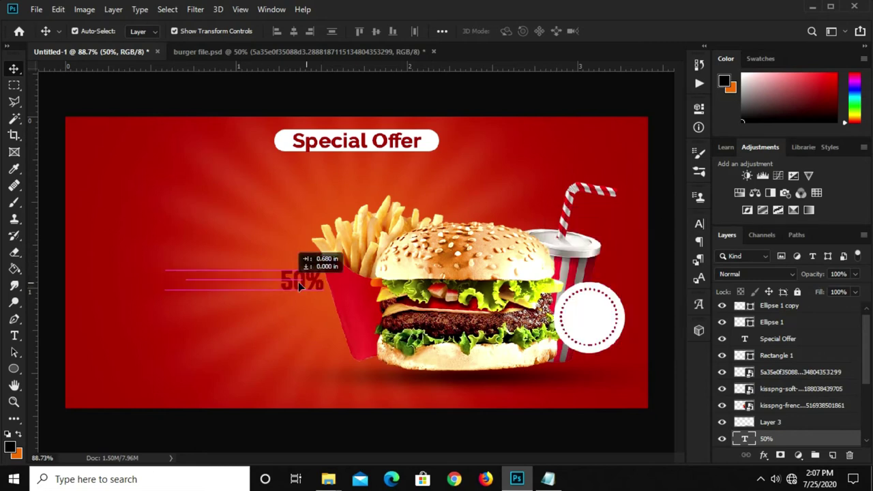
mouse_move(788, 442)
mouse_down()
mouse_move(795, 286)
mouse_move(791, 307)
mouse_up()
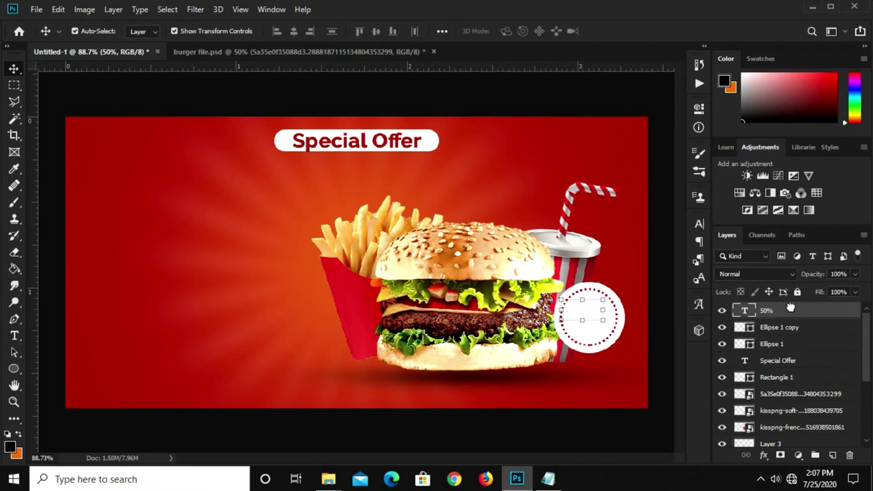
- Duplicate 50% just below itself and change the copy's text to 'OFF'
scroll(587, 314, up, 3)
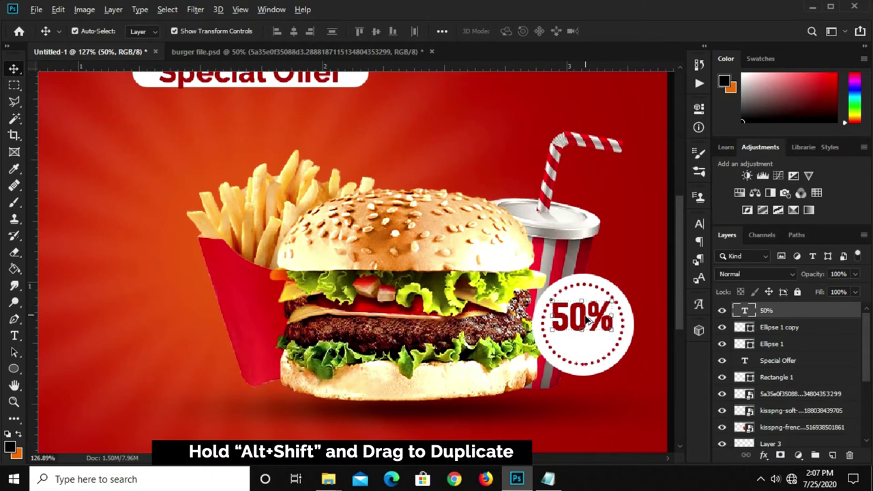
drag(588, 321, 594, 348)
key(t)
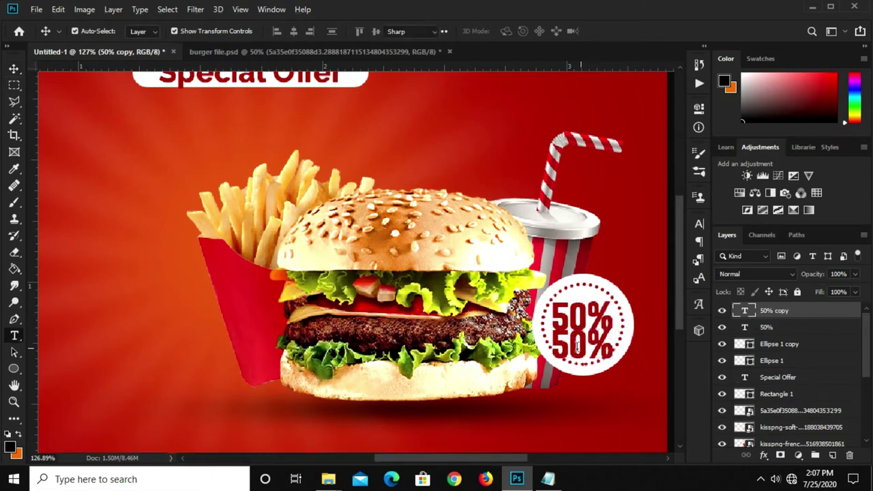
double_click(580, 345)
text(OFF)
click(613, 30)
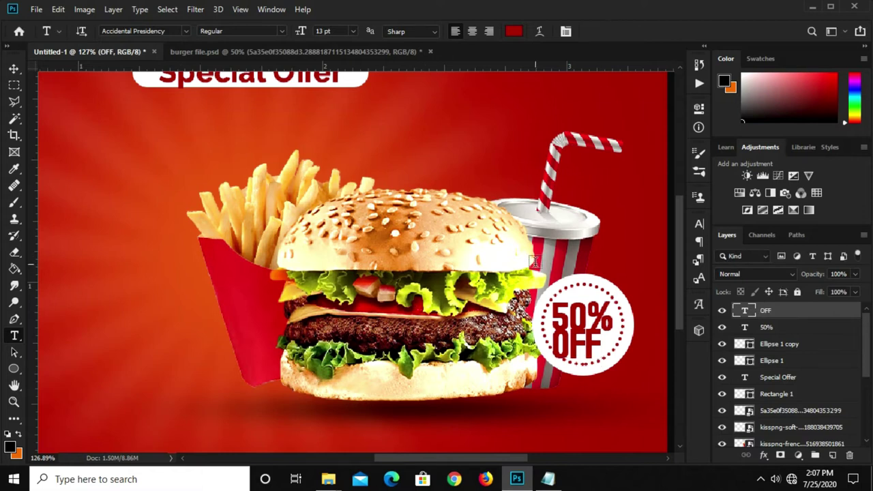
key(v)
- Shrink OFF and position it directly under 50%
key(ctrl+t)
drag(577, 321, 582, 349)
key(Return)
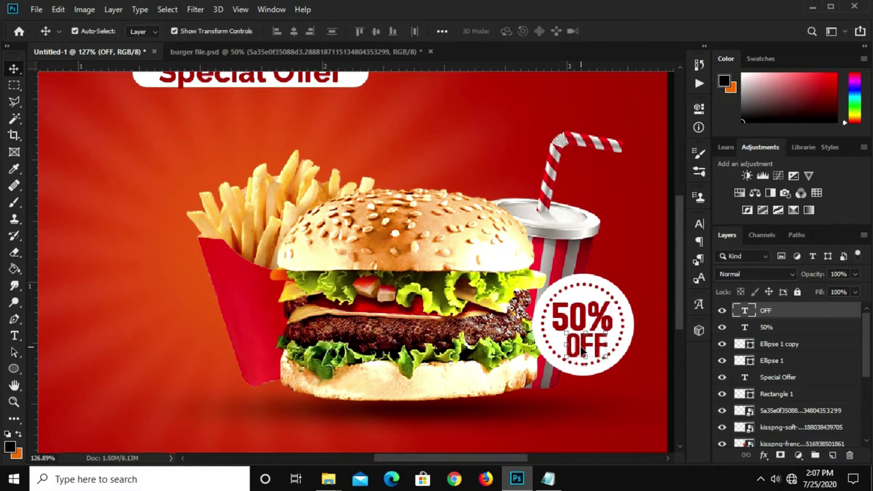
key(Up)
key(Up)
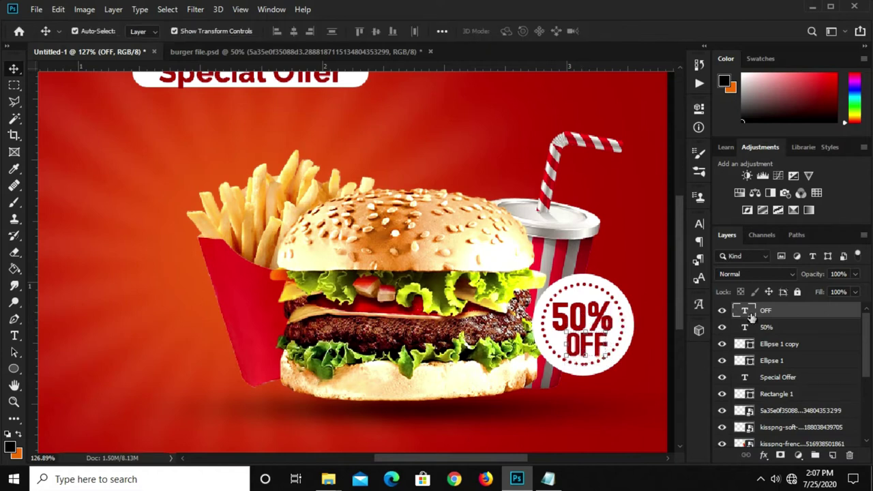
- Reposition 50% and OFF together and scale both slightly smaller
shift+click(781, 330)
drag(603, 321, 585, 301)
key(ctrl+t)
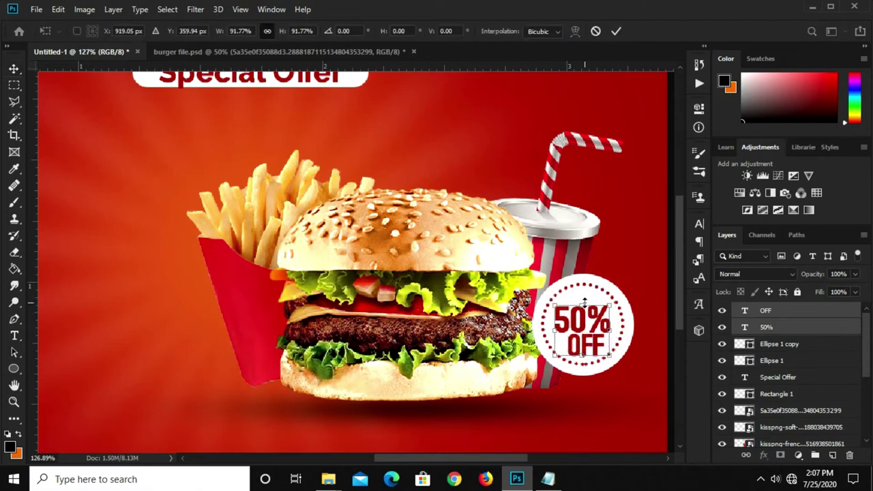
key(Return)
click(603, 395)
- Click through the OFF, 50% and red background layers to check the result
click(583, 347)
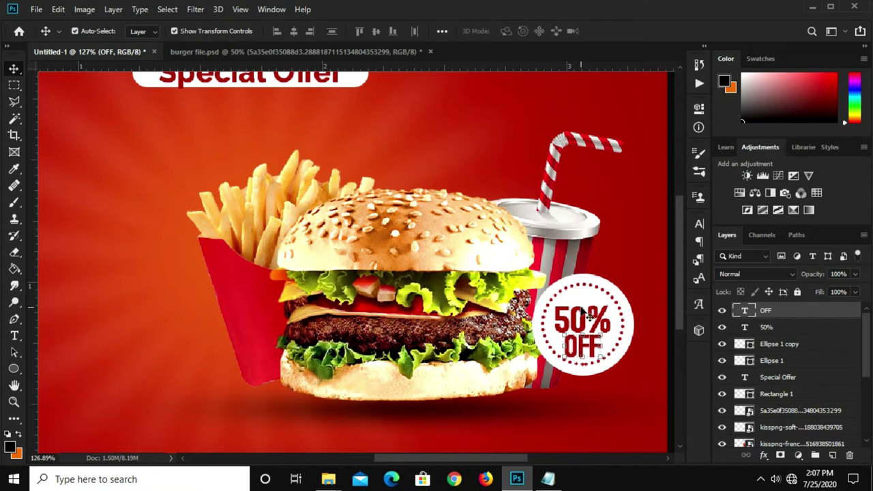
click(588, 316)
click(598, 386)
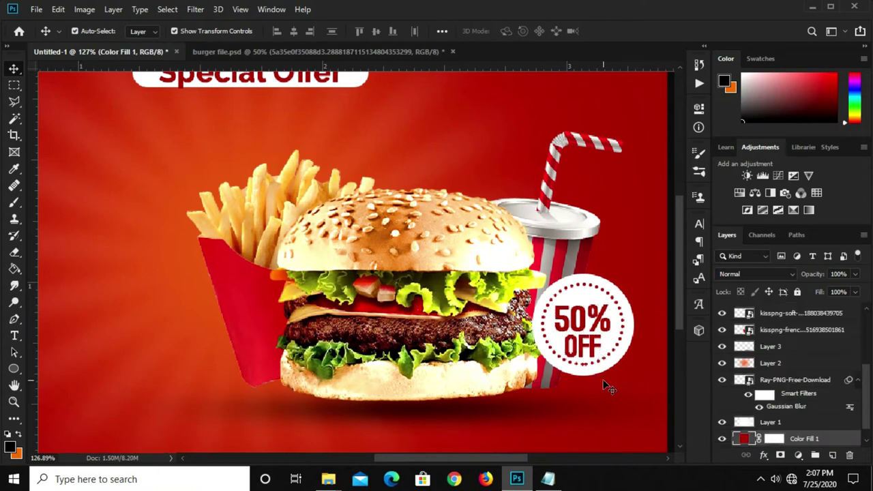
click(589, 328)
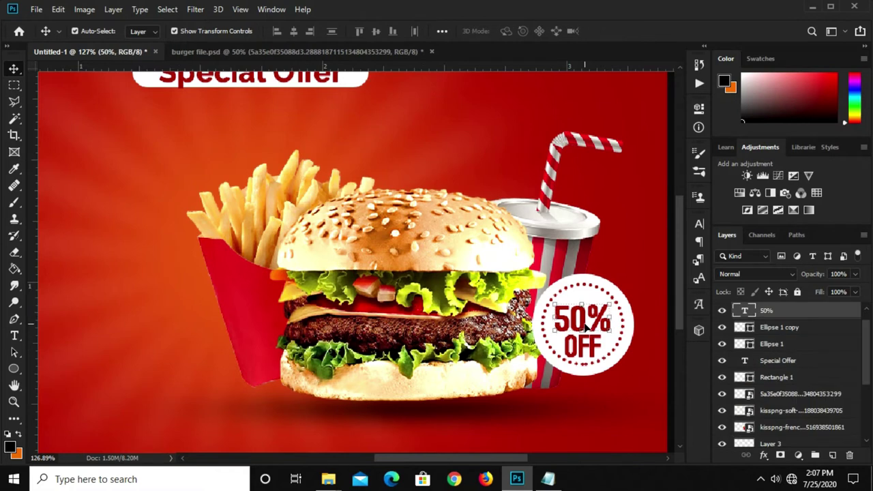
click(592, 351)
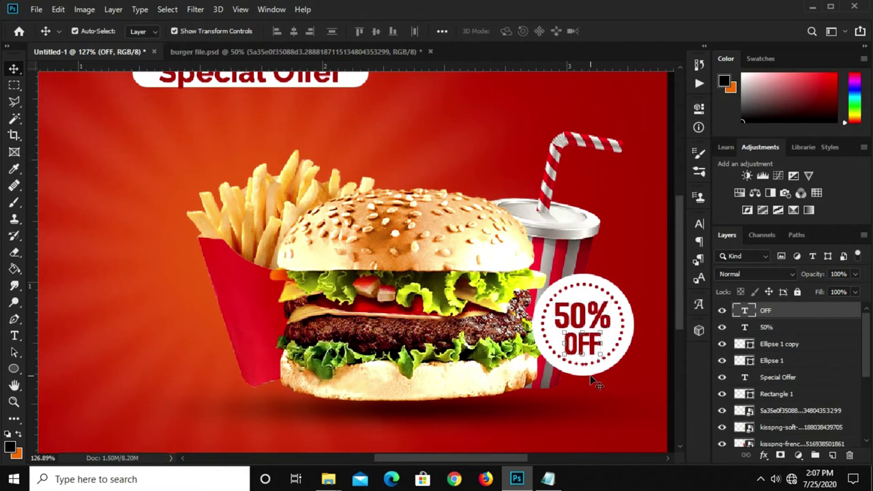
click(596, 386)
click(594, 319)
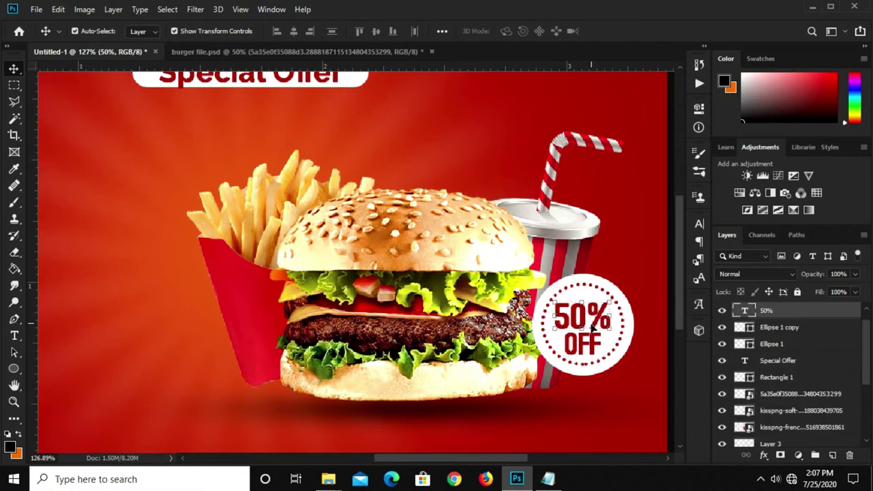
- Group both ellipses with the 50% and OFF text layers
click(790, 346)
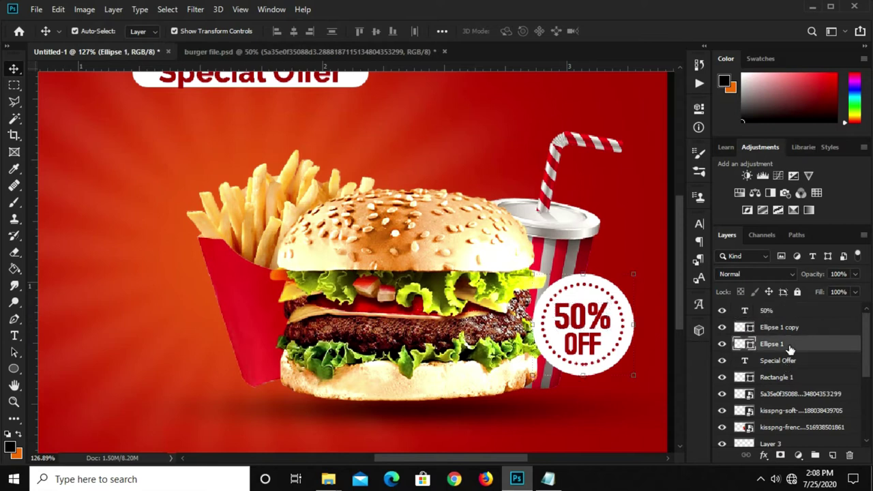
shift+click(788, 316)
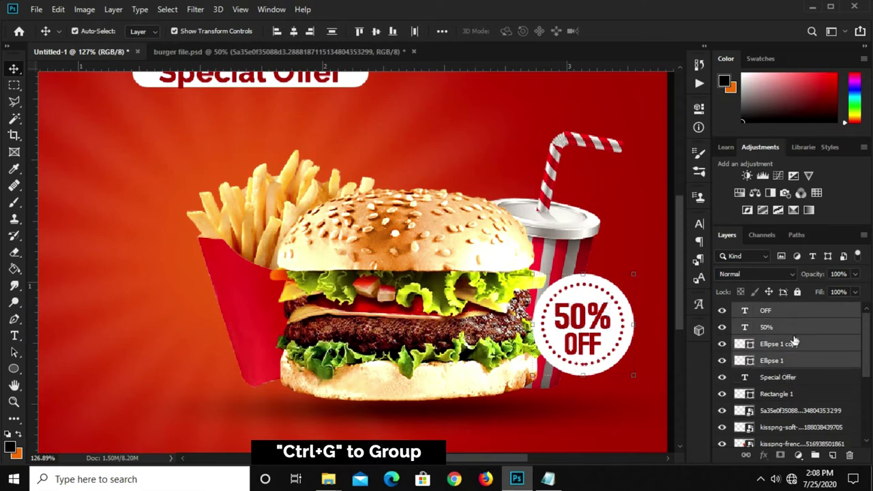
key(ctrl+g)
click(723, 310)
- Rotate the badge group about 17 degrees clockwise and zoom out to the whole banner
click(615, 272)
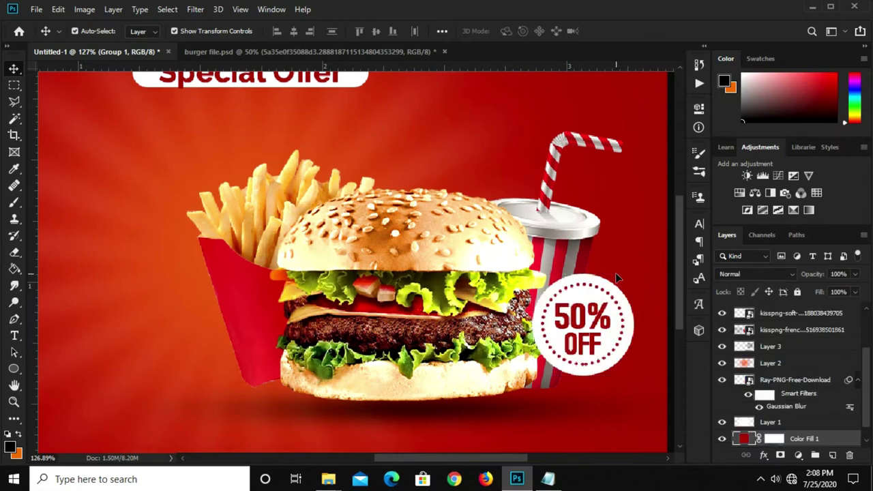
scroll(764, 346, up, 3)
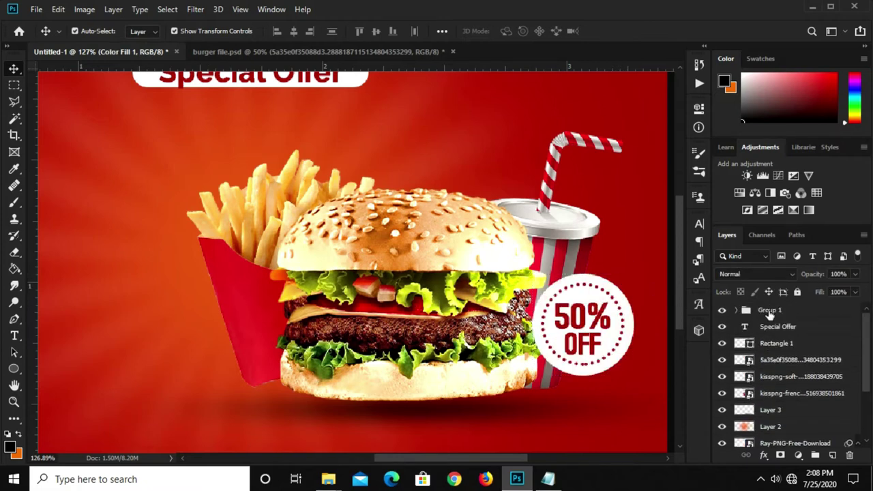
click(770, 311)
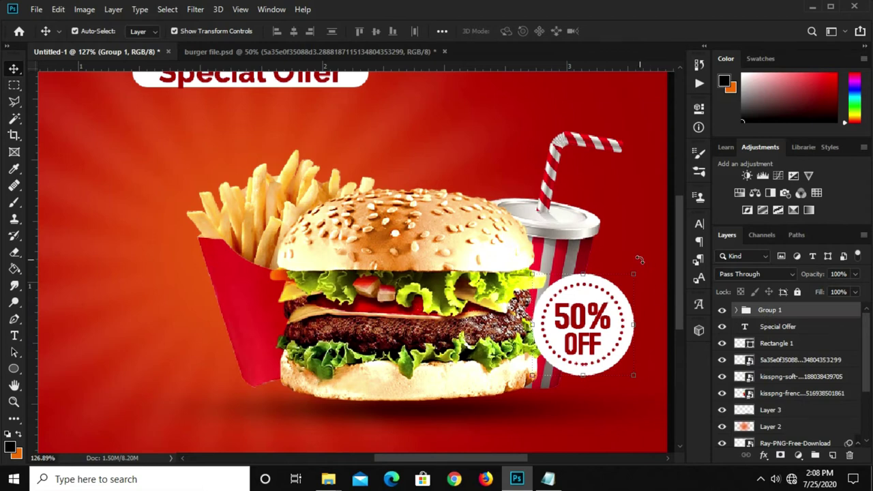
drag(639, 258, 653, 285)
key(Return)
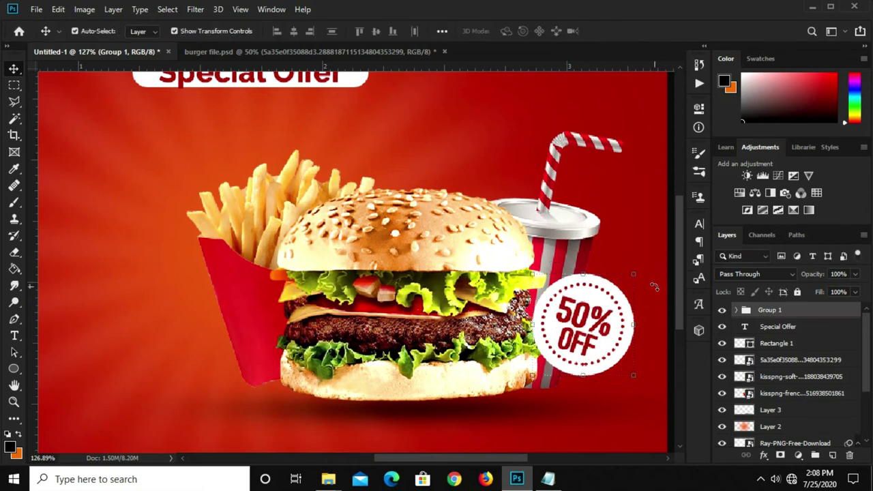
key(ctrl+minus)
key(ctrl+minus)
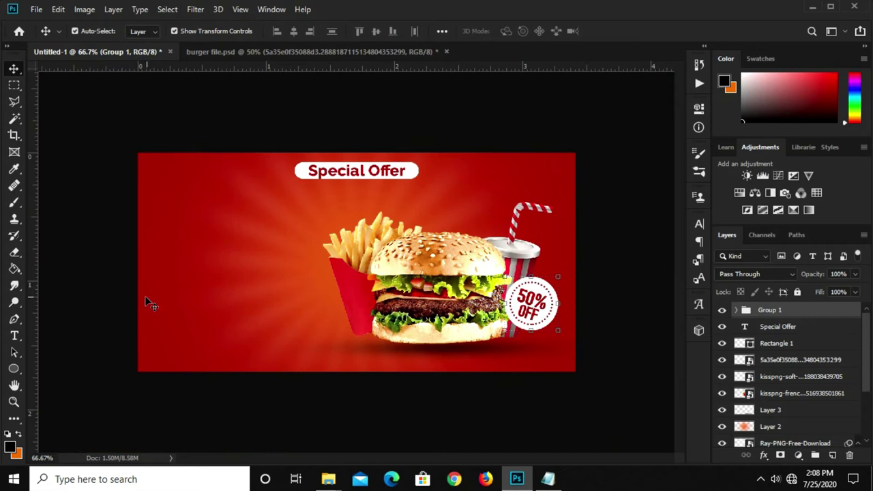
click(134, 266)
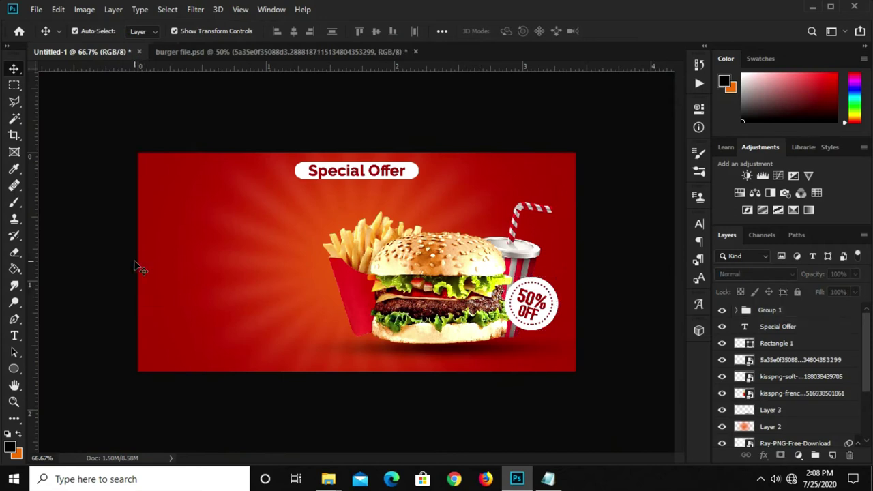
- Set the text colour to white (ffffff) and type the Best word on the banner's left side
click(14, 336)
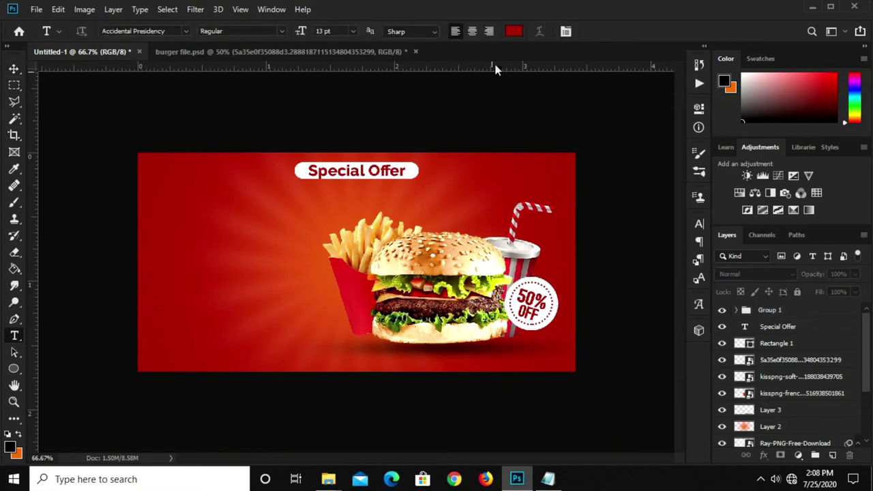
click(513, 31)
text(ffffff)
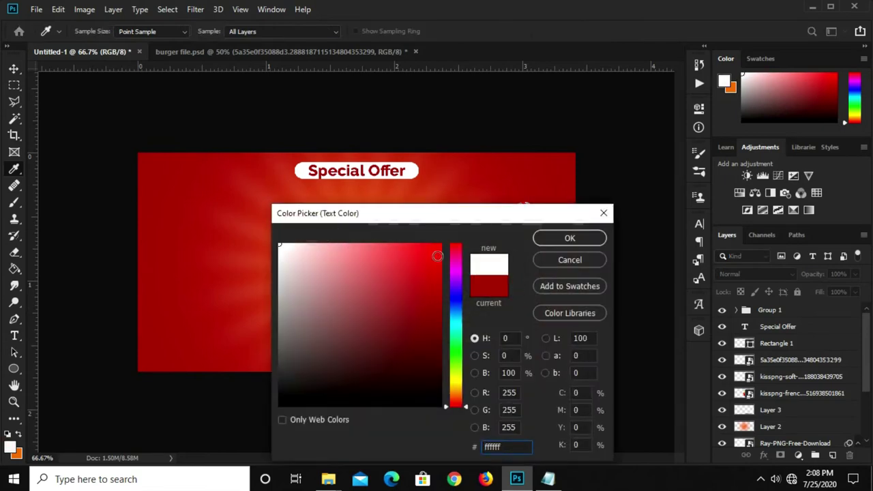
key(Return)
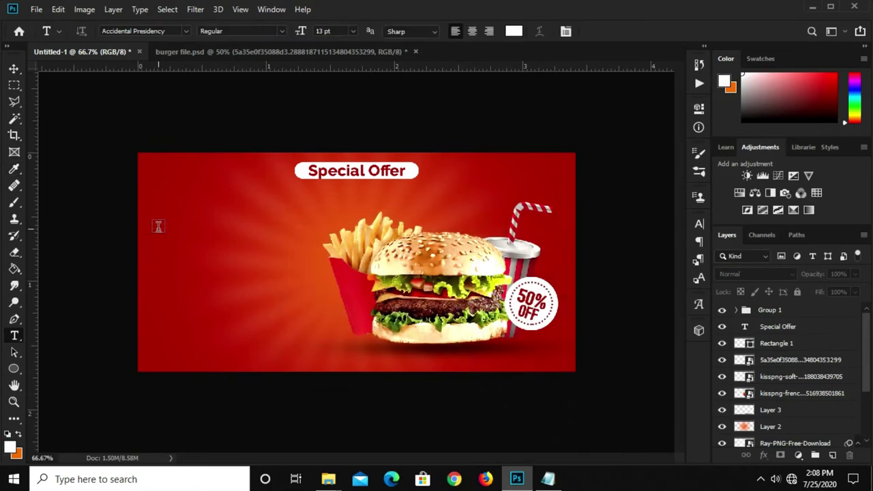
click(158, 226)
text(Best)
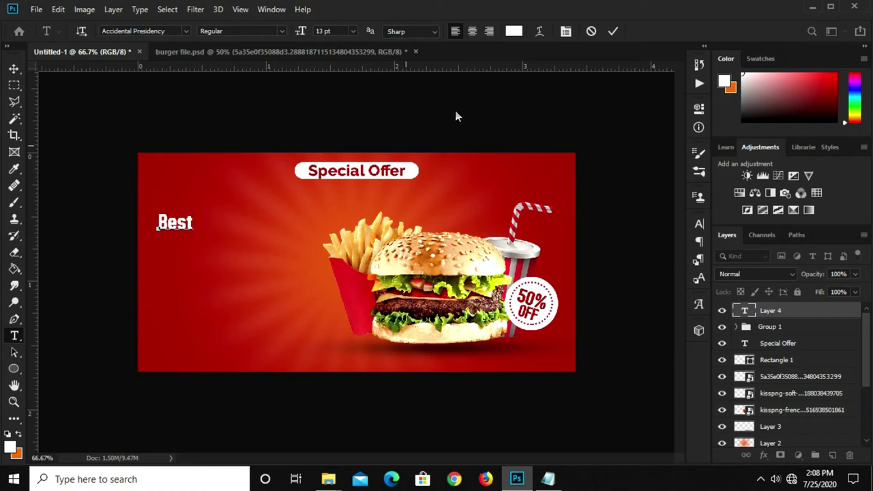
click(613, 32)
key(v)
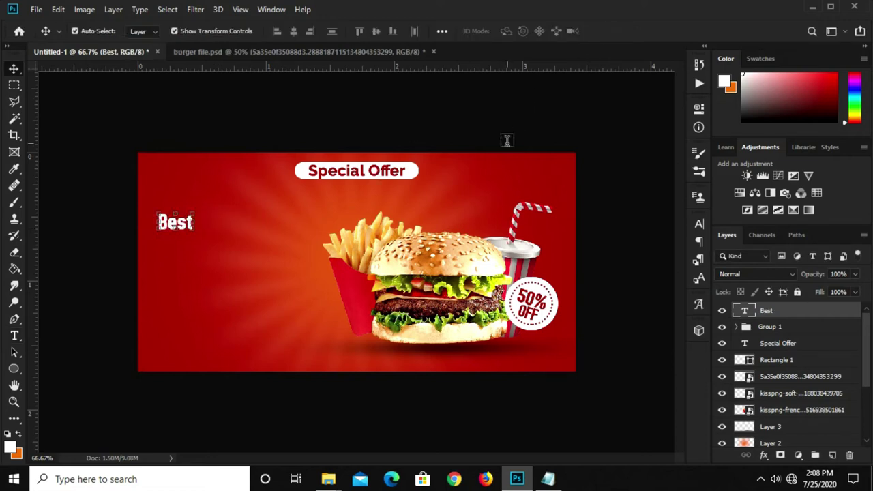
- Set Best in Raleway Bold at 23 pt and shift it slightly right and down
click(699, 225)
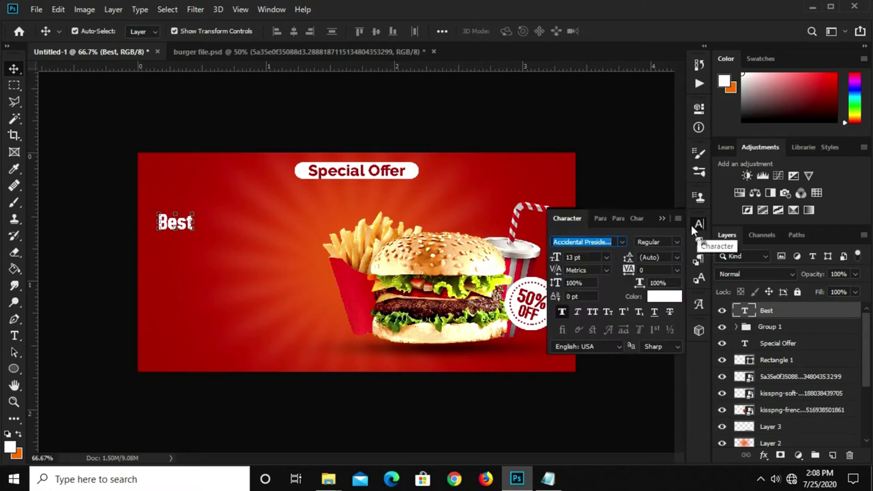
click(622, 242)
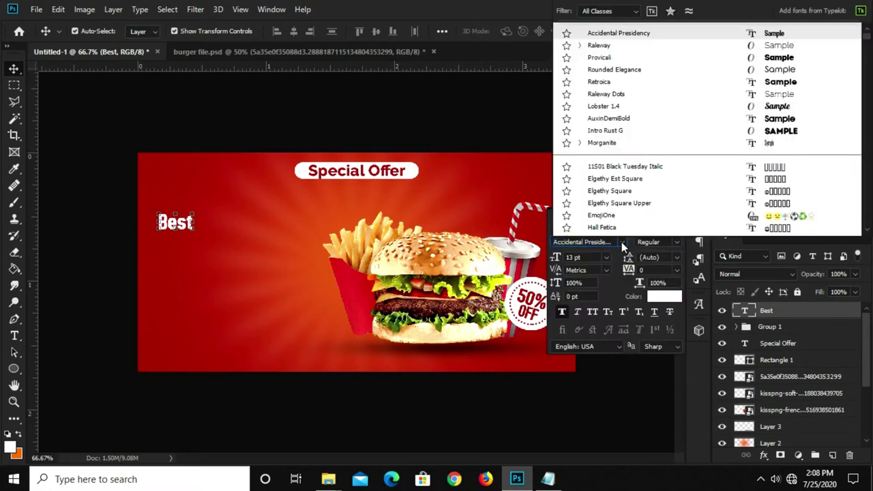
click(621, 46)
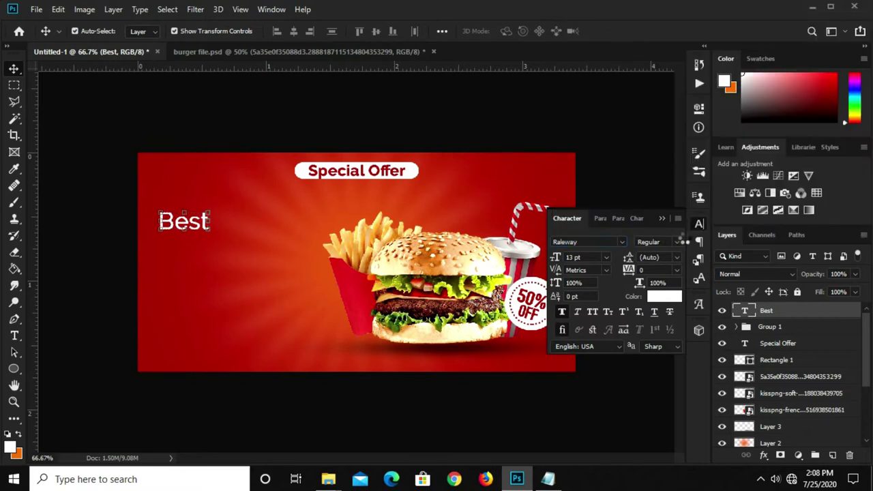
click(677, 245)
click(655, 377)
double_click(585, 256)
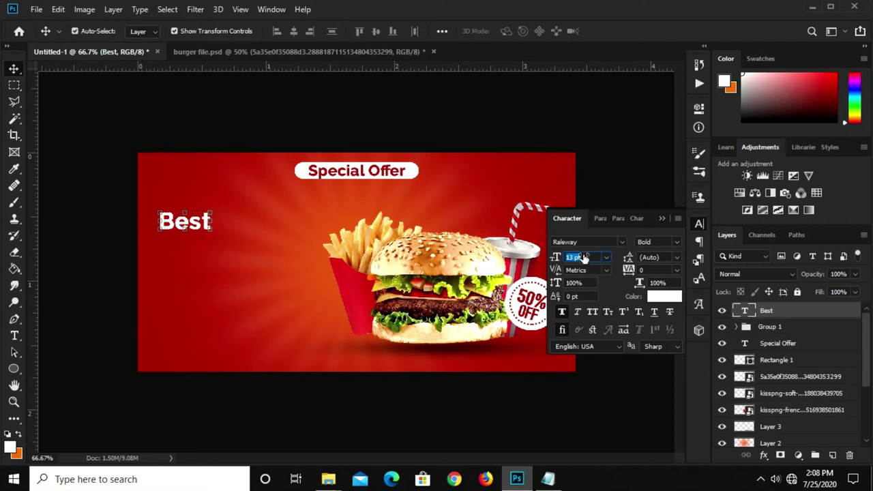
text(23)
key(Return)
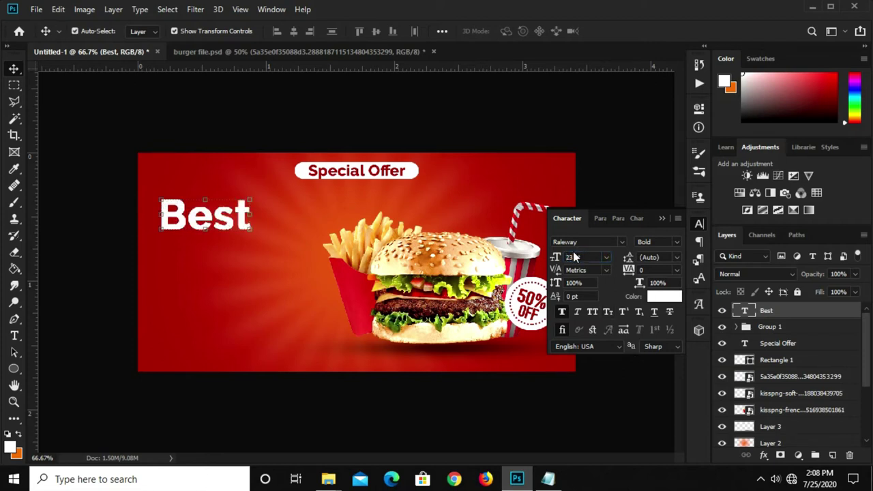
drag(221, 227, 241, 240)
click(662, 223)
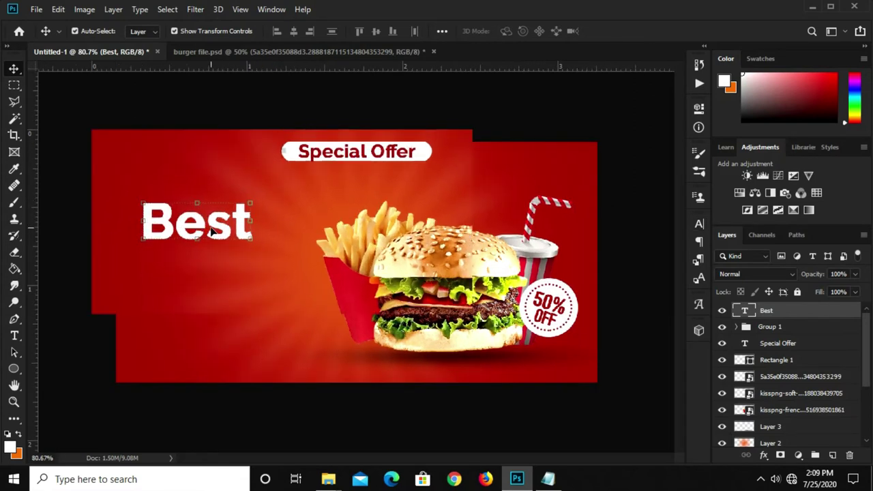
- Duplicate the white 'Best' text layer and position the copy just below the original
scroll(386, 258, up, 2)
drag(164, 222, 157, 273)
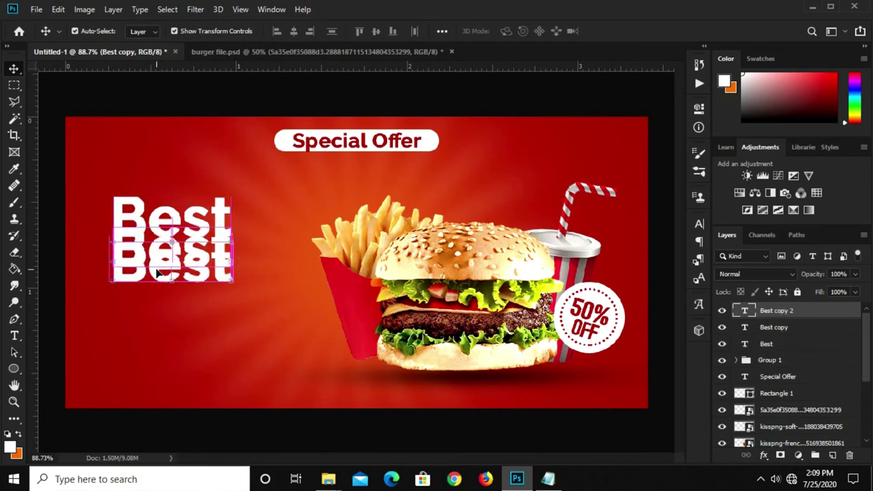
key(ctrl+z)
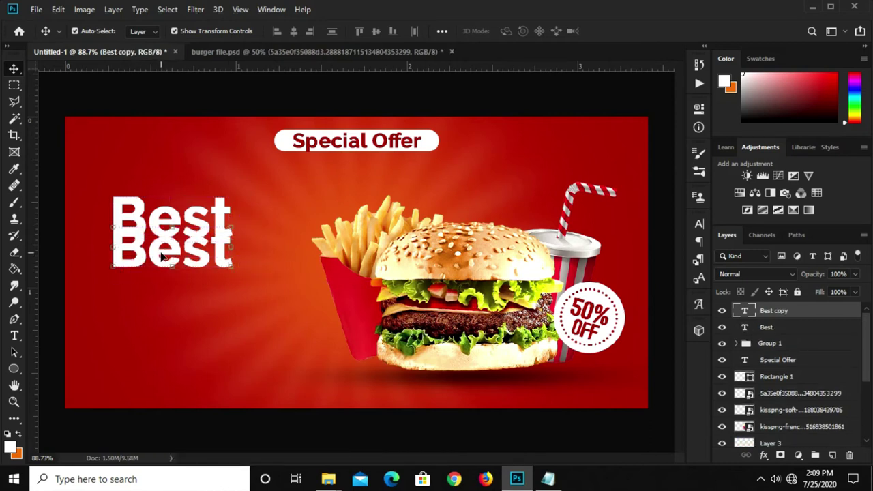
drag(162, 250, 162, 267)
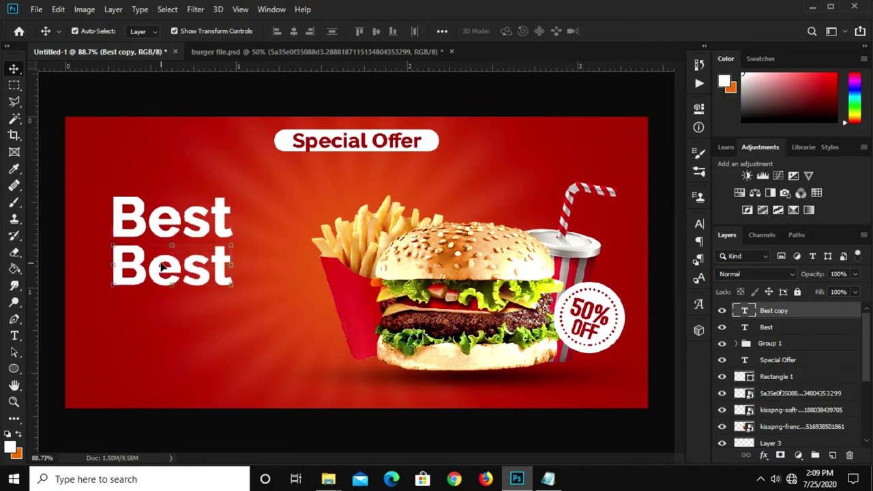
key(Up)
key(Up)
key(Up)
- Replace the copy's text with 'Deal' and commit the edit
click(14, 336)
click(144, 269)
key(ctrl+a)
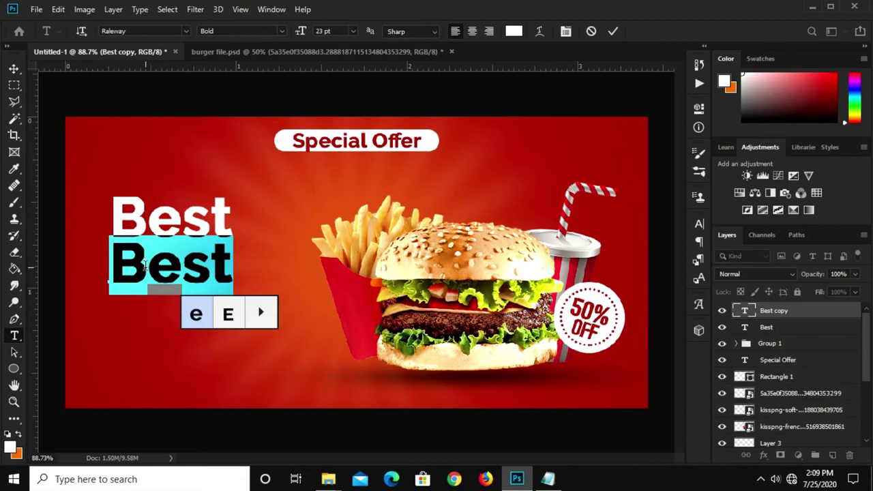
text(ea)
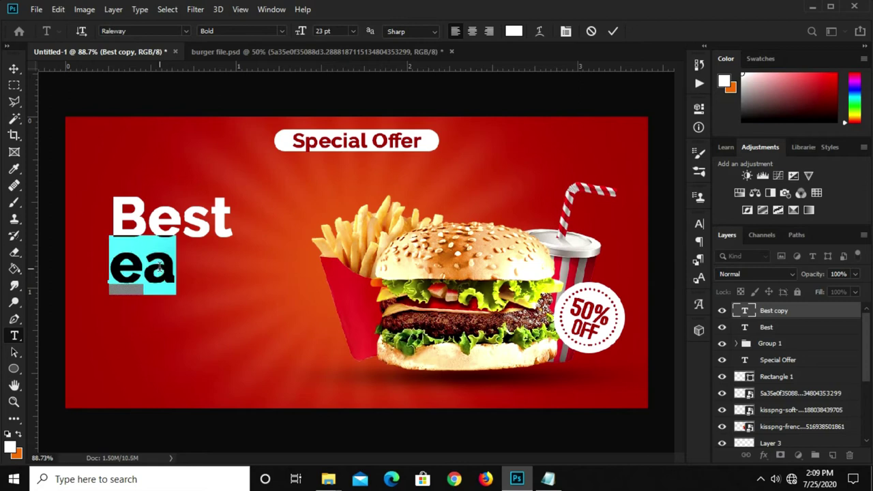
text(Deal)
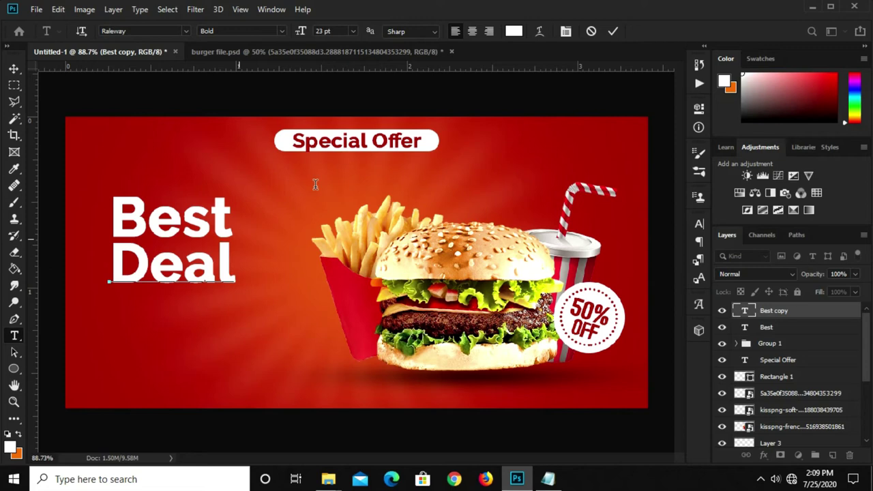
click(613, 30)
key(v)
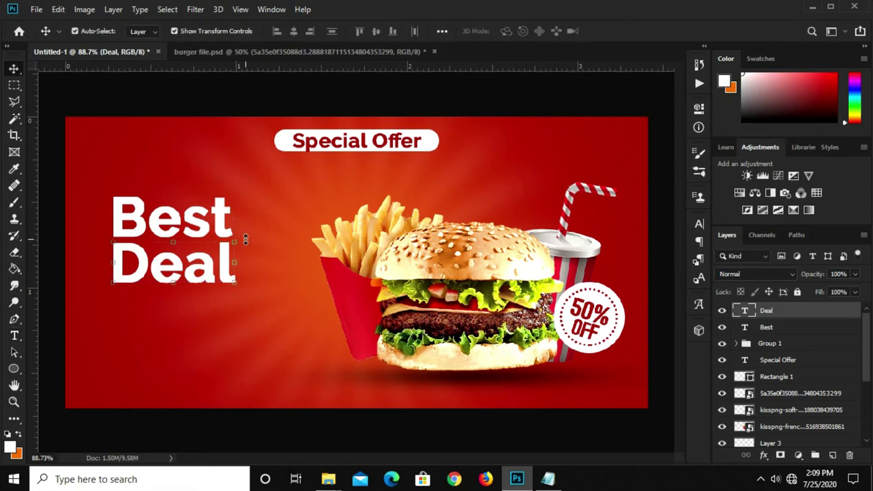
click(273, 202)
- Draw a white rectangle bar under 'Deal' and round its corners
click(13, 369)
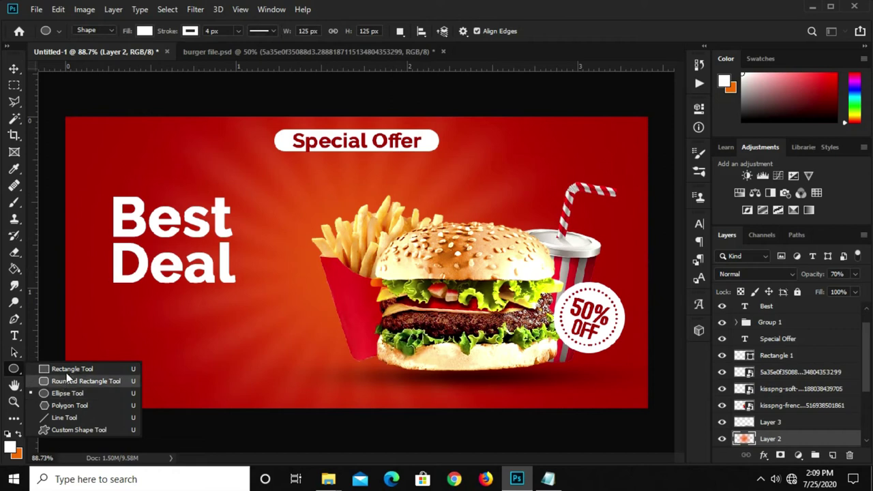
click(66, 369)
drag(126, 288, 248, 303)
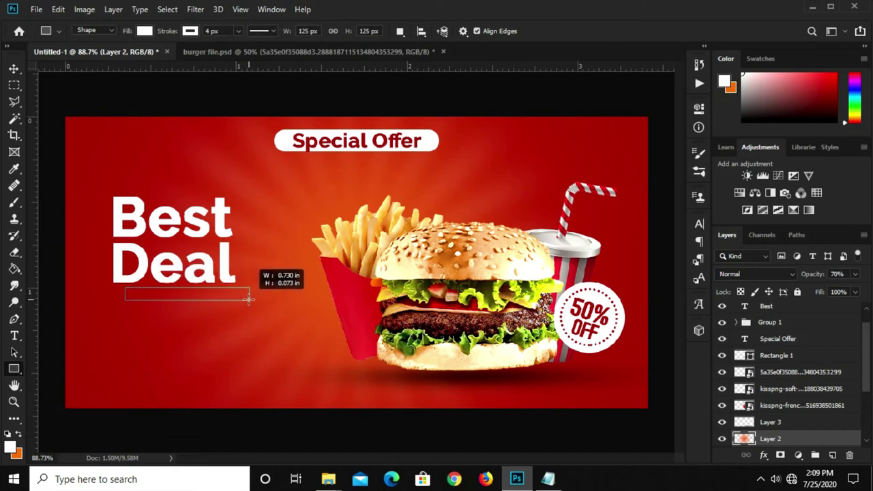
drag(248, 304, 255, 303)
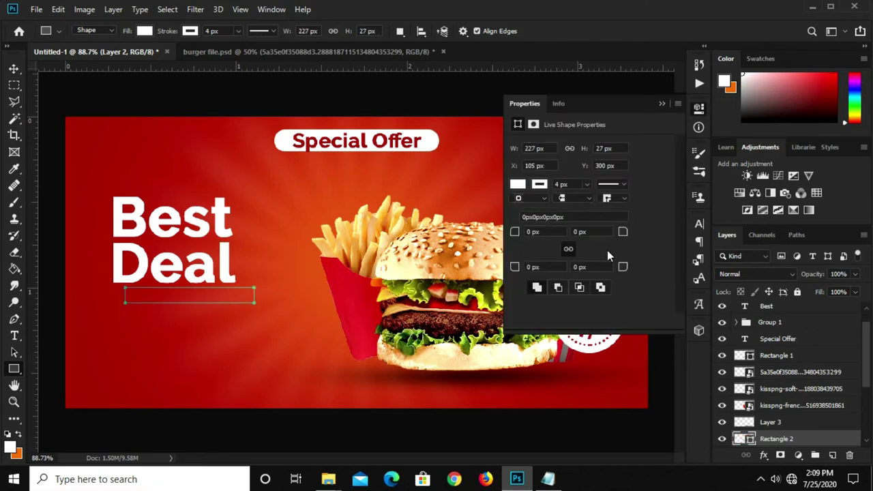
drag(623, 232, 655, 235)
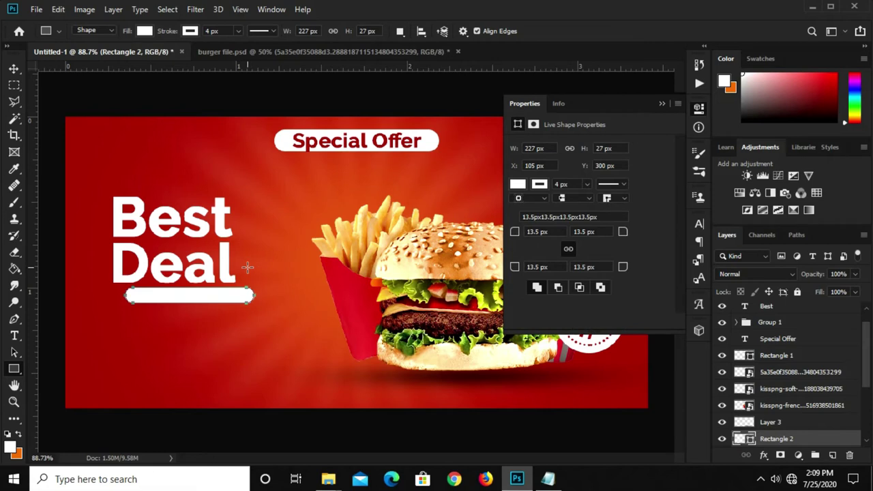
- Reduce the white bar's height slightly with a transform
key(v)
click(271, 254)
click(191, 299)
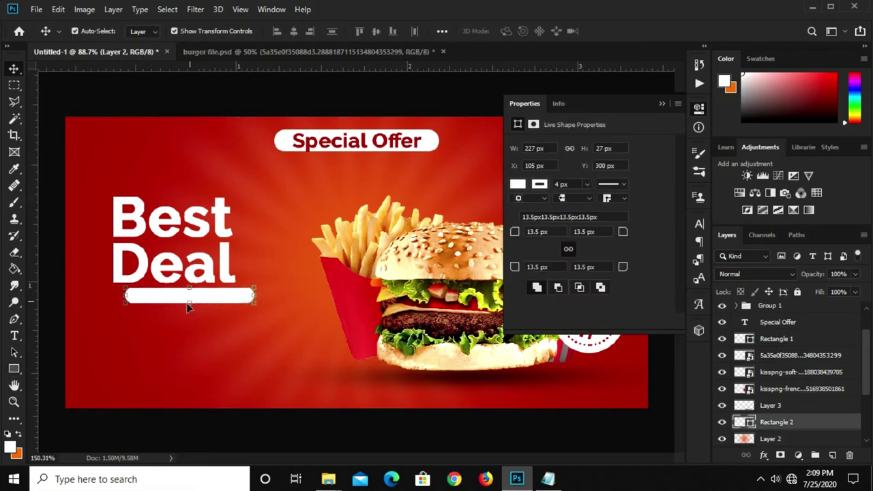
scroll(190, 302, up, 2)
drag(193, 307, 201, 305)
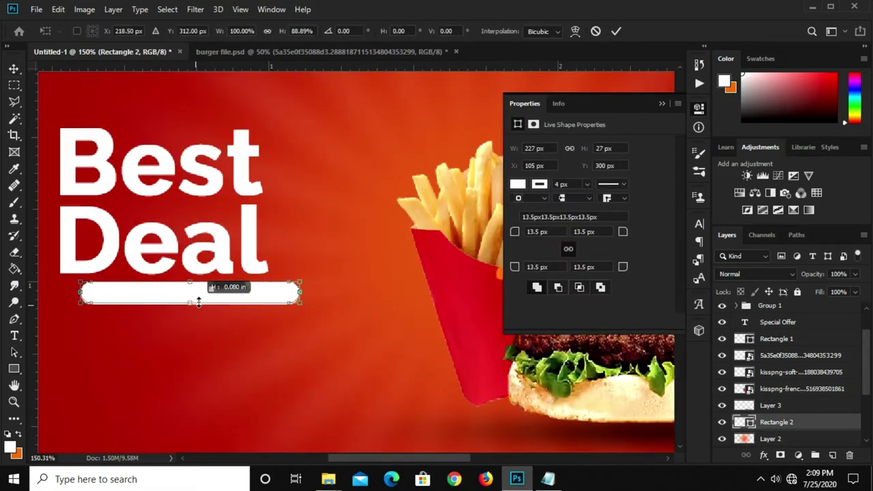
key(Return)
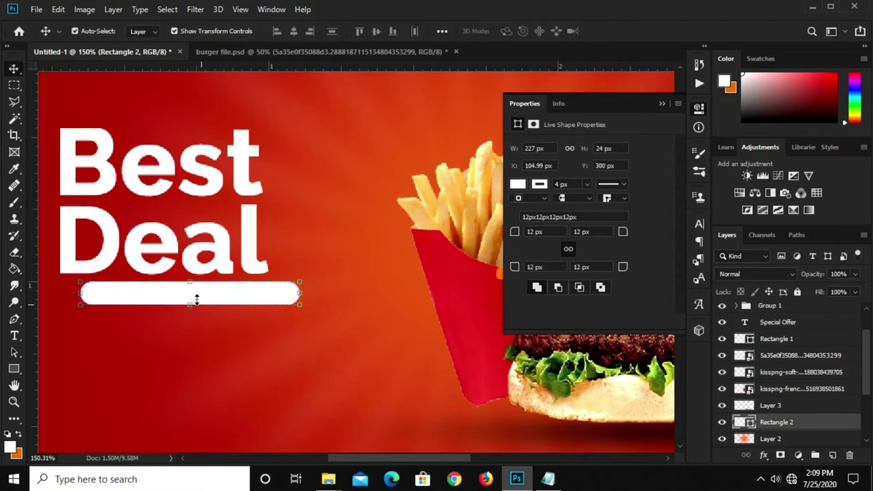
- Draw a thin second rectangle bar below the first bar
click(12, 368)
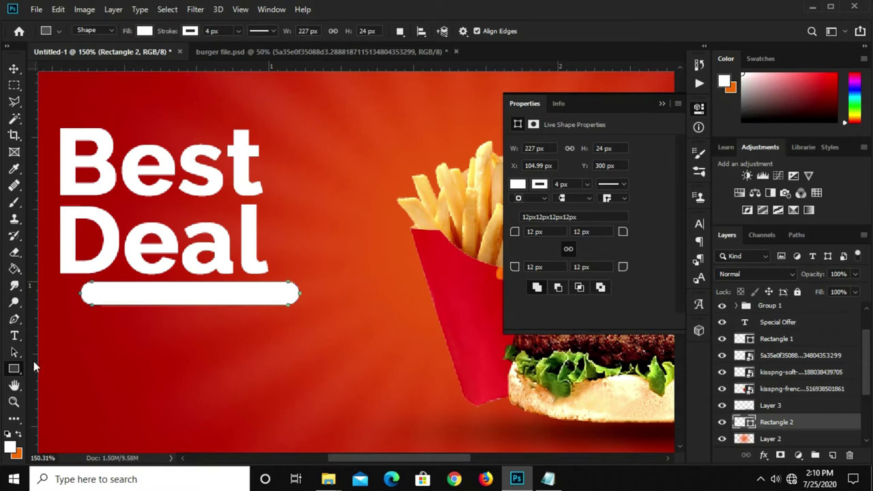
right_click(13, 368)
click(51, 366)
drag(56, 327, 229, 333)
- Round the corners of the thin second bar
key(ctrl+0)
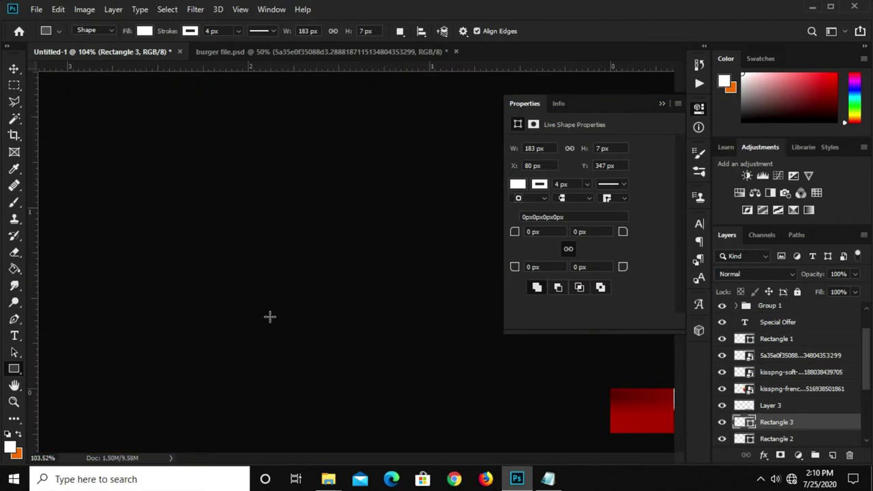
scroll(155, 318, up, 2)
scroll(156, 317, up, 3)
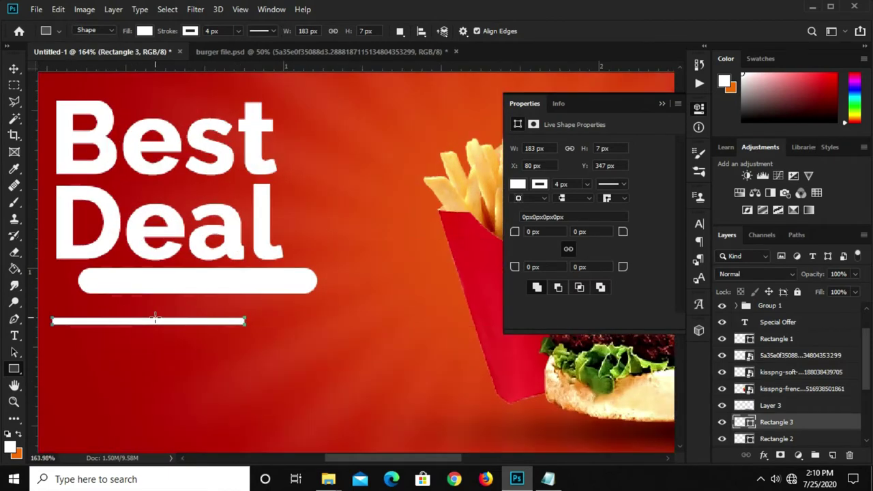
drag(638, 237, 657, 239)
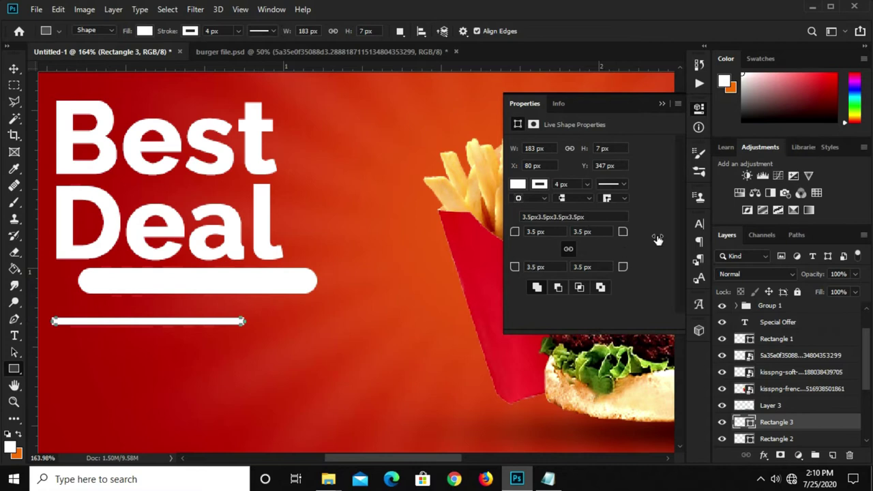
click(661, 104)
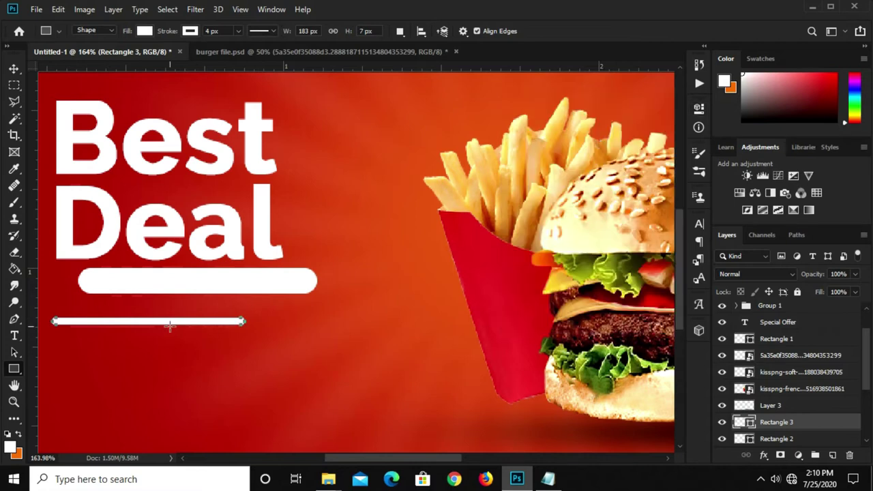
- Make the second bar slimmer, then draw a third thin line beneath it
scroll(170, 326, up, 1)
scroll(146, 326, up, 2)
key(ctrl+t)
drag(148, 320, 155, 331)
key(Return)
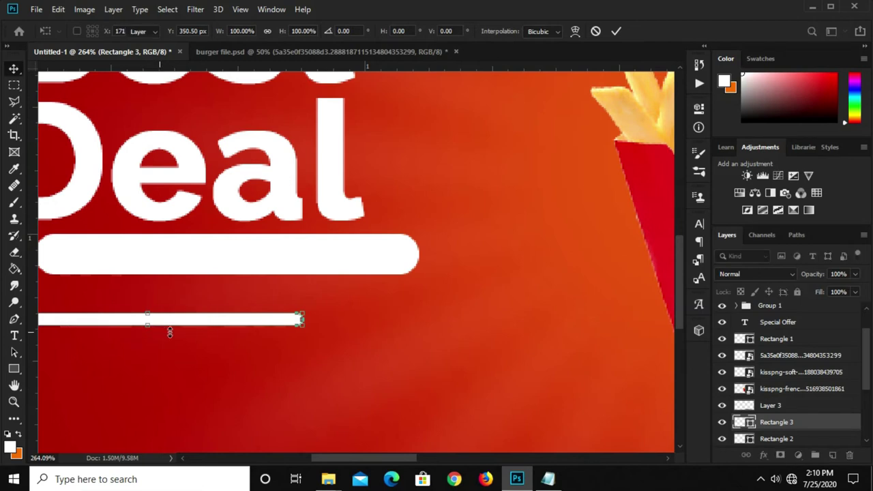
scroll(198, 334, down, 2)
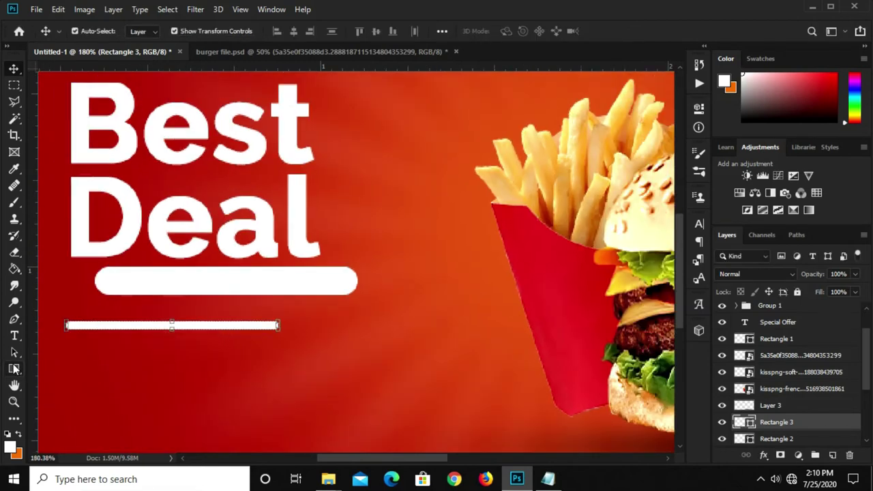
click(13, 369)
drag(99, 339, 299, 339)
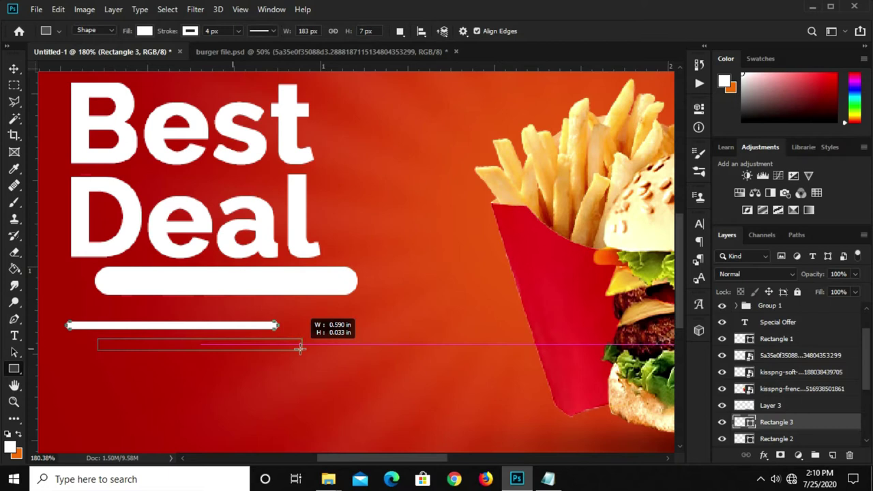
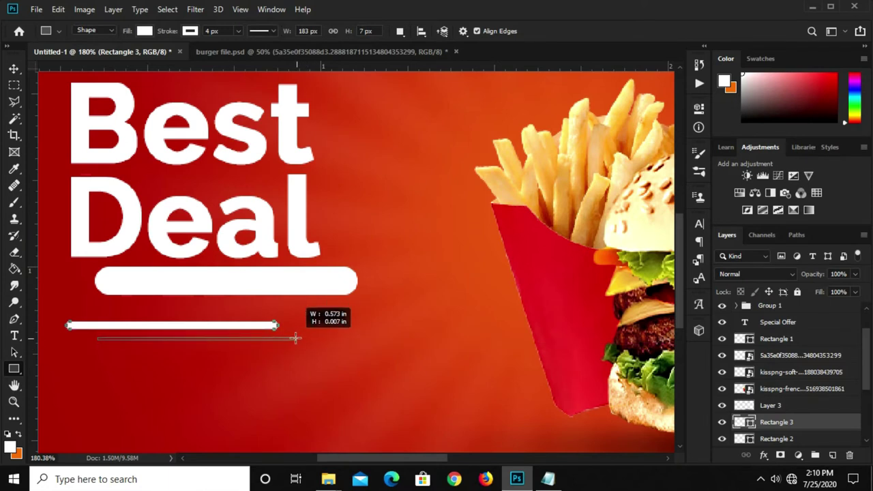
- Draw a second, shorter thin white line under the first and nudge it up slightly
drag(300, 338, 289, 336)
text(5)
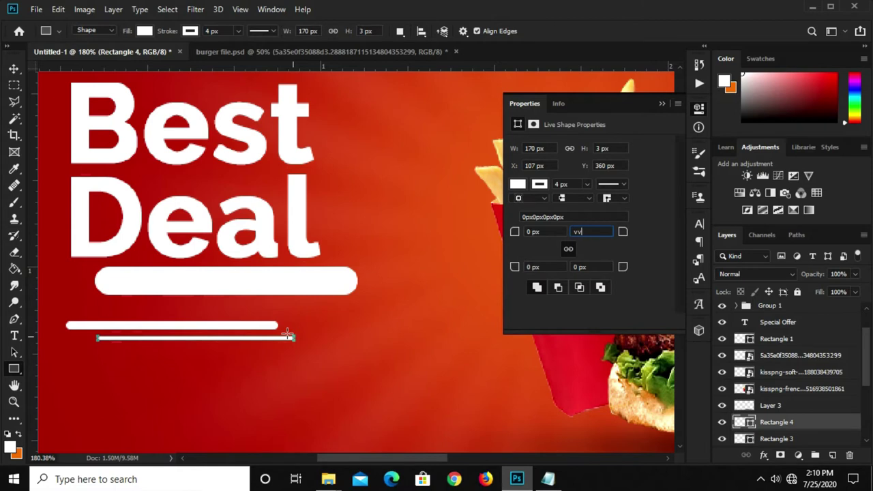
key(Return)
click(428, 196)
click(661, 103)
click(14, 69)
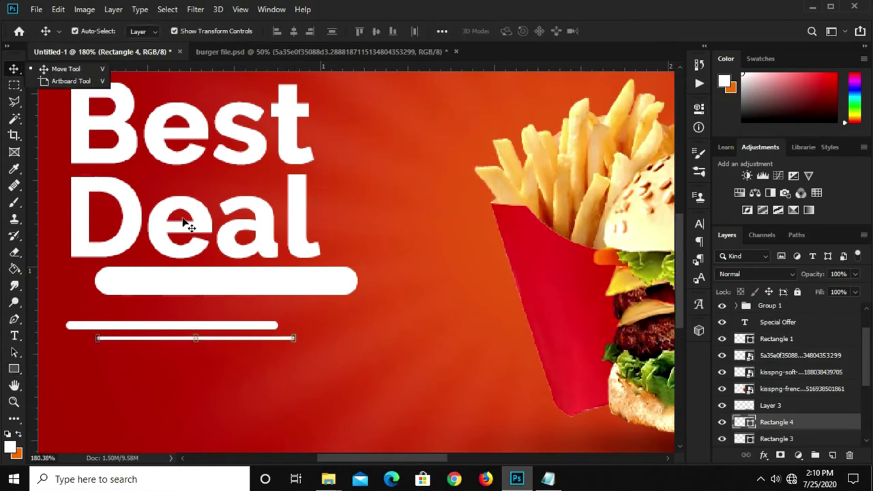
click(51, 71)
key(Up)
key(Up)
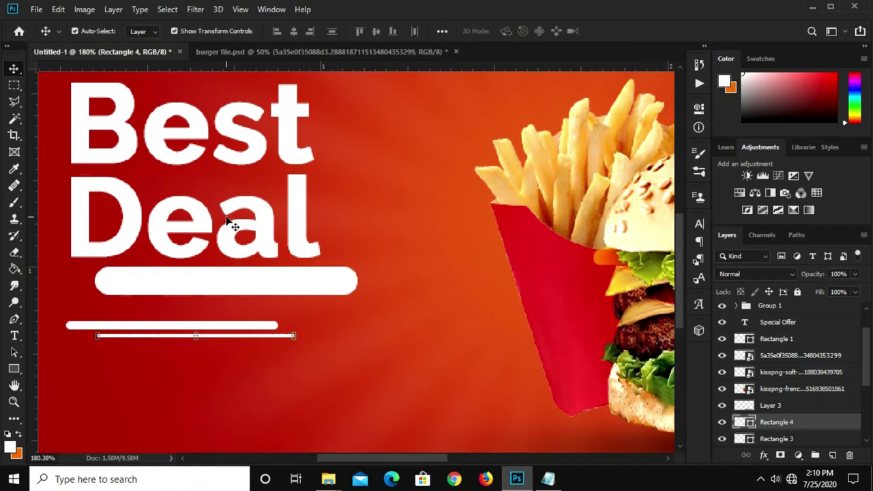
- Select both thin lines, nudge them up, and Alt-drag to duplicate them
key(ctrl+0)
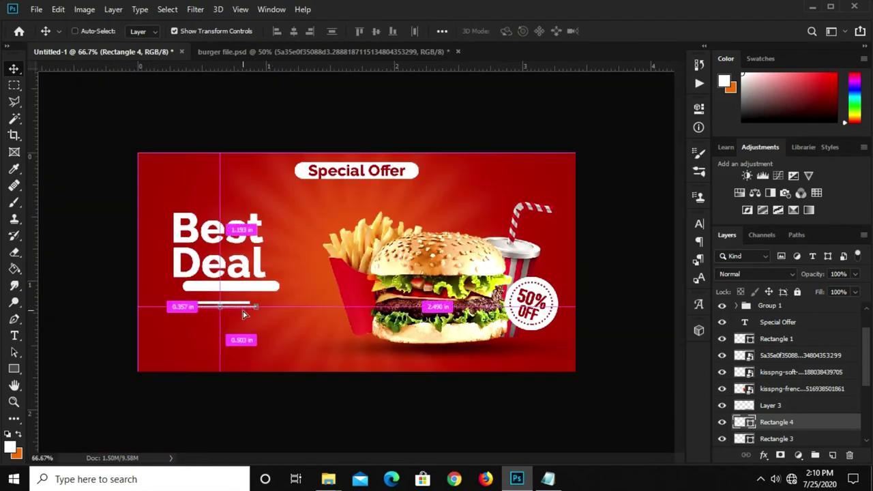
key(ctrl+0)
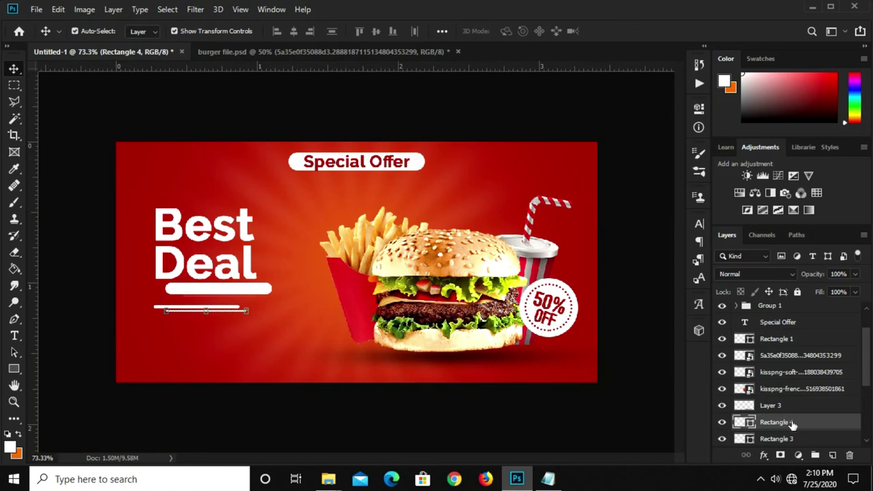
scroll(800, 431, down, 1)
shift+click(791, 424)
key(Up)
key(Up)
key(Up)
key(Up)
key(Up)
key(Up)
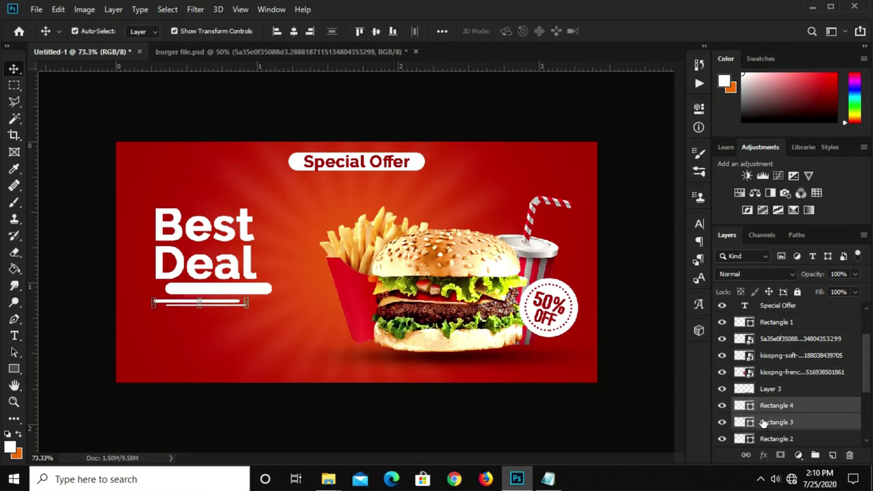
key(ctrl+plus)
scroll(177, 306, up, 2)
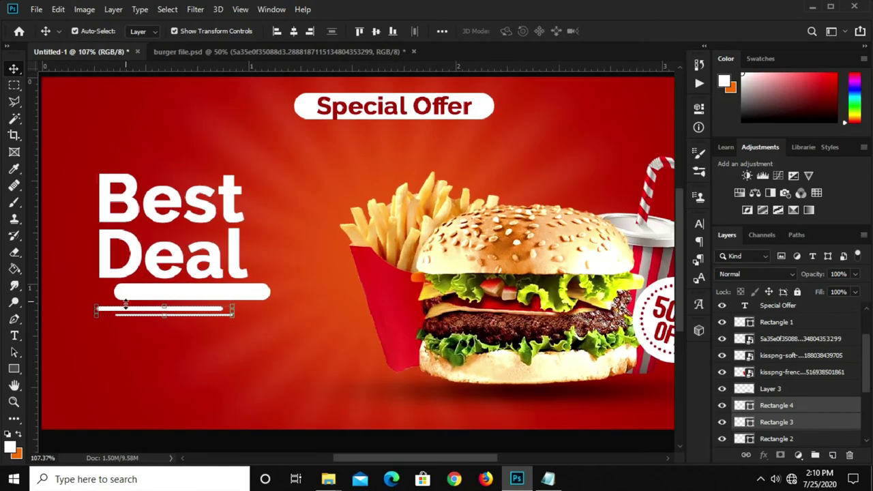
drag(136, 313, 136, 311)
scroll(801, 399, down, 2)
- Try moving and resizing the copied lines onto Best, then group the two copies
key(ctrl+t)
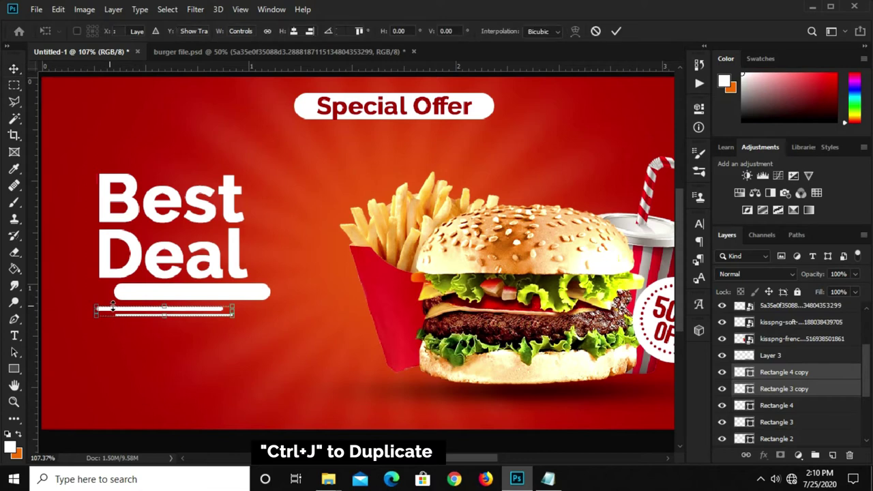
mouse_move(141, 312)
mouse_down()
mouse_move(147, 174)
mouse_move(170, 170)
mouse_up()
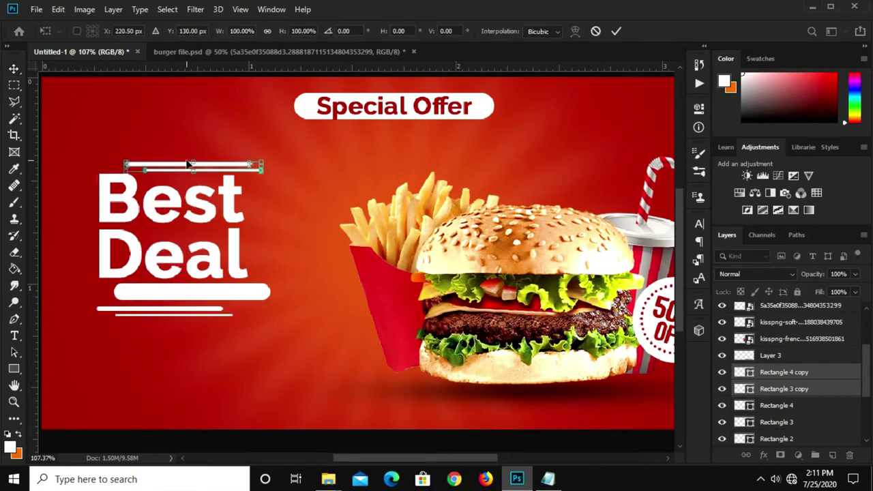
scroll(189, 165, up, 2)
drag(200, 164, 200, 167)
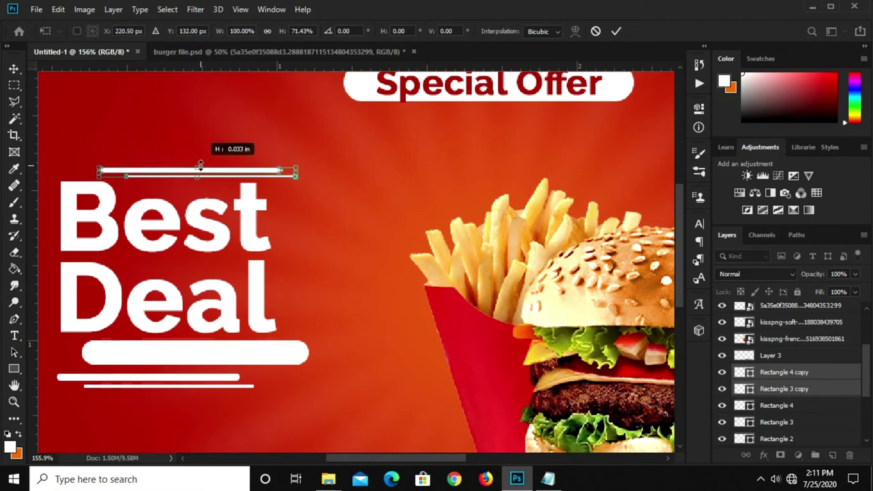
key(ctrl+z)
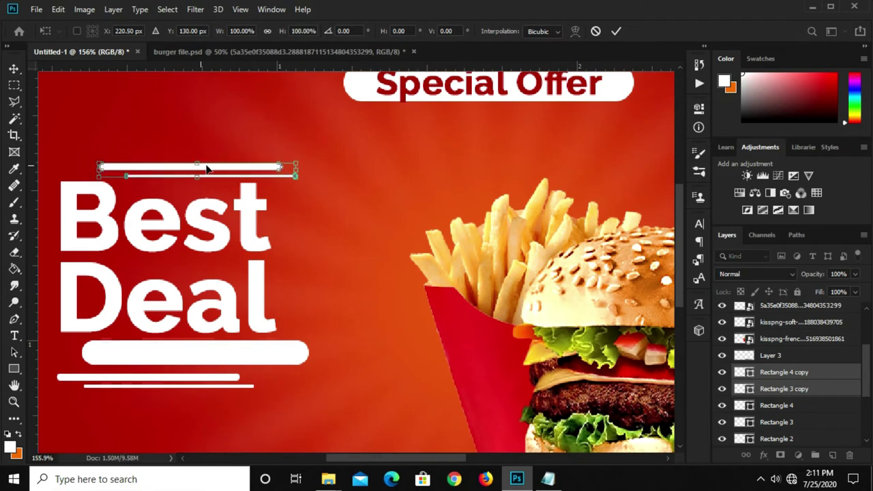
drag(299, 156, 263, 167)
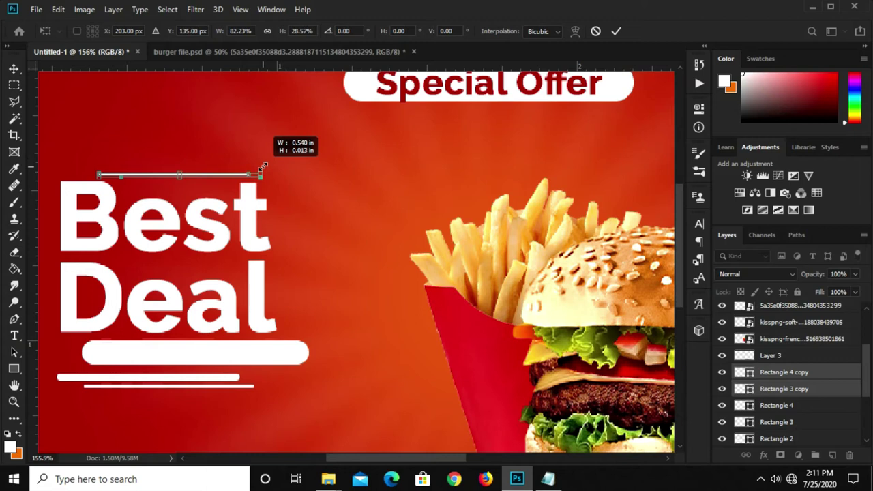
key(Escape)
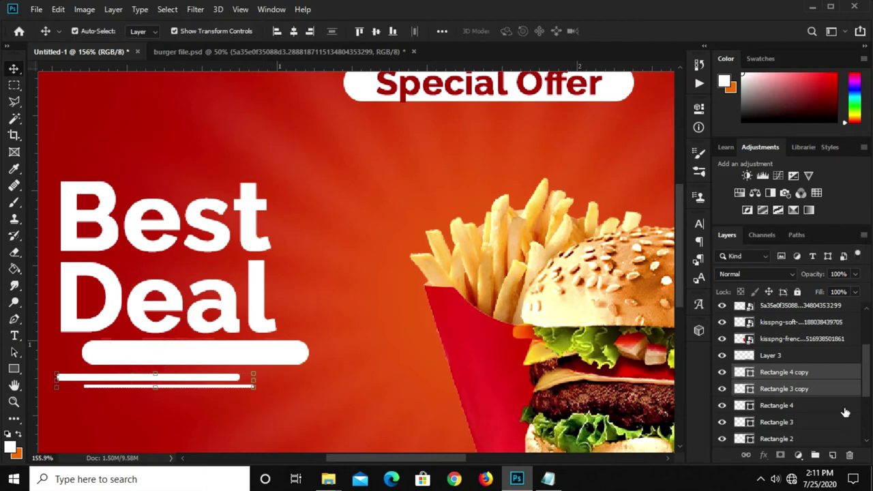
key(ctrl+g)
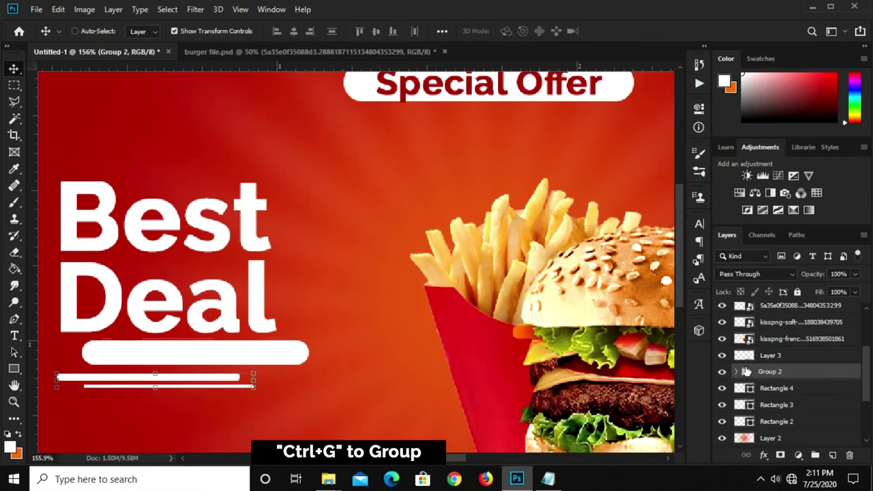
- Move the grouped line pair above Best, shrink it, and nudge it down into place
click(124, 377)
click(777, 361)
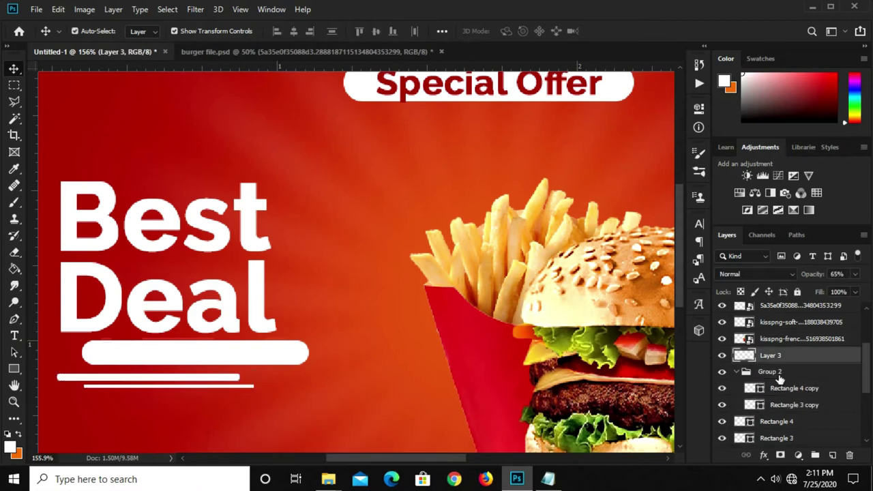
click(787, 377)
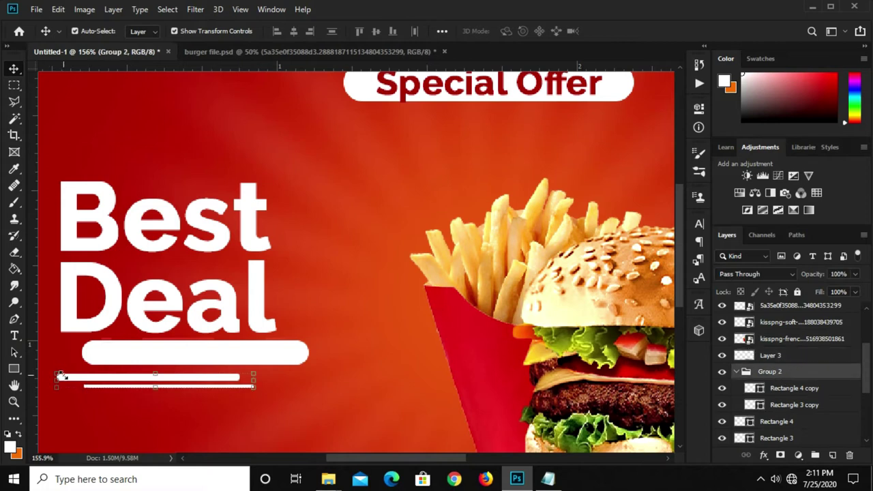
drag(98, 383, 142, 157)
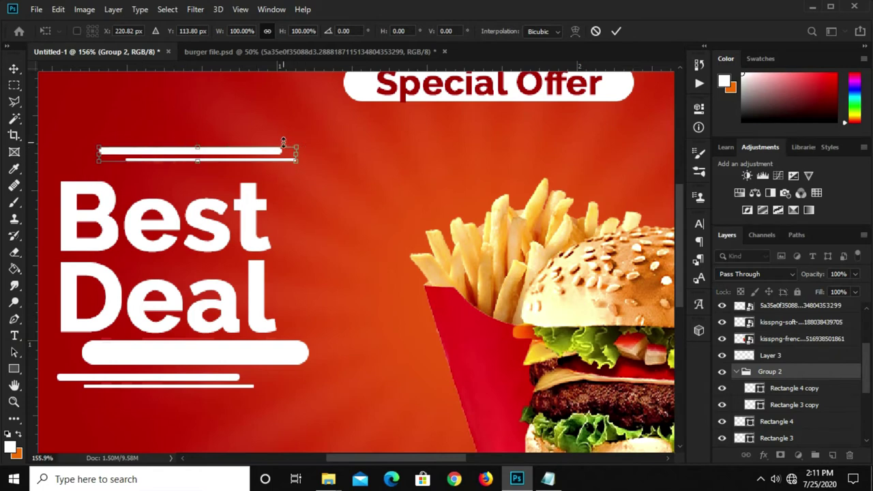
mouse_move(303, 146)
mouse_down()
mouse_move(235, 150)
mouse_move(215, 196)
mouse_move(176, 185)
mouse_move(181, 196)
mouse_up()
scroll(176, 190, up, 3)
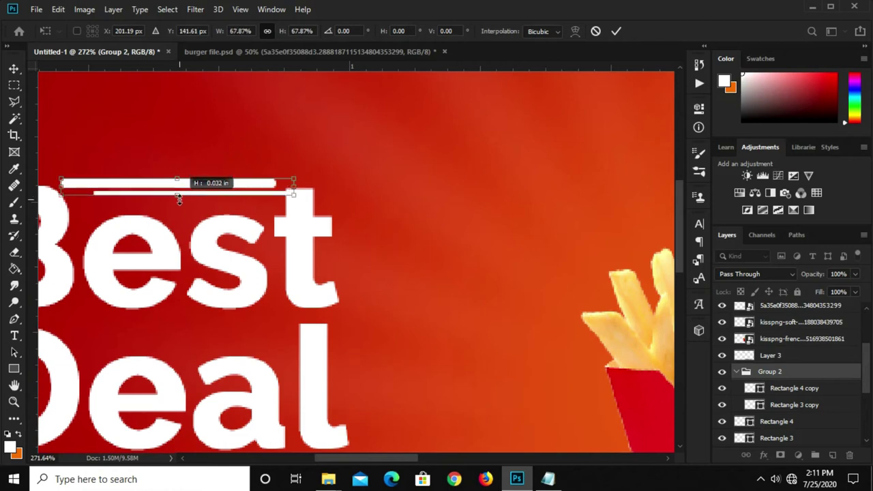
key(Return)
key(Down)
key(Down)
key(Down)
key(Down)
key(Down)
key(Down)
key(Down)
key(Down)
key(ctrl+0)
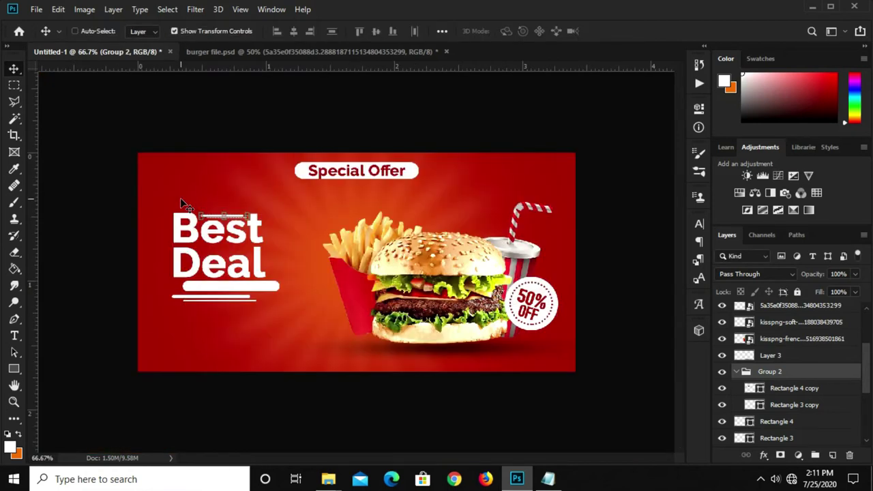
ctrl+click(99, 311)
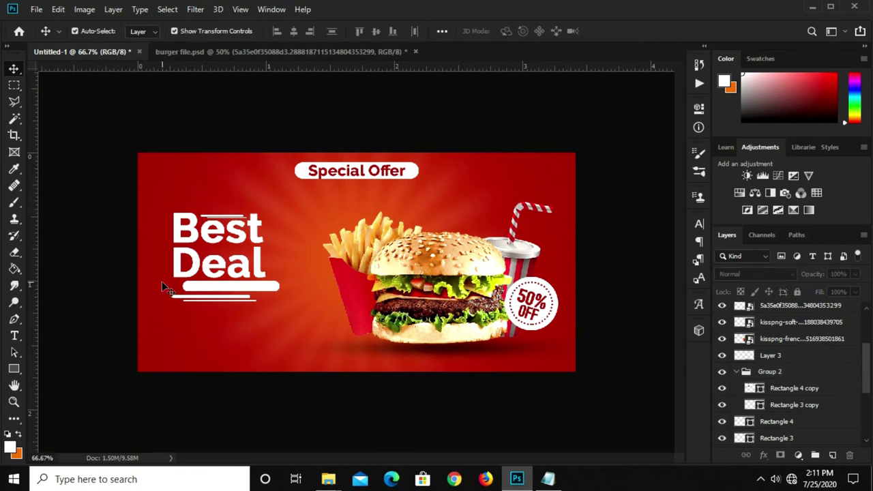
scroll(162, 281, up, 2)
- Draw a small white circle at the long bar's left end and shrink it slightly
click(9, 369)
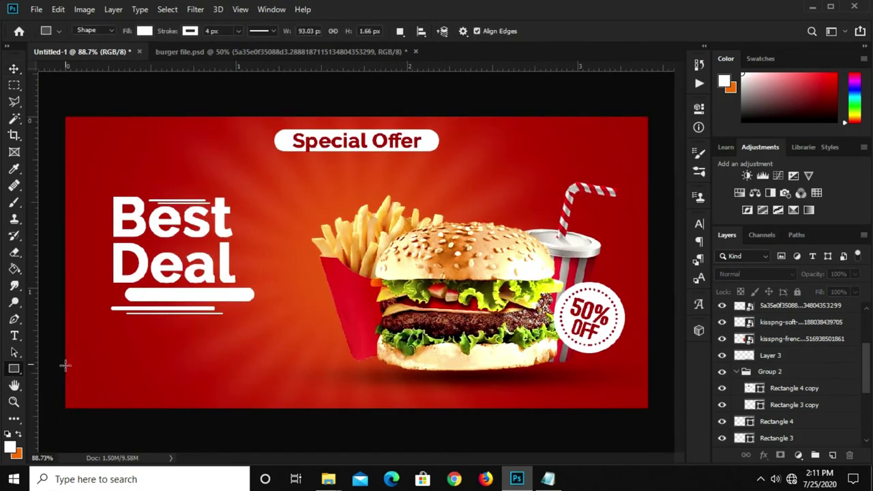
right_click(8, 371)
click(52, 392)
drag(100, 294, 113, 308)
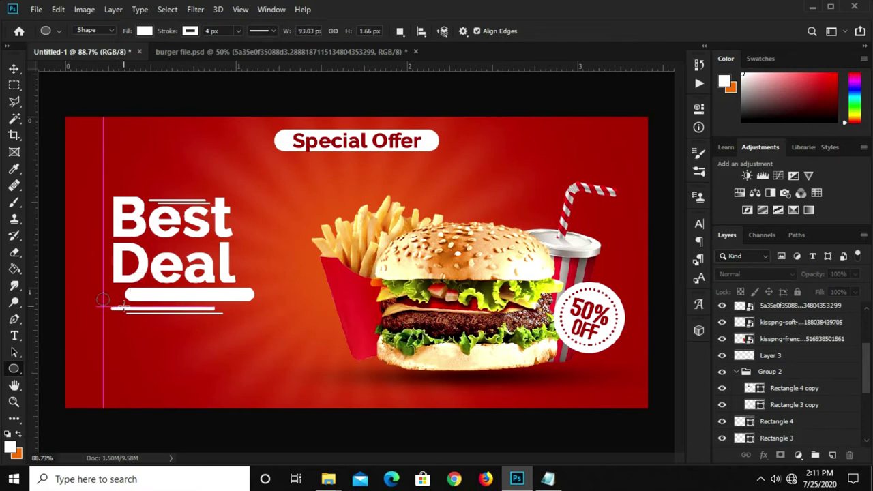
key(v)
mouse_move(102, 299)
mouse_down()
mouse_move(109, 296)
mouse_move(99, 316)
mouse_up()
key(ctrl+t)
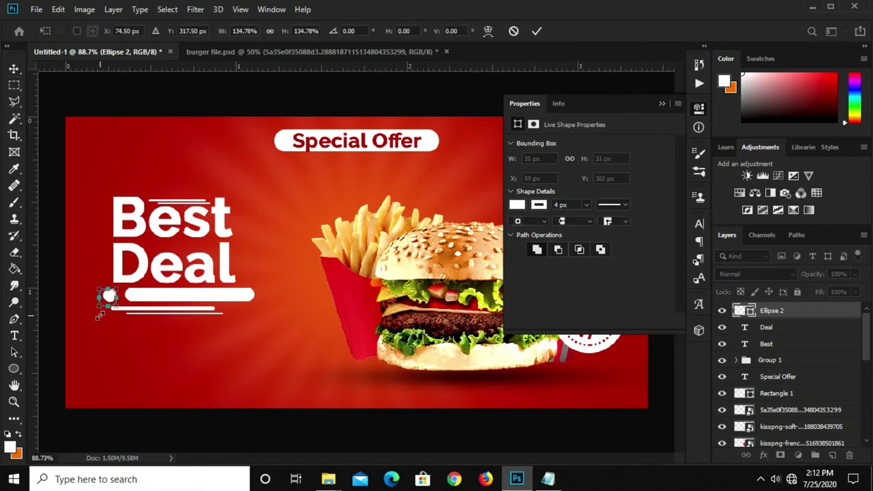
scroll(99, 311, up, 2)
drag(100, 307, 102, 301)
key(Return)
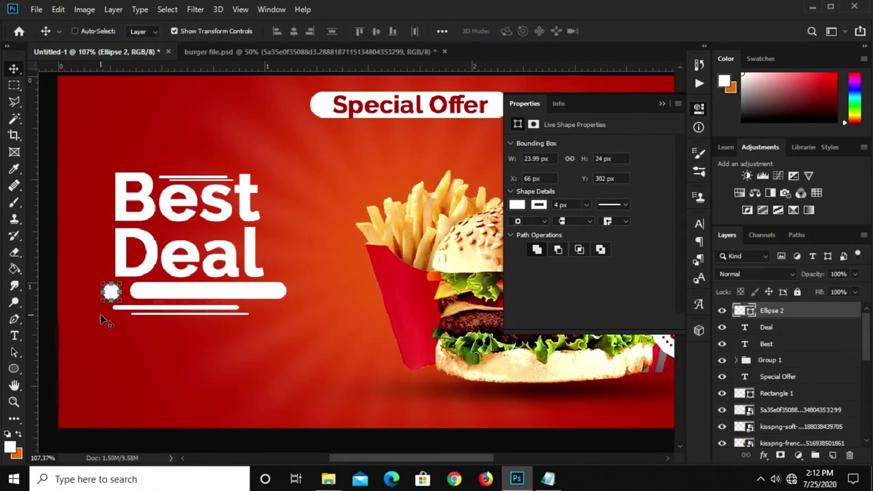
- Duplicate the circle beside Deal, set its fill to none, and shrink the ring
key(ctrl+j)
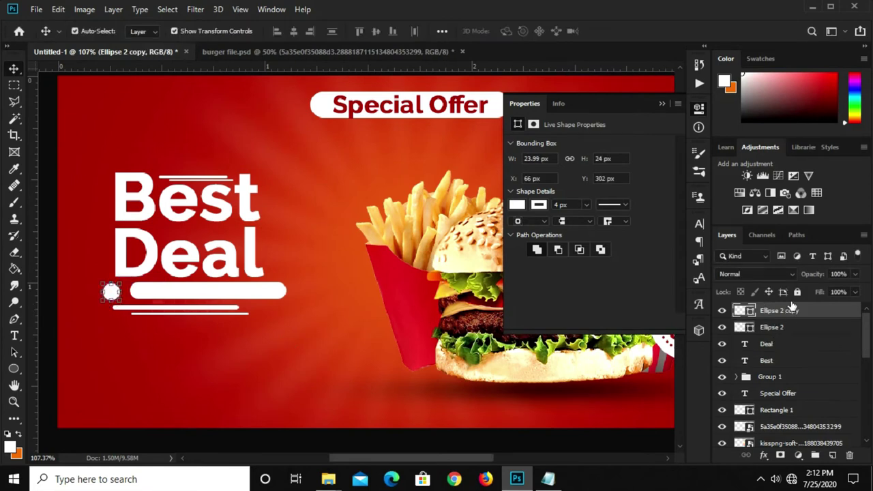
drag(109, 293, 273, 255)
scroll(273, 255, up, 2)
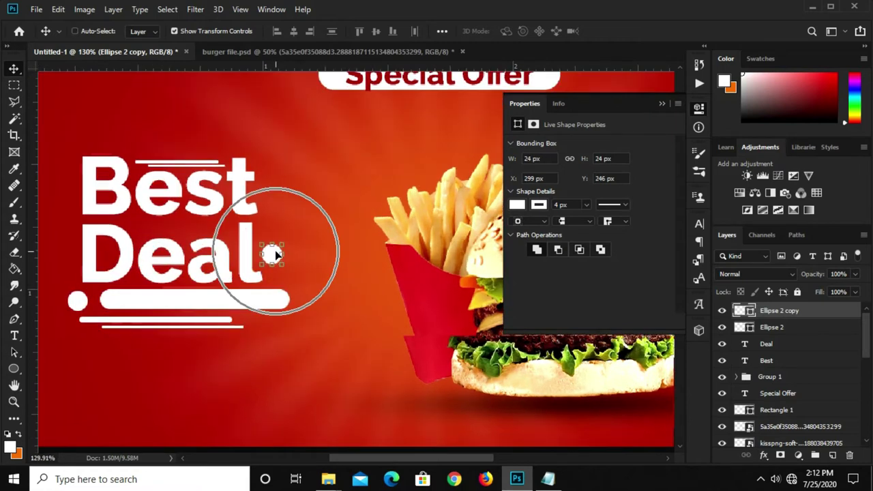
click(539, 205)
click(643, 180)
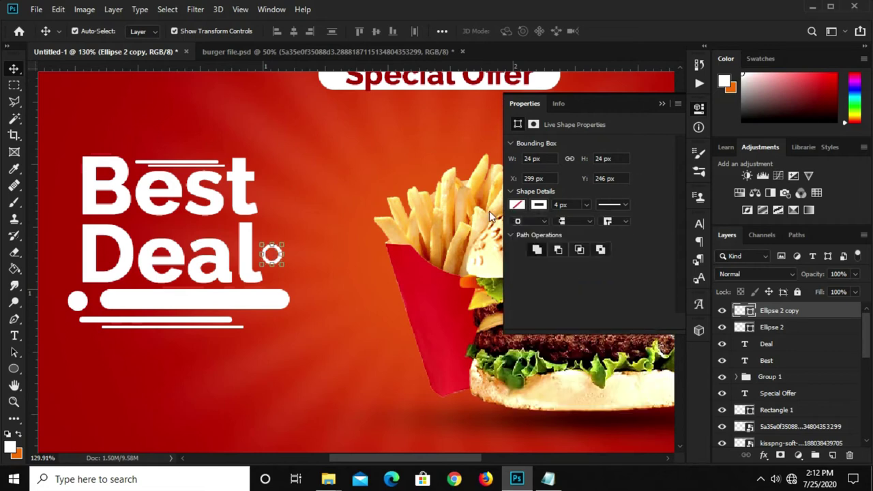
click(273, 254)
key(ctrl+t)
drag(280, 242, 279, 245)
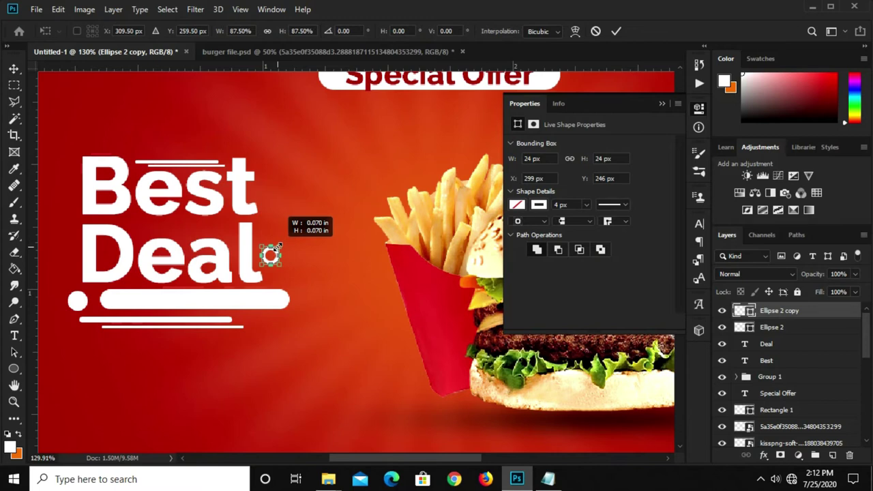
key(Return)
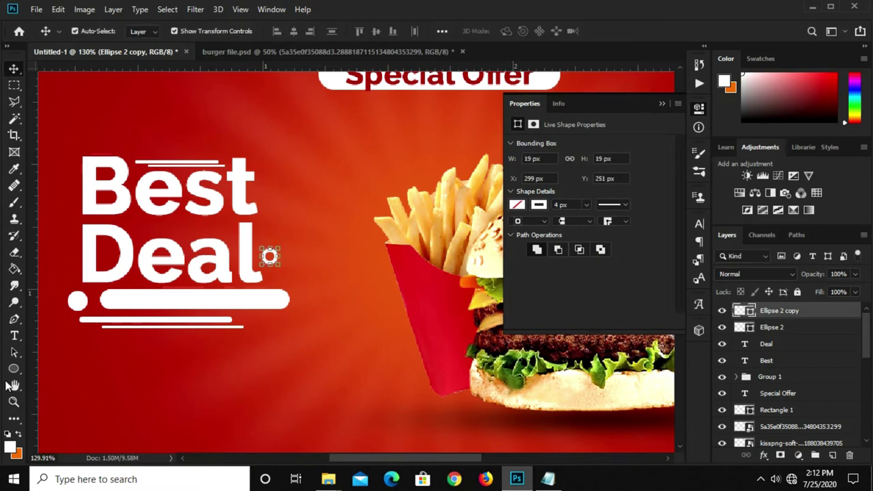
right_click(13, 368)
- Draw a triangle custom shape below the long white bar
click(65, 429)
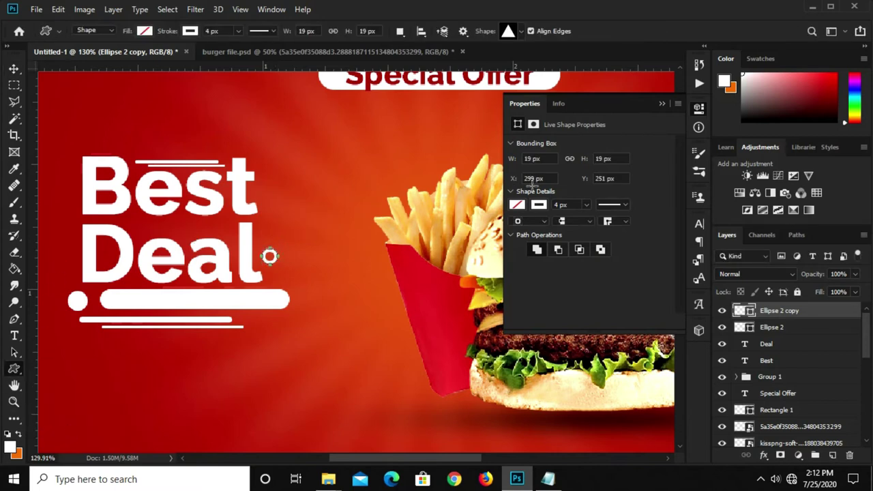
click(509, 32)
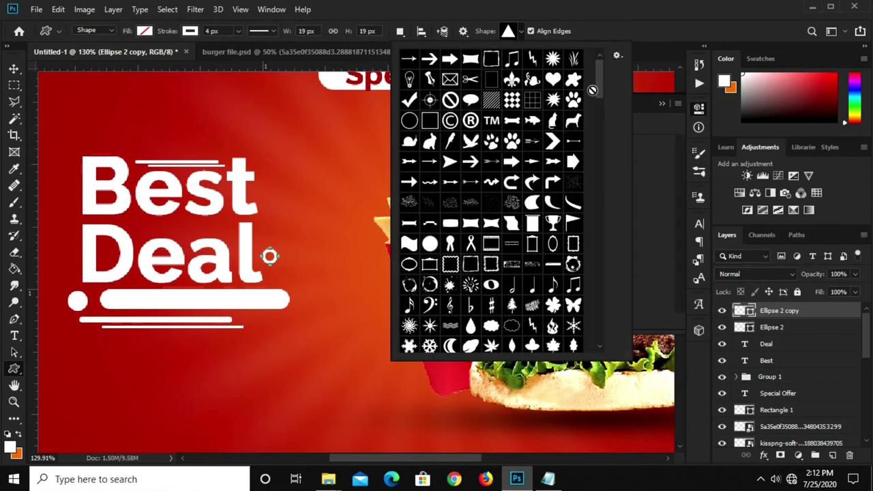
scroll(601, 116, down, 2)
scroll(602, 121, down, 3)
scroll(601, 124, down, 3)
scroll(601, 123, down, 2)
click(598, 27)
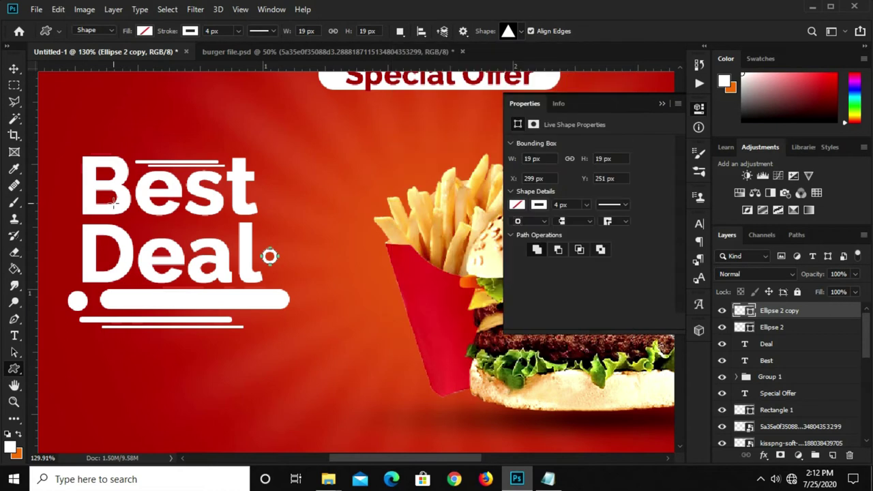
drag(284, 293, 321, 346)
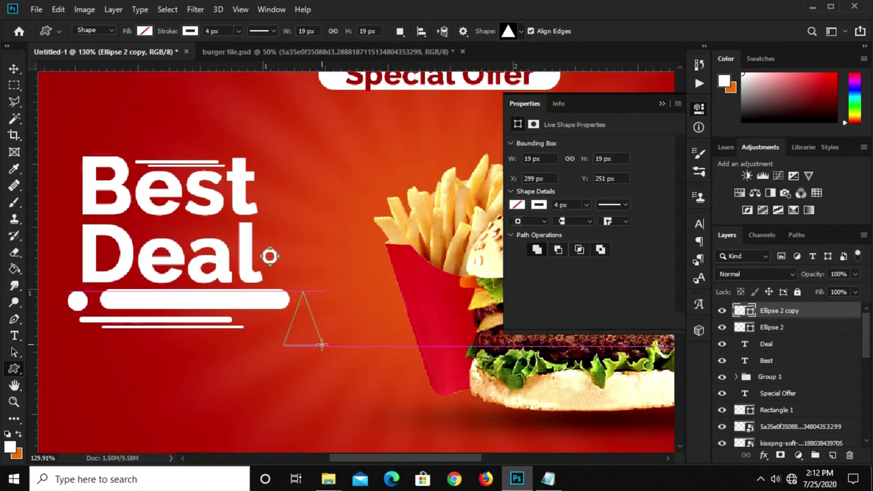
drag(283, 293, 321, 345)
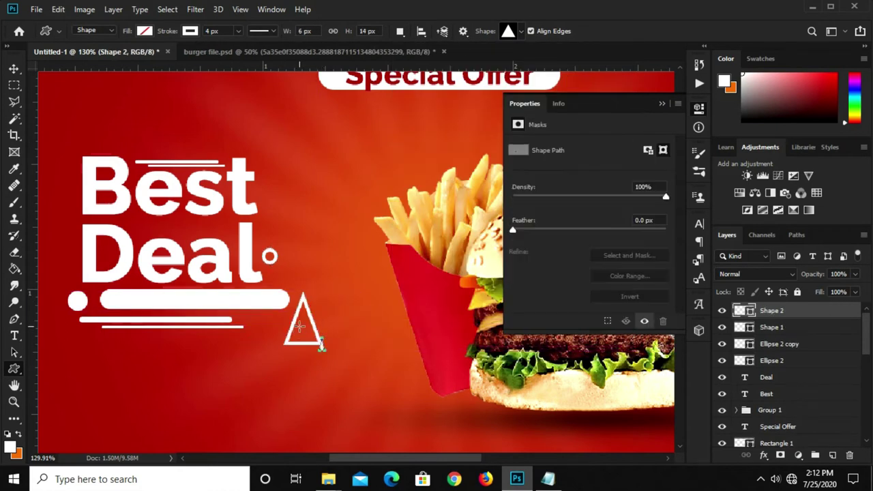
key(ctrl+z)
- Fill the triangle with solid white, then shrink it and place it left of Deal
key(v)
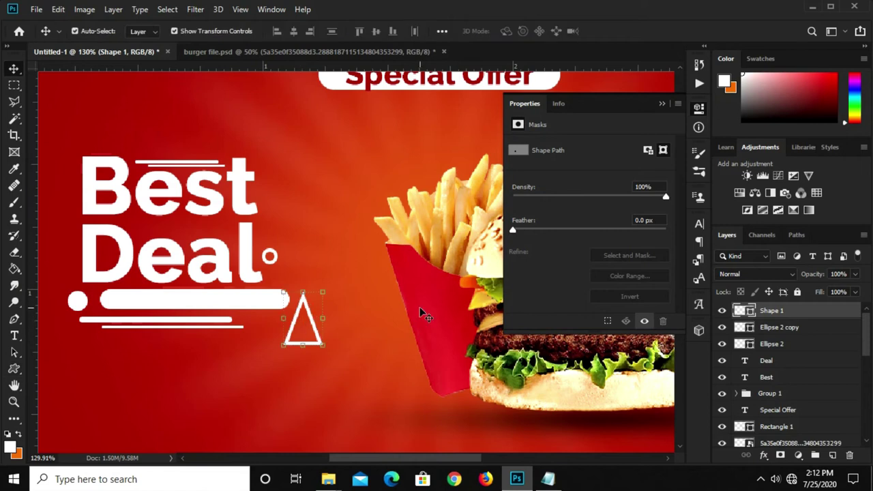
click(14, 369)
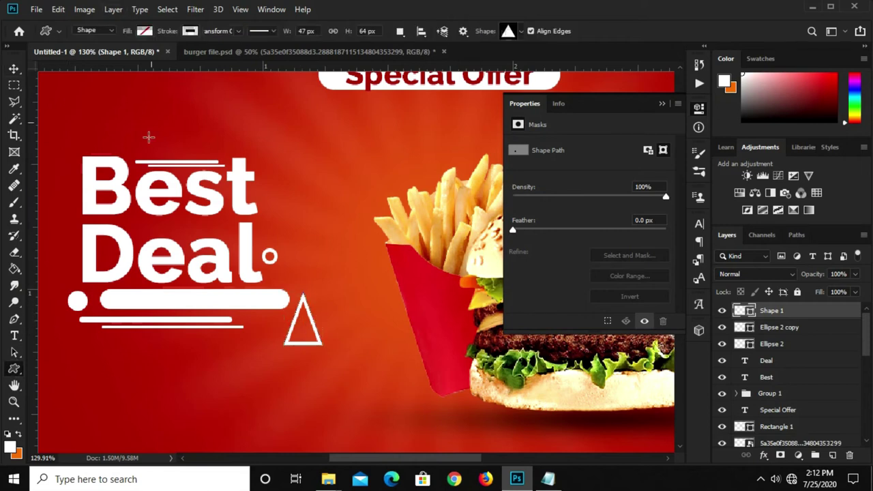
click(145, 32)
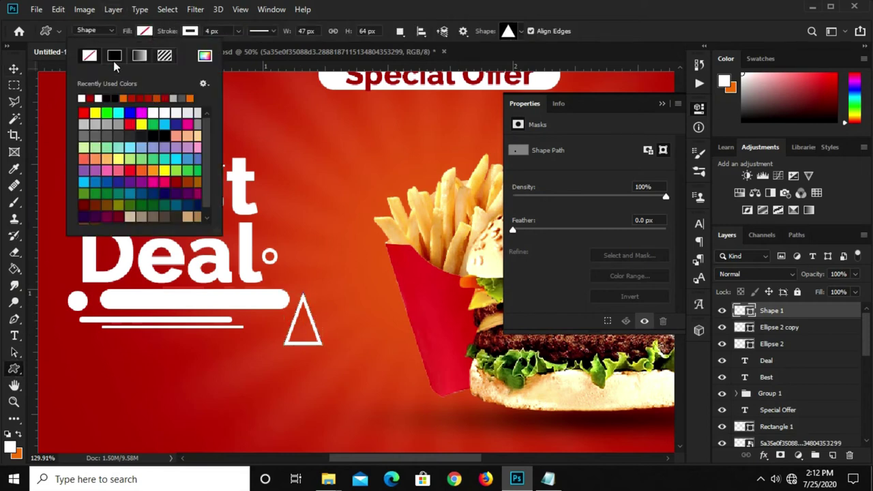
click(89, 97)
click(561, 38)
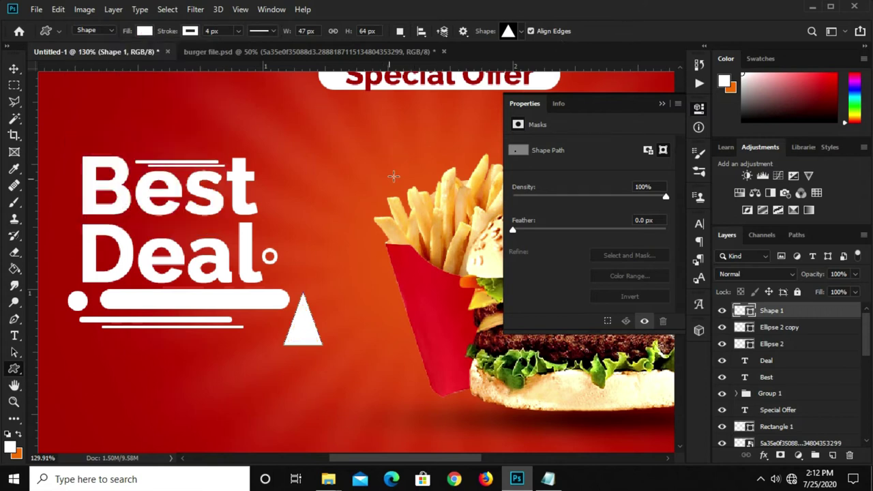
key(v)
key(ctrl+t)
mouse_move(323, 291)
mouse_down()
mouse_move(311, 333)
mouse_move(66, 262)
mouse_up()
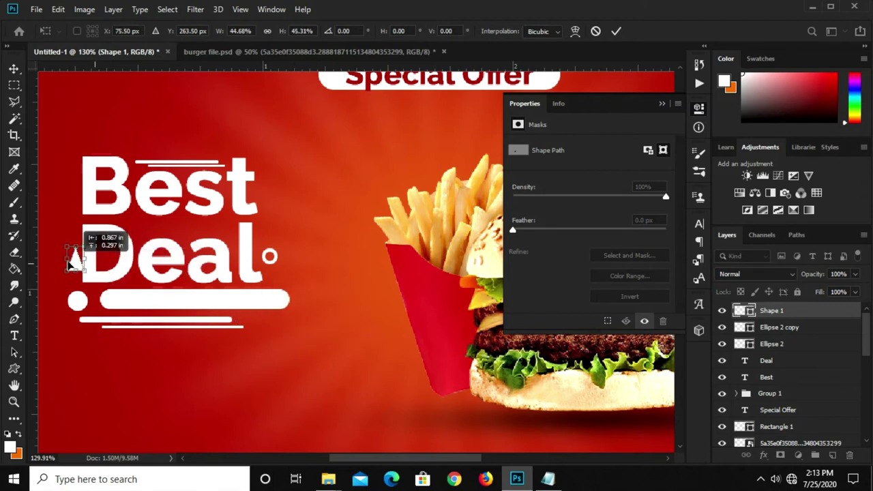
- Rotate the small triangle beside Deal slightly
scroll(56, 238, up, 2)
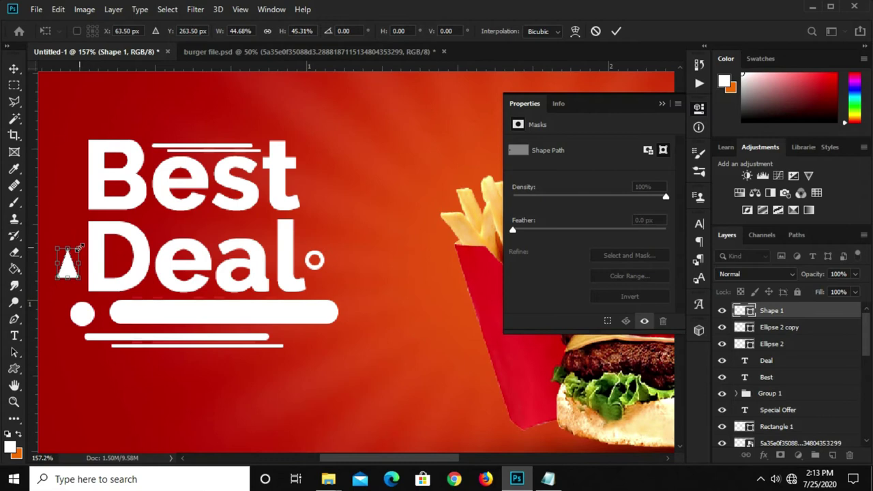
drag(82, 239, 68, 252)
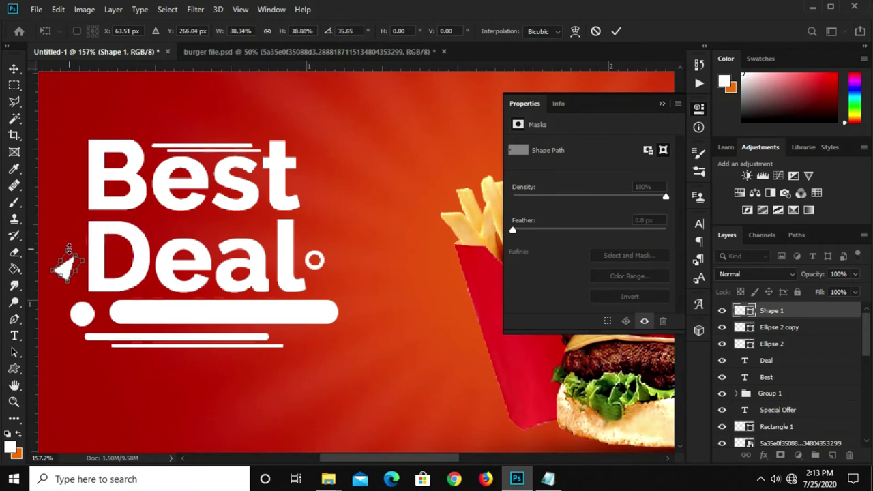
key(Return)
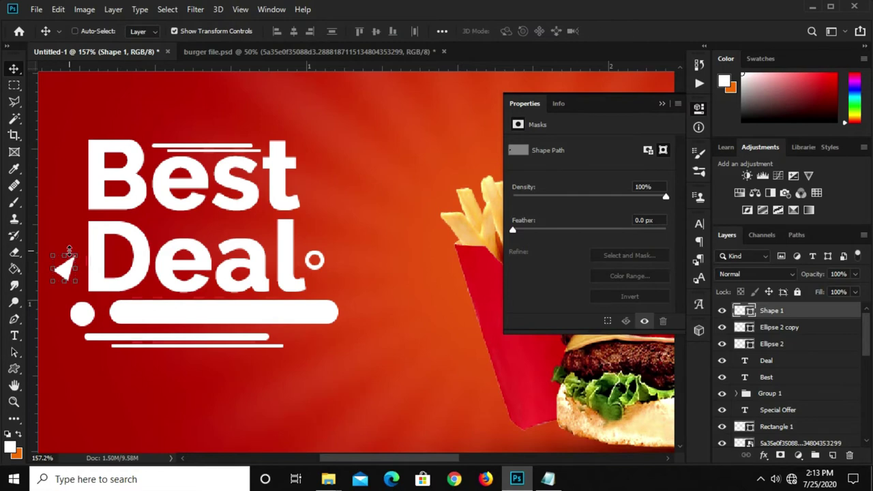
- Duplicate the triangle and move the copy to the long bar's right end
key(ctrl+j)
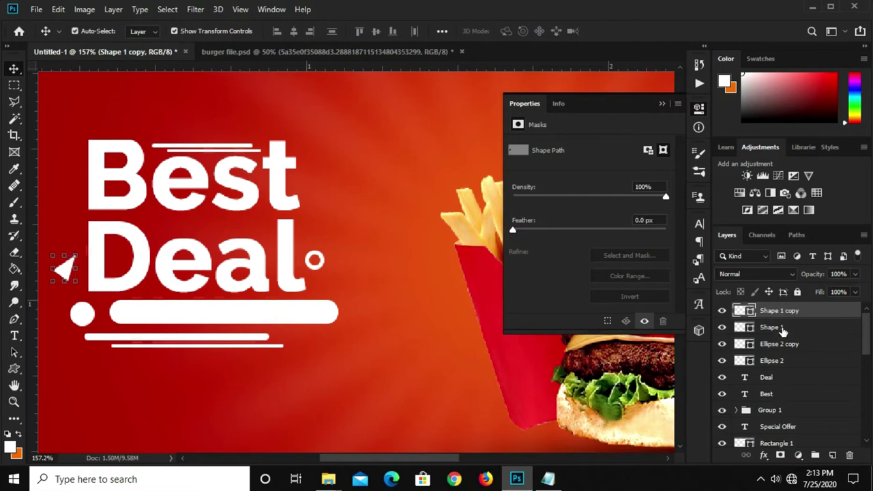
key(ctrl+t)
mouse_move(63, 268)
mouse_down()
mouse_move(192, 274)
mouse_move(343, 303)
mouse_move(342, 315)
mouse_up()
drag(351, 316, 361, 336)
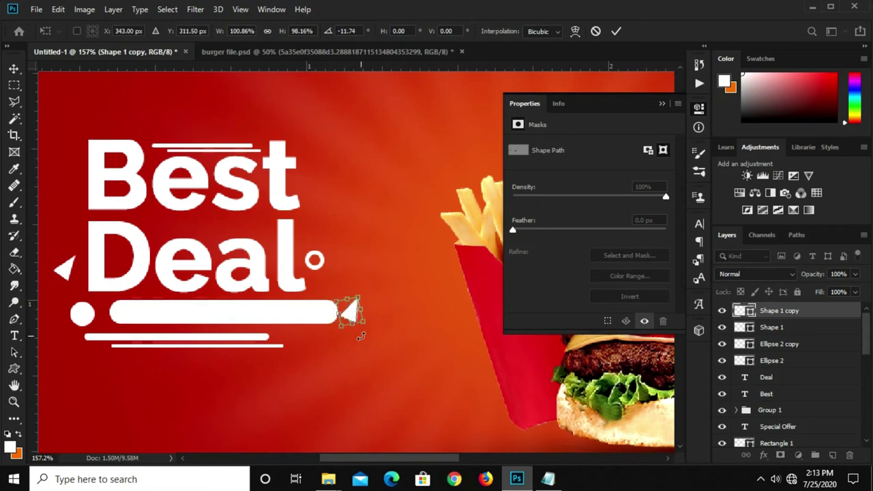
key(Return)
click(662, 103)
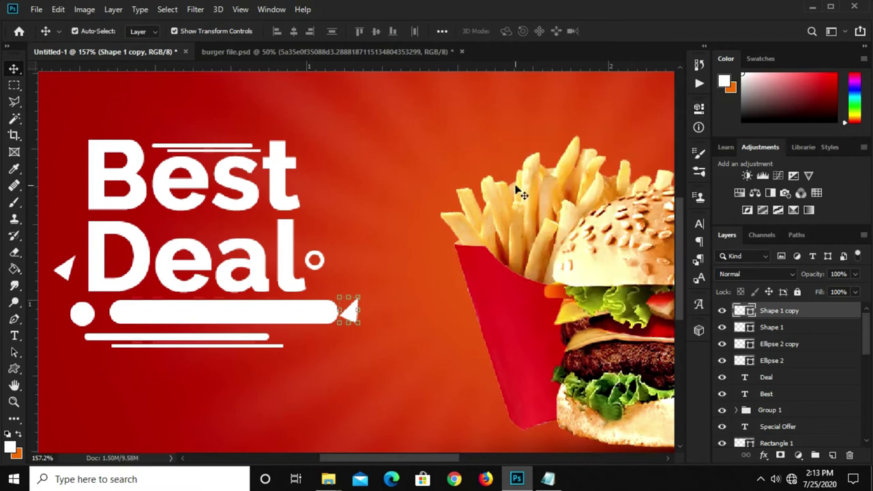
key(Right)
key(Right)
key(Right)
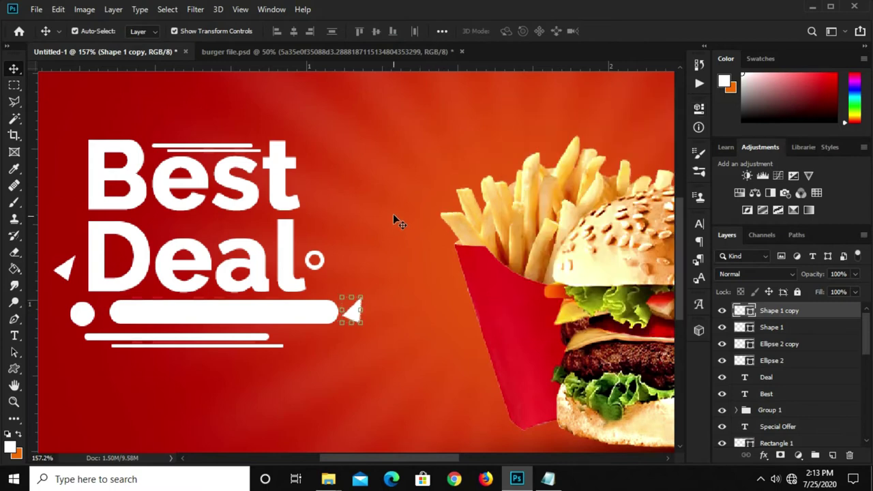
click(388, 208)
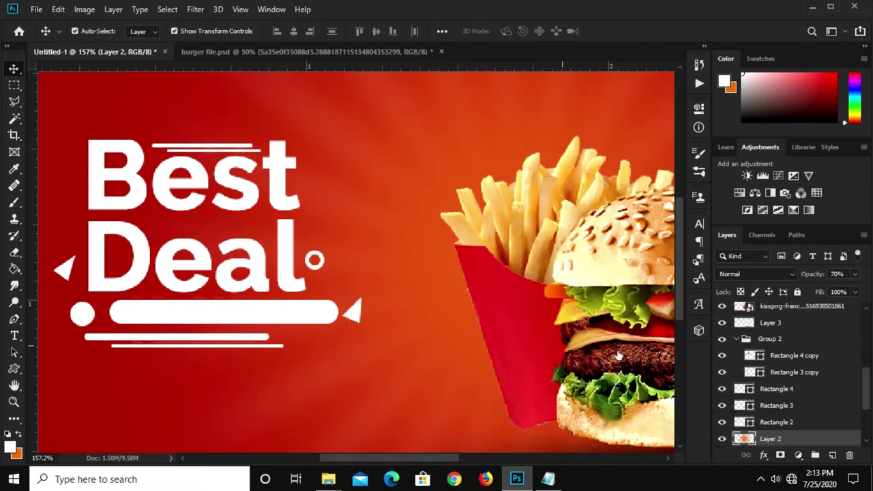
- Select Group 2, Rectangles 2–4, Best, Deal, both Ellipse layers and both Shape 1 layers
click(783, 339)
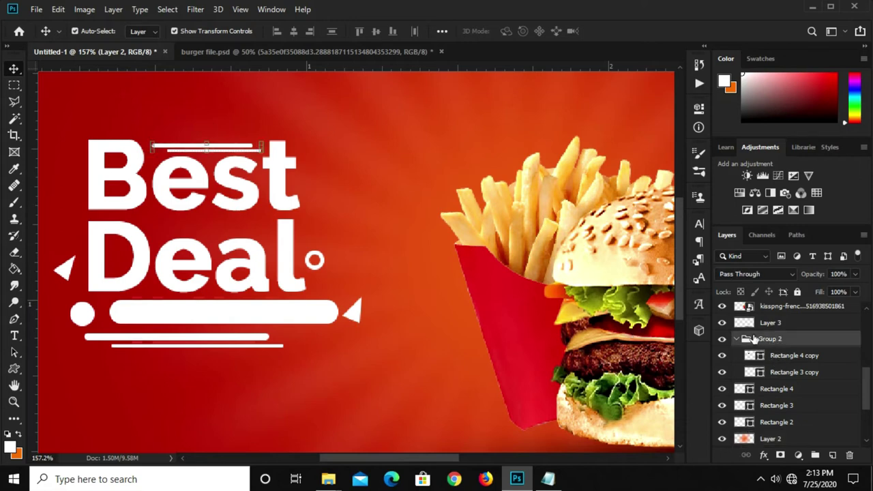
click(737, 339)
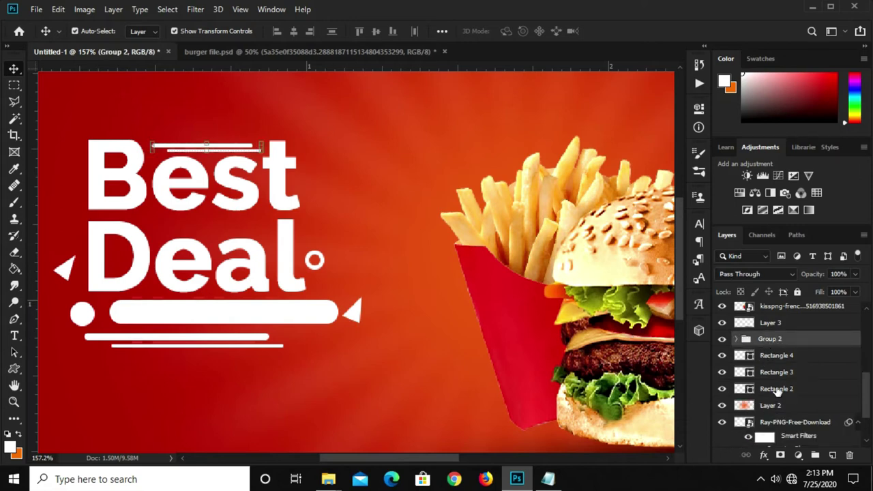
shift+click(778, 389)
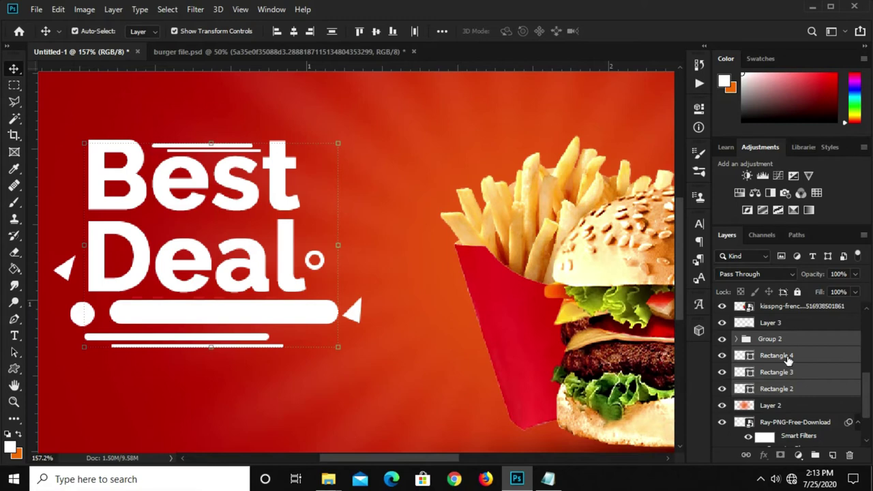
scroll(789, 363, up, 5)
scroll(786, 365, up, 1)
scroll(783, 367, up, 1)
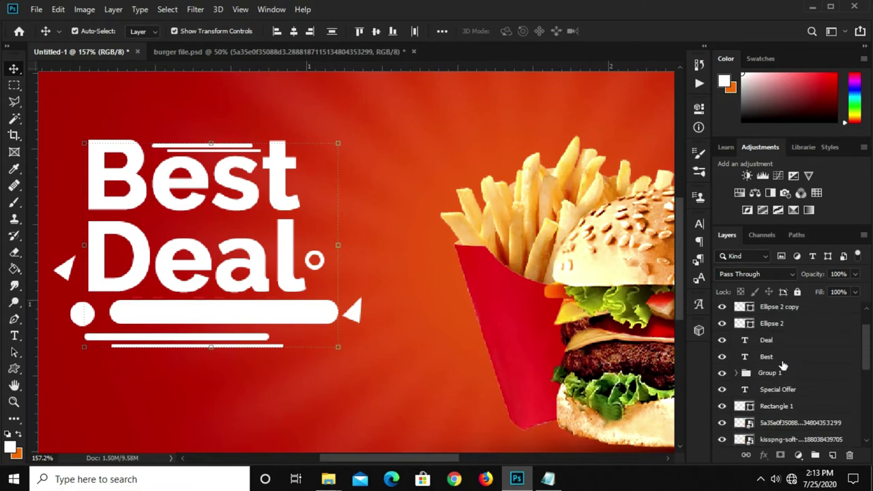
ctrl+click(776, 361)
ctrl+click(778, 341)
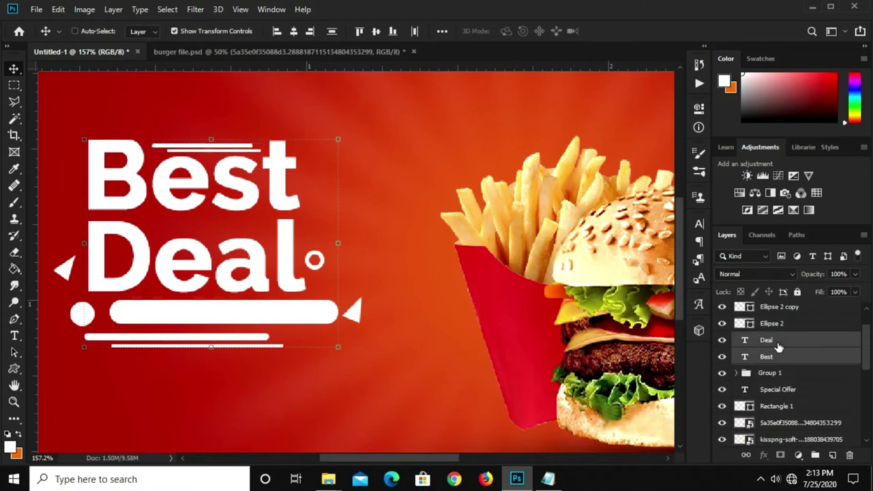
scroll(778, 347, up, 2)
ctrl+click(784, 357)
ctrl+click(784, 339)
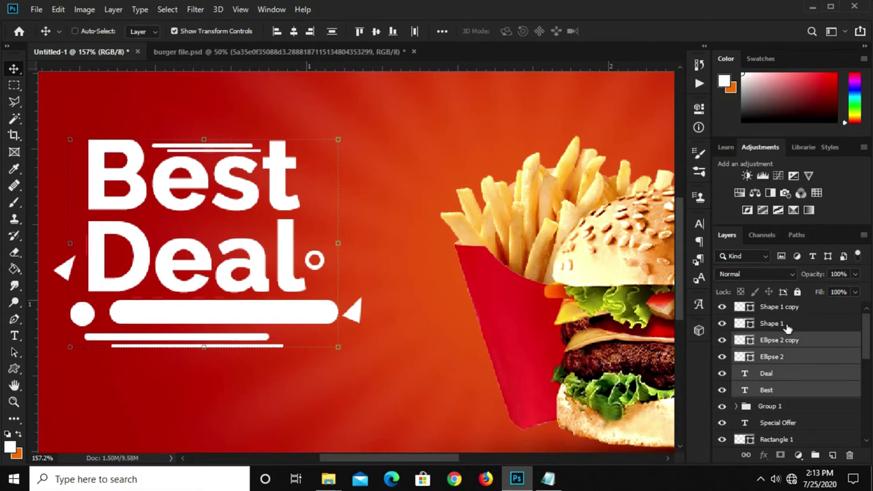
ctrl+click(788, 324)
ctrl+click(790, 307)
scroll(791, 326, up, 1)
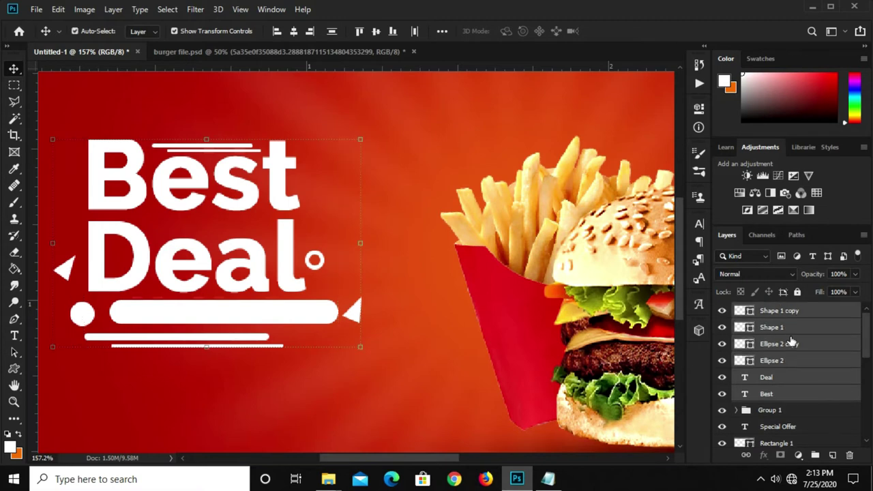
- Group the selected layers into Group 3 and toggle its visibility to check it
key(ctrl+g)
click(722, 311)
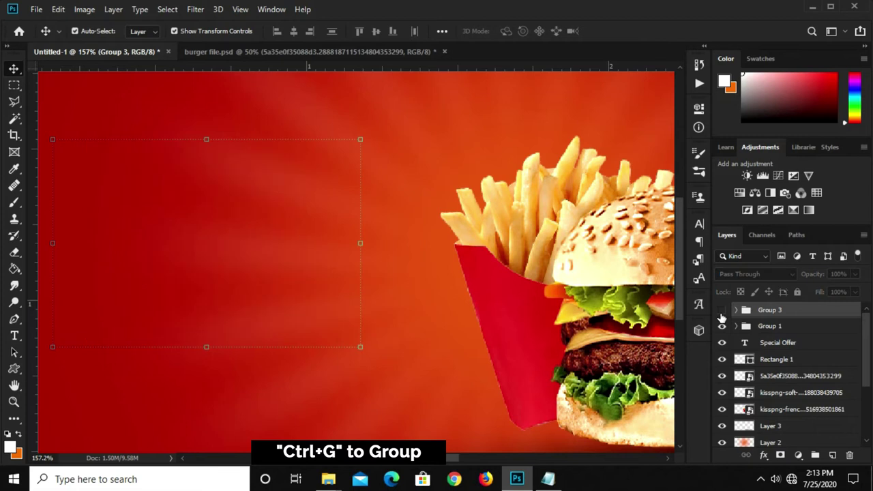
click(722, 310)
scroll(448, 306, down, 3)
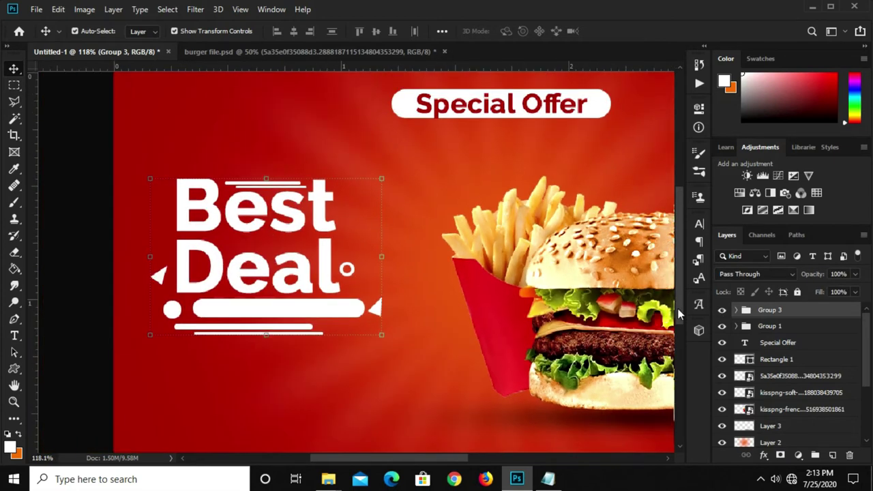
- Tilt the Best Deal group slightly upward, enlarge it a little and shift it up-left
key(ctrl+t)
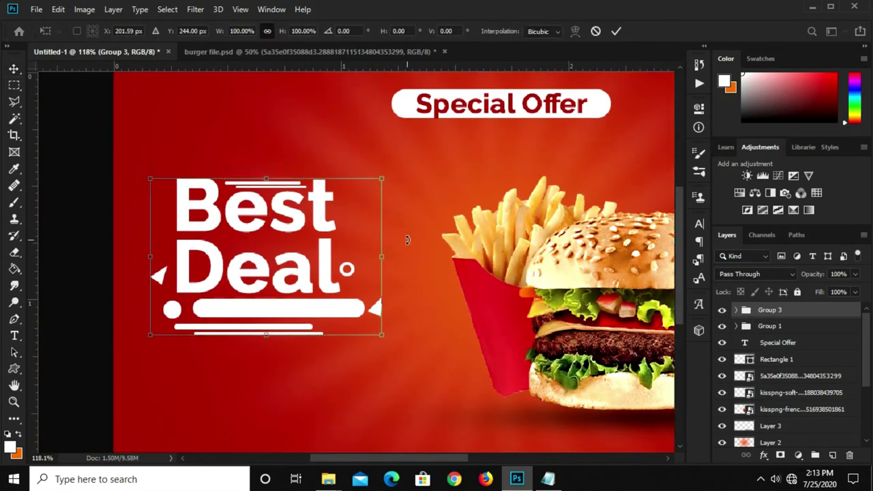
drag(409, 240, 410, 222)
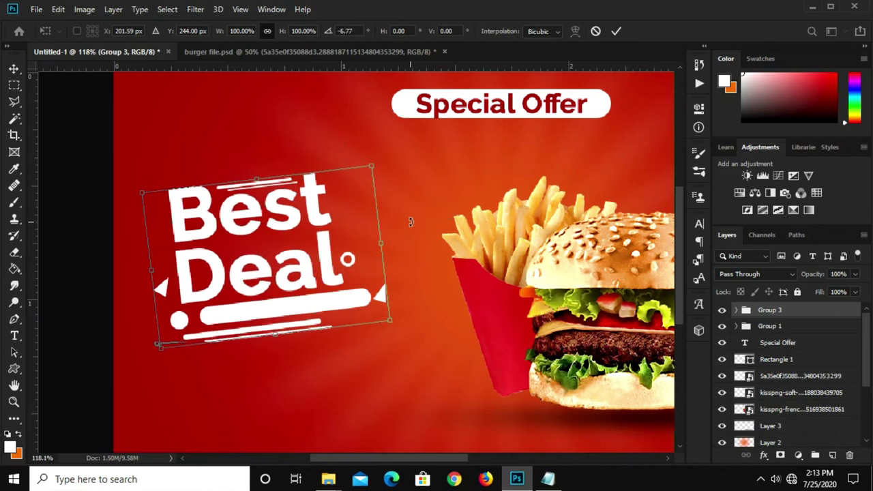
drag(395, 322, 400, 329)
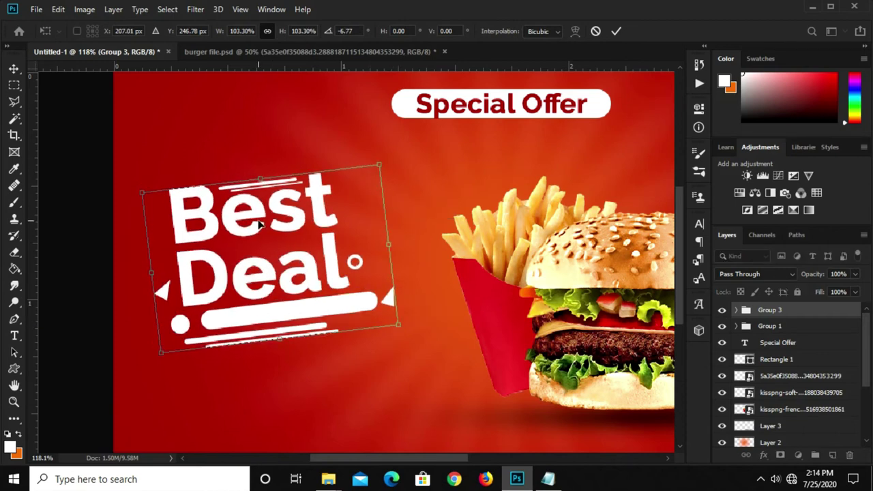
drag(259, 223, 255, 217)
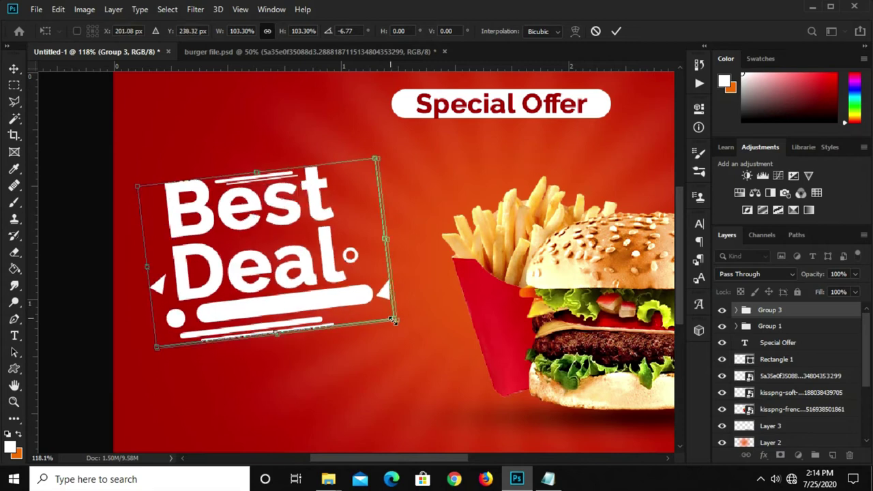
drag(394, 321, 400, 319)
key(Return)
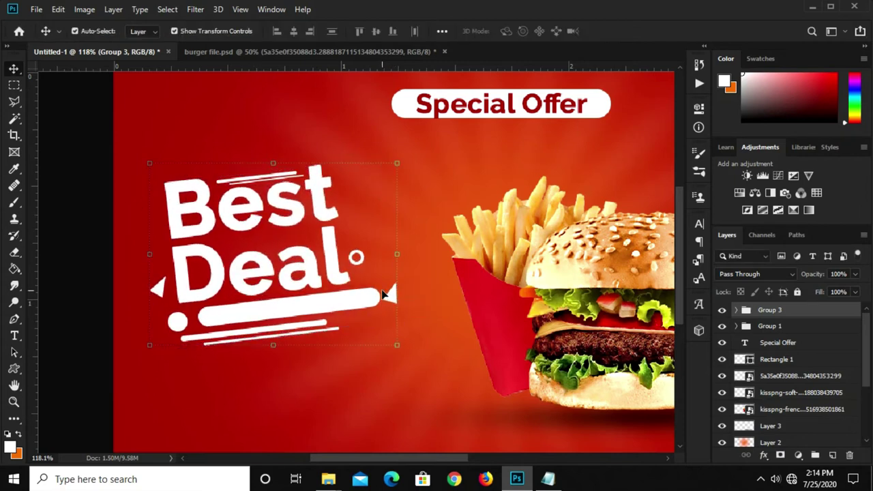
- Nudge the group slightly left, deselect it, and fit the whole banner in the window
key(ctrl+minus)
key(ctrl+minus)
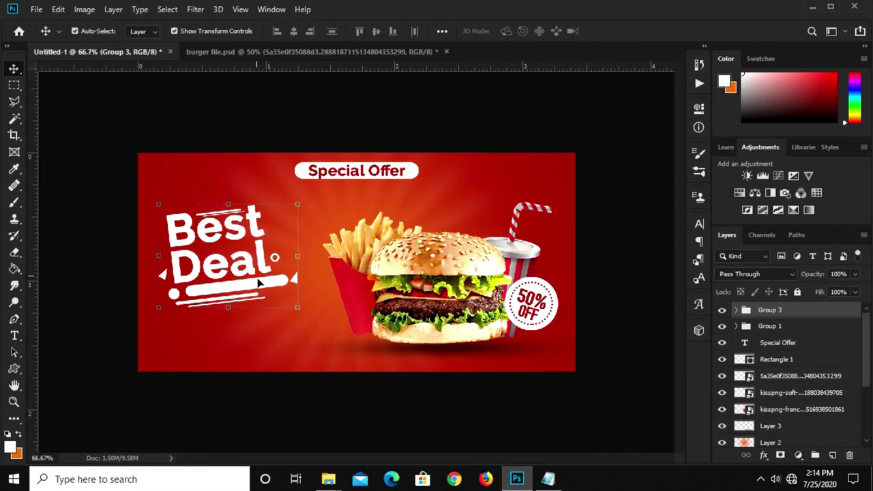
key(Left)
key(Left)
key(Left)
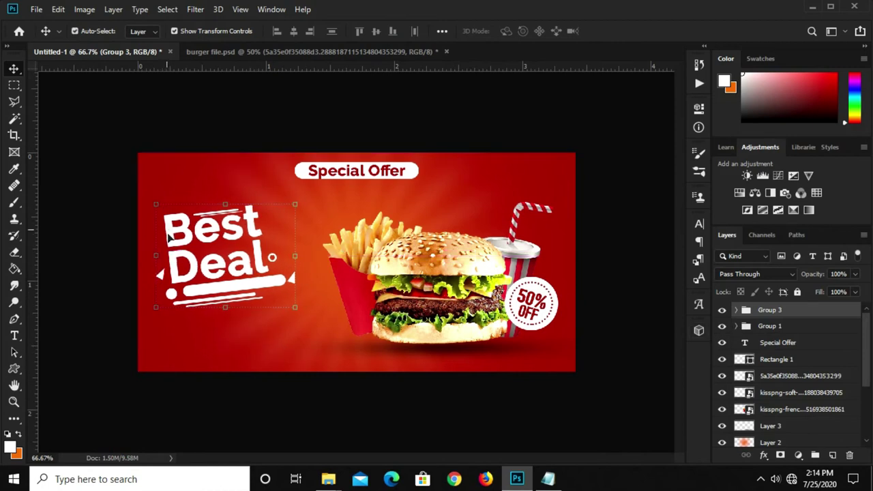
click(232, 407)
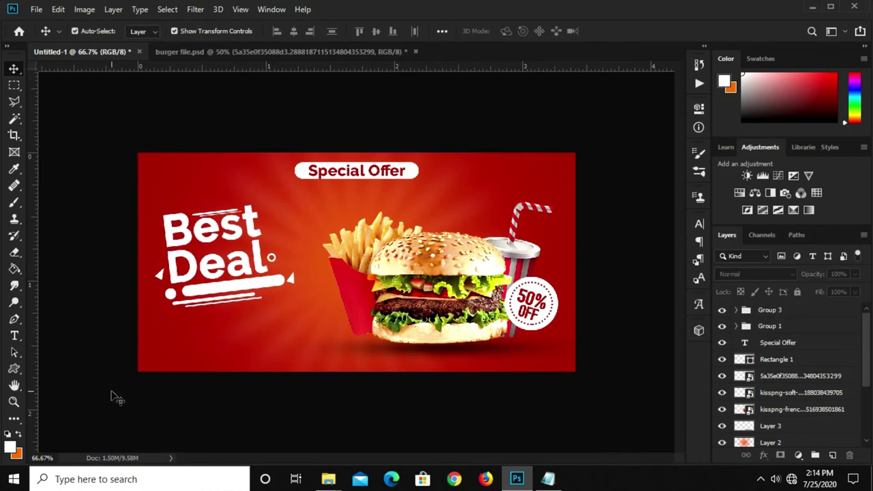
key(ctrl+0)
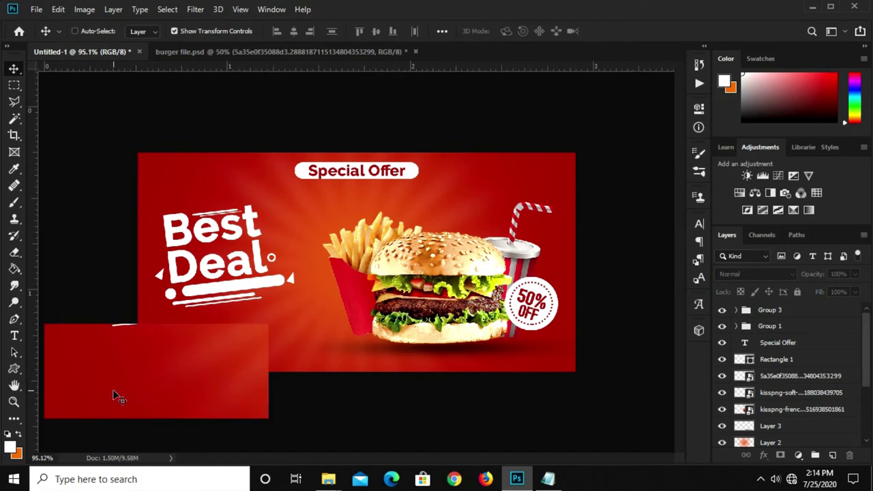
- Copy 'Buy 1 get 1 free' from the notes and paste it as new banner text
click(548, 479)
drag(480, 236, 399, 236)
right_click(400, 236)
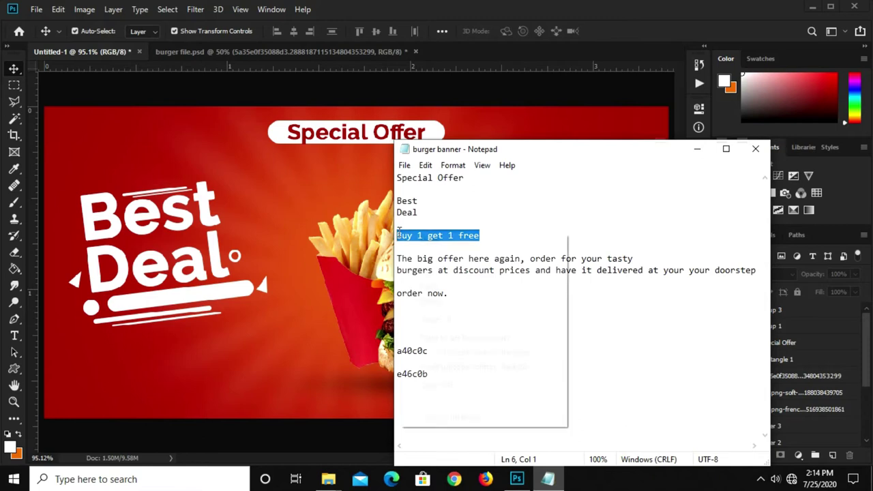
click(428, 273)
click(103, 362)
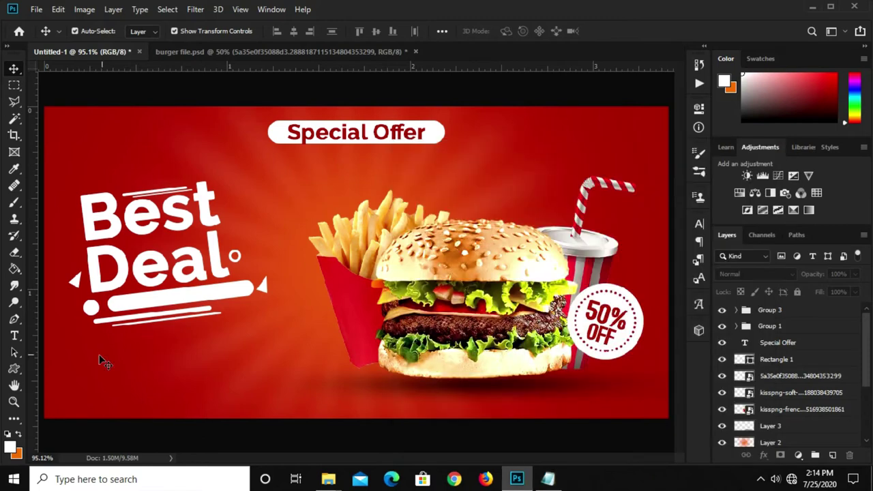
click(14, 335)
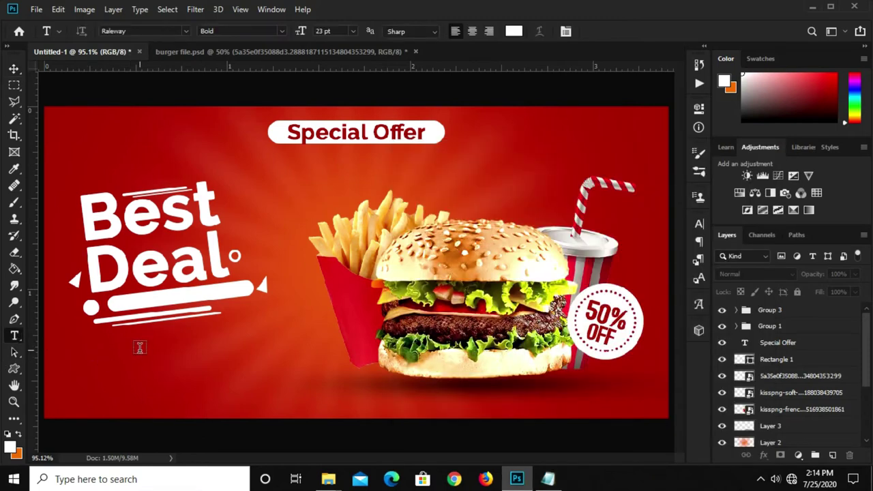
click(139, 348)
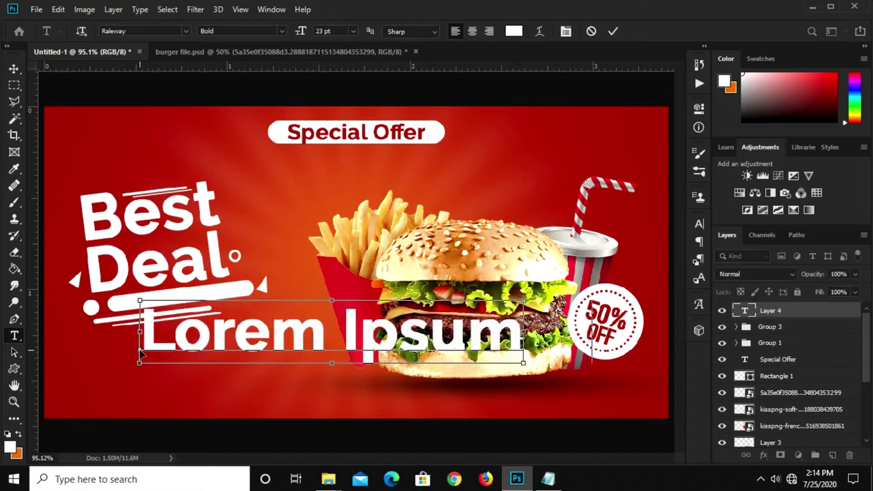
key(ctrl+v)
click(612, 31)
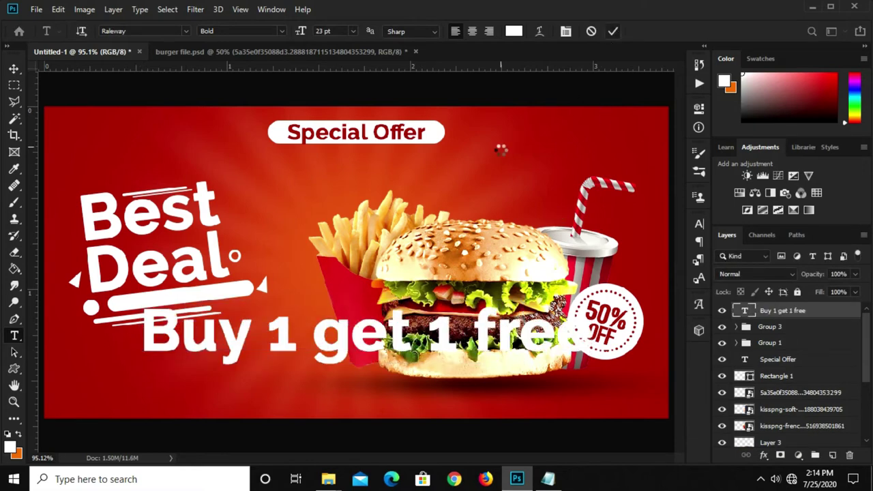
- Set the text to Medium weight and the banner's dark red colour
key(v)
click(699, 224)
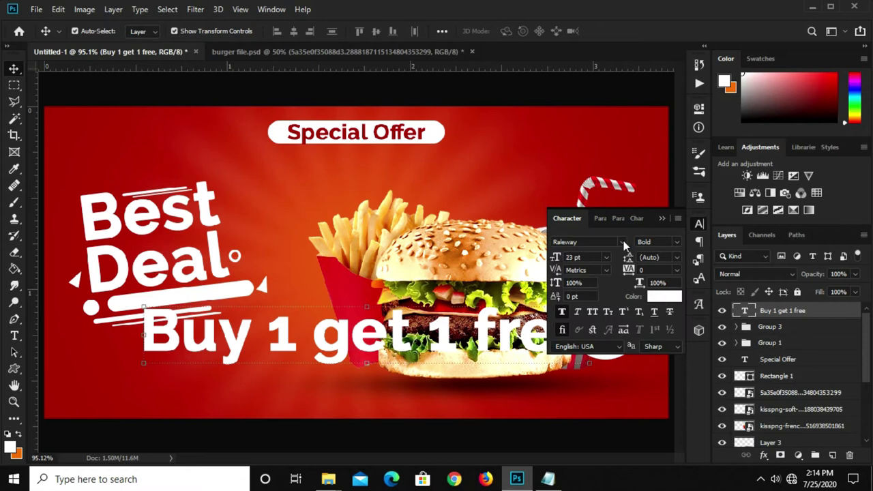
click(678, 245)
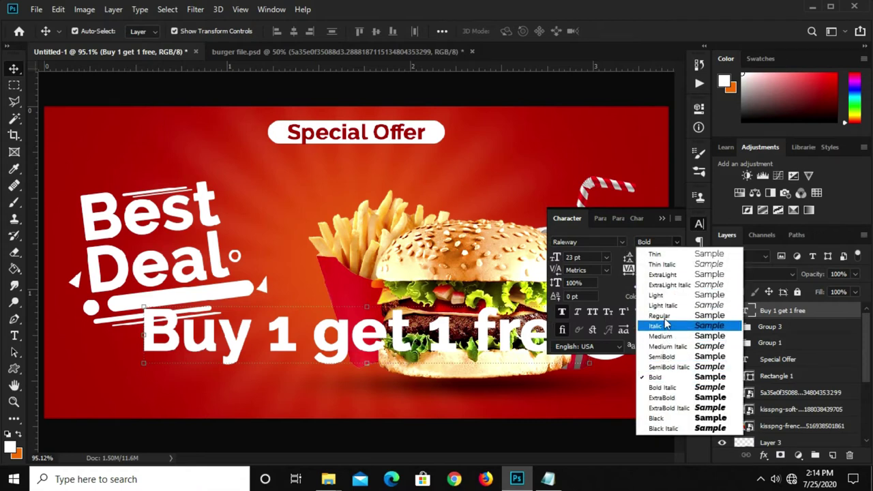
click(671, 337)
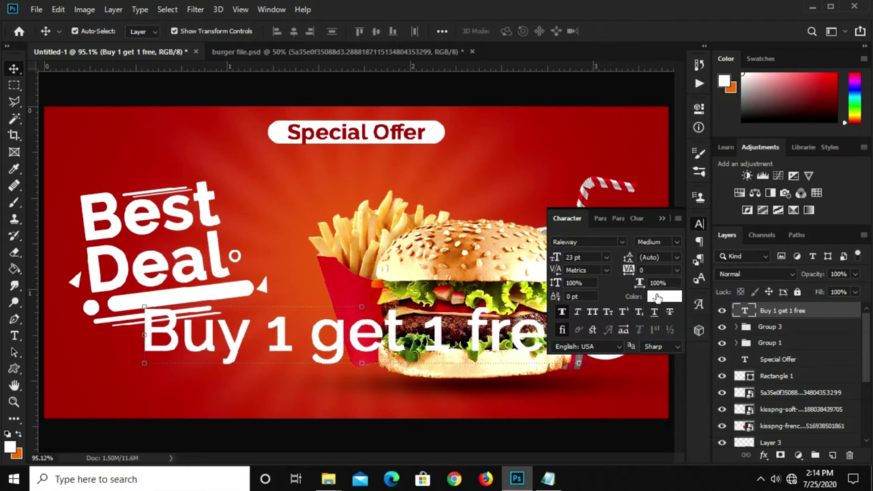
click(653, 296)
click(144, 355)
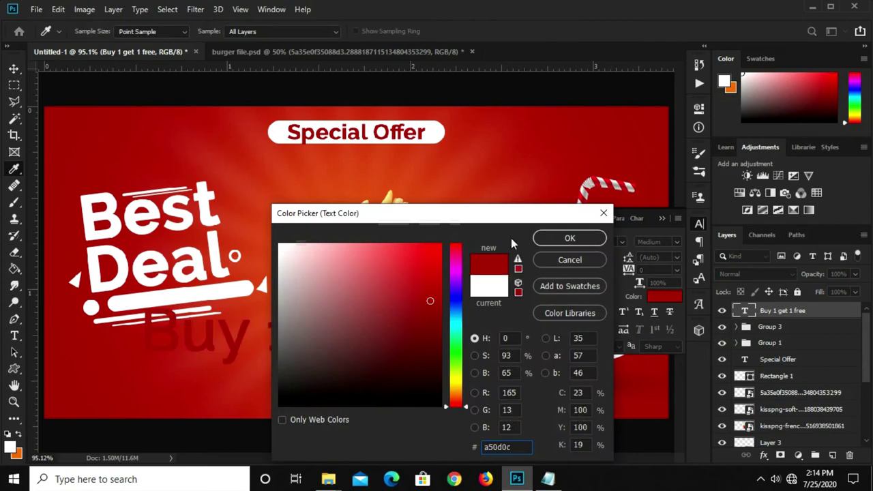
click(570, 238)
click(661, 218)
- Move and shrink the text onto the white bar below Best Deal
drag(193, 323, 215, 329)
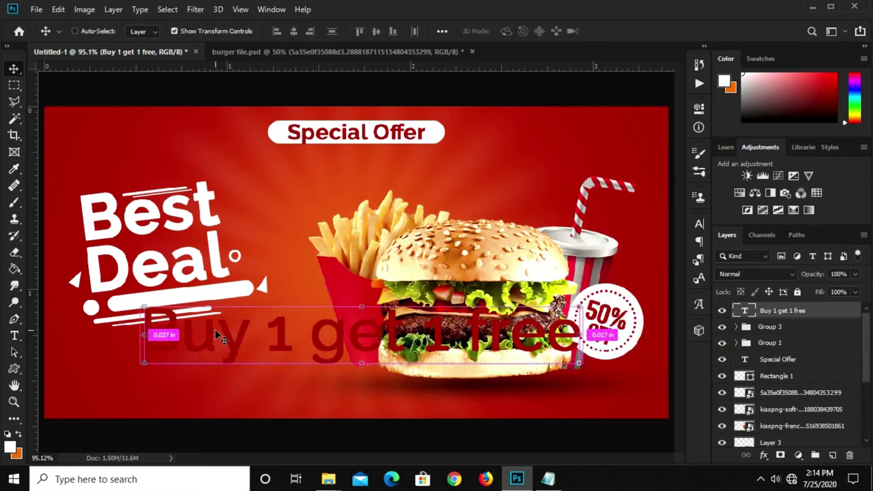
key(ctrl+t)
drag(359, 299, 184, 303)
- Rotate and slightly enlarge the 'Buy 1 get 1 free' text to lie along the white bar
drag(244, 295, 203, 281)
scroll(163, 297, up, 3)
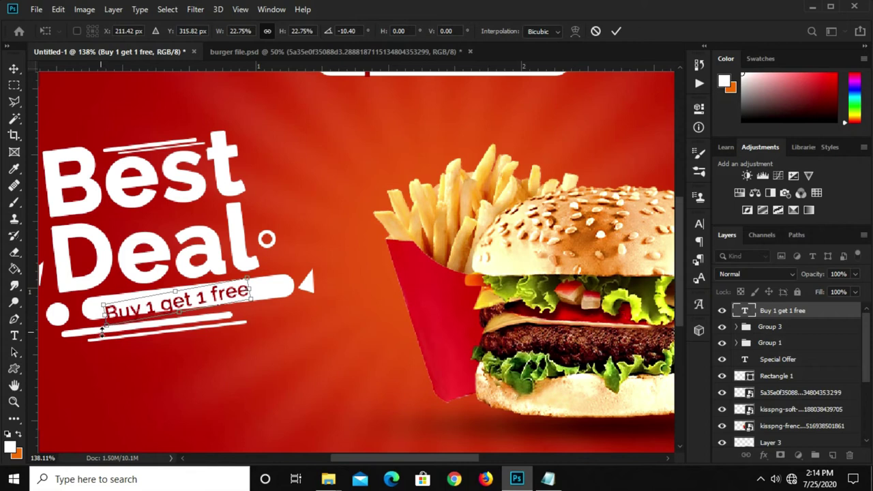
drag(96, 332, 102, 324)
drag(243, 301, 267, 310)
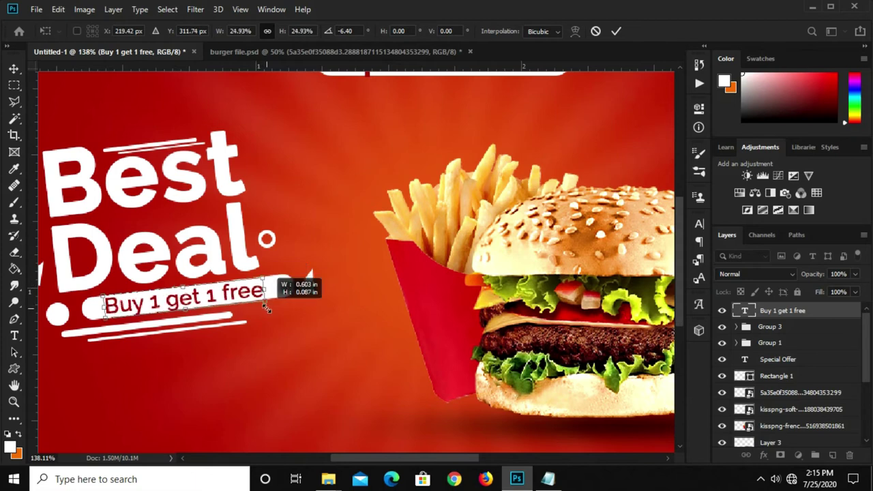
drag(266, 309, 268, 315)
key(Return)
click(280, 376)
click(258, 304)
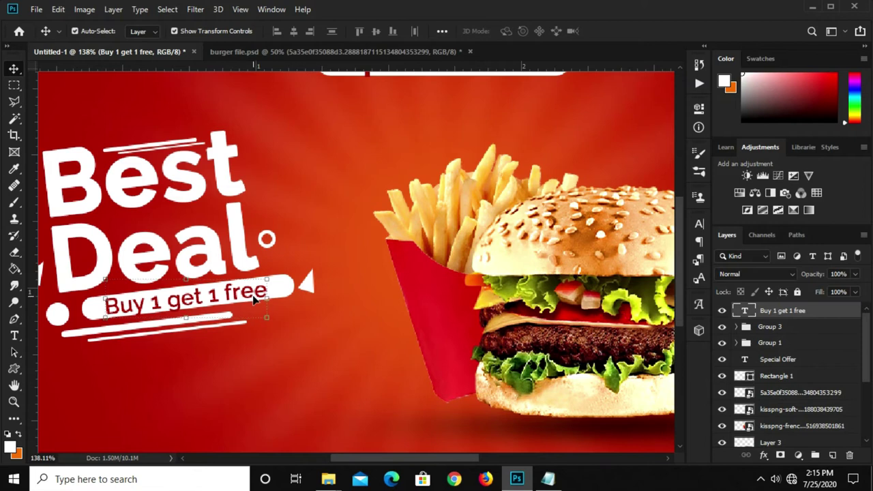
- Make the word 'free' All Caps so the tagline reads 'Buy 1 get 1 FREE'
key(t)
key(v)
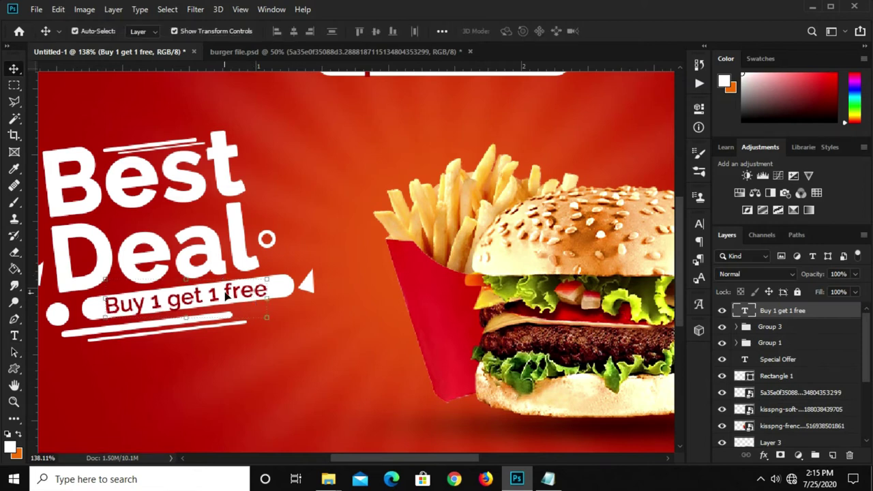
key(t)
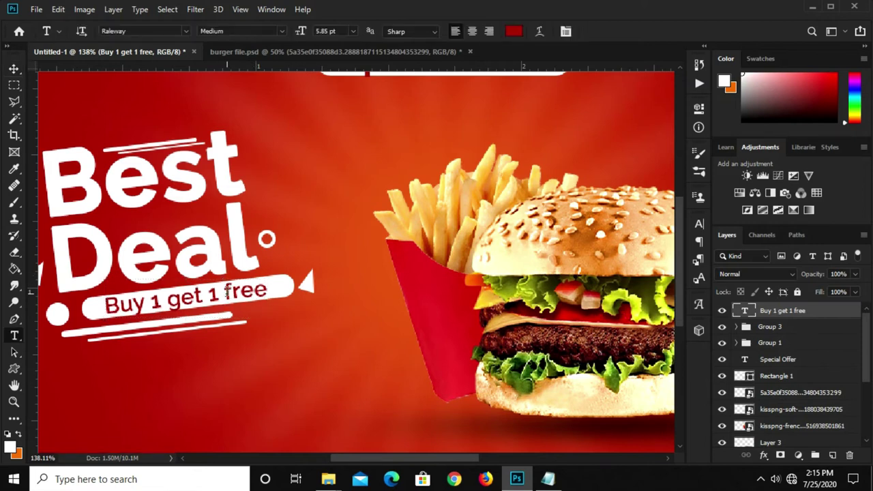
drag(226, 292, 267, 288)
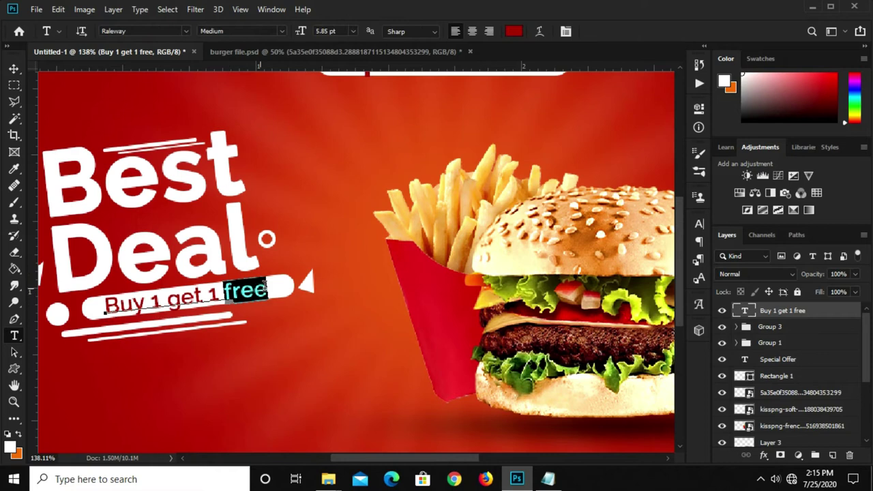
click(700, 225)
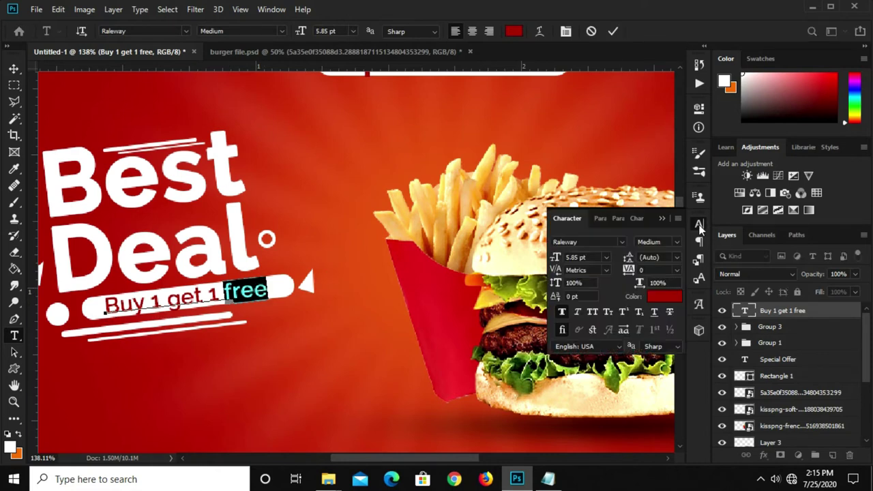
click(590, 313)
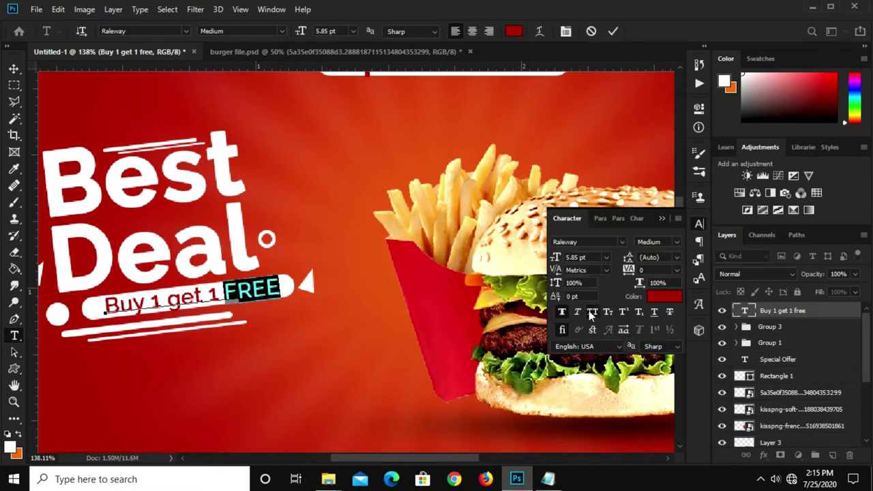
click(611, 31)
click(662, 219)
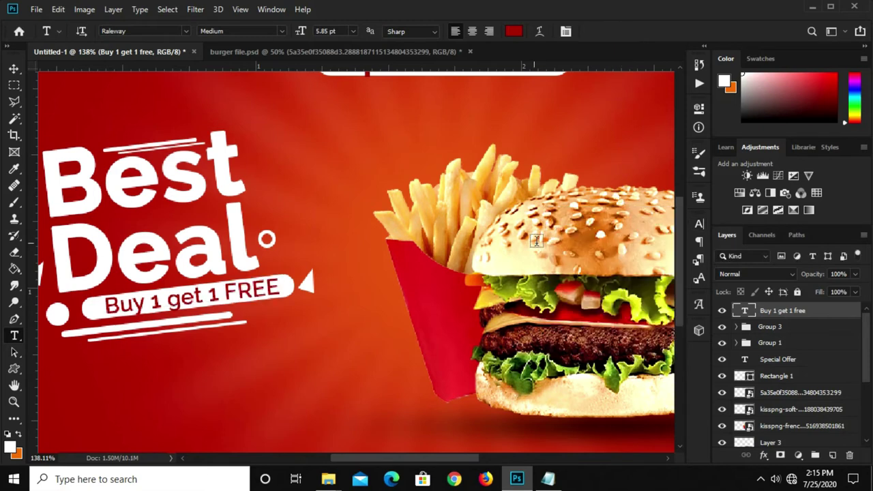
- Nudge the tagline slightly left and zoom so the banner fills the view
key(v)
key(Left)
key(Left)
key(Left)
key(Left)
key(Left)
key(Left)
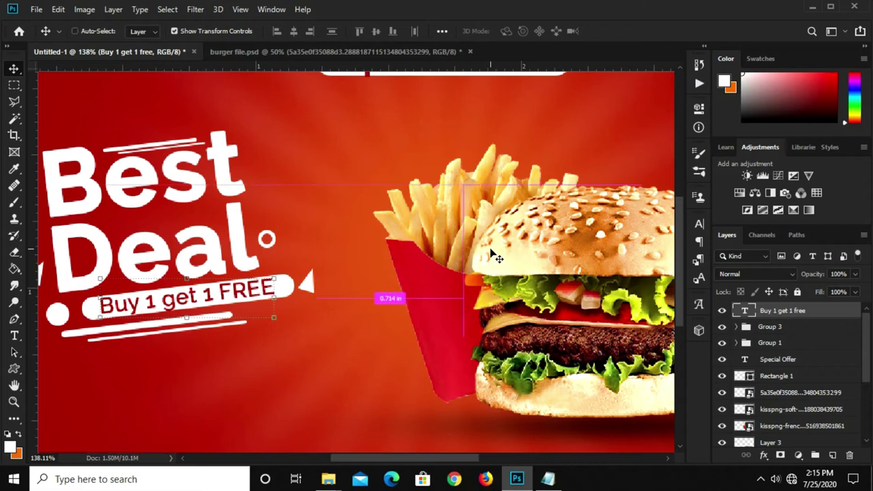
key(ctrl+minus)
key(ctrl+minus)
click(304, 414)
key(ctrl+plus)
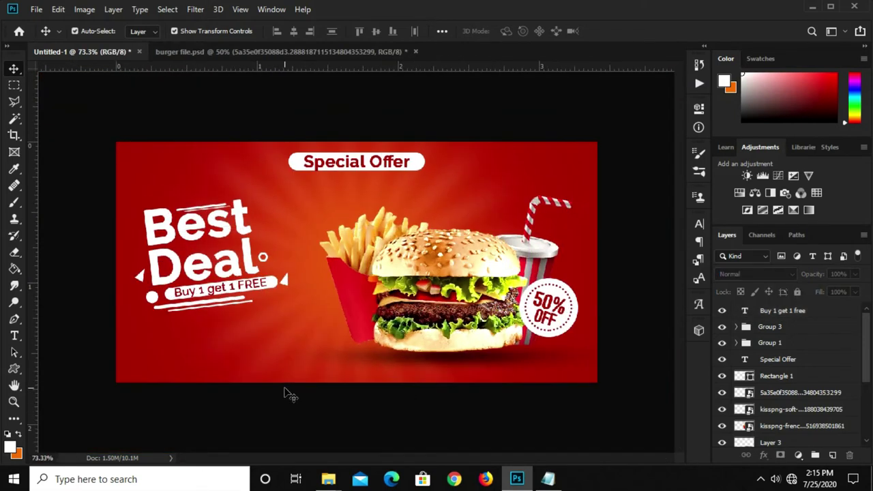
key(ctrl+plus)
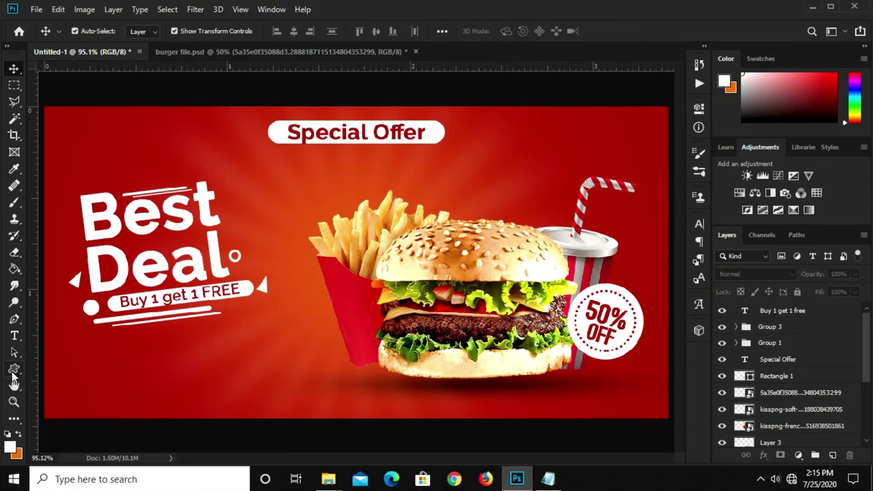
right_click(10, 374)
click(58, 383)
- Draw a rectangle at the banner's bottom left with 15 px rounded corners
right_click(14, 374)
click(58, 367)
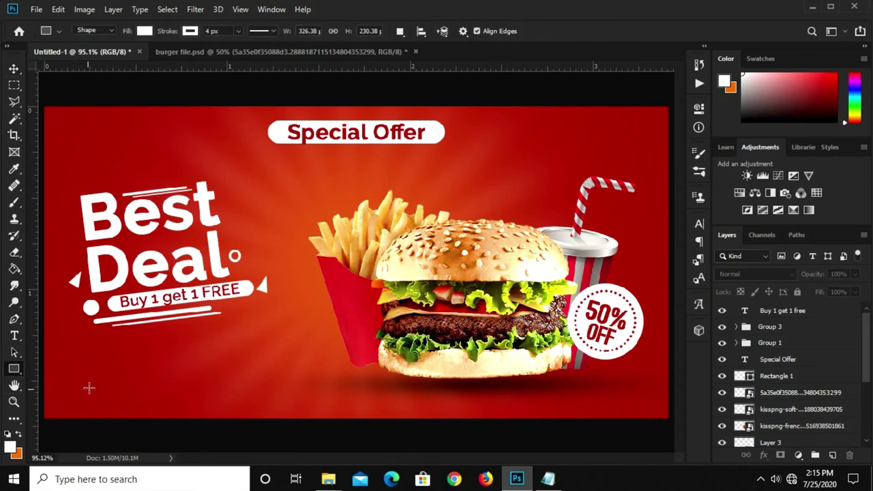
drag(86, 391, 186, 410)
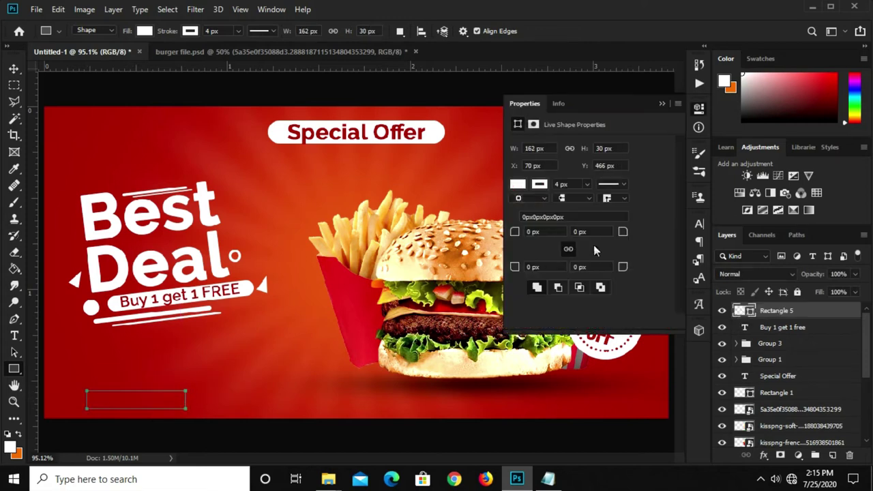
drag(626, 235, 658, 245)
text(15)
key(Return)
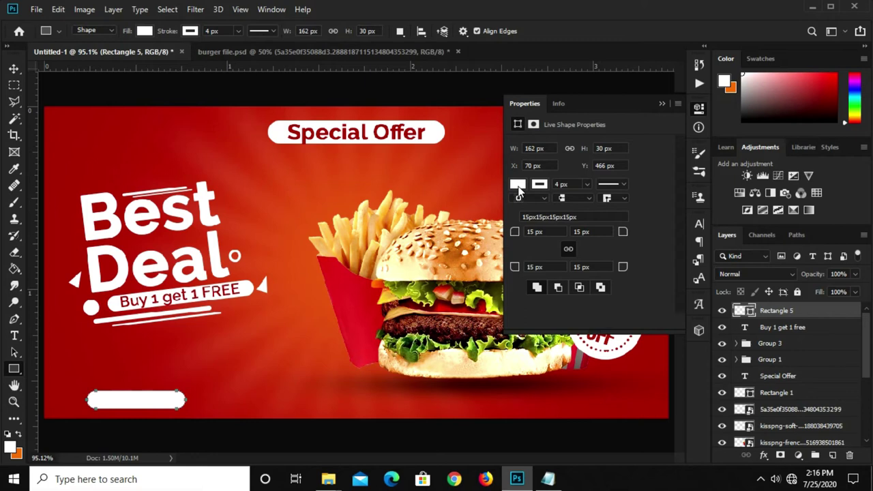
- Remove the rectangle's fill, keeping the white outline, and make it slightly taller
click(518, 186)
click(526, 210)
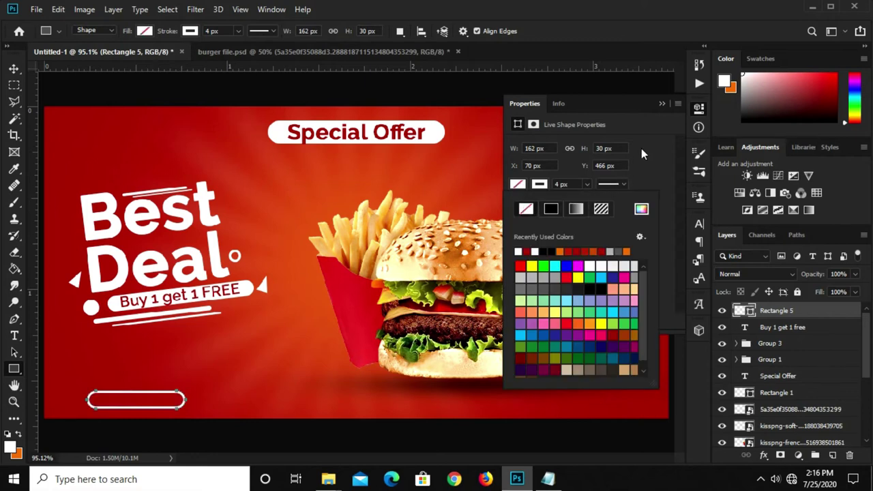
click(642, 154)
key(v)
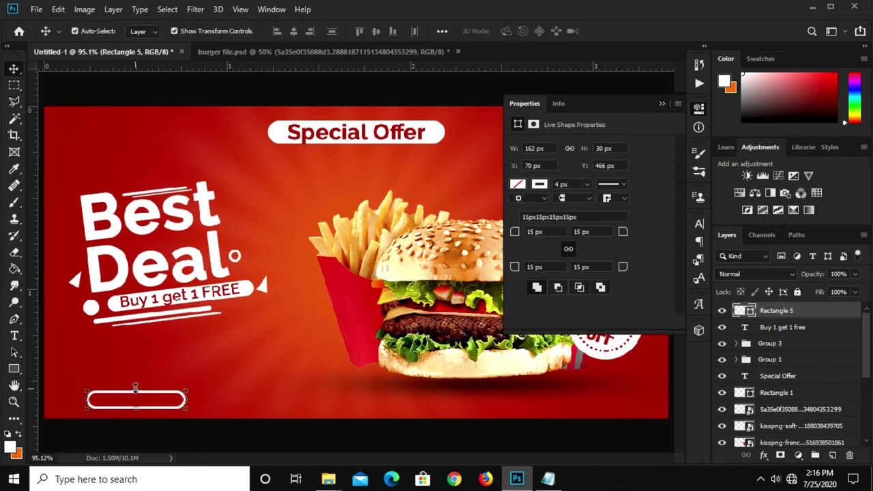
drag(136, 387, 135, 384)
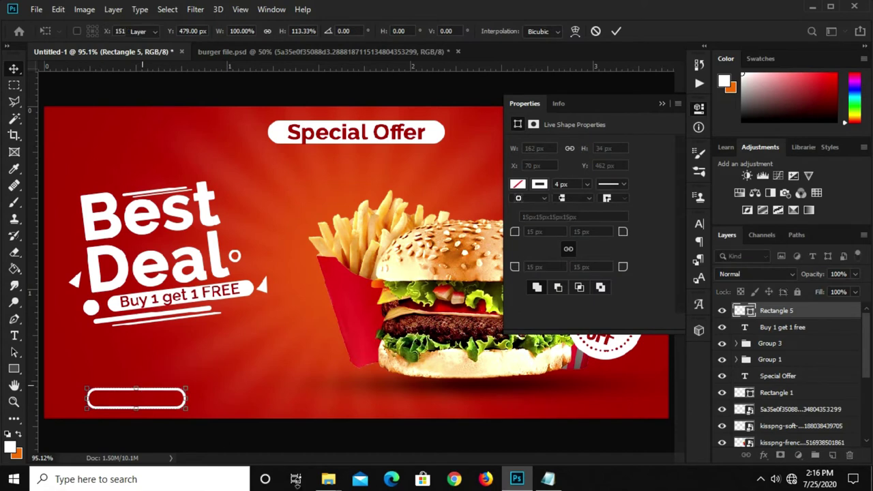
key(Return)
- Copy the line 'order now.' from the banner notes
click(548, 479)
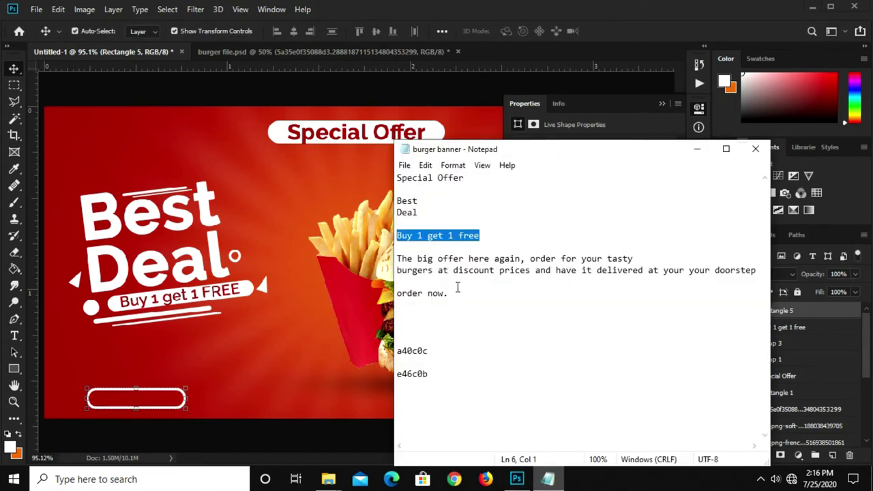
drag(457, 294, 397, 293)
right_click(408, 296)
click(442, 145)
click(278, 368)
- Paste 'order now.' as a new text layer and colour it white
click(16, 338)
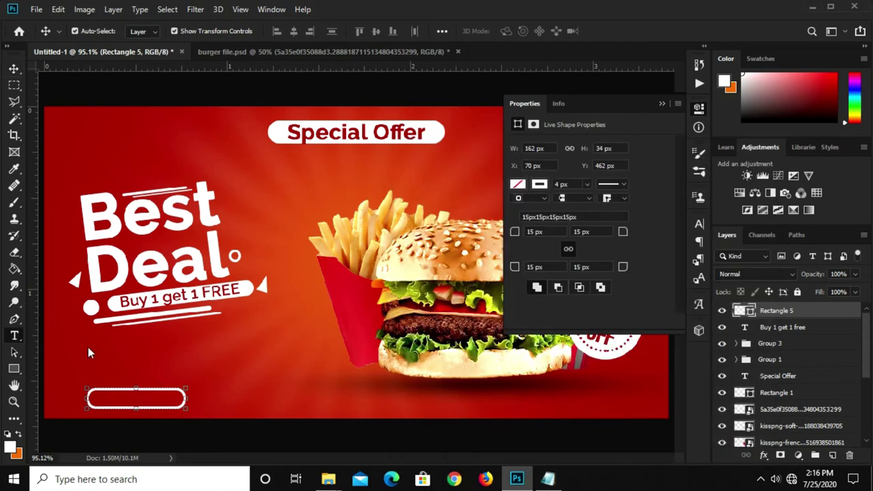
click(203, 362)
key(ctrl+v)
click(614, 32)
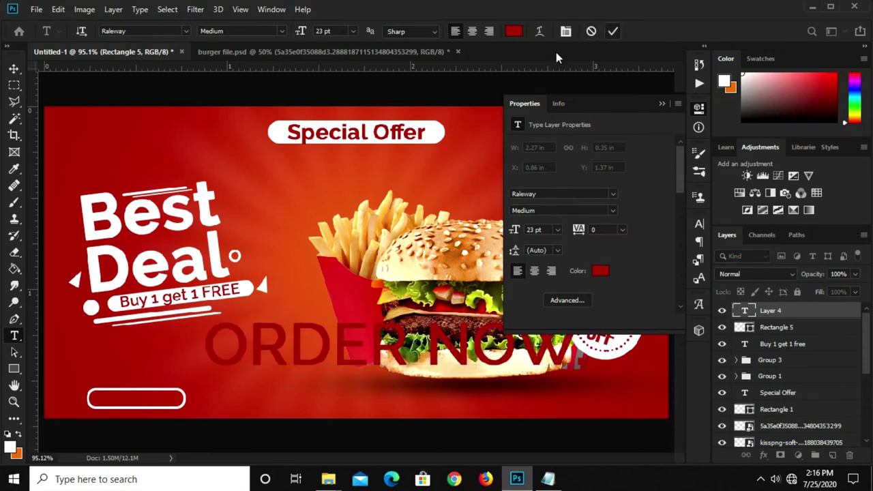
click(601, 271)
drag(327, 280, 274, 239)
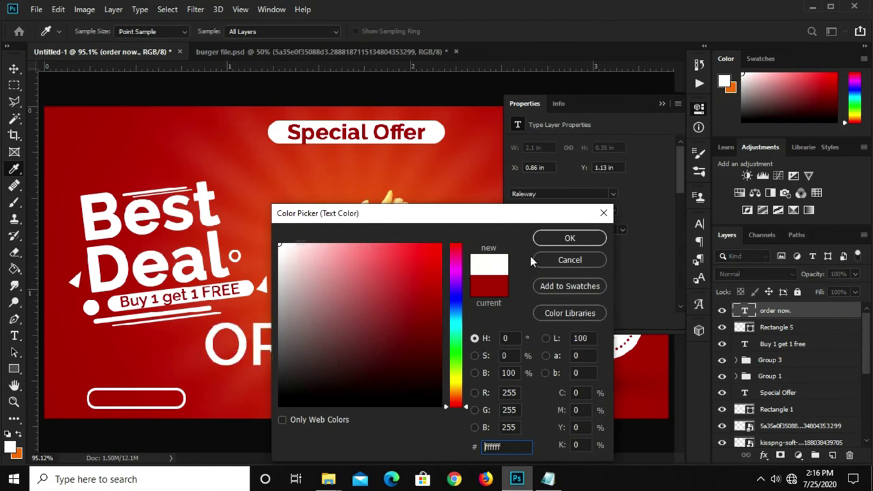
click(582, 238)
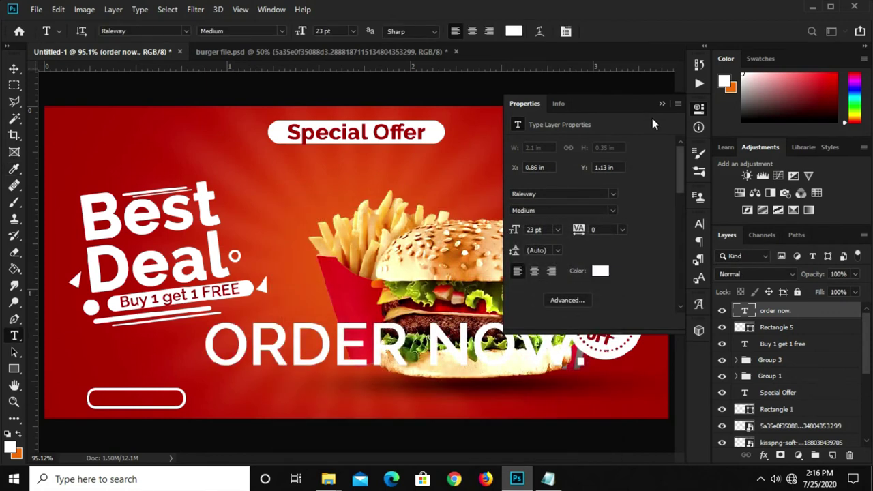
- Scale and move the ORDER NOW text to fill the rounded button
click(14, 69)
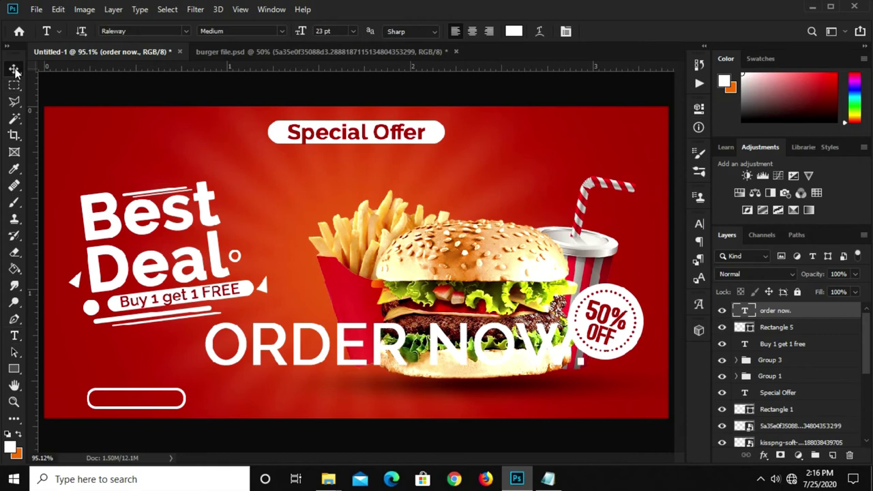
key(ctrl+t)
mouse_move(395, 315)
mouse_down()
mouse_move(385, 374)
mouse_move(135, 389)
mouse_move(149, 407)
mouse_move(205, 413)
mouse_up()
scroll(142, 393, up, 1)
scroll(141, 393, up, 2)
drag(132, 387, 136, 389)
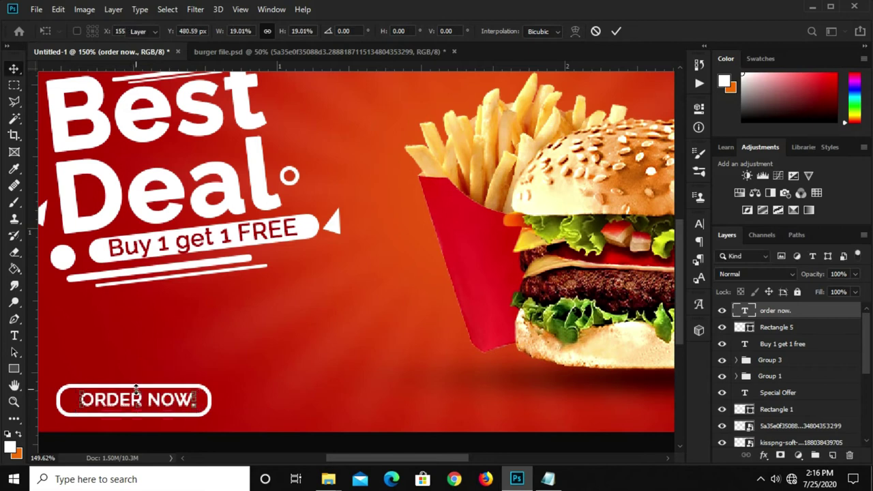
key(Return)
- Narrow the rounded button outline to fit snugly around ORDER NOW
click(208, 403)
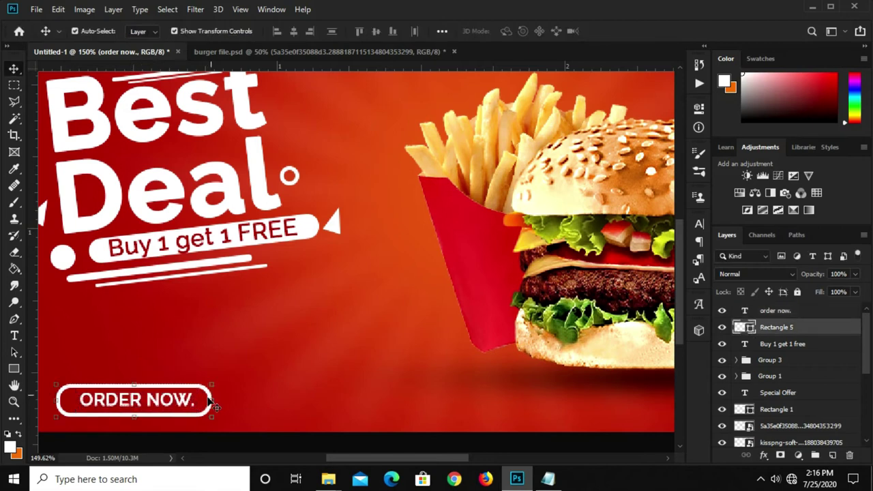
key(ctrl+t)
drag(212, 400, 195, 403)
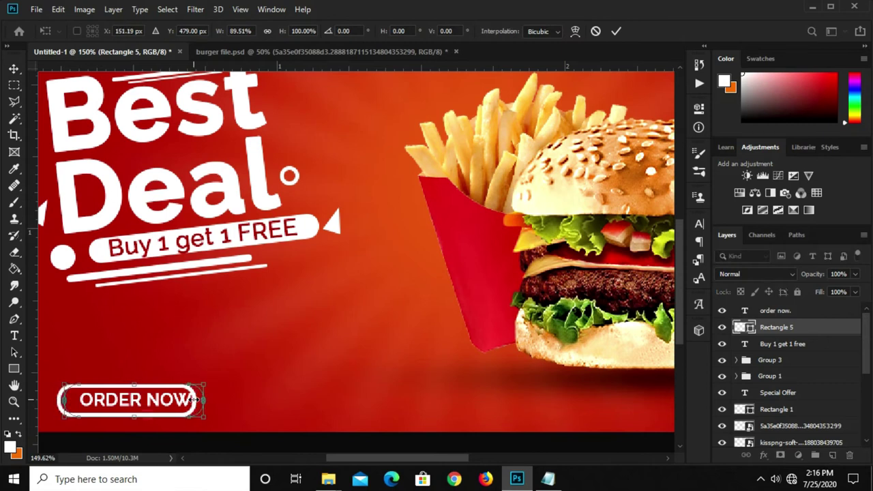
key(Return)
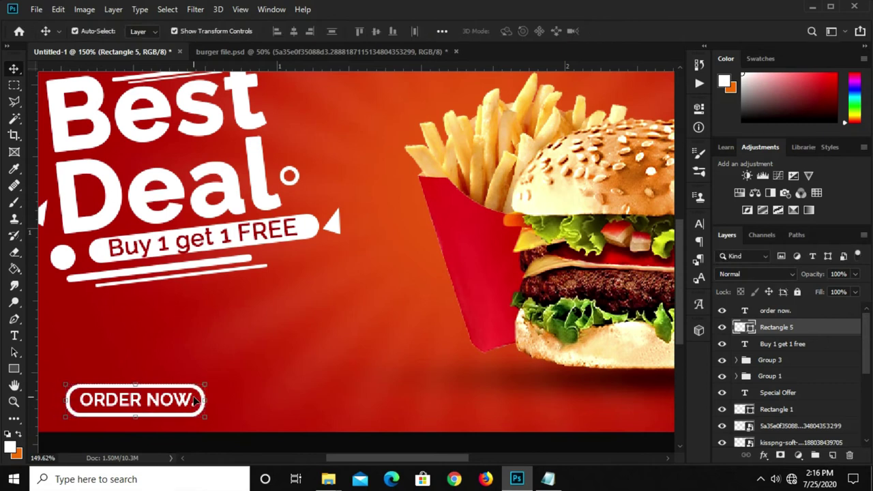
key(ctrl+minus)
key(ctrl+minus)
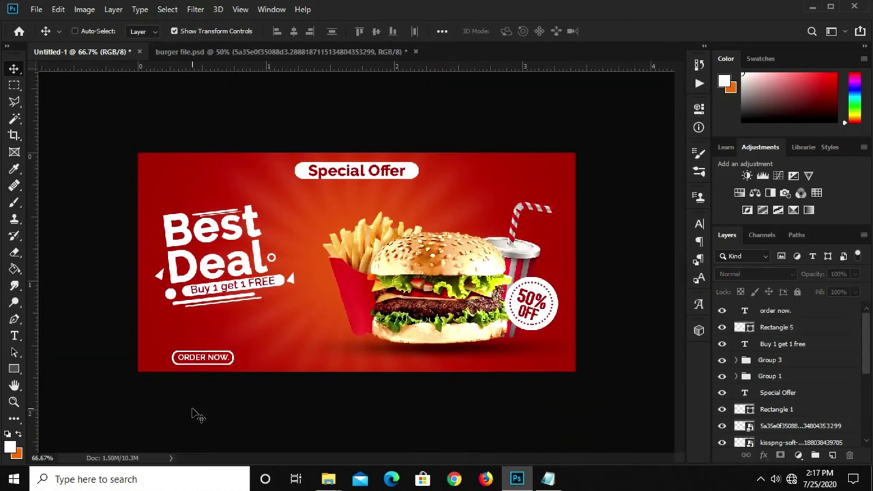
key(ctrl+0)
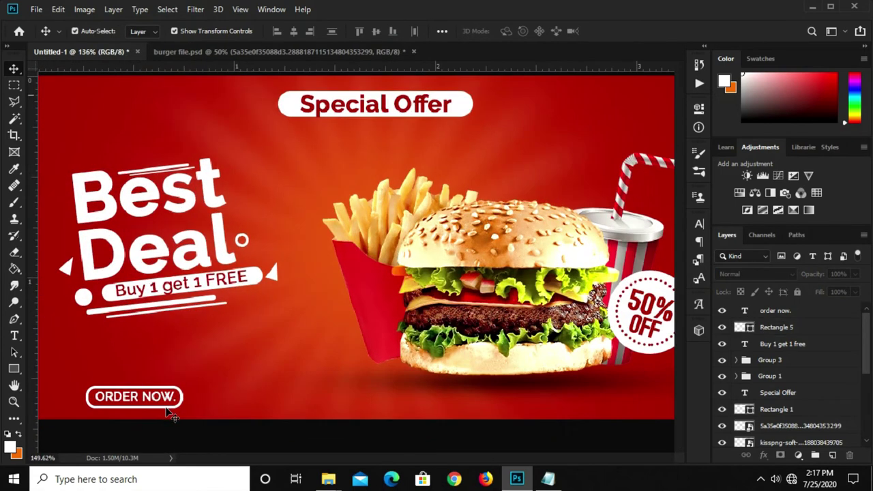
scroll(164, 411, up, 3)
- Edit the button text to read ORDER NOW without the trailing period
click(182, 393)
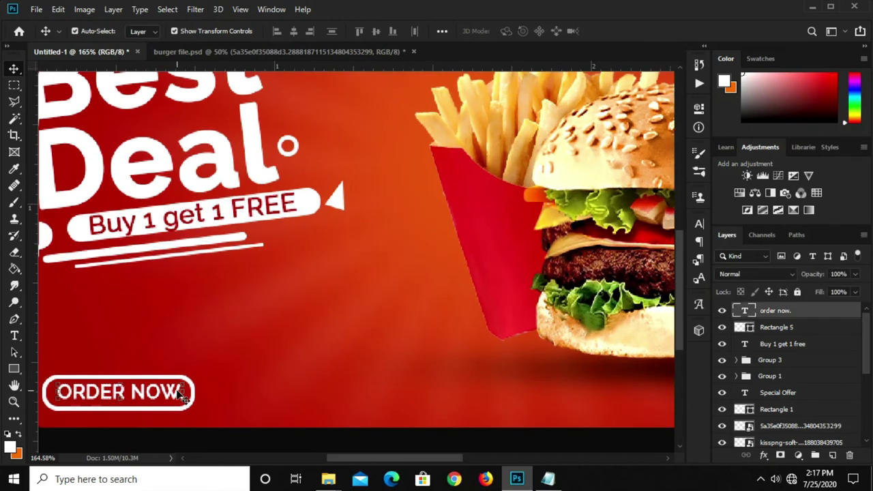
double_click(181, 393)
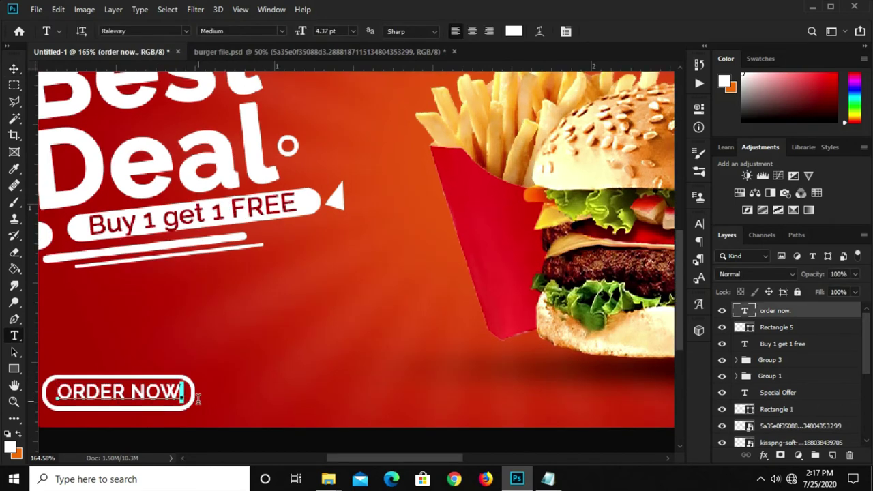
click(276, 250)
key(v)
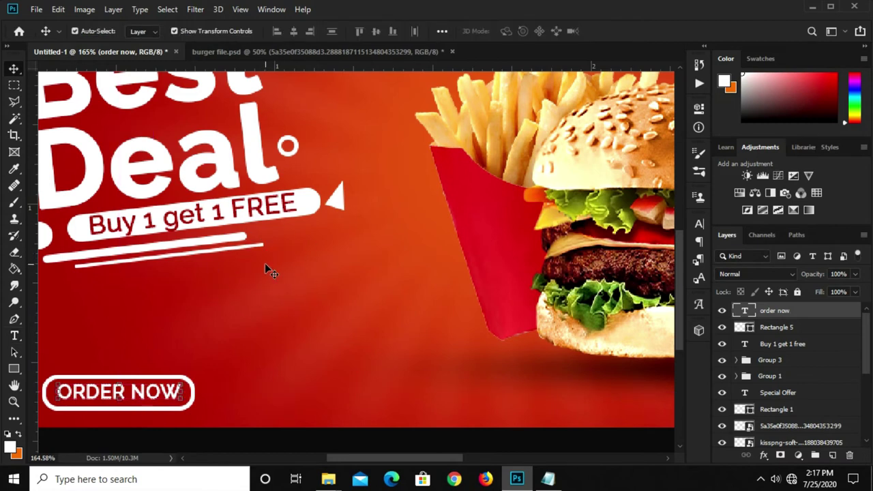
key(ctrl+minus)
key(ctrl+minus)
click(230, 388)
scroll(205, 378, up, 1)
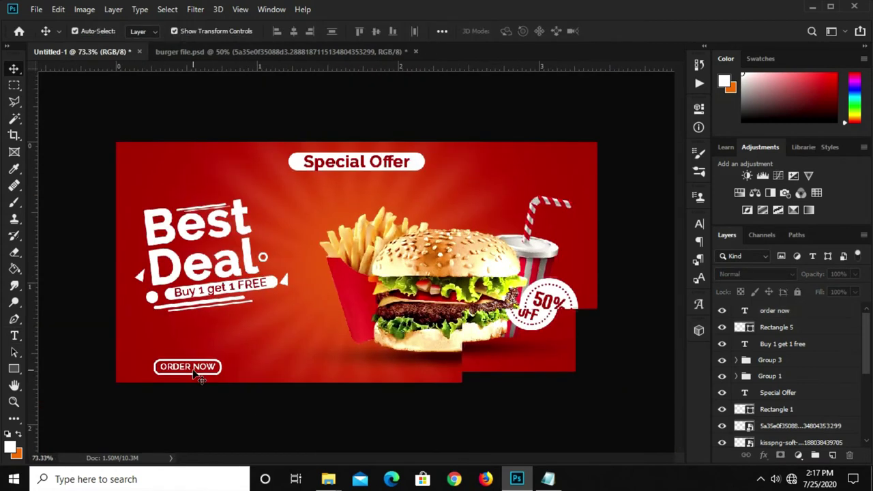
- Copy the two-line offer paragraph from the banner notes
click(548, 479)
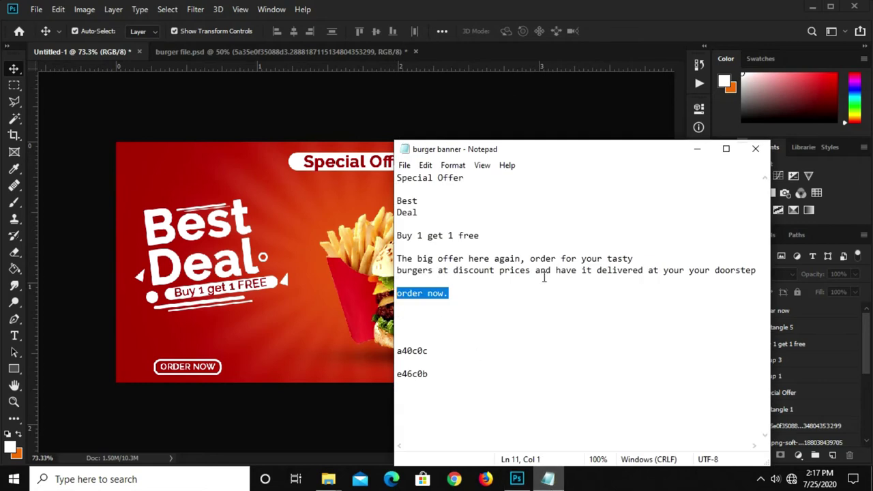
drag(761, 271, 397, 260)
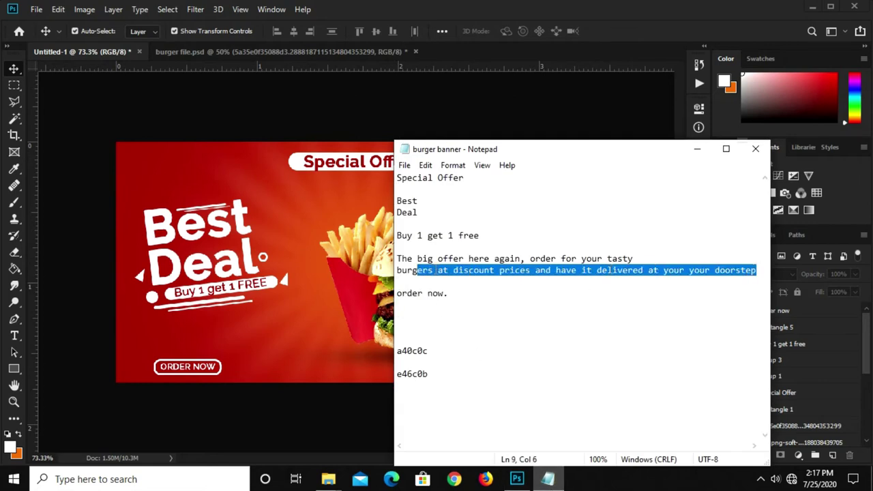
right_click(400, 261)
click(440, 301)
- Group the 'Buy 1 get 1 free' layer with the Best Deal group and nudge it up
click(202, 345)
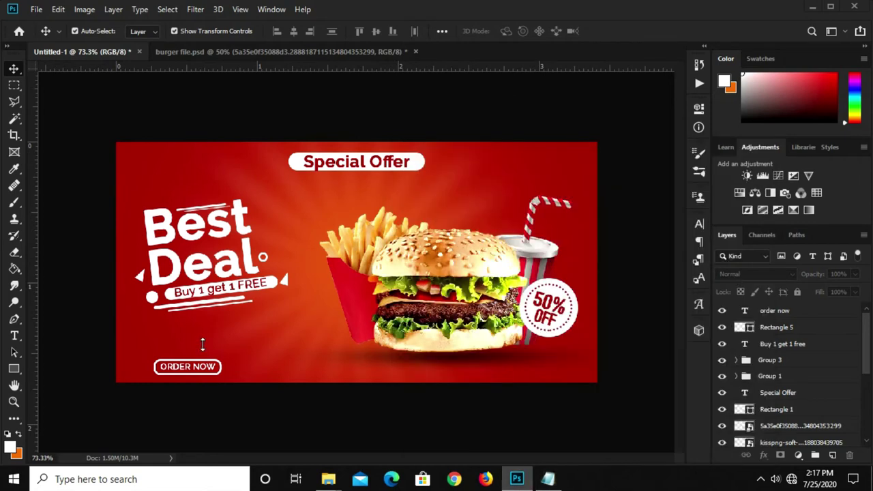
click(769, 360)
key(shift+Up)
key(shift+Up)
key(shift+Up)
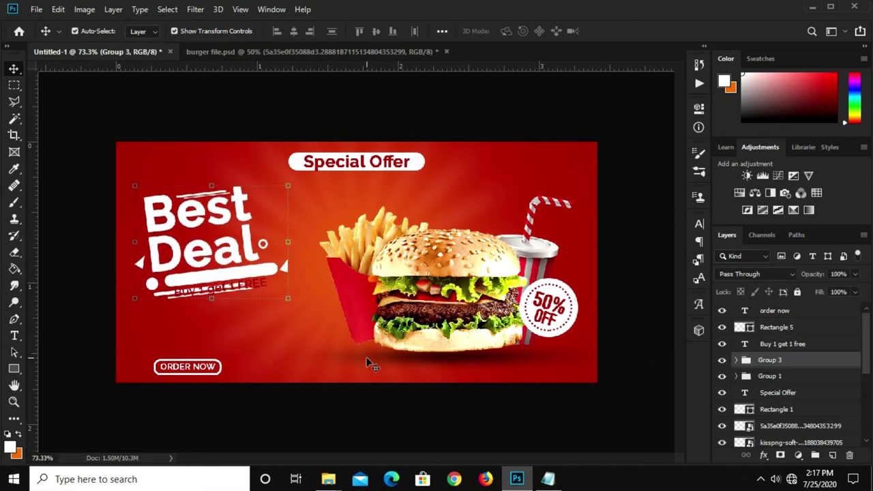
key(shift+Down)
key(shift+Down)
key(shift+Down)
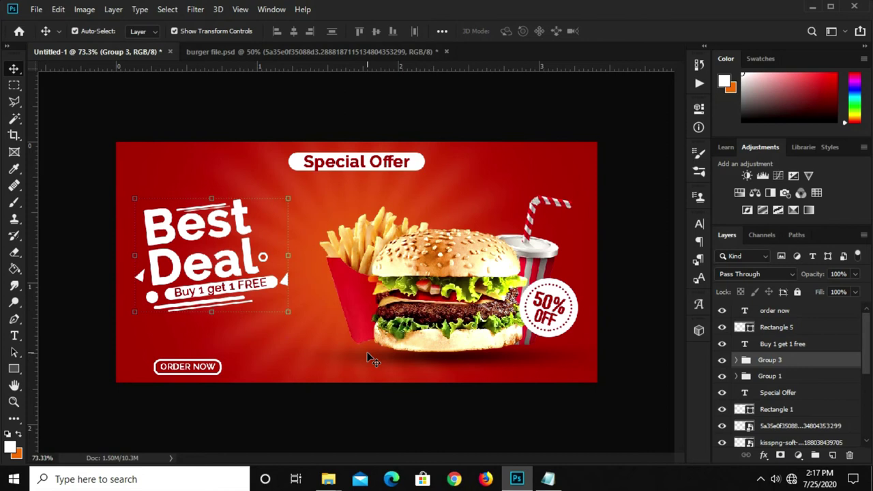
click(787, 347)
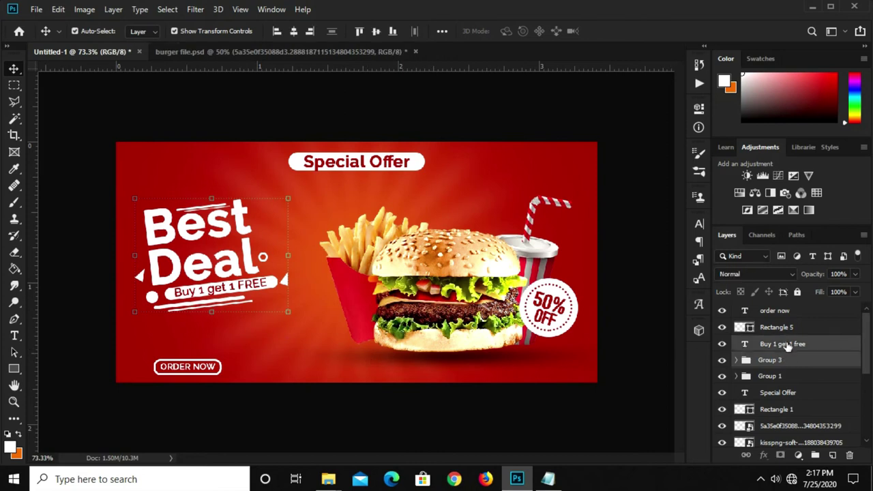
key(ctrl+g)
click(720, 346)
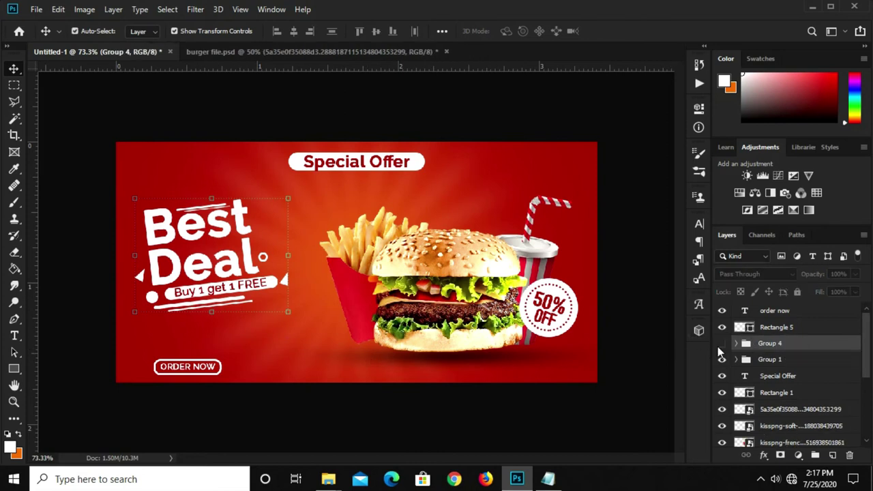
click(720, 346)
key(Up)
key(Up)
key(Up)
key(Up)
key(Up)
key(Up)
key(Up)
key(Up)
key(Up)
key(Up)
key(Up)
click(204, 407)
click(13, 336)
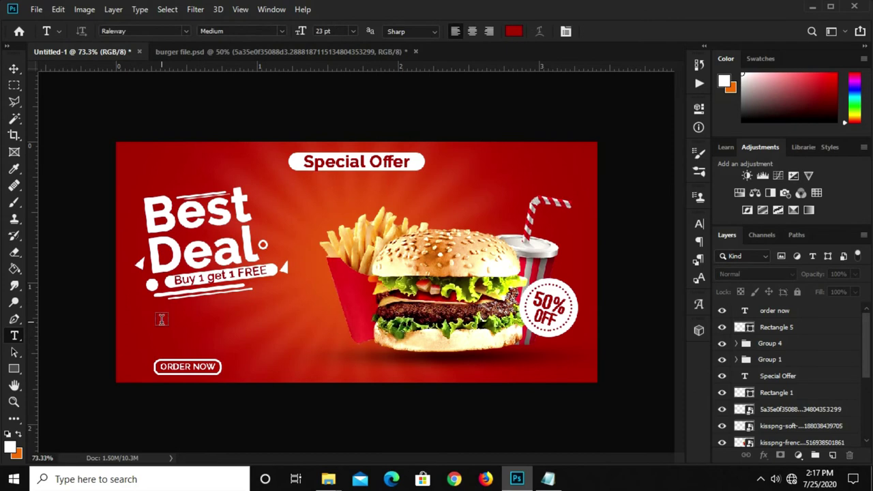
- Paste the offer paragraph as a new white (ffffff) text block on the banner
key(ctrl+plus)
text(ffffff)
click(569, 238)
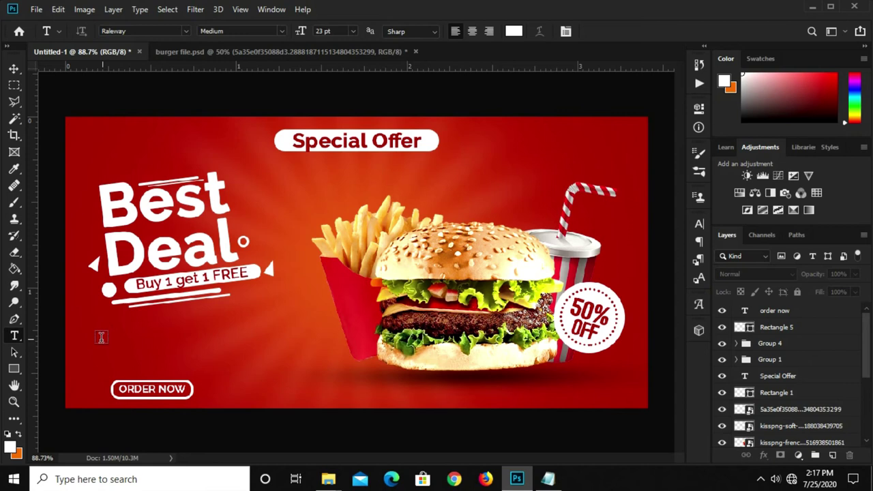
click(101, 337)
key(ctrl+v)
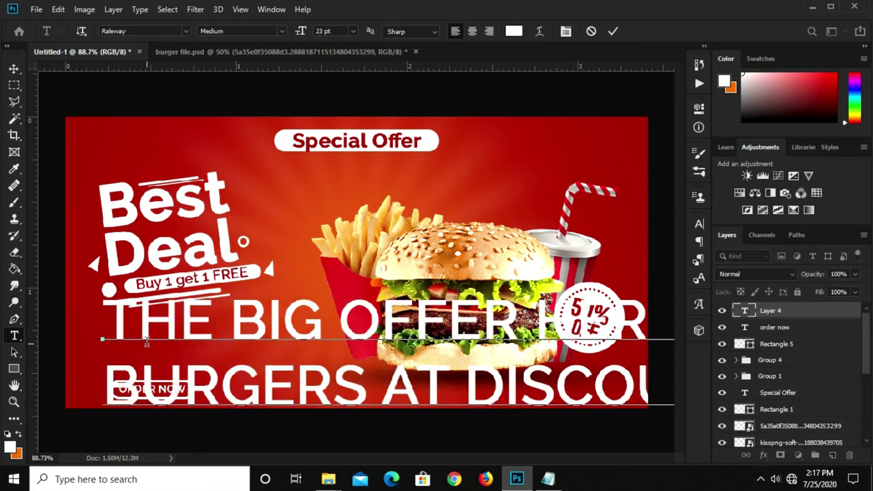
click(612, 32)
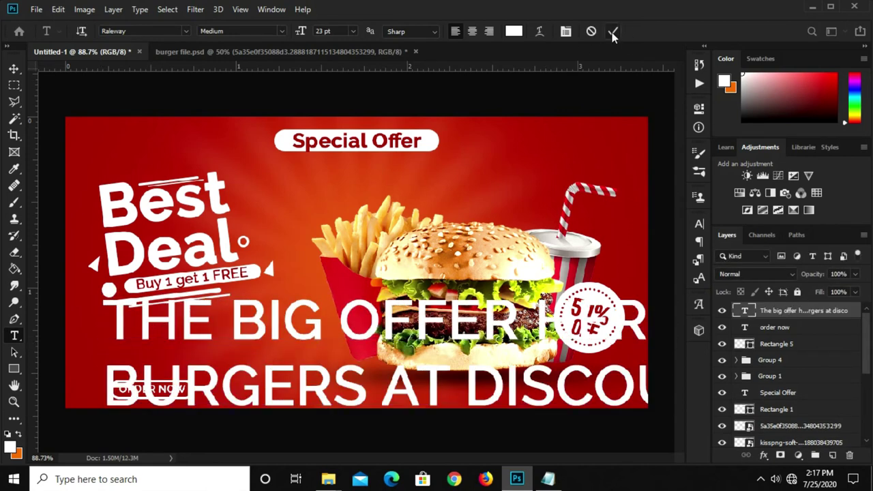
- Set the offer paragraph to 6 pt with All Caps turned off
key(v)
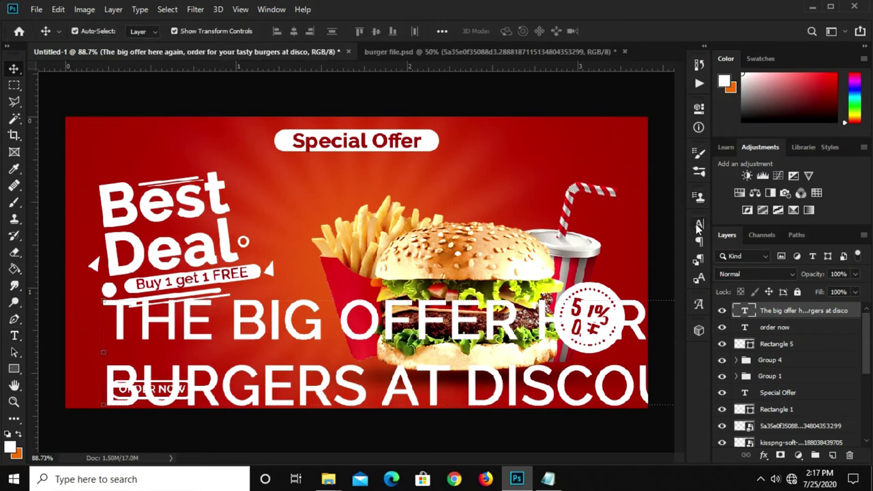
click(698, 225)
click(606, 257)
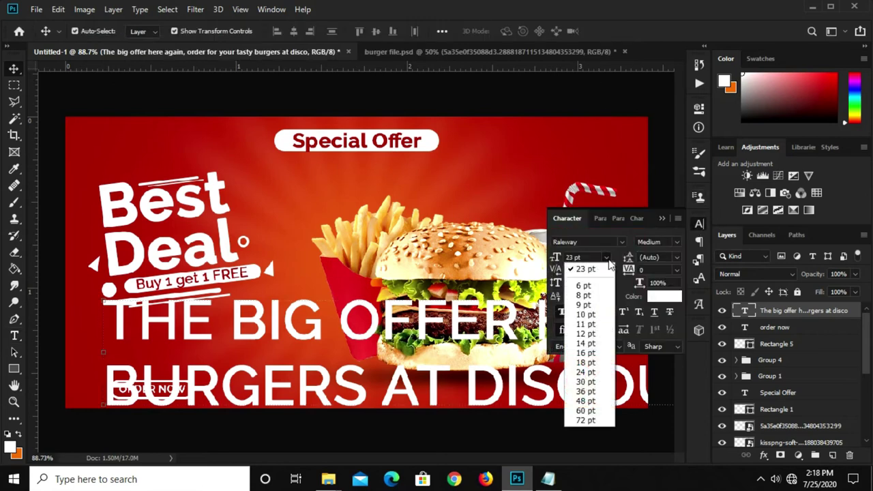
click(583, 285)
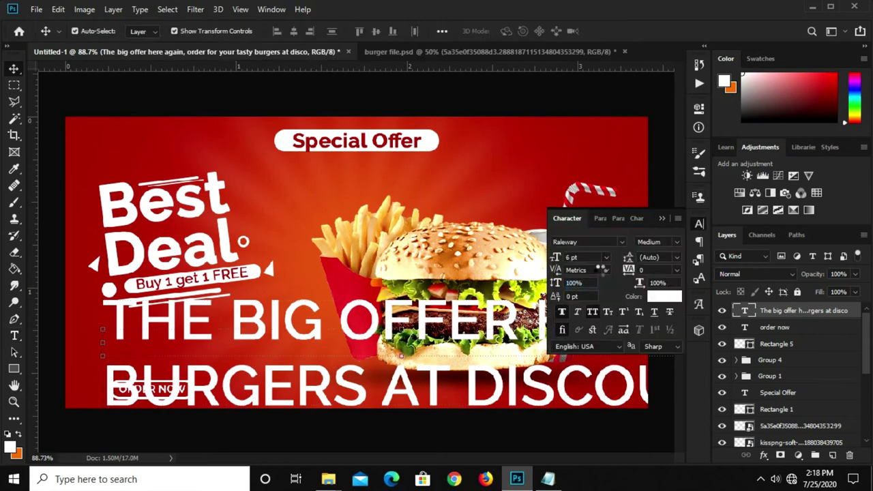
click(596, 308)
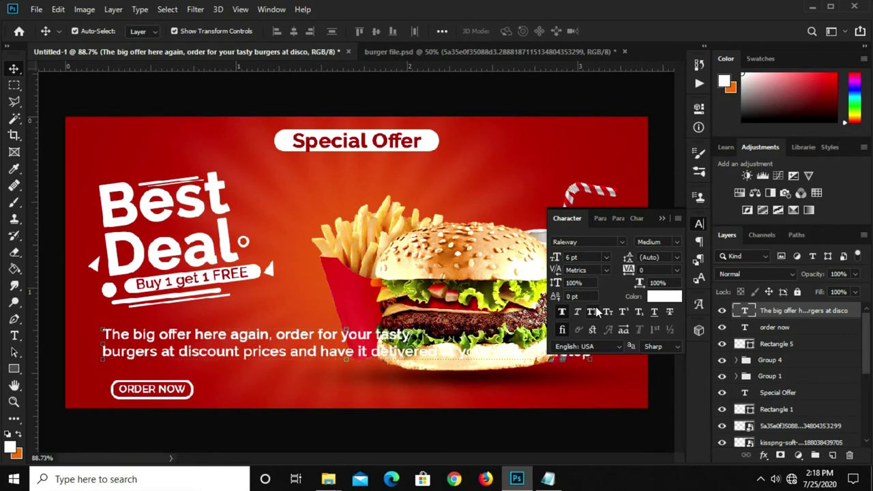
click(662, 217)
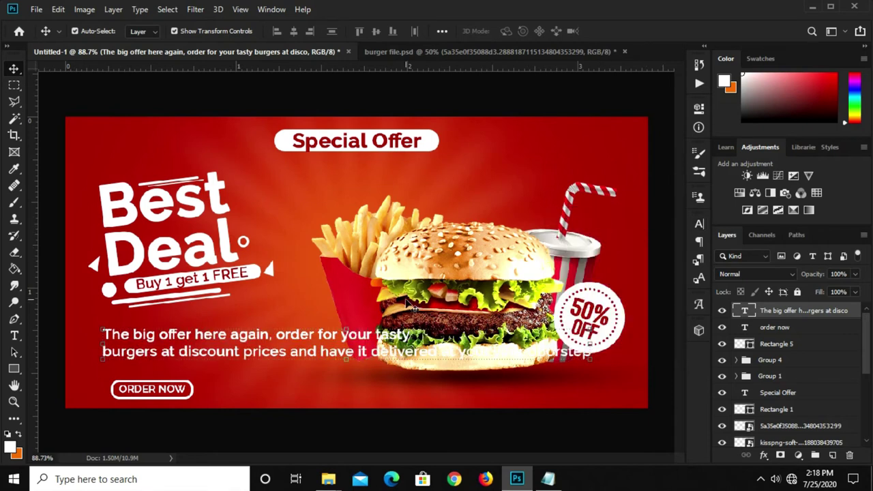
- Rewrap the paragraph into three lines, breaking after 'order for' and 'prices and'
key(t)
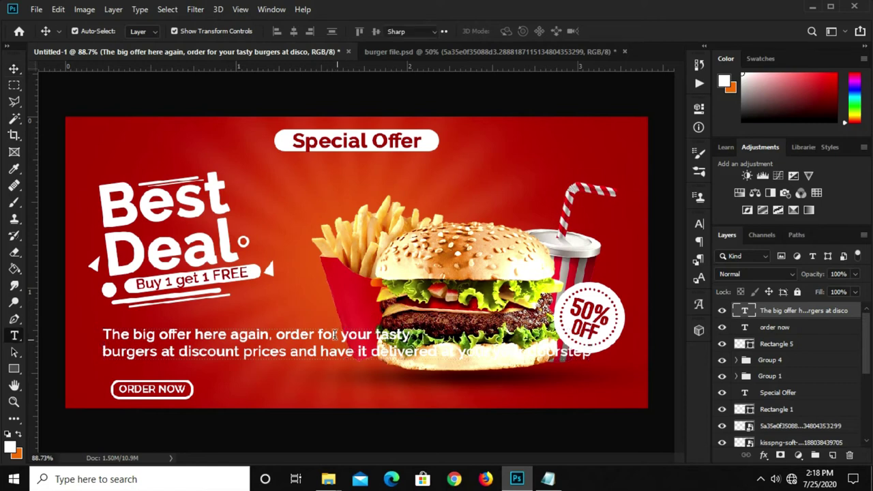
click(343, 335)
key(Return)
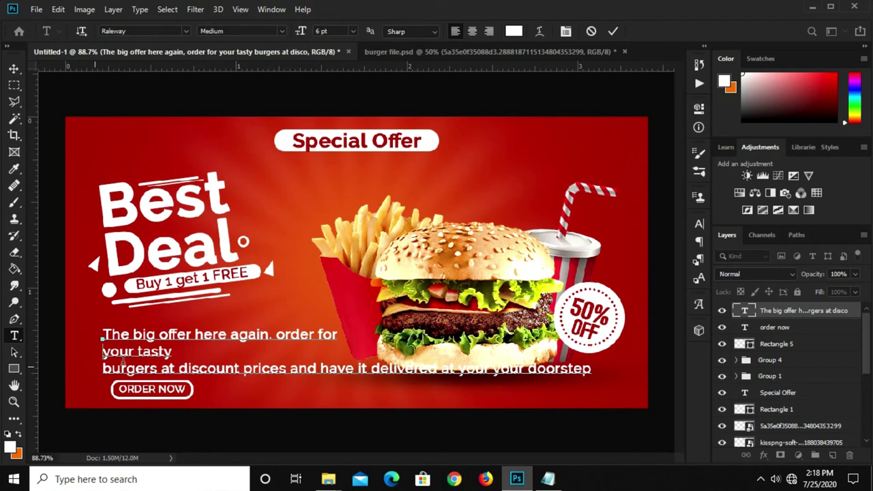
key(Delete)
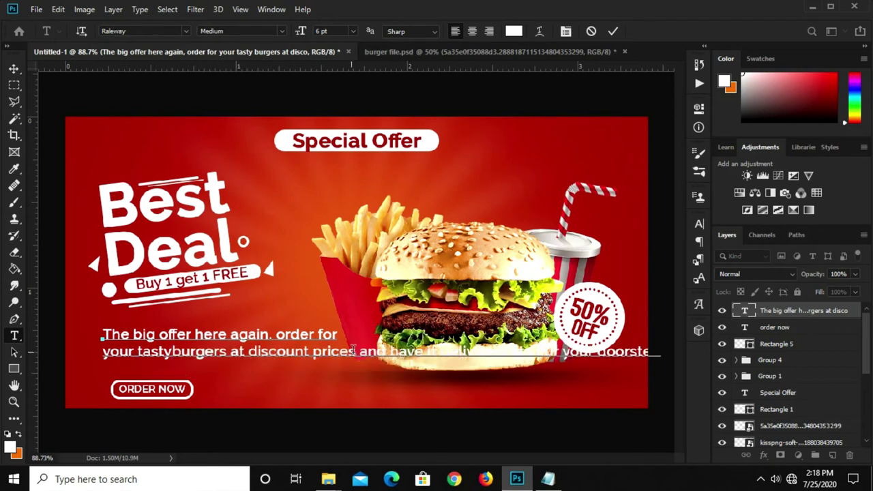
key(Return)
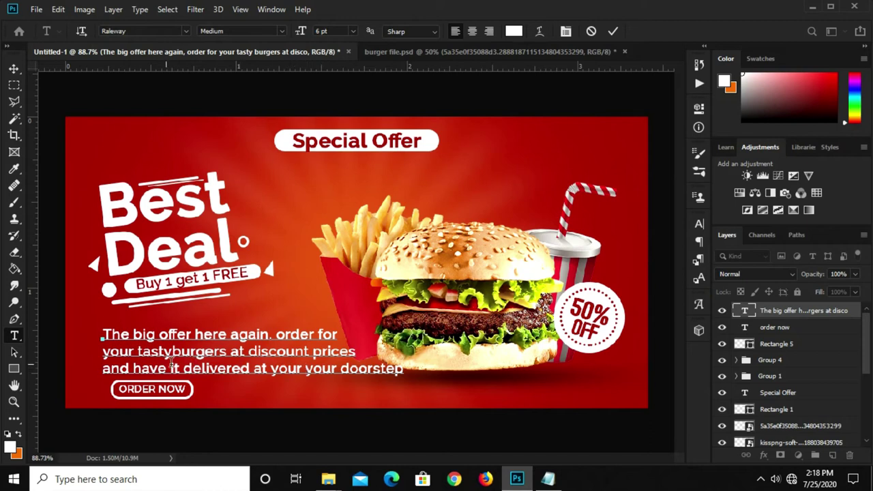
key(BackSpace)
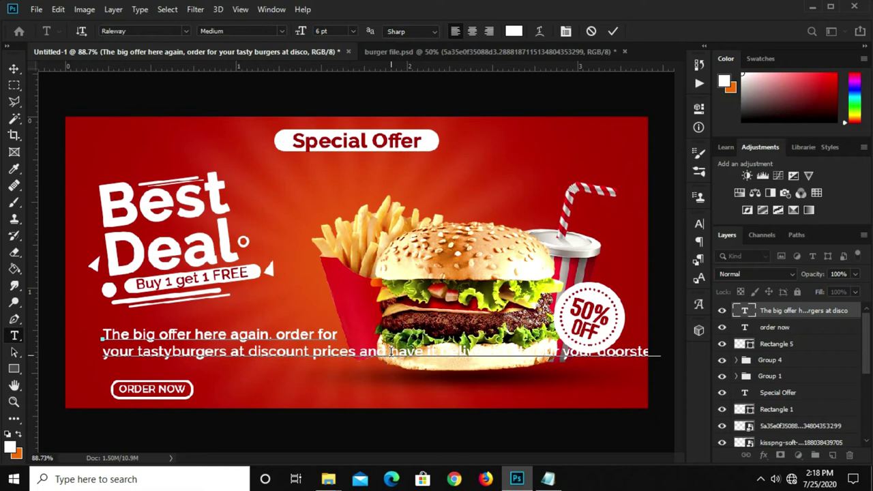
click(391, 351)
key(Return)
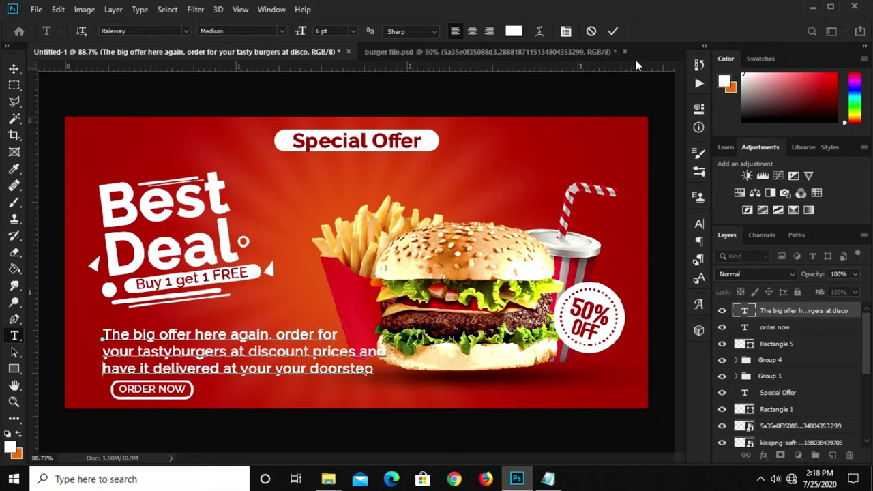
click(613, 31)
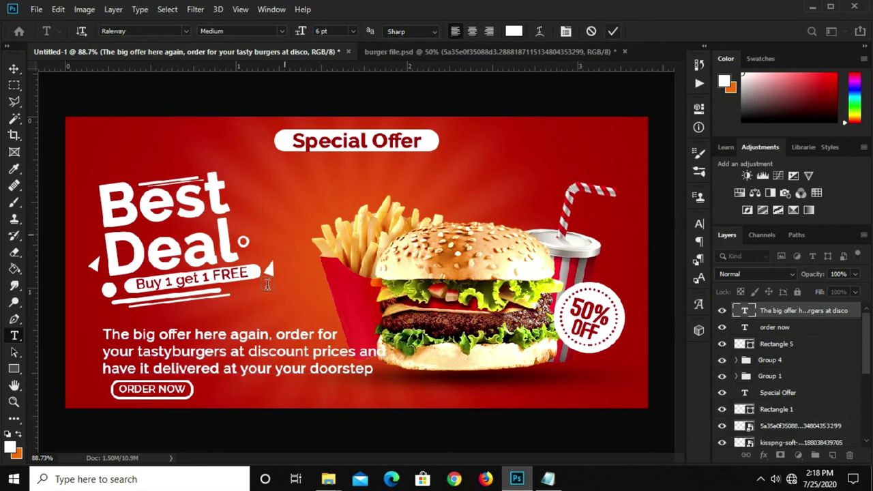
key(v)
key(ctrl+t)
- Shrink the offer paragraph to about two-thirds size and nudge it up
drag(397, 385, 276, 345)
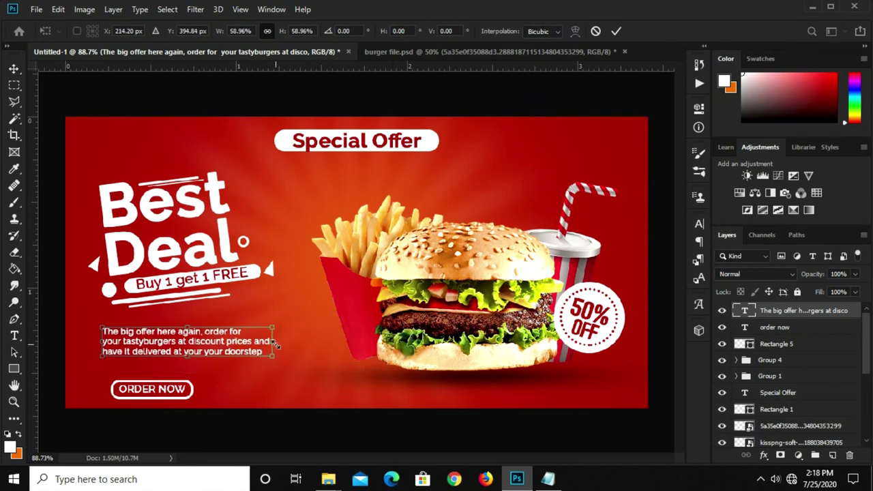
key(Return)
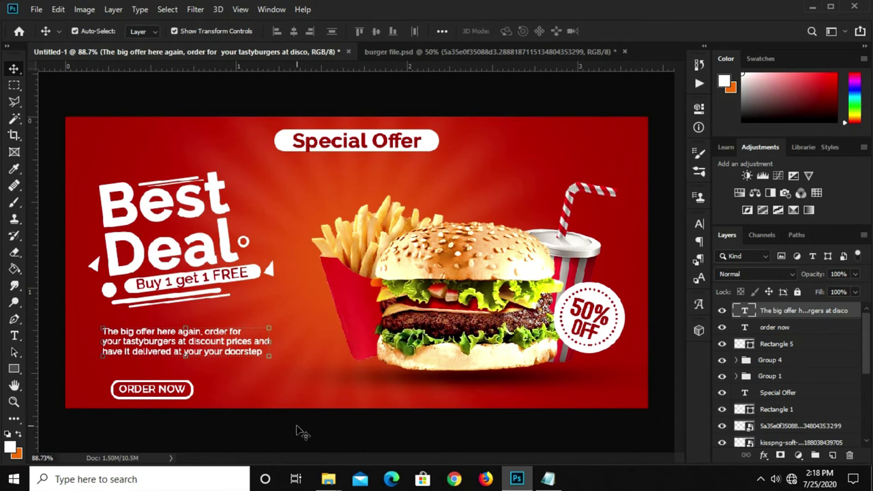
key(Up)
key(Up)
key(Up)
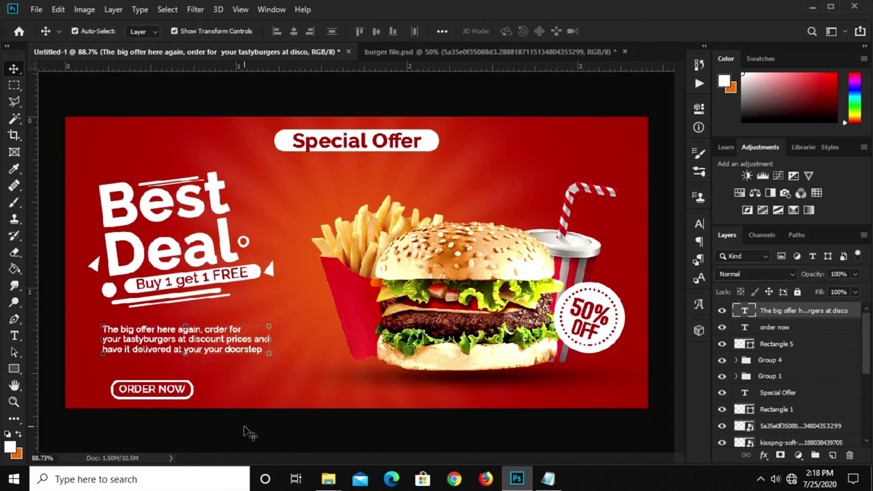
- Group the order now text and Rectangle 5 into Group 5, nudged slightly left
click(250, 434)
click(152, 389)
scroll(788, 329, up, 1)
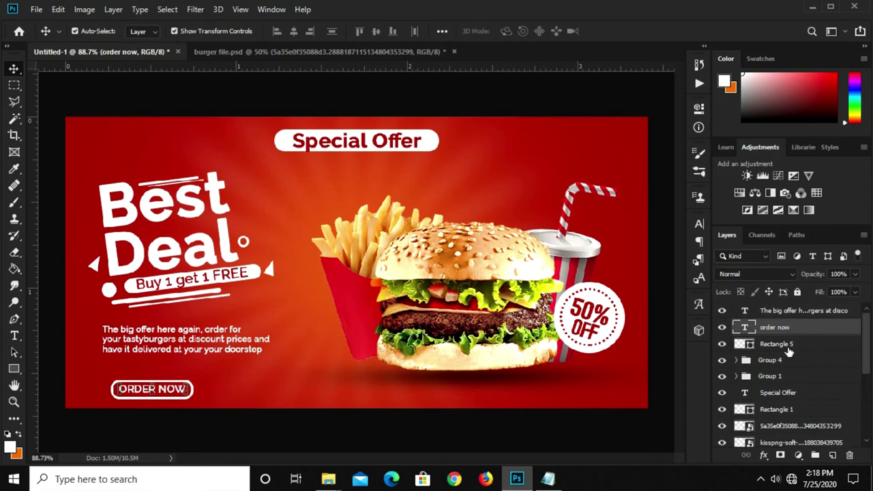
shift+click(788, 346)
key(ctrl+g)
click(722, 331)
click(722, 330)
key(Left)
key(Left)
key(Left)
key(Left)
key(Left)
key(Left)
key(Left)
key(Left)
key(Left)
key(Left)
key(Left)
key(Left)
key(Right)
key(Right)
key(Down)
- Raise the offer paragraph slightly, then switch to the burger file document
drag(201, 359, 201, 355)
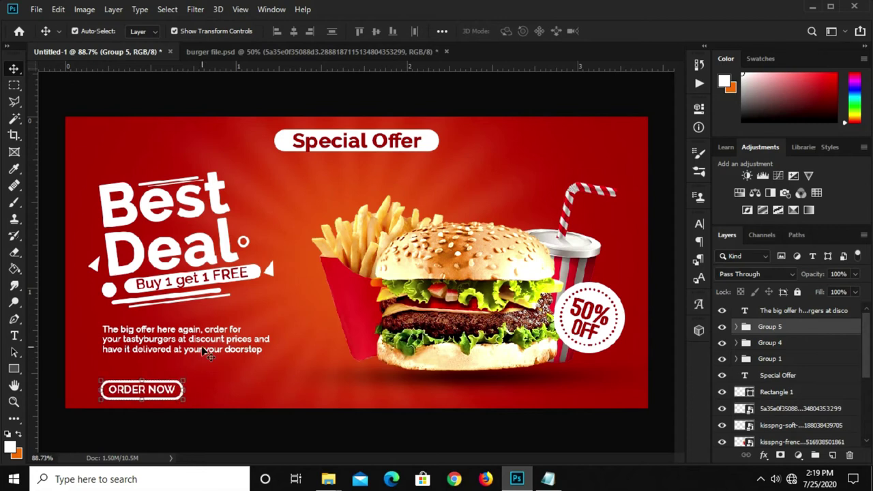
click(326, 437)
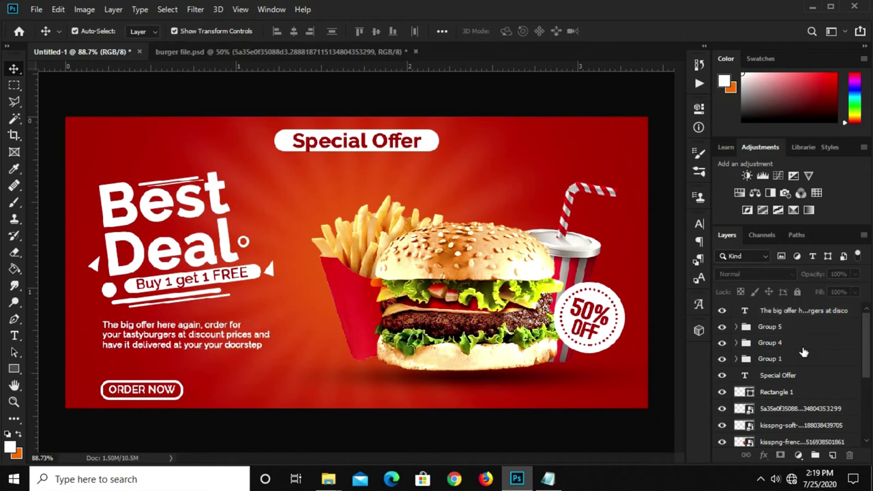
click(799, 329)
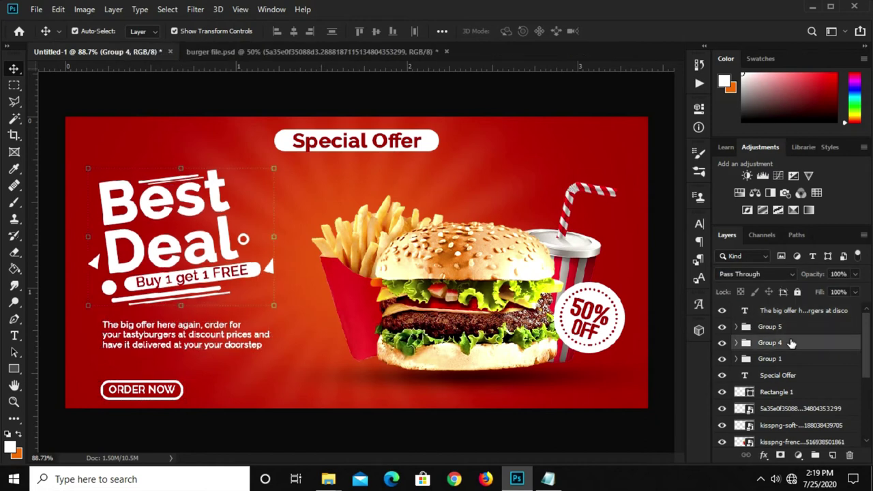
click(806, 312)
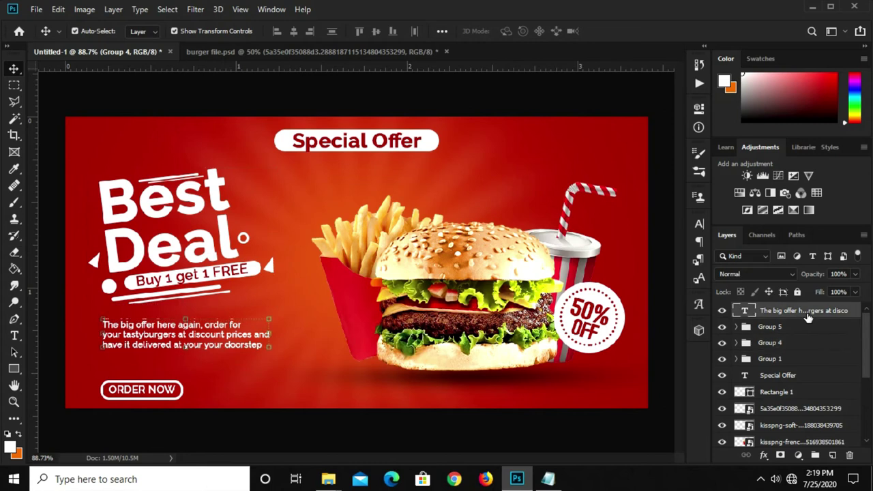
click(401, 420)
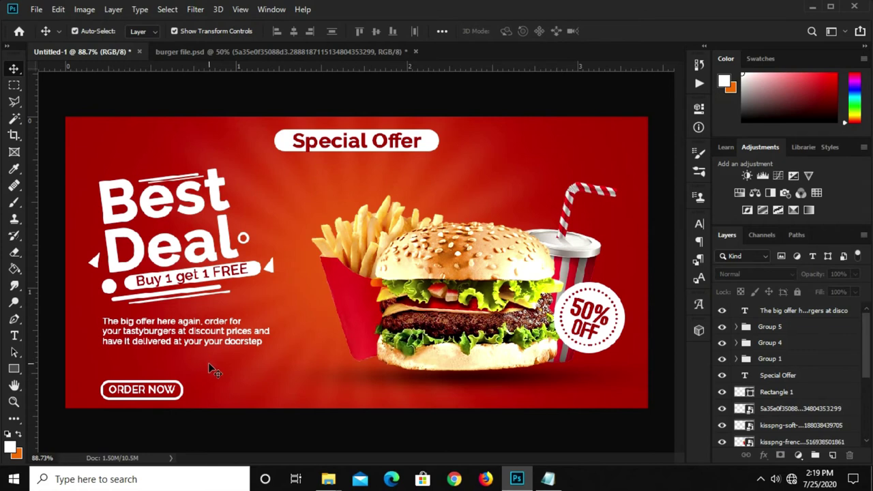
key(ctrl+minus)
click(277, 53)
- Copy the fries line-art layer into the banner and scale it down
click(723, 435)
click(275, 175)
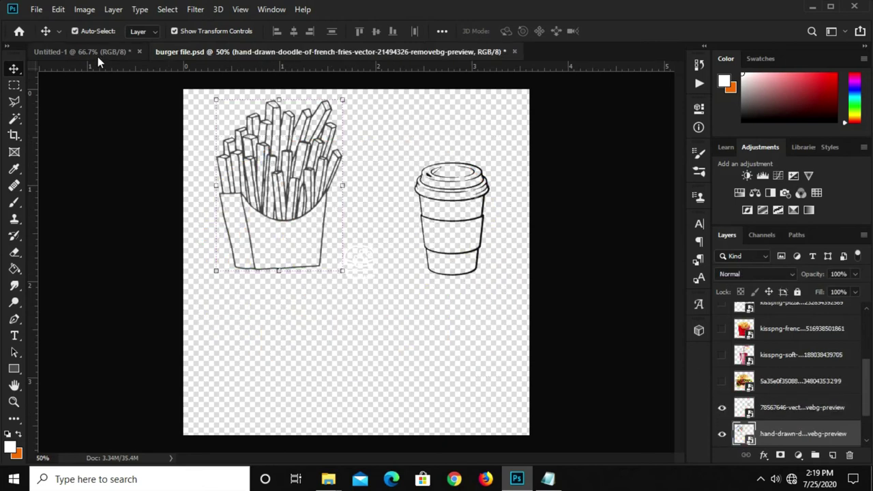
drag(89, 66, 229, 139)
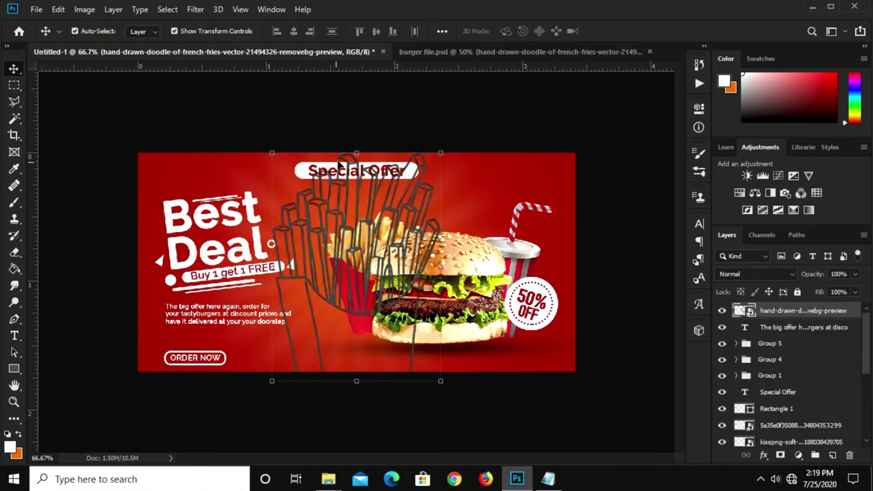
drag(365, 146, 352, 235)
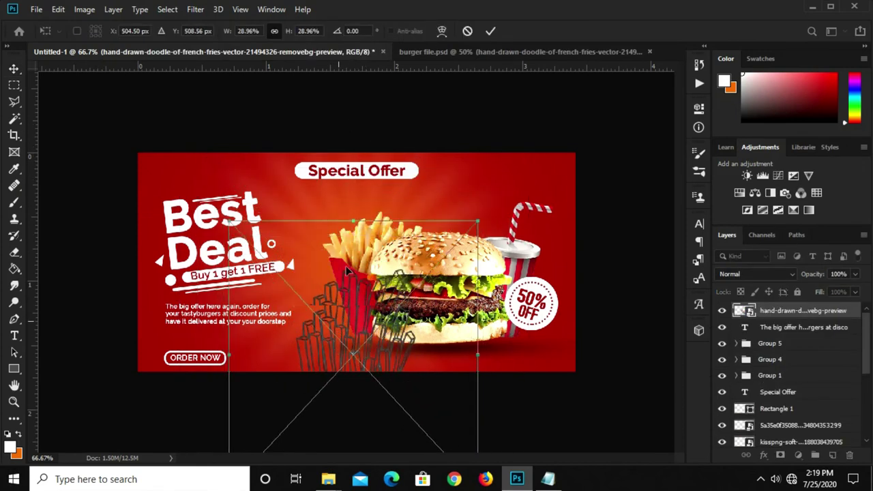
mouse_move(352, 235)
mouse_down()
mouse_move(377, 274)
mouse_move(376, 333)
mouse_move(539, 353)
mouse_up()
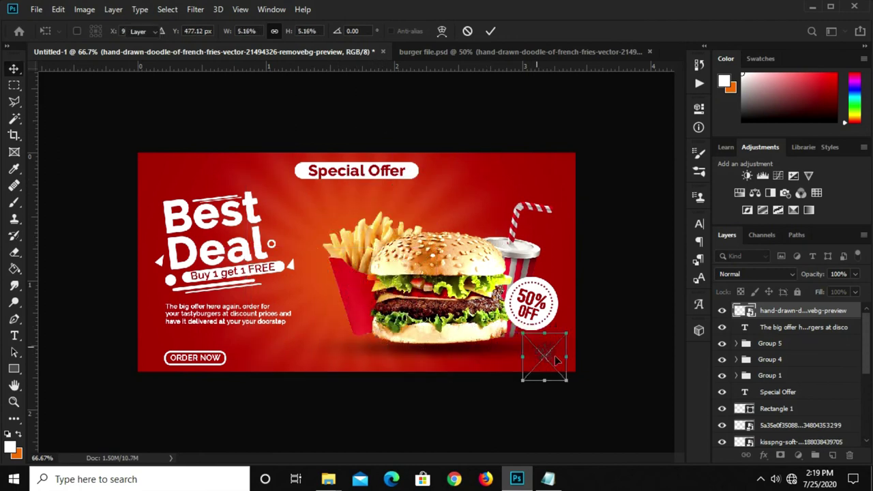
key(Return)
- Give the fries doodle a white (#ffffff) Color Overlay effect
click(763, 456)
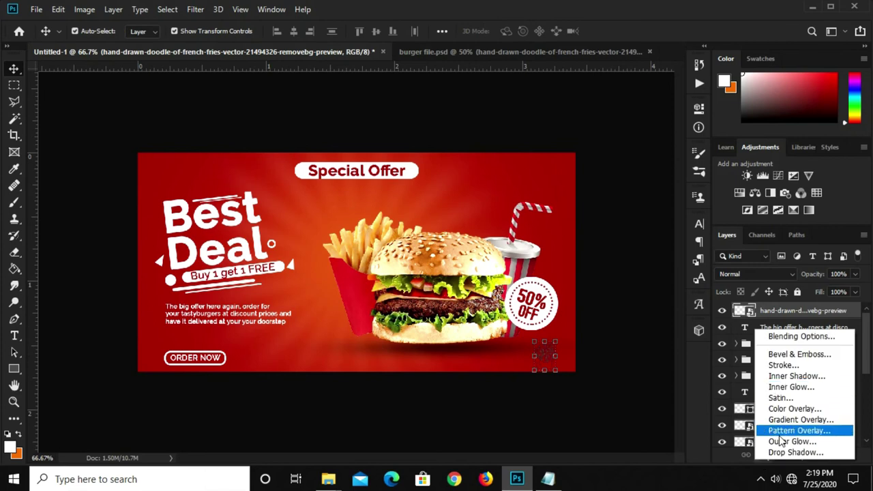
click(786, 411)
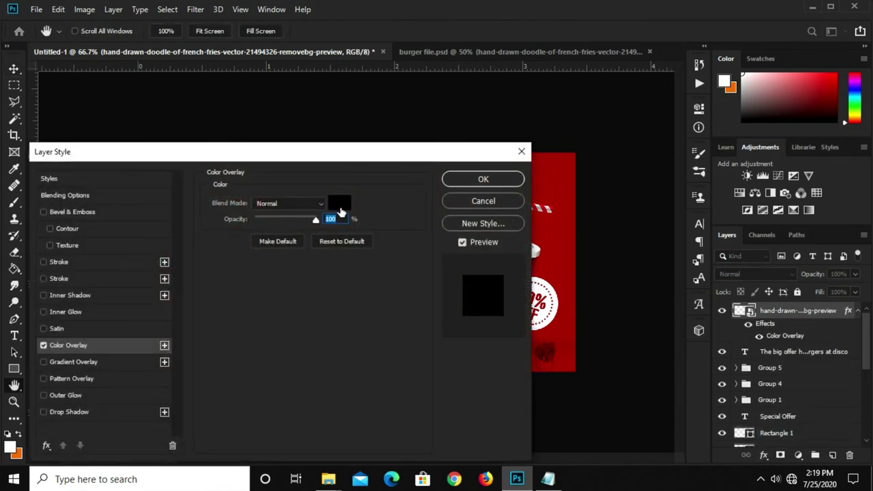
click(339, 202)
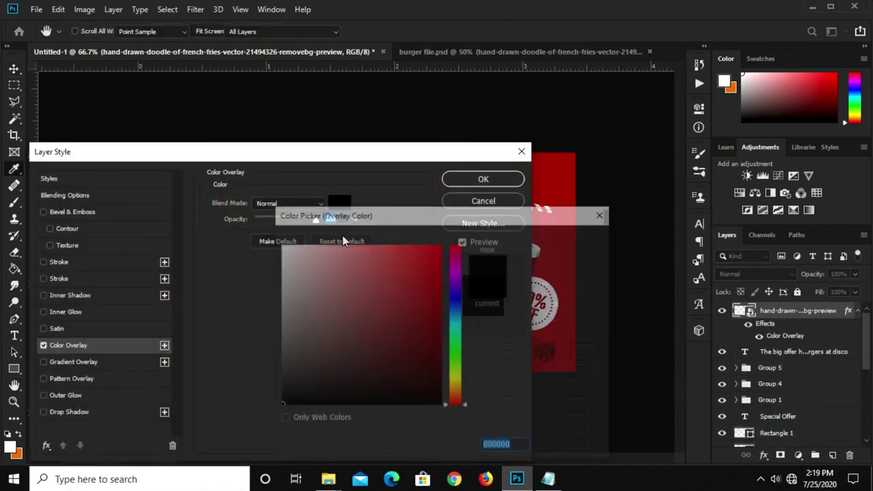
text(ffffff)
click(576, 238)
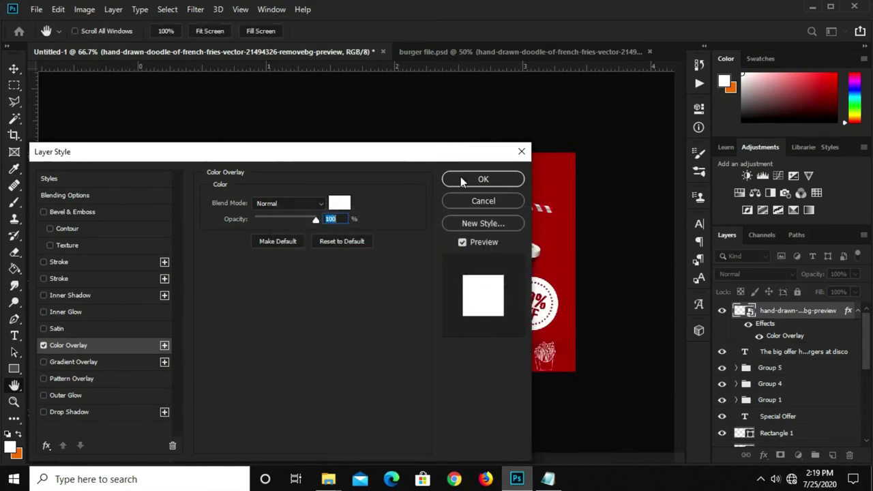
click(460, 176)
- Shrink and tilt the fries doodle, placing it beside the straw top
scroll(356, 256, up, 2)
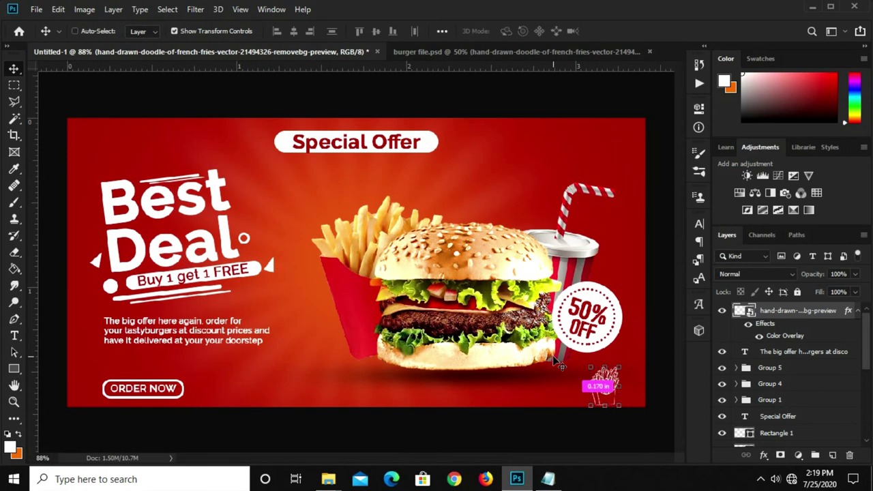
key(ctrl+t)
drag(605, 353, 609, 374)
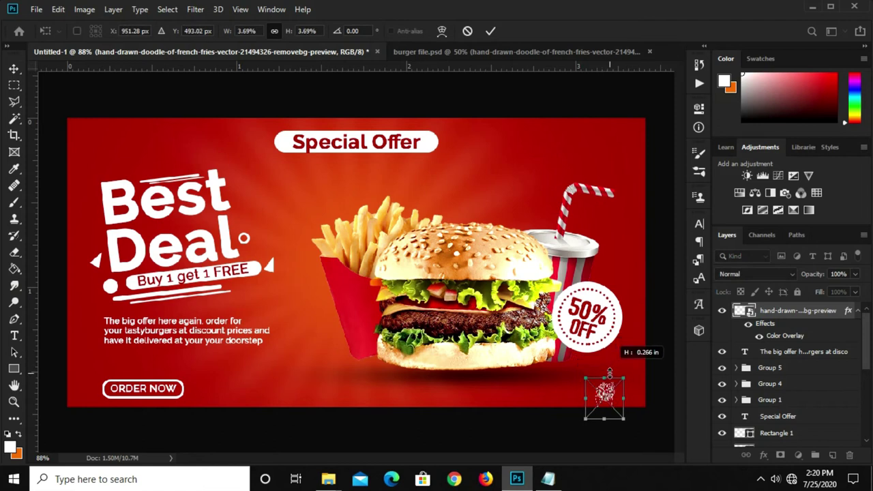
key(Return)
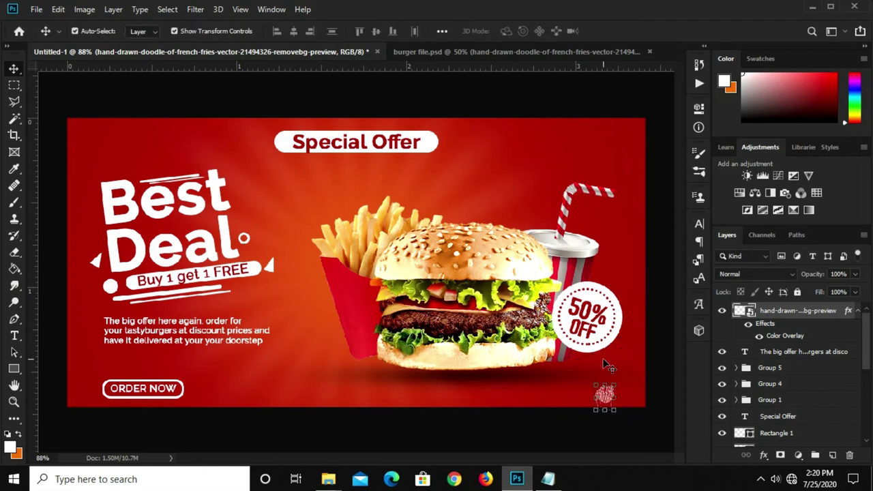
drag(607, 399, 559, 179)
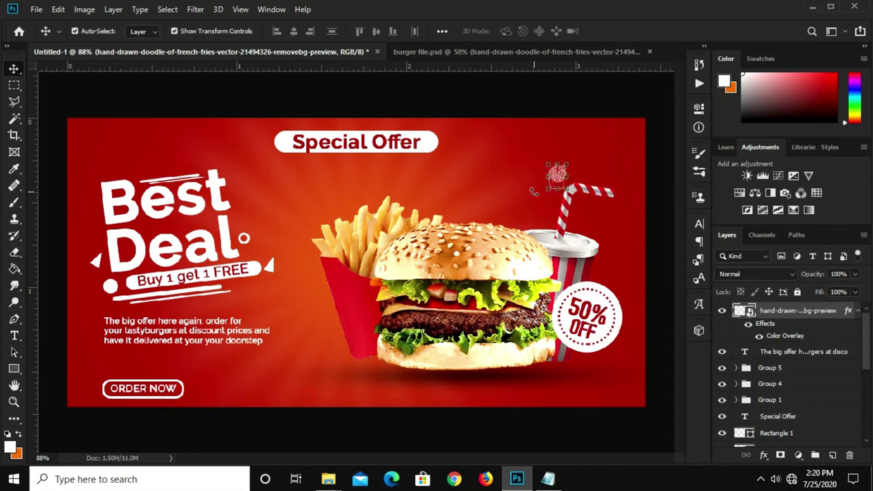
key(ctrl+t)
drag(538, 164, 532, 198)
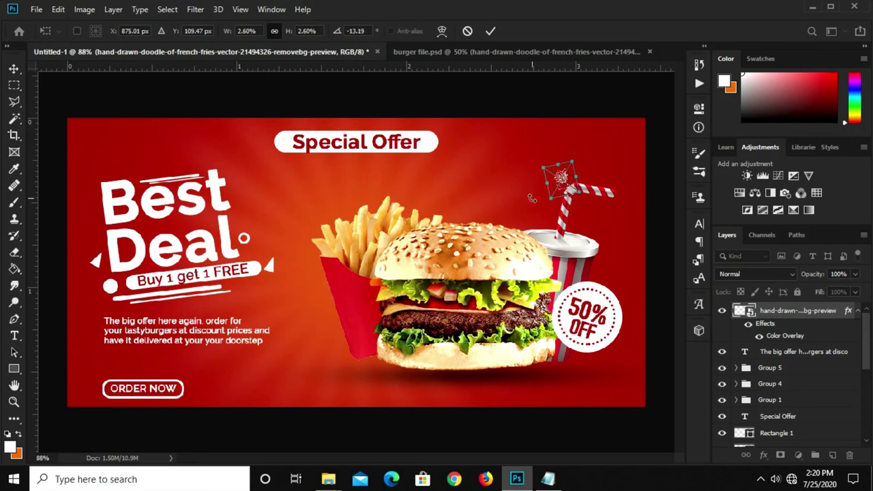
key(Return)
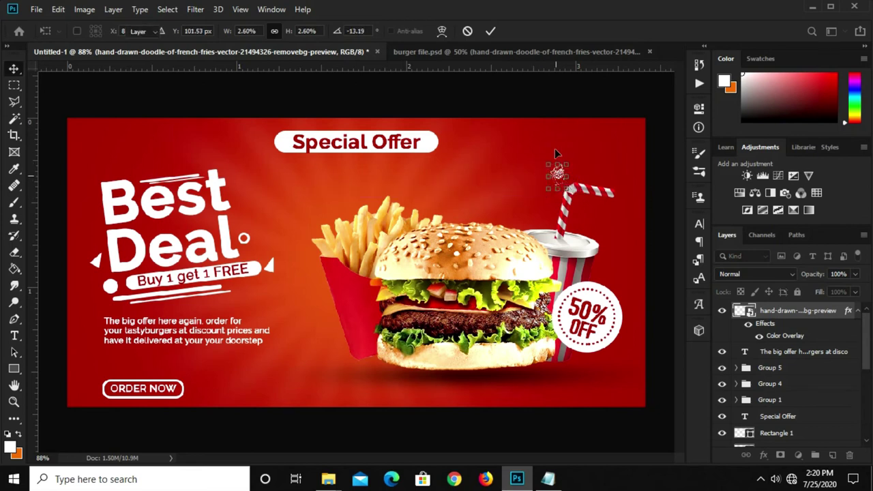
click(562, 119)
- Bring the coffee-cup doodle into the banner and move its layer to the top
click(440, 52)
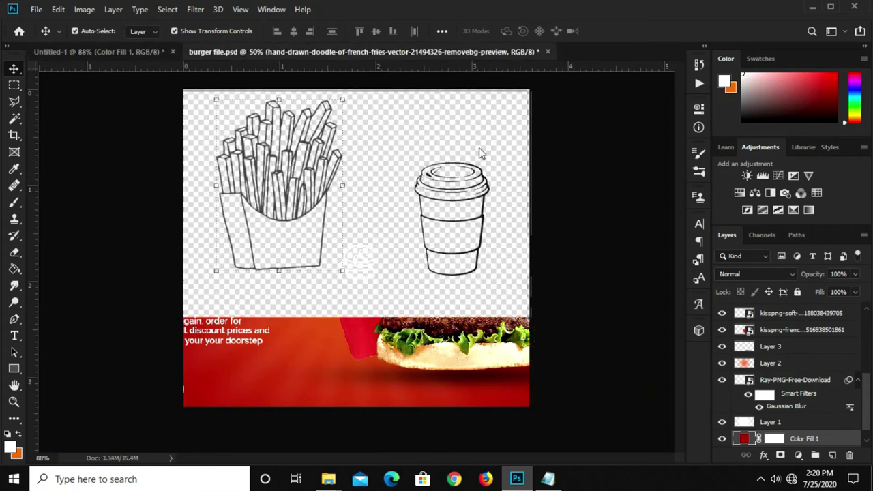
click(456, 179)
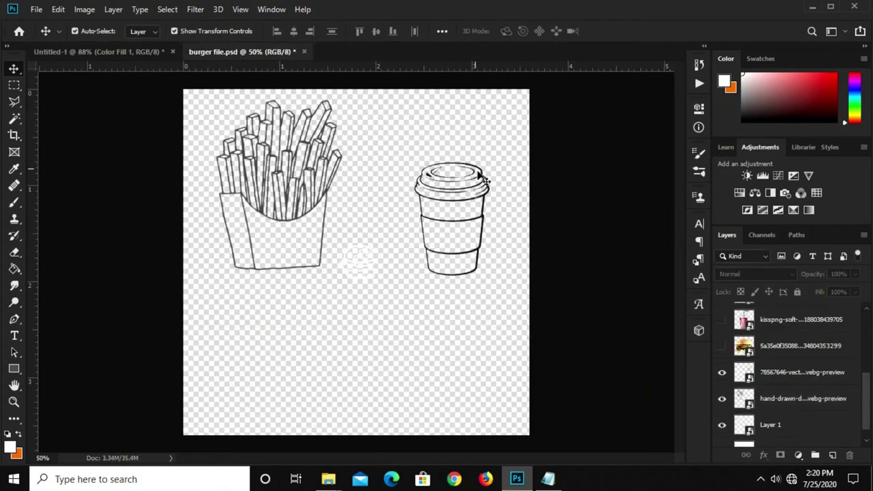
click(482, 199)
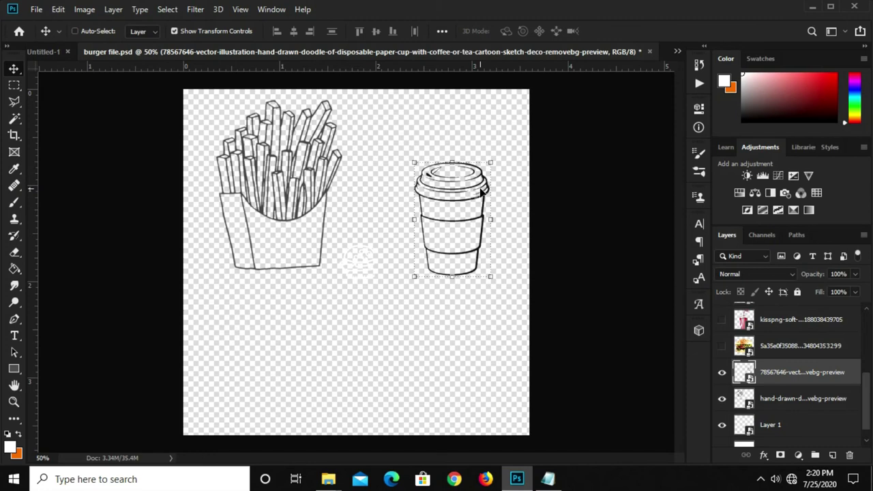
click(49, 52)
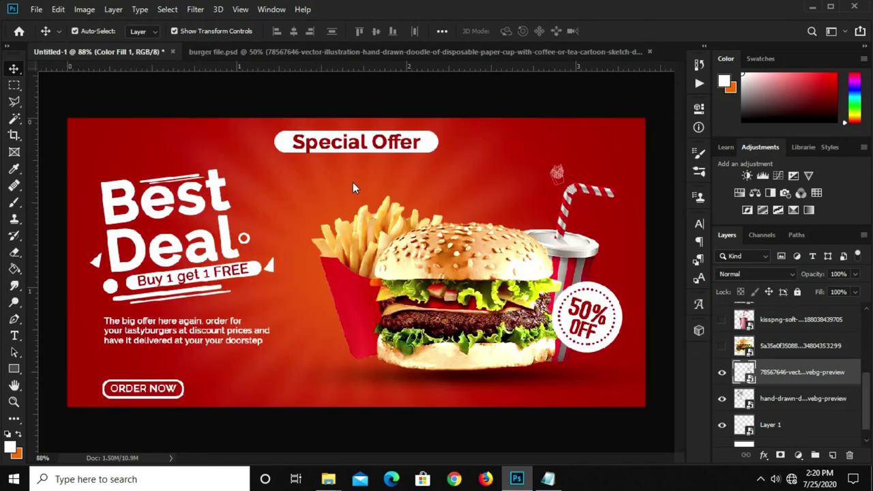
drag(352, 183, 354, 185)
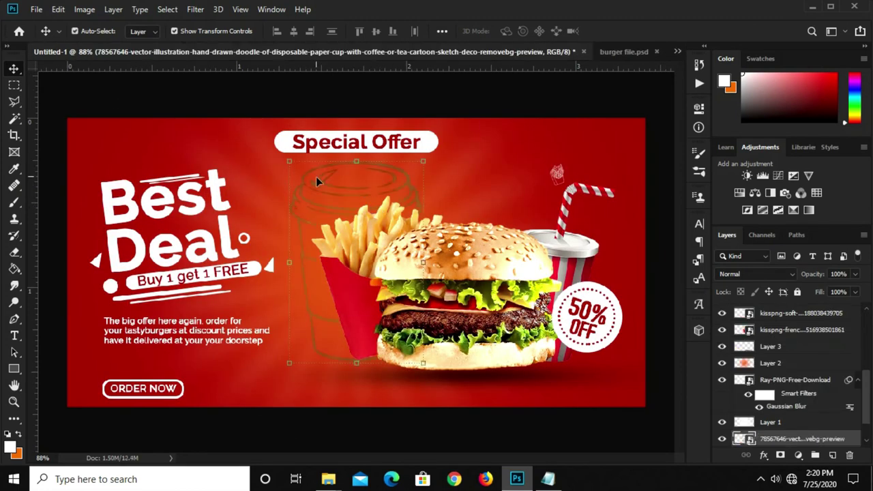
mouse_move(782, 442)
mouse_down()
mouse_move(789, 279)
mouse_move(785, 311)
mouse_up()
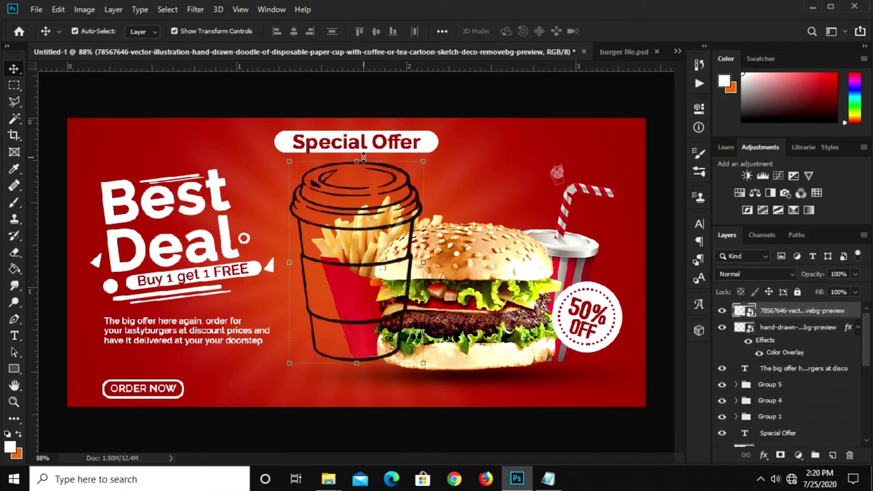
- Copy the fries doodle's white overlay layer style and paste it onto the cup layer
click(763, 455)
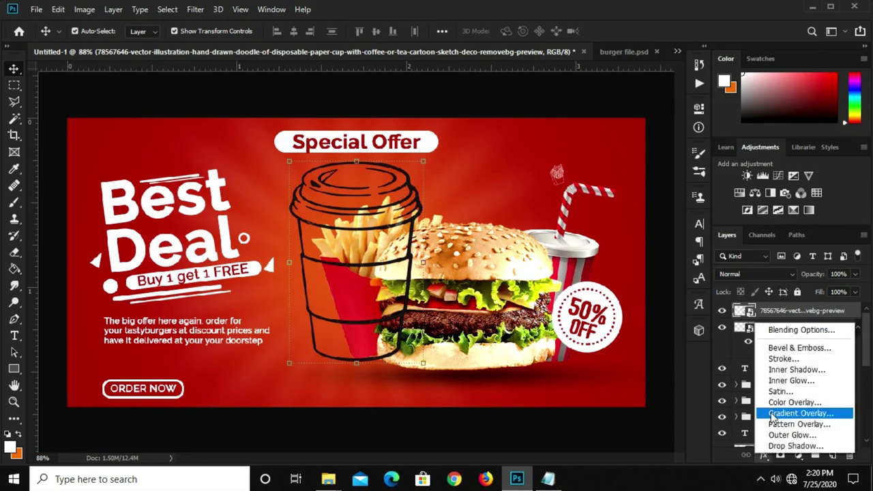
click(617, 424)
right_click(790, 330)
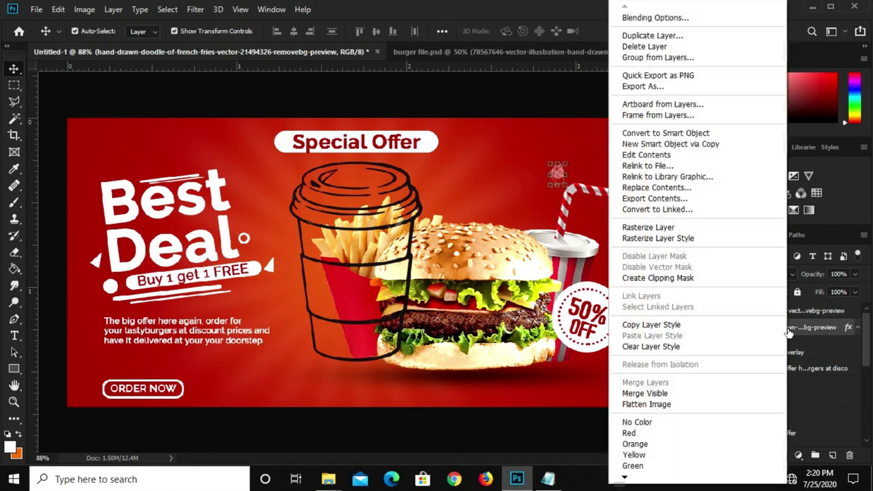
click(666, 325)
click(816, 312)
right_click(816, 313)
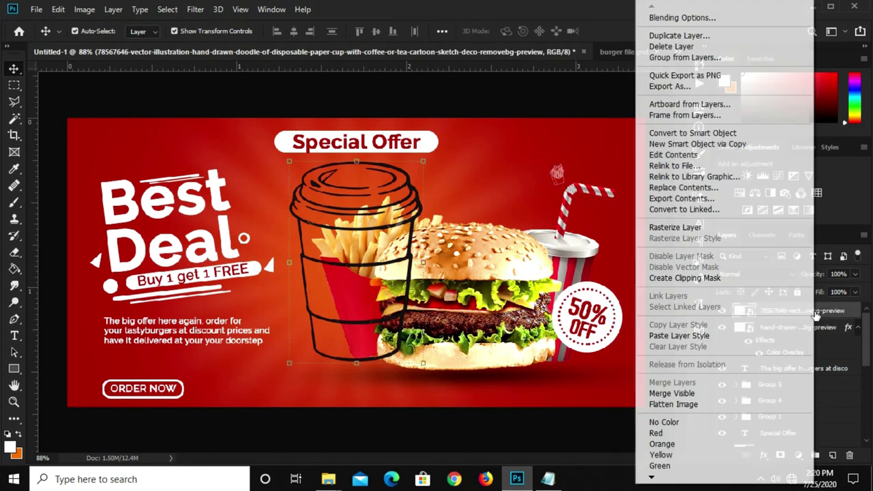
click(680, 336)
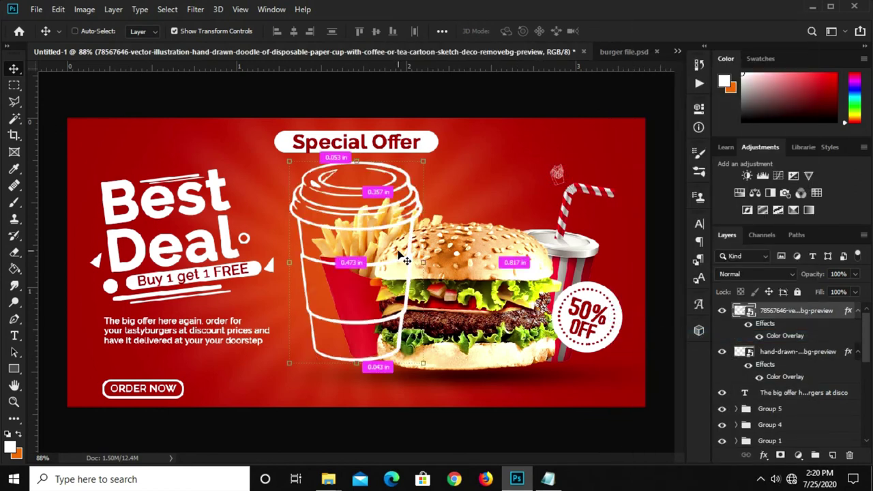
- Shrink the cup doodle to a small icon right of the drink
key(ctrl+t)
mouse_move(356, 161)
mouse_down()
mouse_move(360, 345)
mouse_move(525, 298)
mouse_move(627, 250)
mouse_move(647, 267)
mouse_up()
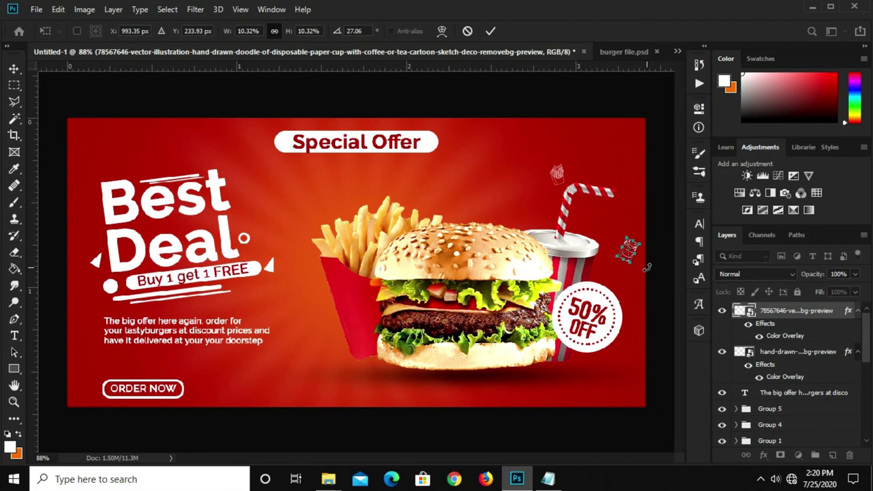
click(490, 31)
- Copy the burger doodle from the burger file into the banner
click(491, 55)
mouse_move(360, 264)
mouse_down()
mouse_move(362, 251)
mouse_move(344, 258)
mouse_move(351, 262)
mouse_up()
right_click(362, 251)
click(356, 259)
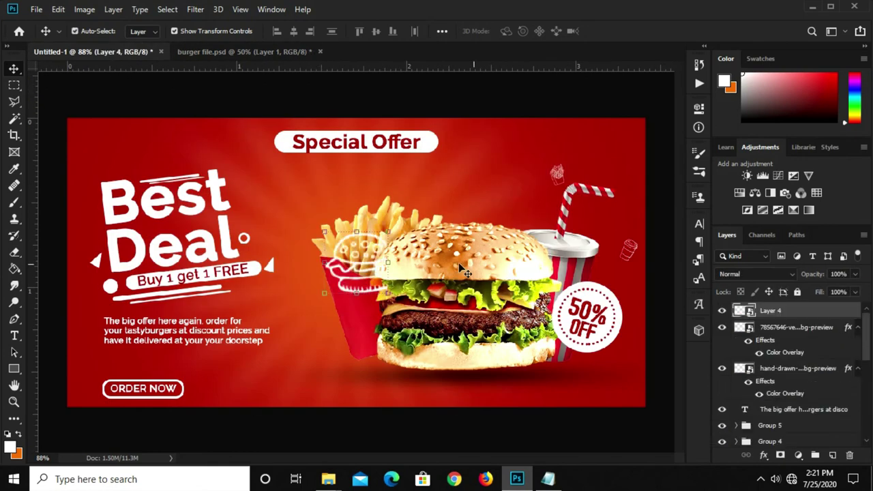
- Select the burger doodle's layer from the canvas layer list
click(352, 249)
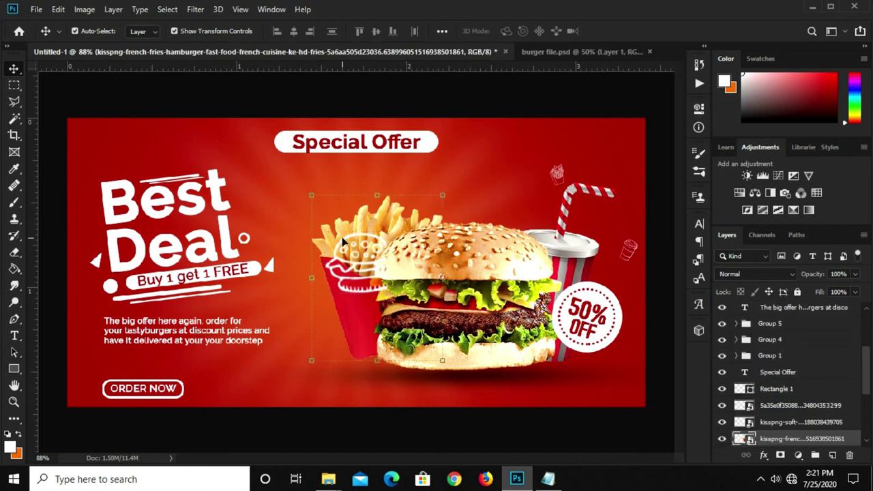
right_click(350, 243)
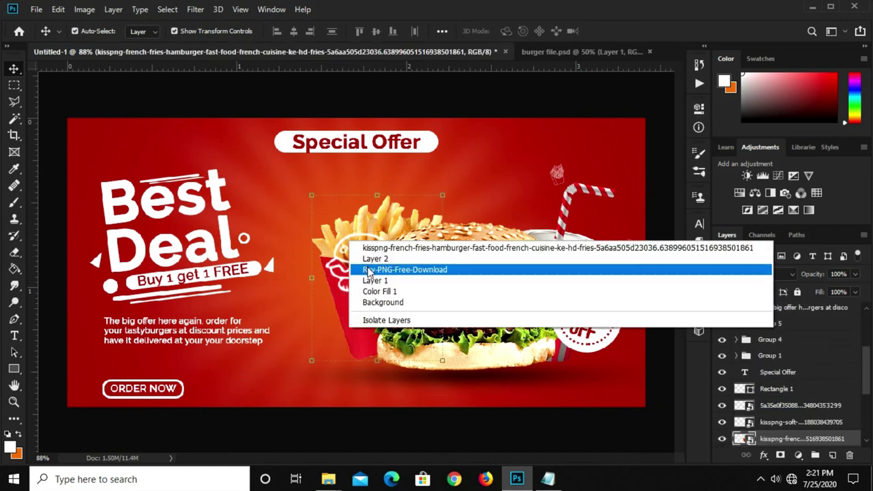
key(Escape)
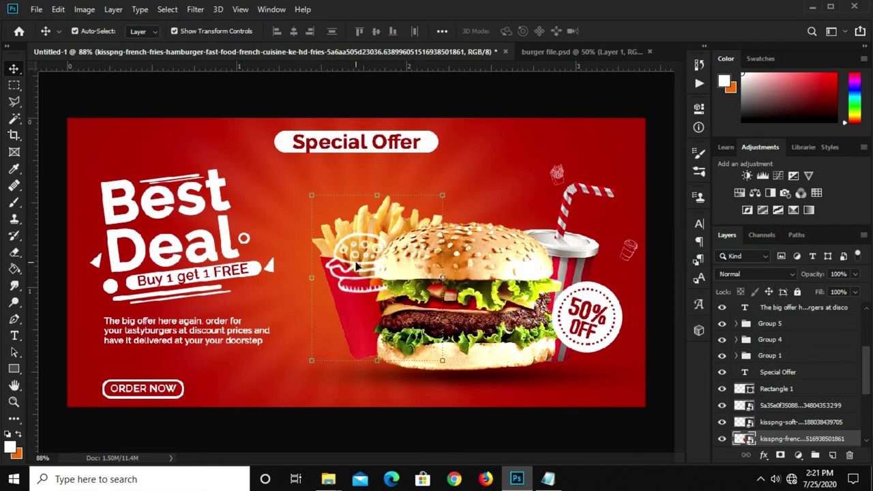
right_click(355, 265)
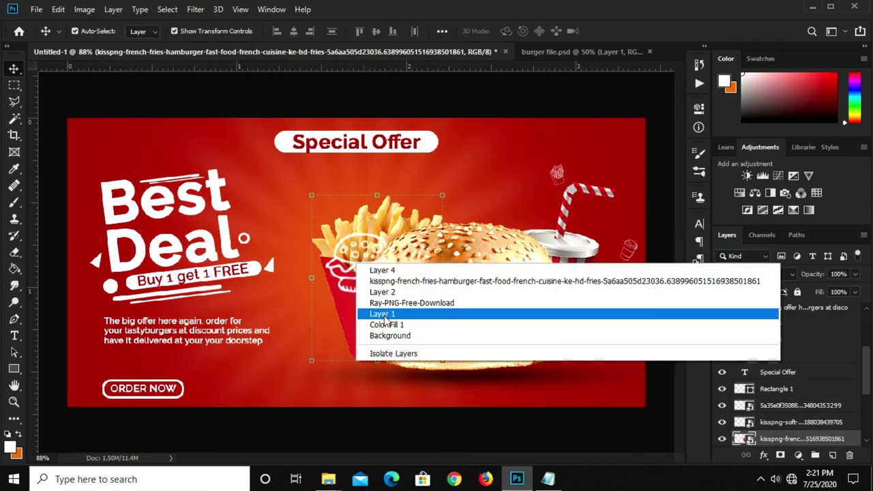
click(372, 271)
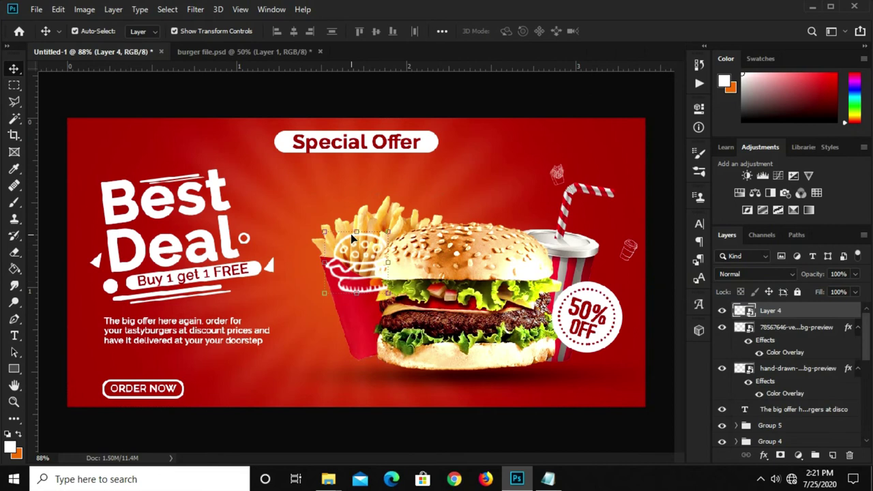
- Shrink the burger doodle into the top-right corner and duplicate it
key(ctrl+t)
mouse_move(368, 263)
mouse_down()
mouse_move(572, 158)
mouse_move(641, 136)
mouse_up()
mouse_move(572, 182)
mouse_down()
mouse_move(607, 152)
mouse_move(619, 155)
mouse_move(621, 142)
mouse_move(639, 157)
mouse_move(628, 164)
mouse_up()
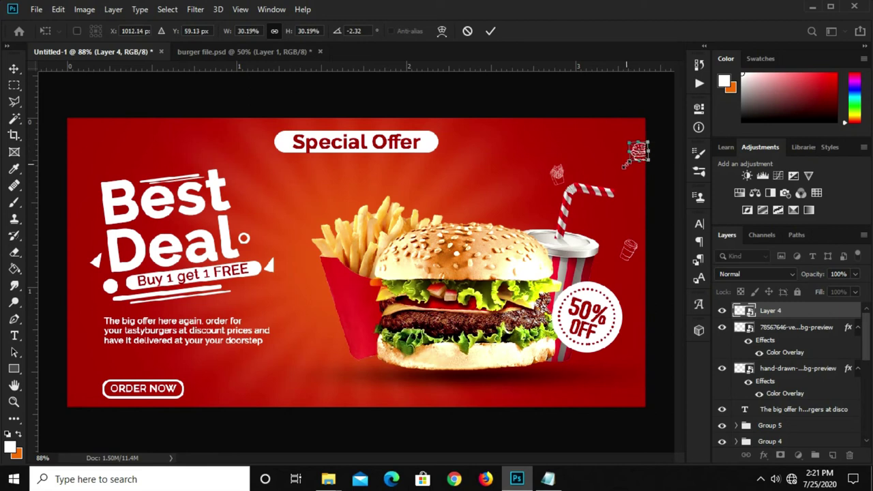
key(Return)
key(ctrl+j)
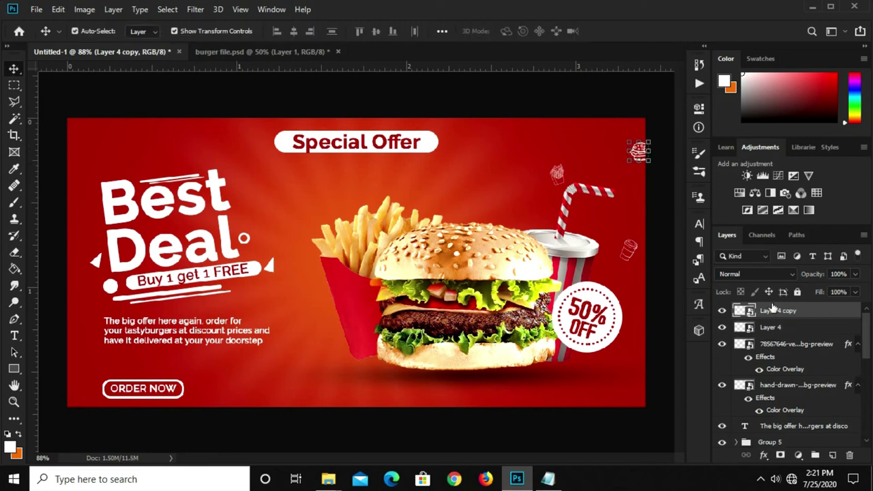
- Move the burger doodle copy to the bottom right, tilted and nudged slightly down
drag(640, 150, 584, 391)
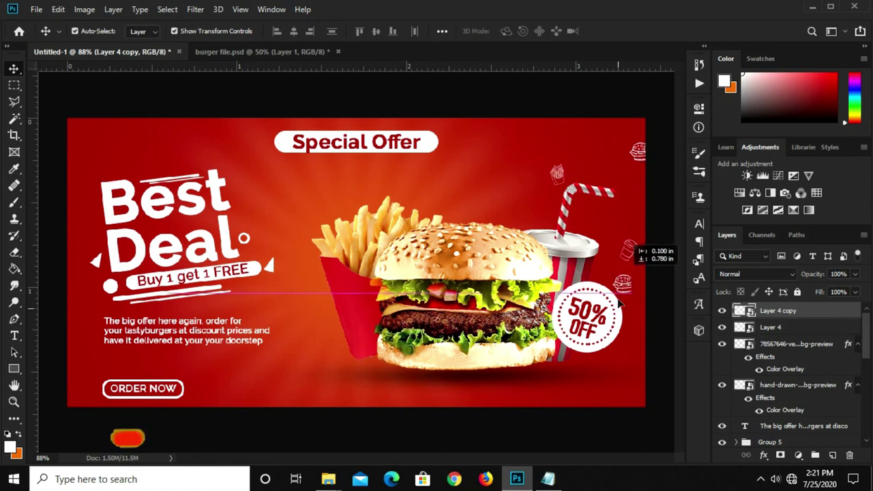
ctrl+click(612, 388)
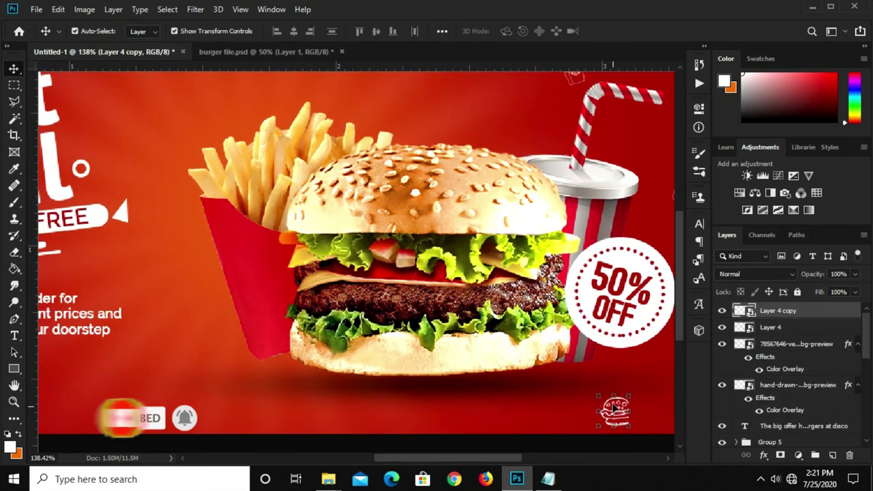
key(ctrl+t)
mouse_move(634, 387)
mouse_down()
mouse_move(644, 408)
mouse_move(617, 418)
mouse_move(628, 410)
mouse_up()
key(Down)
key(Down)
key(Down)
key(Down)
key(Down)
key(Down)
key(Return)
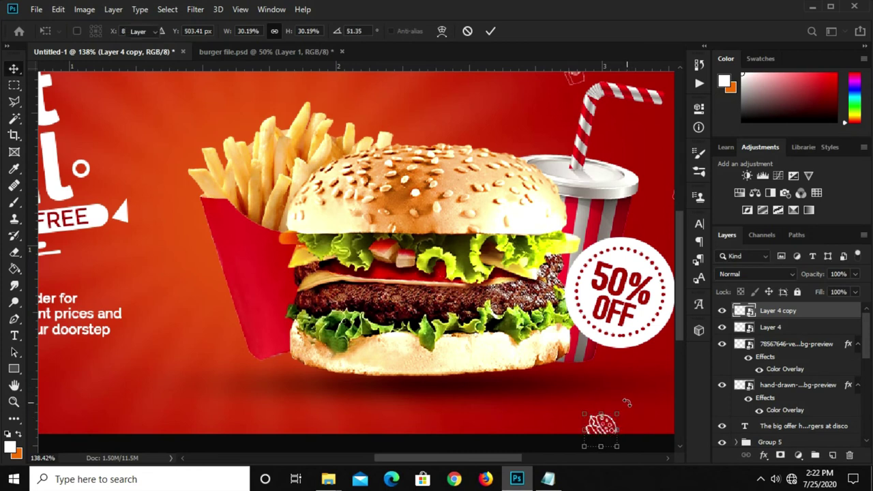
key(ctrl+0)
click(622, 437)
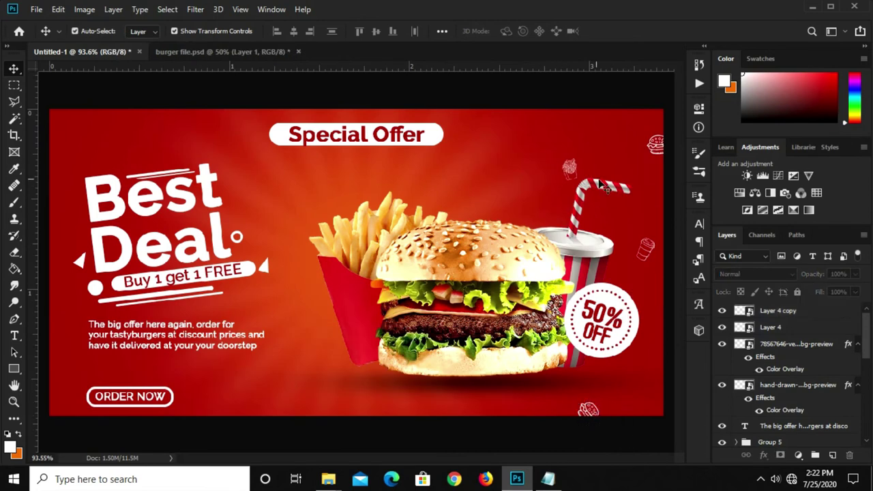
- Duplicate the fries doodle and place the copy beside the 50% OFF badge
ctrl+click(573, 168)
key(ctrl+j)
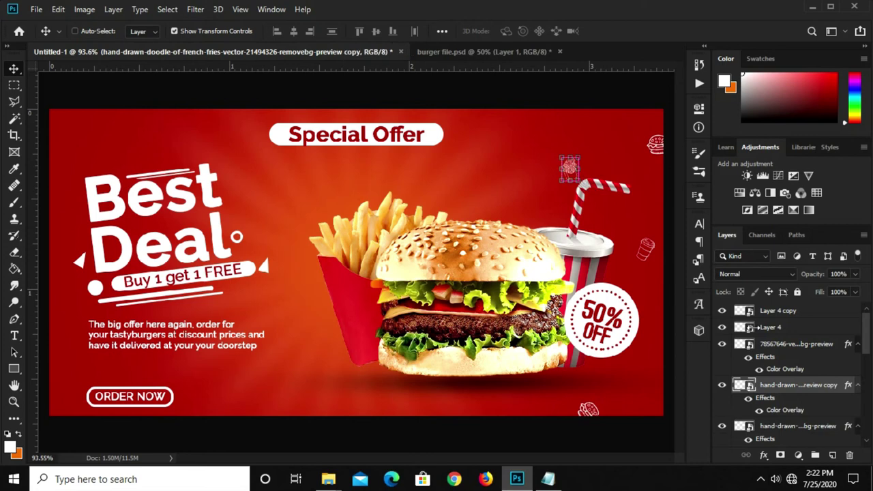
key(ctrl+t)
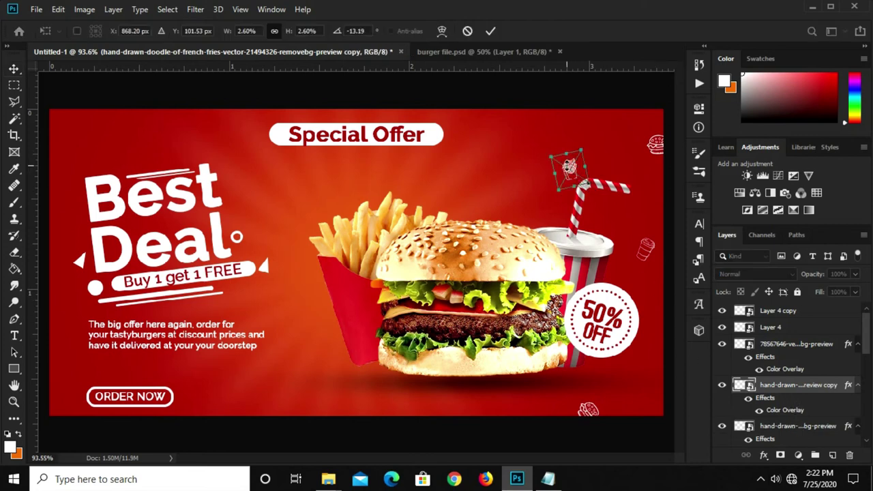
drag(571, 167, 641, 351)
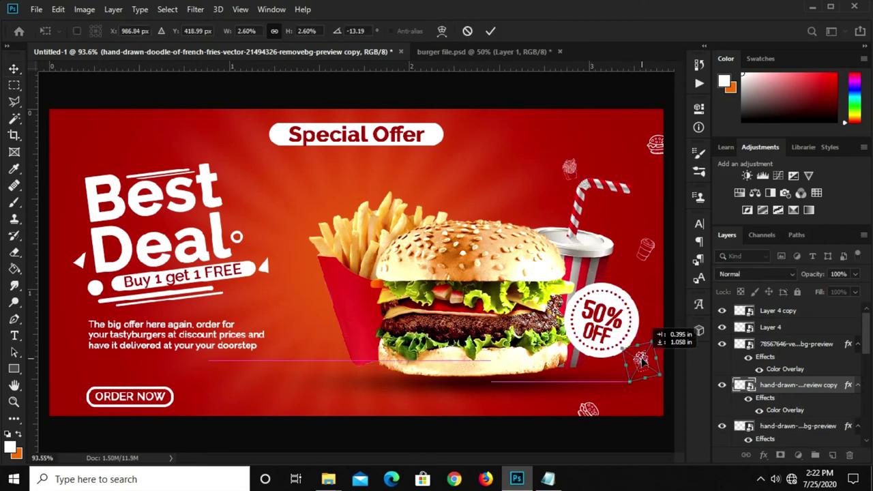
key(Return)
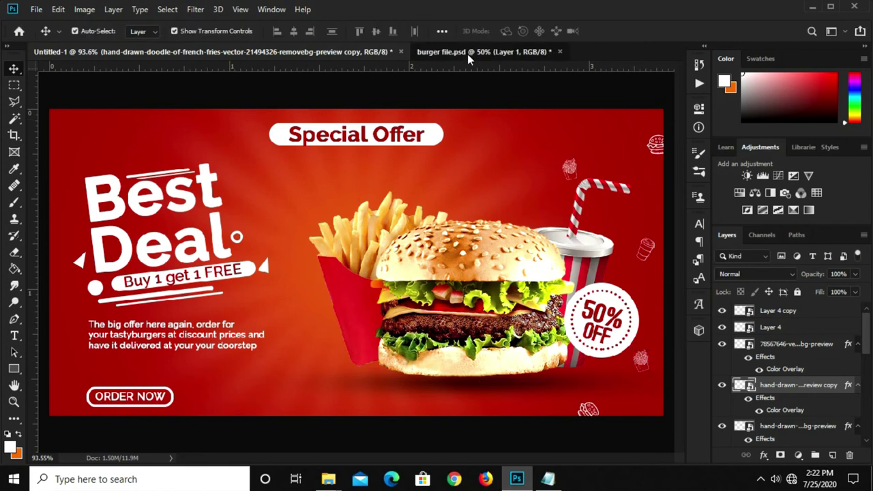
- Show the tomato slice layer in the burger file and drag it into the banner
click(468, 54)
scroll(783, 354, down, 1)
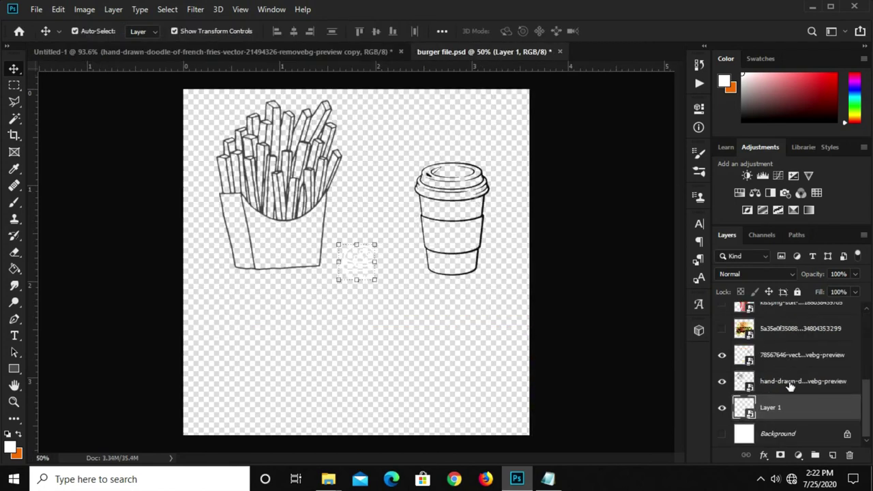
scroll(790, 386, up, 5)
click(722, 410)
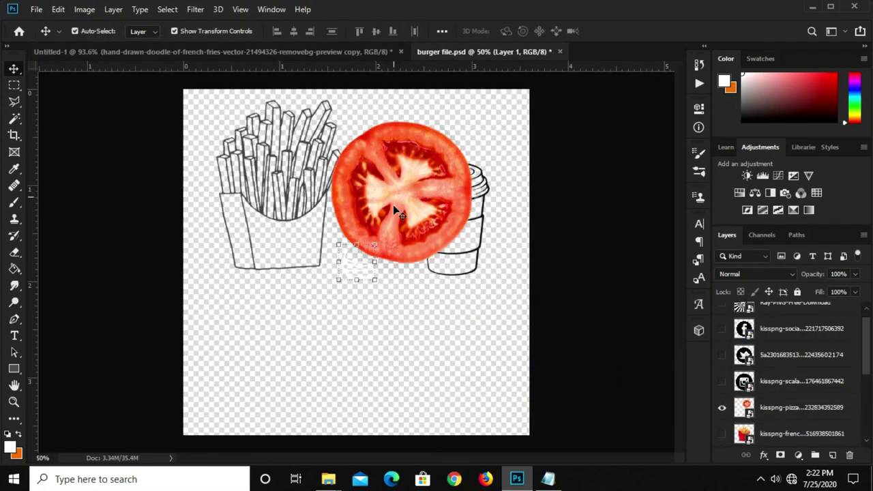
click(401, 184)
mouse_move(210, 88)
mouse_down()
mouse_move(377, 181)
mouse_move(257, 195)
mouse_up()
- Shrink the tomato to a tiny slice in the upper area left of the straw
mouse_move(356, 110)
mouse_down()
mouse_move(348, 197)
mouse_move(410, 163)
mouse_move(382, 312)
mouse_up()
drag(380, 345, 519, 167)
mouse_move(526, 136)
mouse_down()
mouse_move(529, 181)
mouse_move(506, 194)
mouse_up()
key(Return)
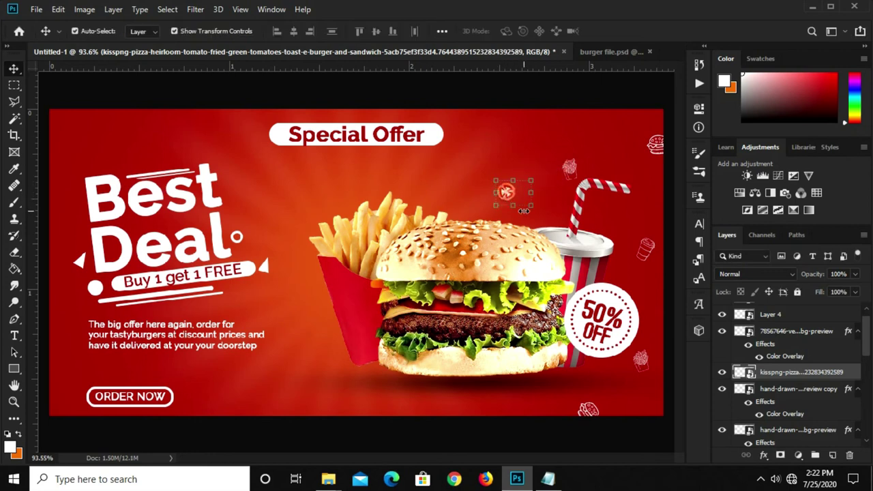
right_click(785, 380)
- Convert the tomato to a smart object and apply a Gaussian Blur of about 1.4 px
click(641, 134)
click(195, 9)
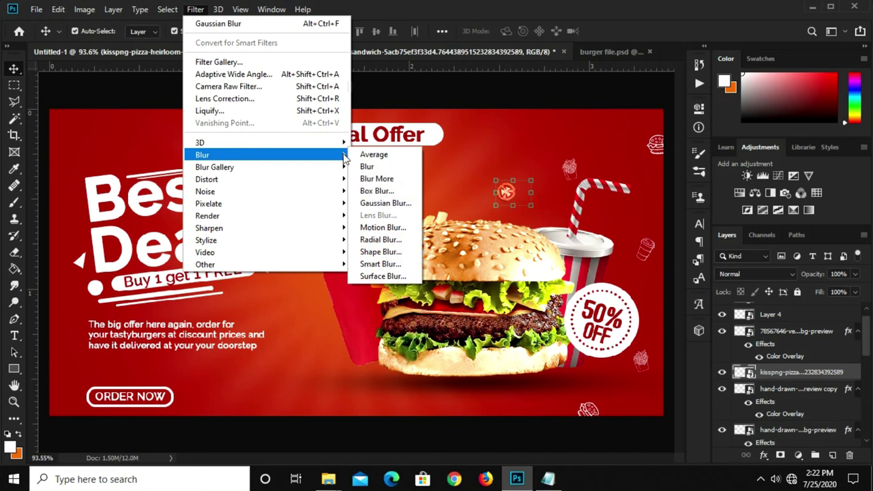
click(381, 202)
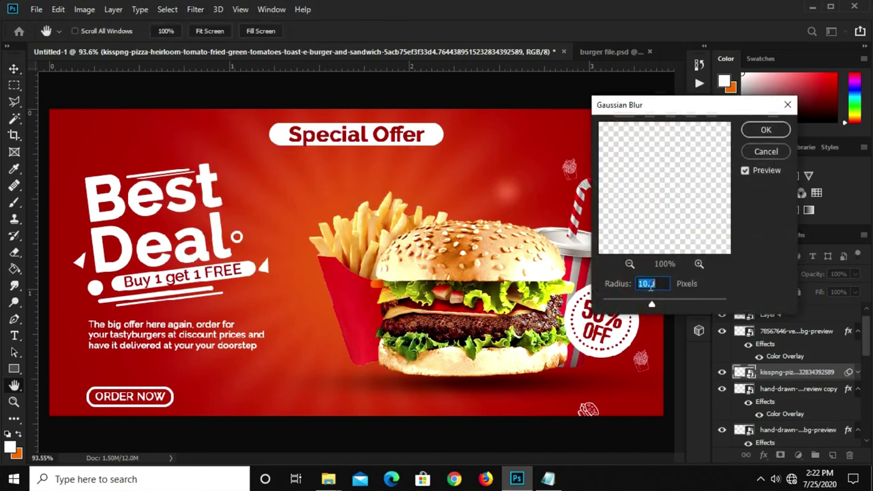
text(1)
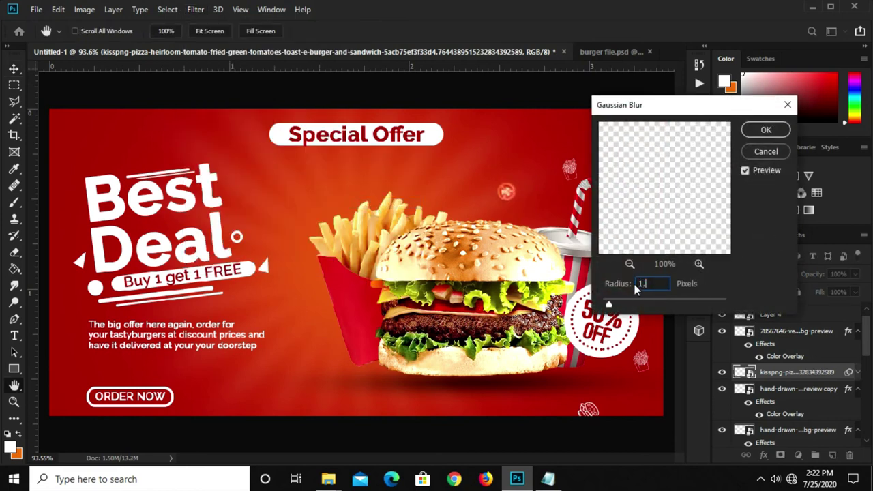
click(766, 130)
drag(498, 200, 475, 182)
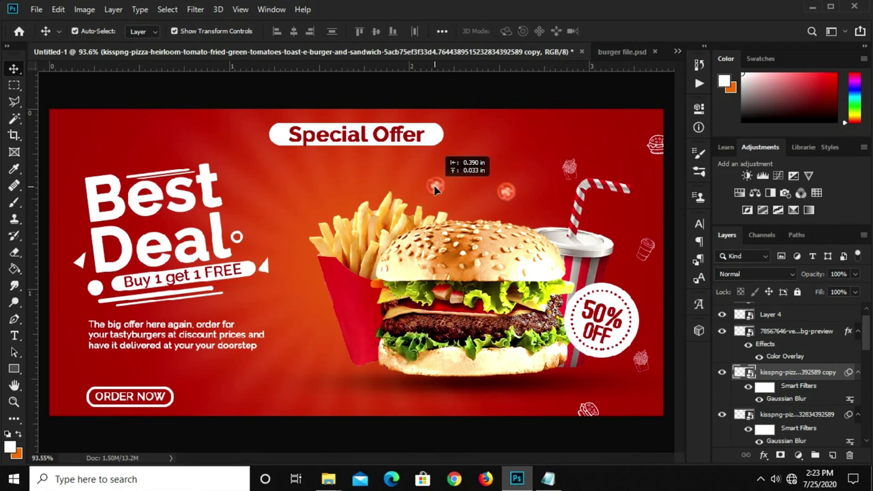
- Place a tomato copy further left and nudge the original slice down-right
drag(468, 182, 415, 186)
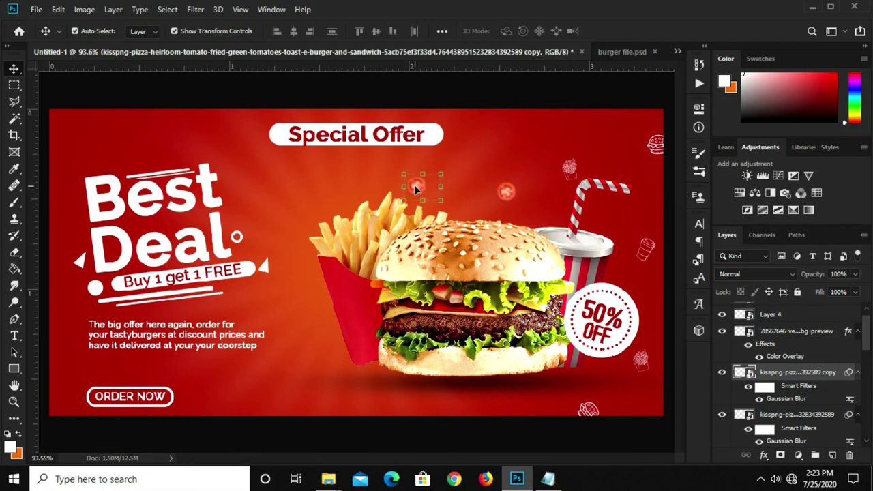
click(505, 193)
key(ctrl+t)
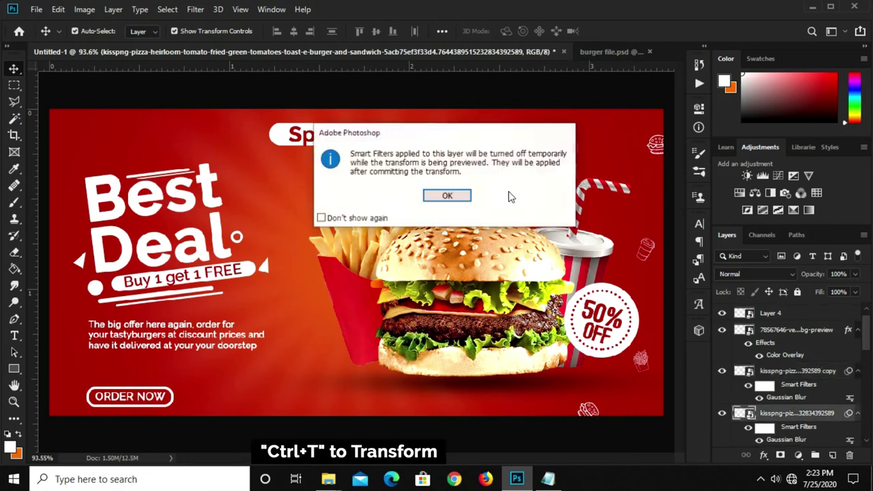
click(447, 195)
mouse_move(519, 203)
mouse_down()
mouse_move(529, 212)
mouse_move(536, 205)
mouse_up()
key(Return)
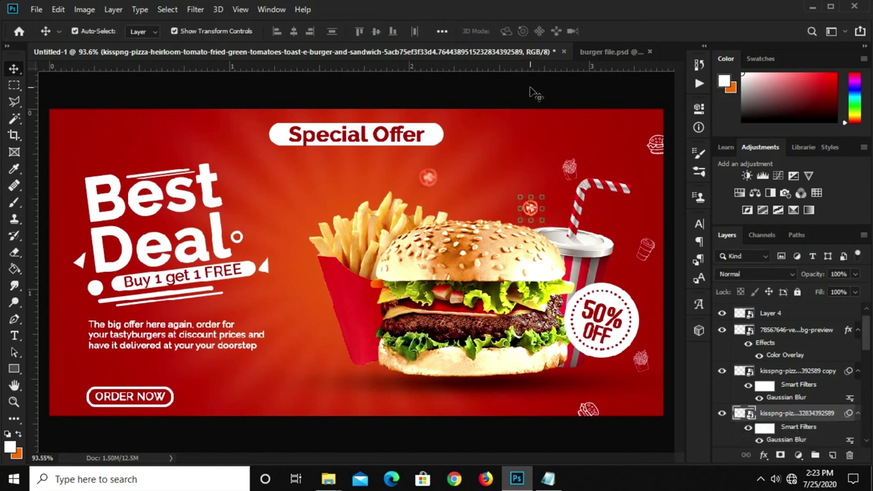
- Duplicate Layer 4 and add a new empty layer on top
click(536, 96)
scroll(788, 386, up, 2)
click(778, 314)
key(ctrl+j)
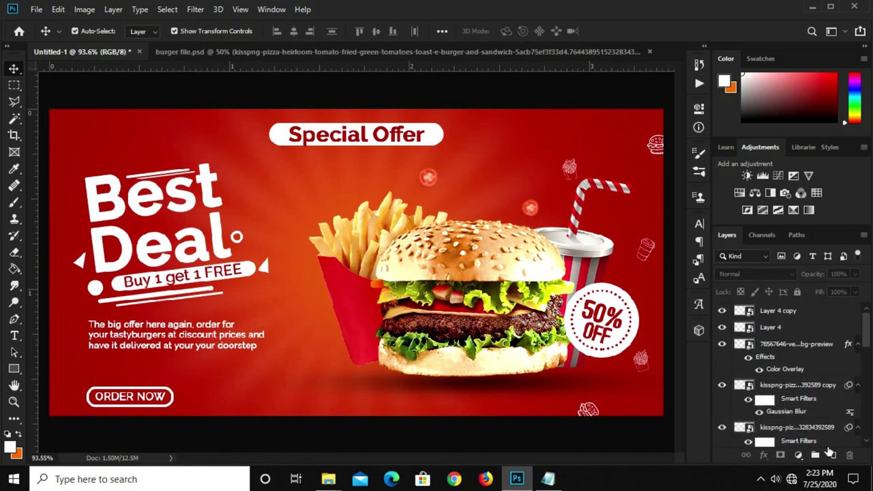
key(ctrl+shift+alt+n)
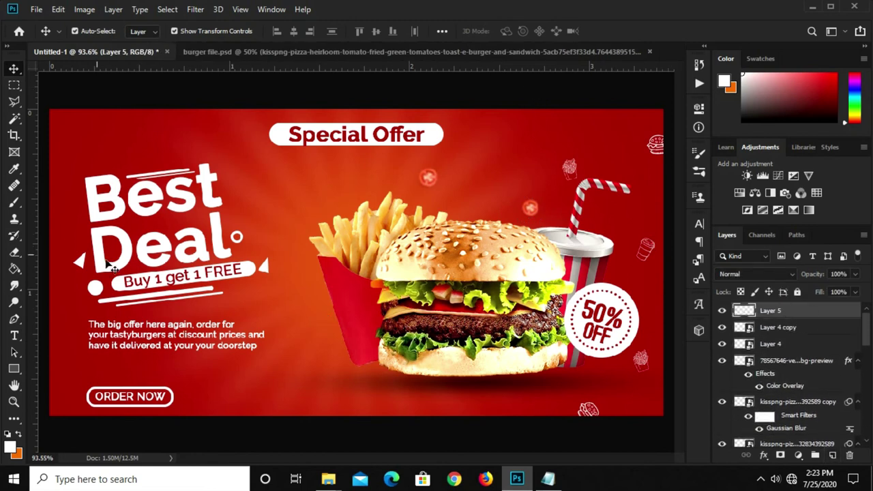
- Switch to the Brush tool and choose a zigzag line brush tip
click(14, 202)
click(69, 201)
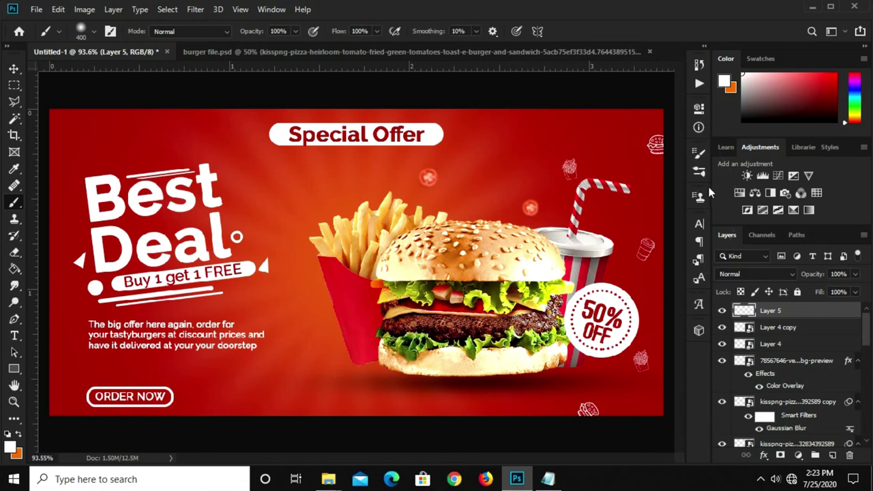
click(699, 153)
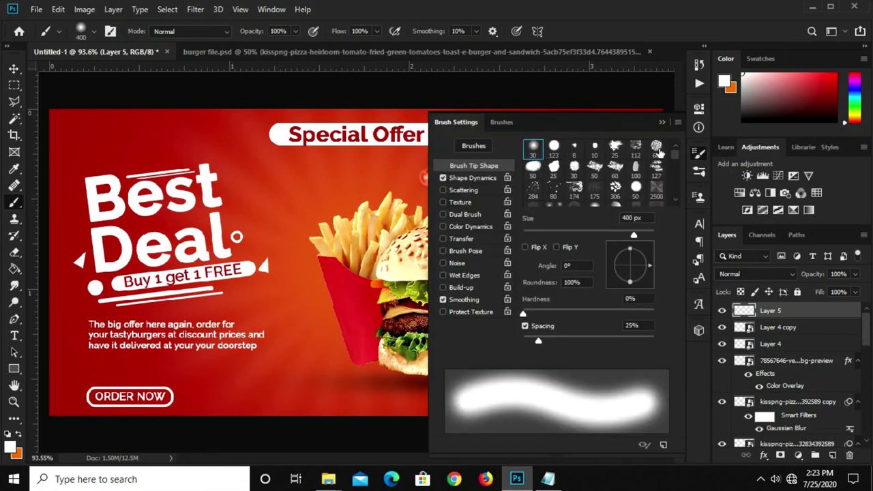
scroll(672, 199, down, 1)
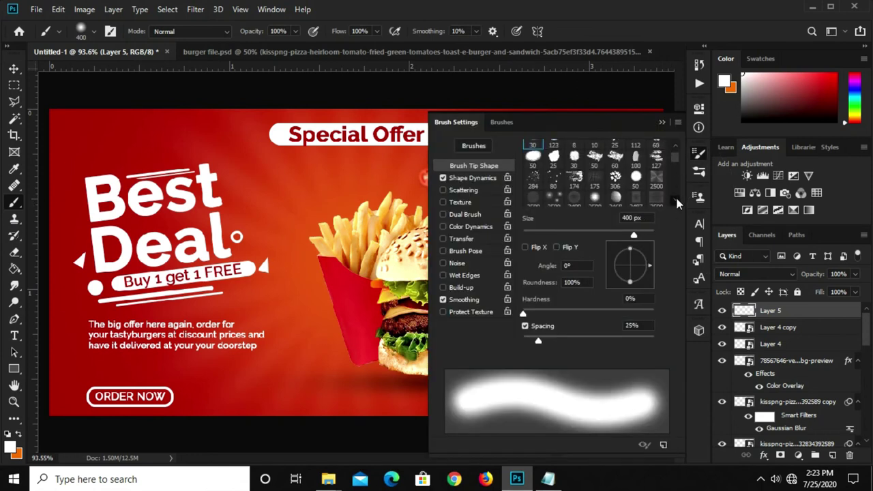
scroll(674, 201, down, 1)
scroll(674, 201, down, 1)
scroll(673, 200, down, 1)
scroll(674, 200, down, 1)
scroll(674, 200, down, 1)
scroll(673, 200, down, 2)
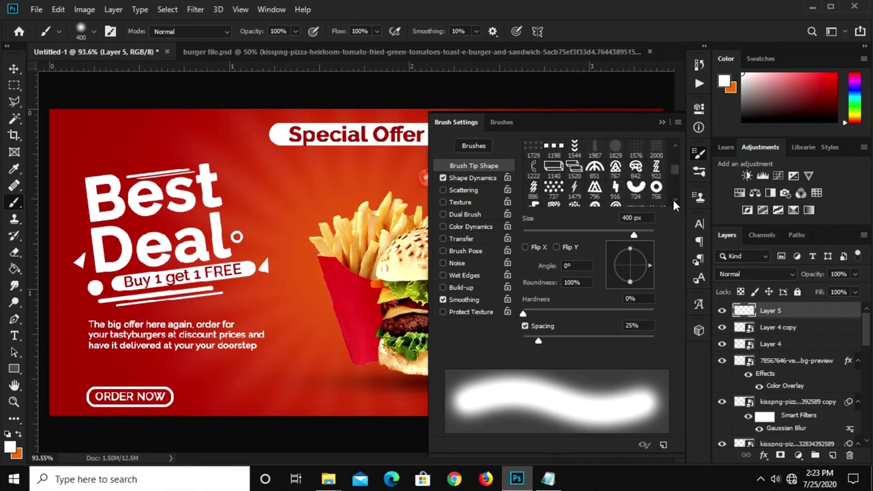
scroll(673, 200, down, 1)
click(633, 200)
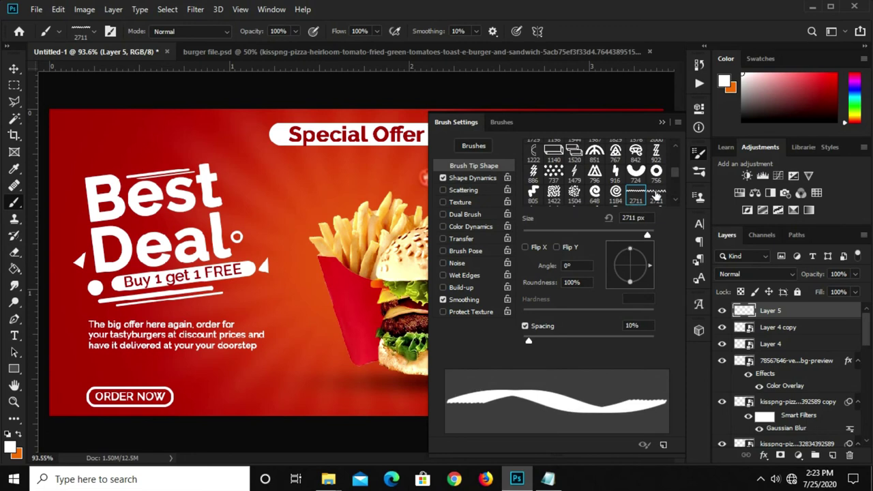
click(658, 198)
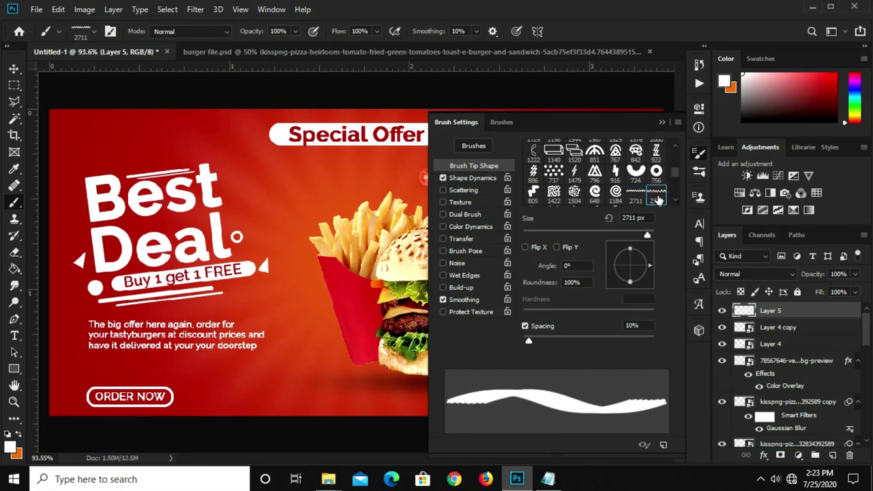
click(661, 125)
- Set the brush size to 152 and return to the first zigzag tip
right_click(483, 173)
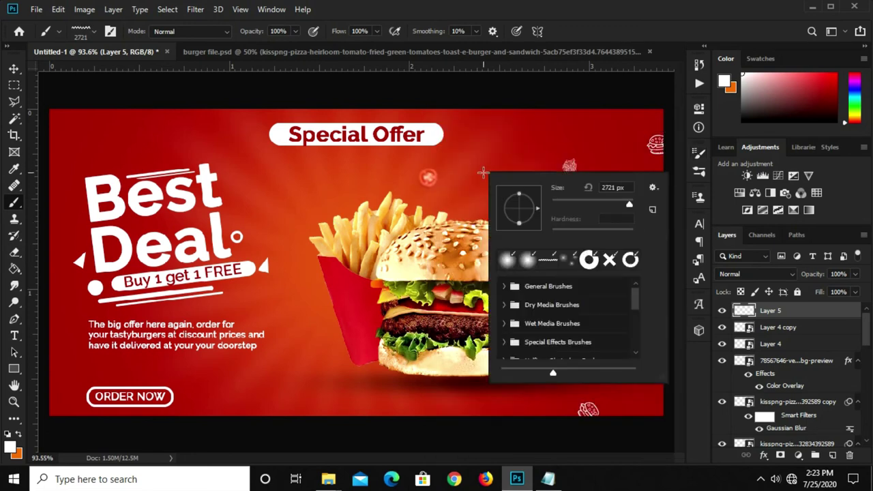
double_click(613, 187)
text(152)
key(Return)
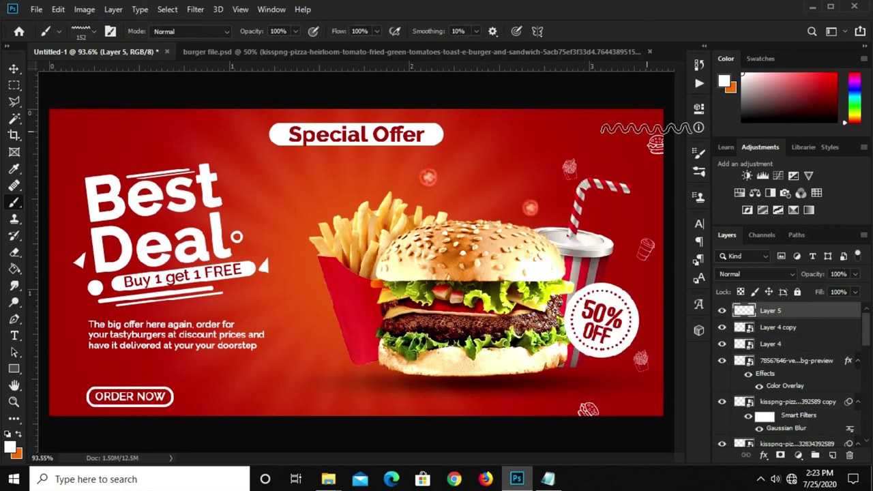
click(699, 156)
click(635, 196)
click(662, 122)
right_click(531, 152)
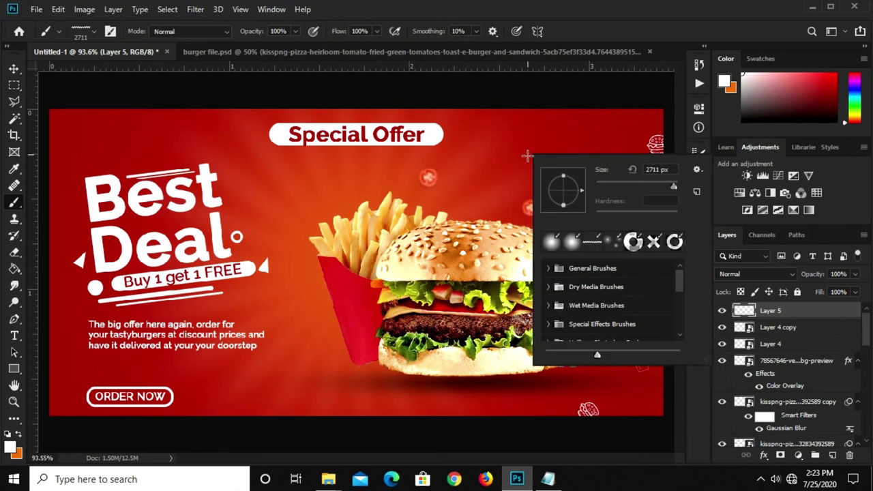
text(94)
key(Return)
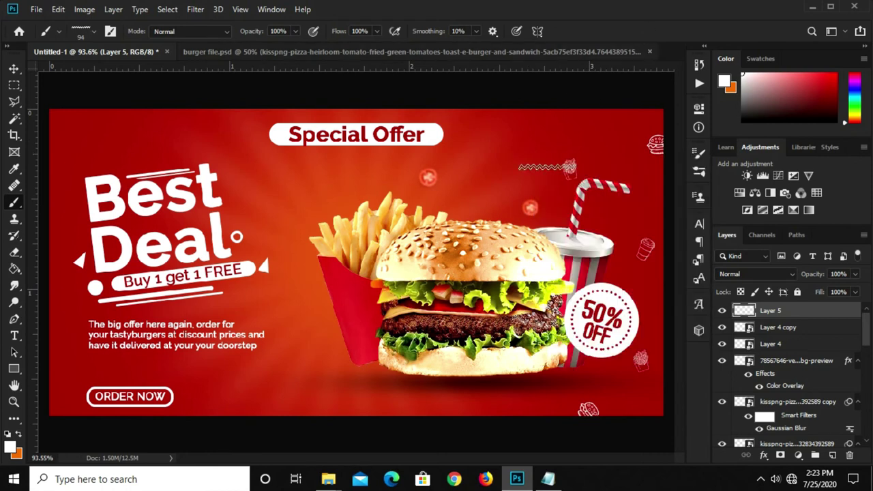
- Set white as the foreground colour and make the brush slightly smaller
click(10, 446)
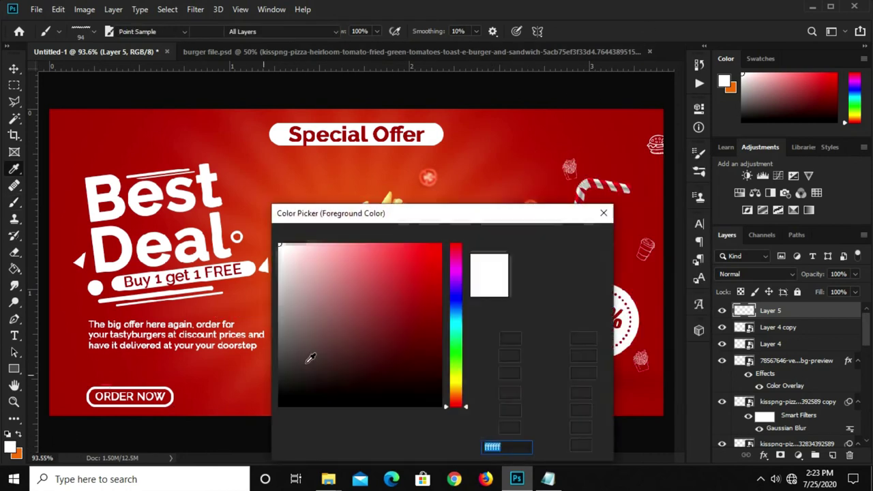
click(570, 239)
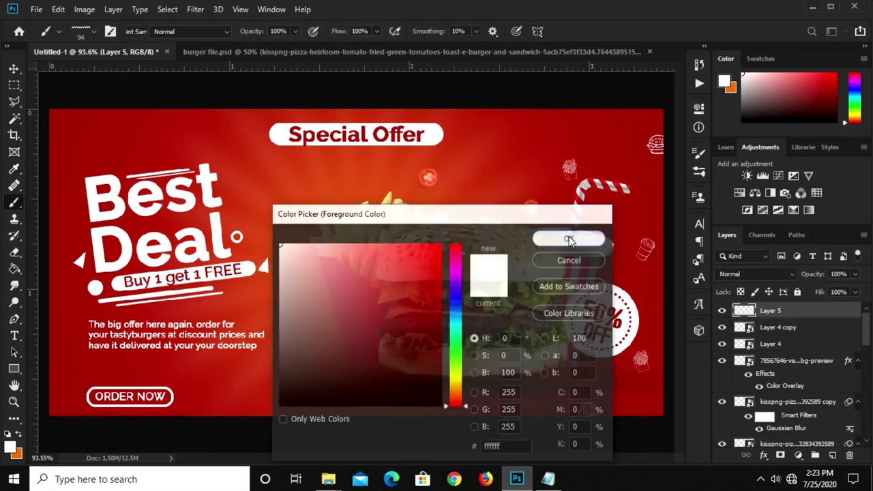
key(bracketleft)
key(bracketleft)
key(bracketleft)
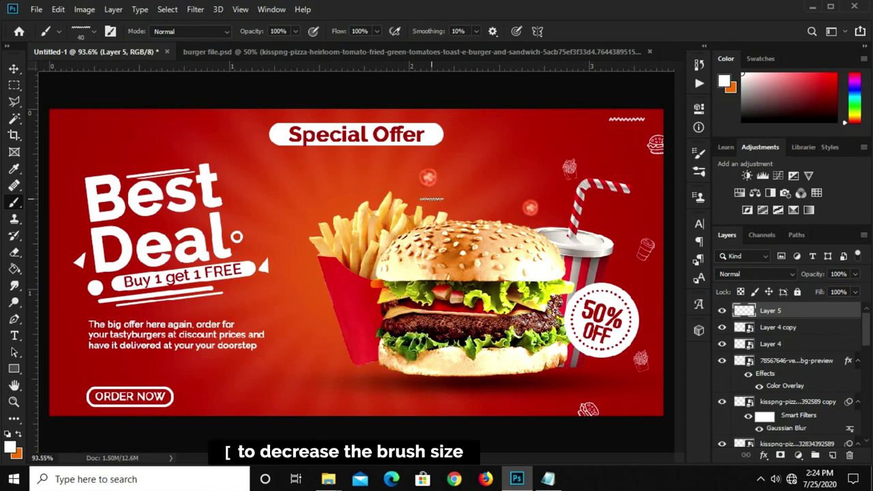
key(bracketleft)
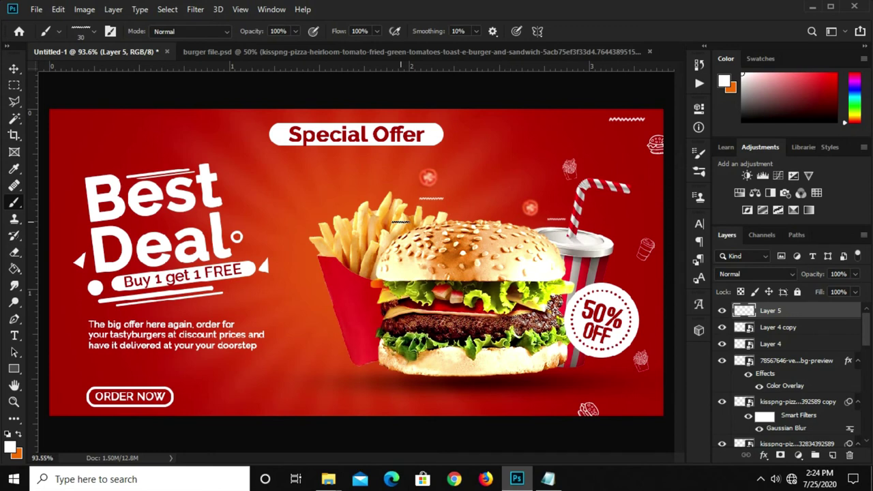
key(ctrl+minus)
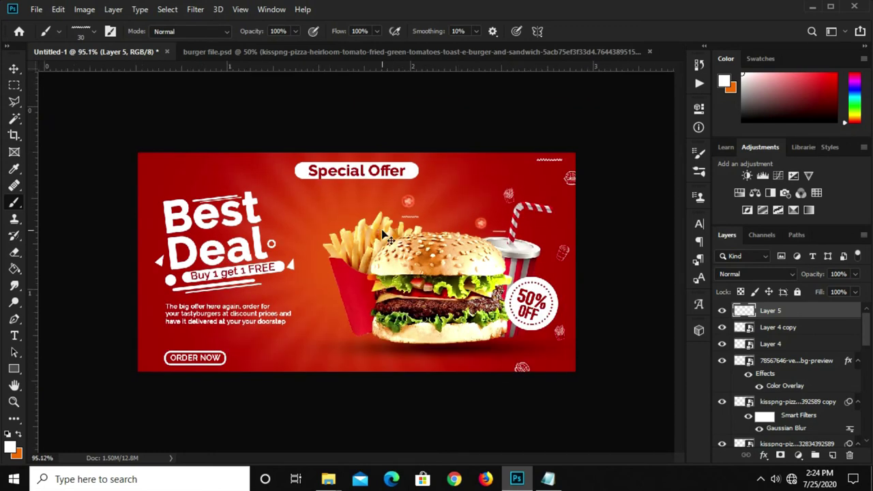
key(ctrl+0)
- Add two horizontal guides across the lower part of the banner
key(v)
click(257, 97)
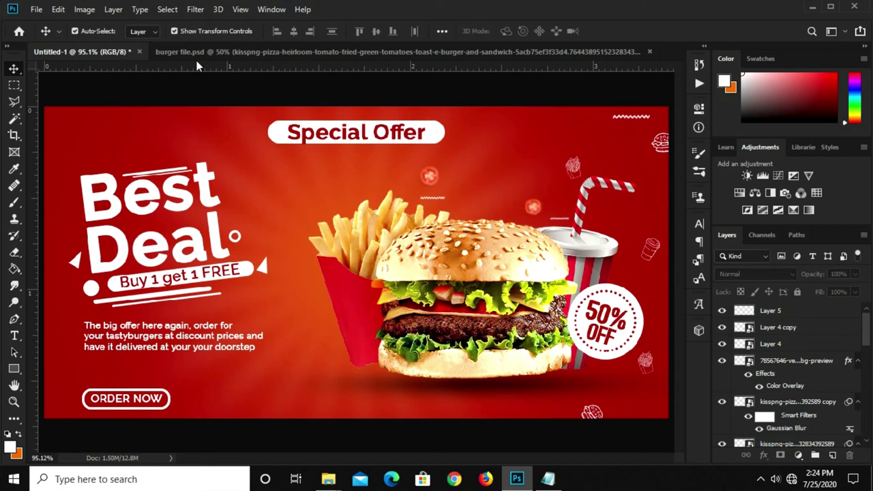
drag(201, 68, 212, 364)
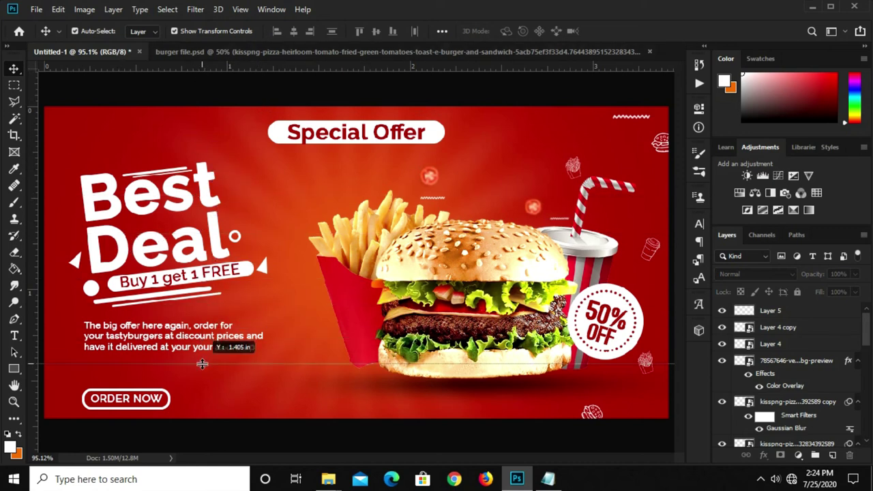
mouse_move(280, 67)
mouse_down()
mouse_move(243, 385)
mouse_move(243, 377)
mouse_up()
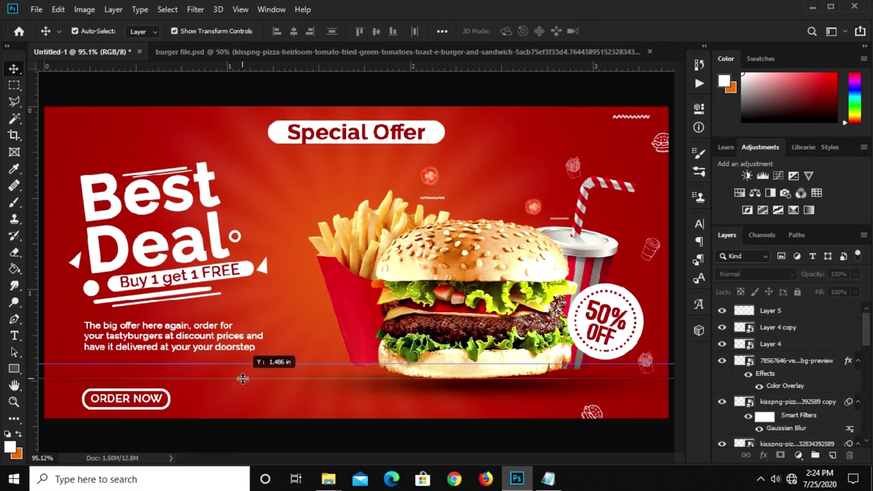
- Bring the Facebook logo layer from the burger file into the banner
click(275, 57)
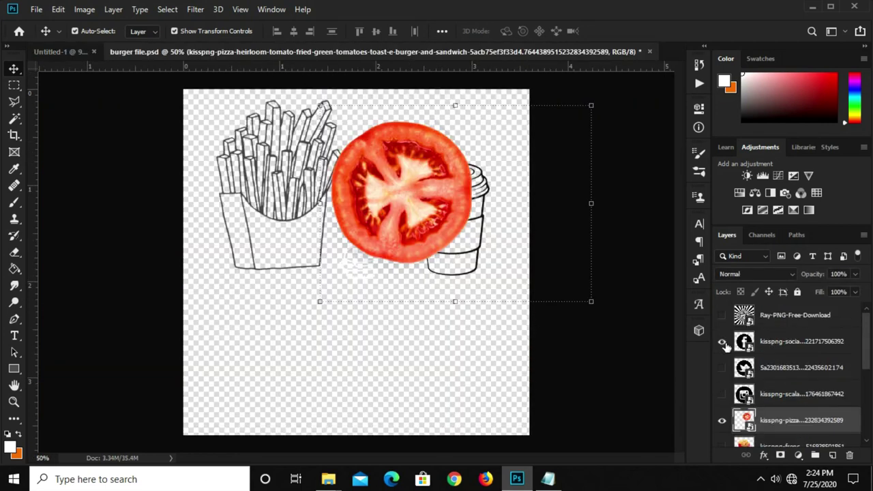
click(722, 343)
click(267, 205)
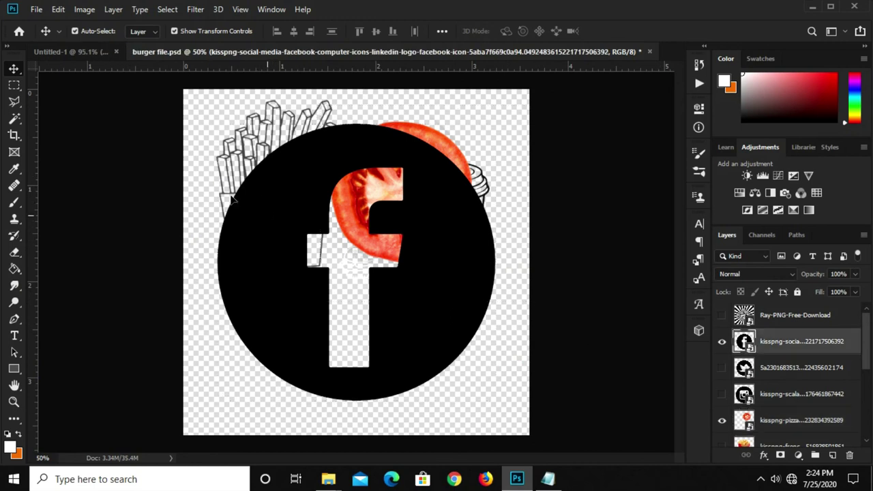
drag(233, 197, 221, 204)
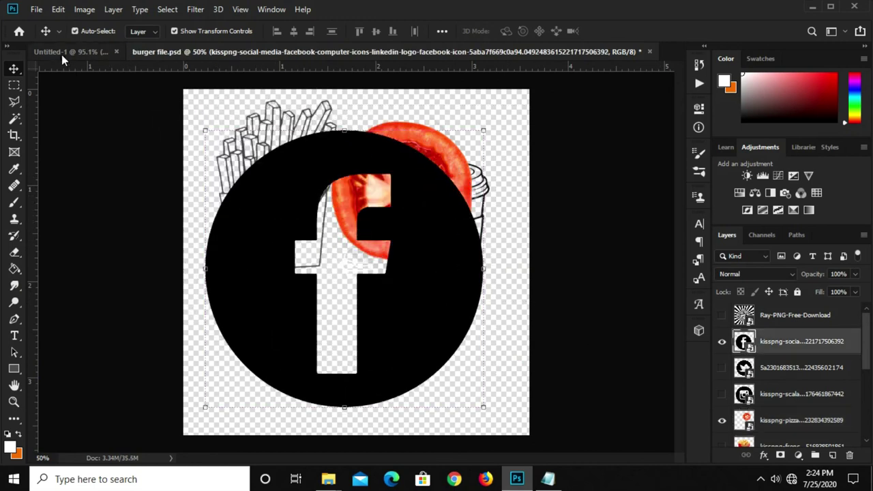
click(62, 55)
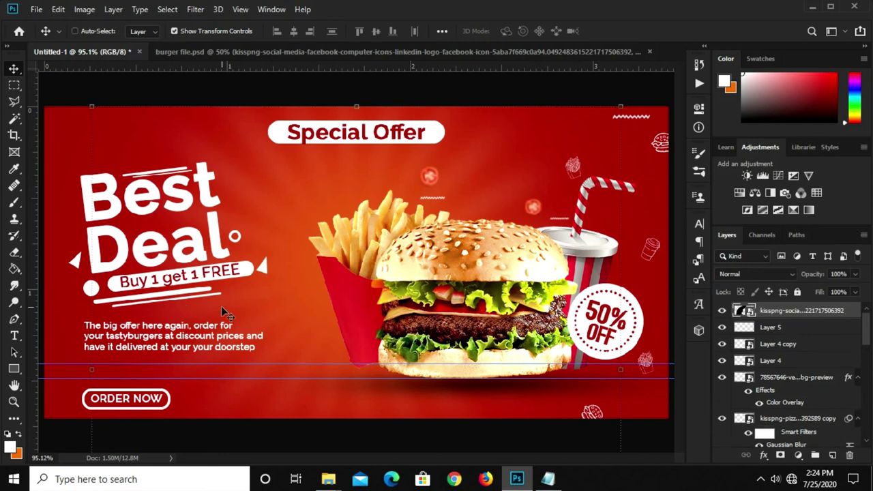
drag(181, 307, 239, 313)
- Shrink the Facebook logo to a small icon between the guides, then return to the burger file
scroll(366, 129, down, 2)
mouse_move(355, 131)
mouse_down()
mouse_move(314, 130)
mouse_move(306, 368)
mouse_move(146, 300)
mouse_move(163, 316)
mouse_move(164, 348)
mouse_up()
scroll(164, 348, up, 3)
mouse_move(96, 372)
mouse_down()
mouse_move(82, 378)
mouse_move(89, 383)
mouse_up()
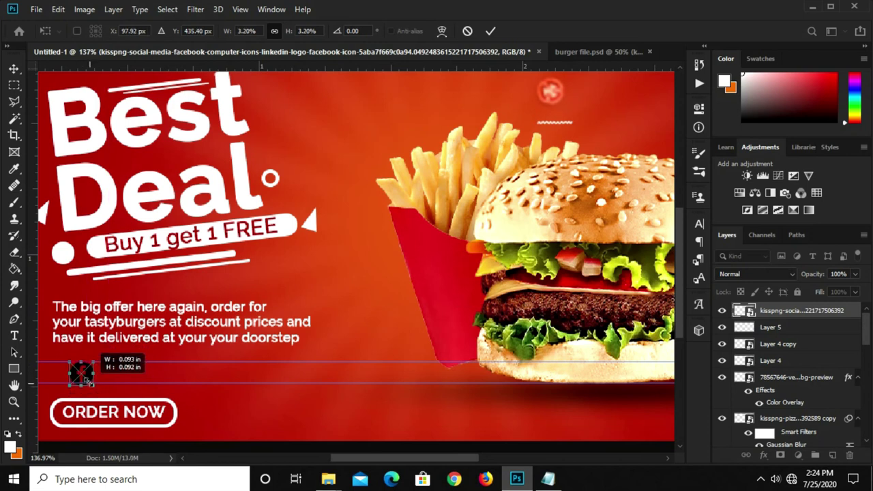
key(Left)
key(Left)
key(Left)
key(Left)
key(Left)
key(Left)
key(Left)
key(Left)
key(Left)
key(Return)
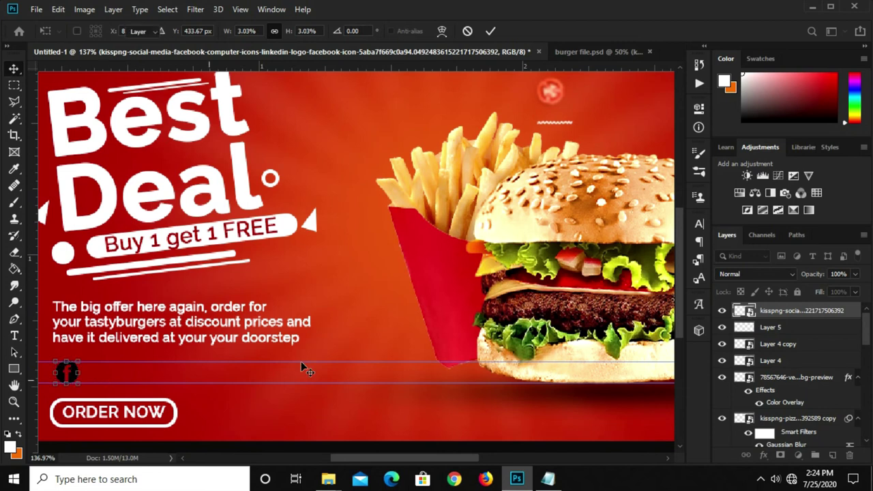
click(601, 54)
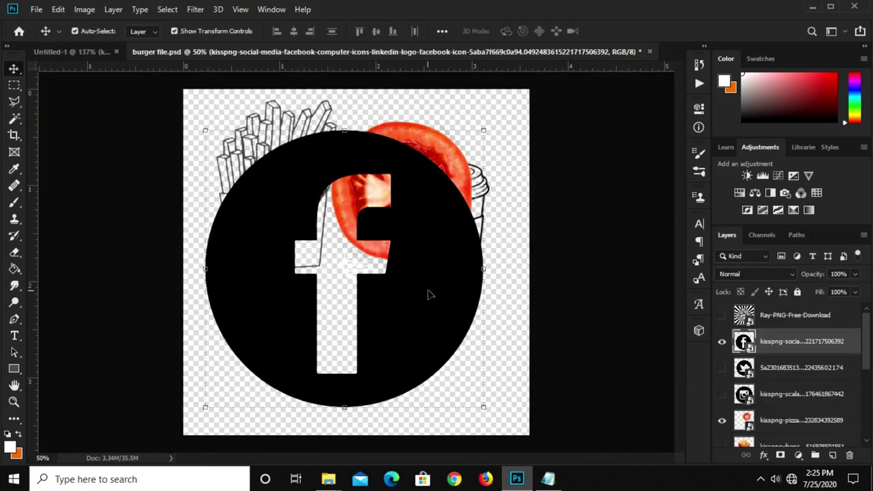
- Copy the Twitter bird layer from burger file.psd into the Untitled-1 banner
click(722, 343)
click(722, 368)
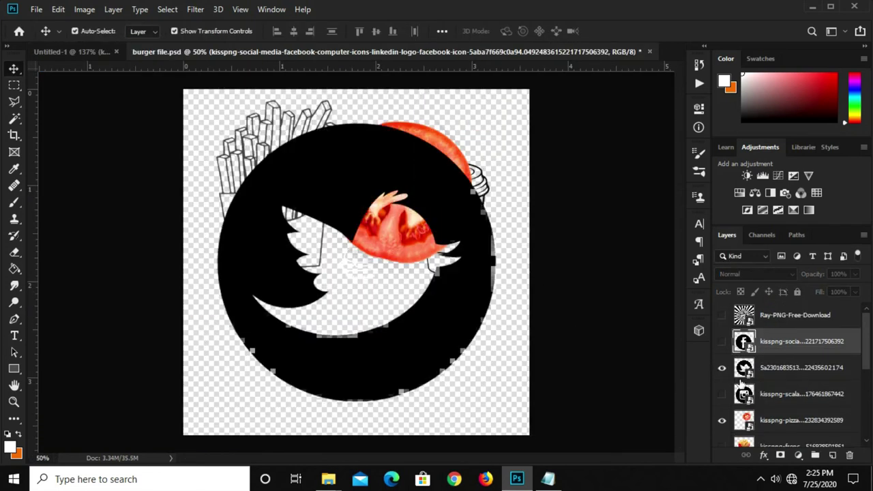
click(470, 222)
drag(470, 222, 294, 130)
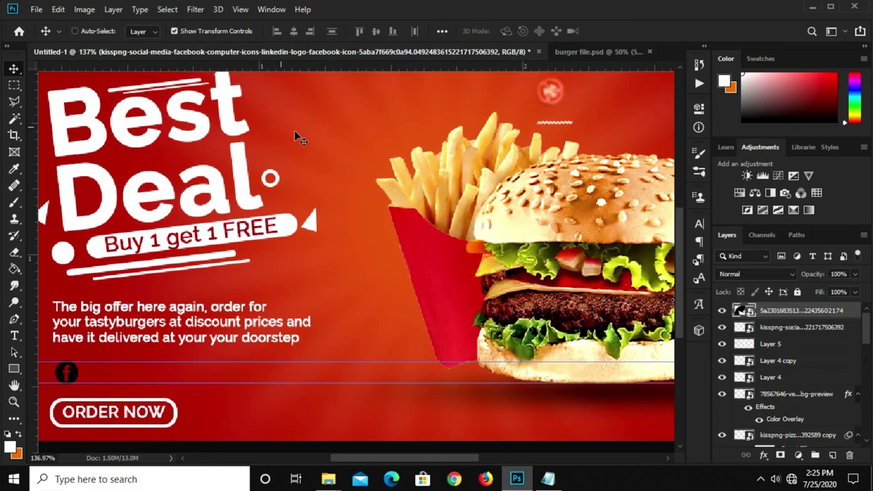
- Scale the Twitter bird down to a small icon on the banner
key(ctrl+t)
key(ctrl+0)
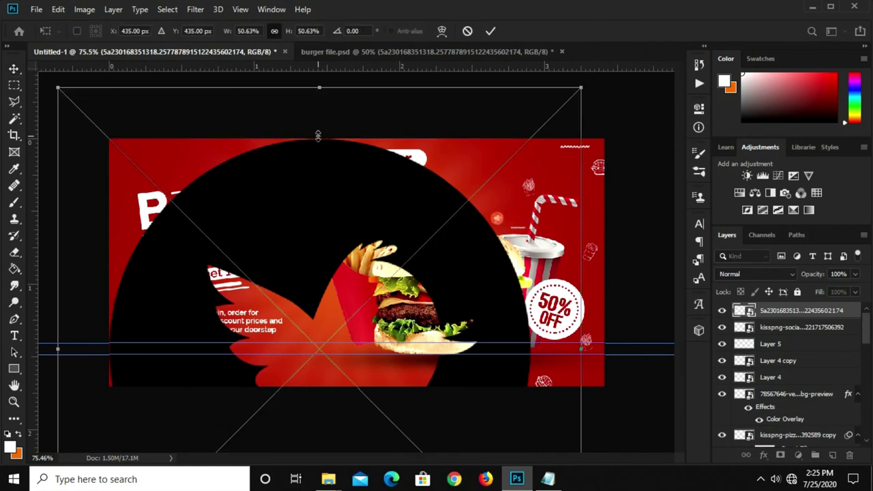
key(ctrl+minus)
drag(341, 171, 337, 323)
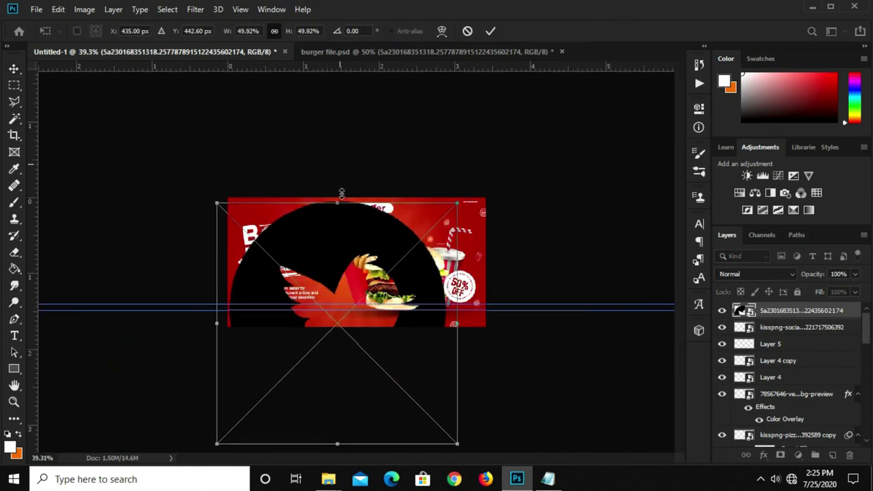
drag(334, 383, 334, 290)
drag(337, 342, 331, 239)
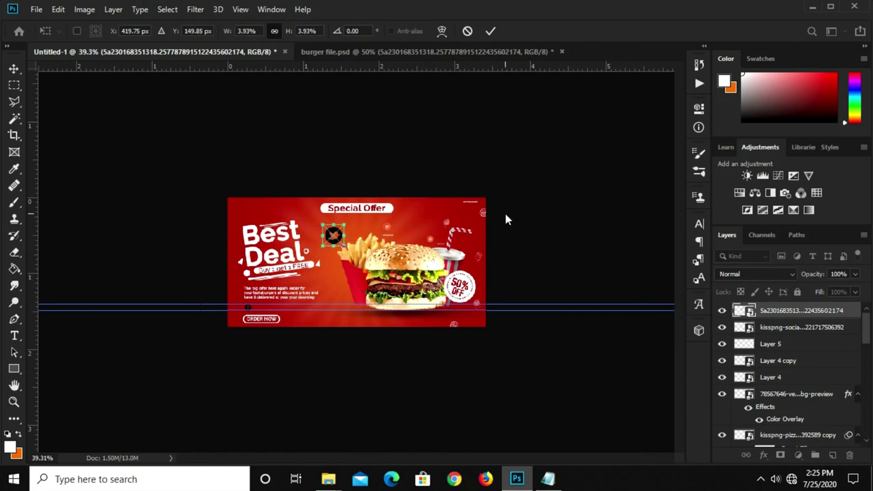
key(Return)
key(ctrl+0)
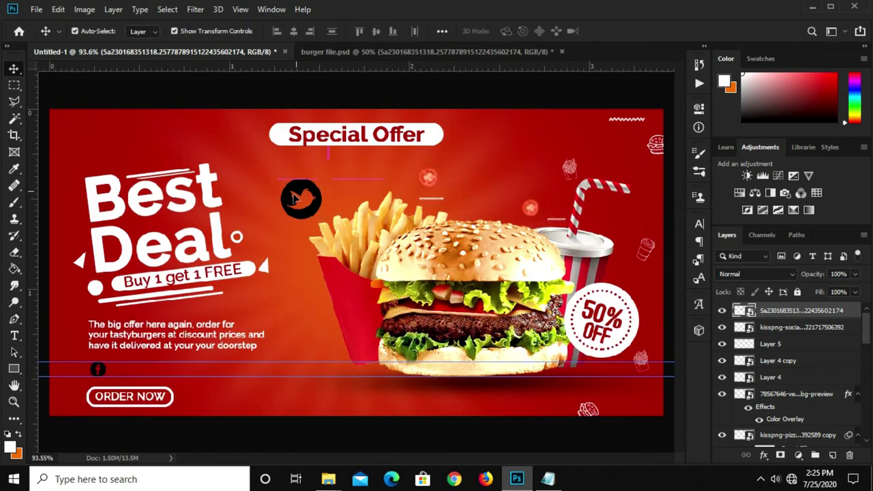
- Place the Twitter bird beside the Facebook icon, shrunk to match its size
drag(293, 198, 137, 369)
key(ctrl+t)
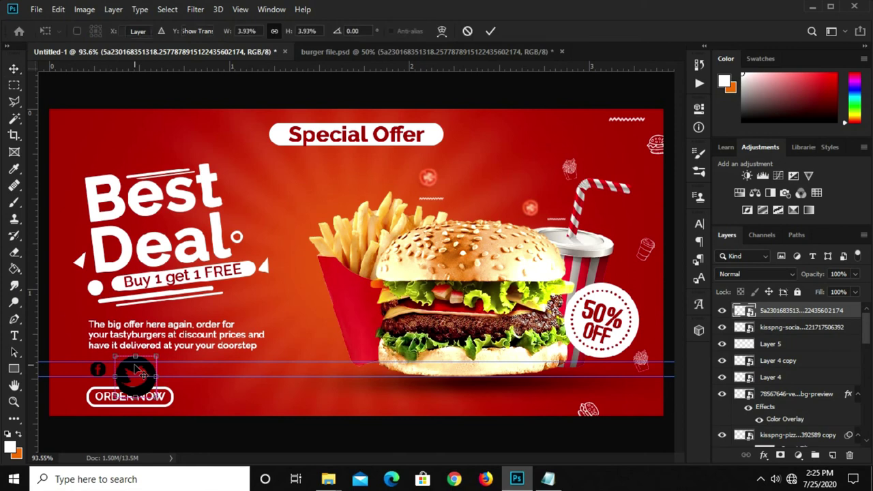
drag(157, 379, 118, 372)
scroll(137, 365, up, 2)
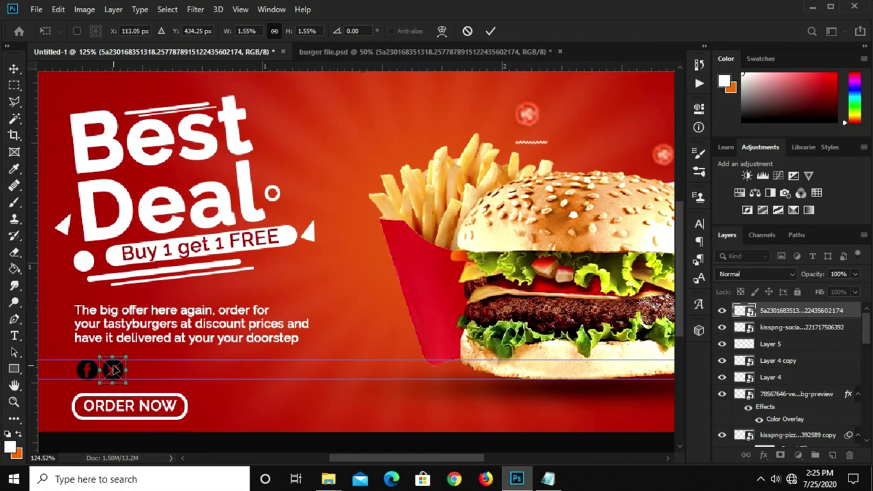
key(Return)
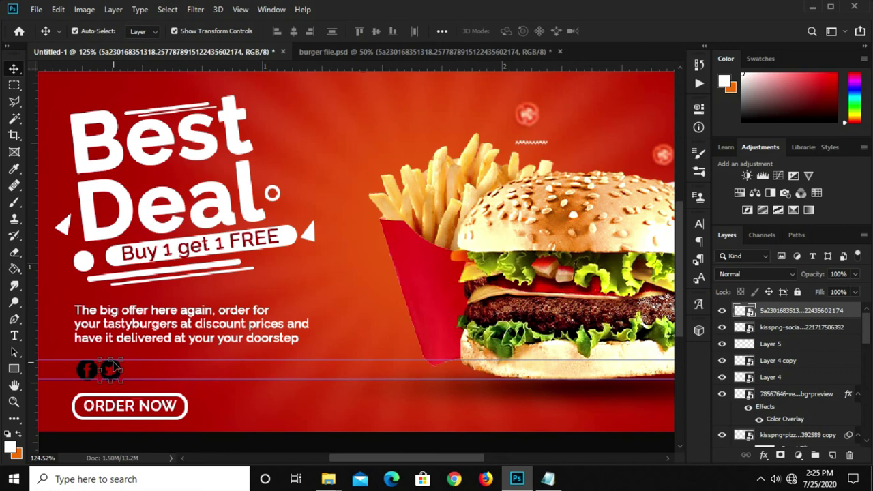
- Copy the Instagram icon layer from burger file.psd into the banner
click(401, 52)
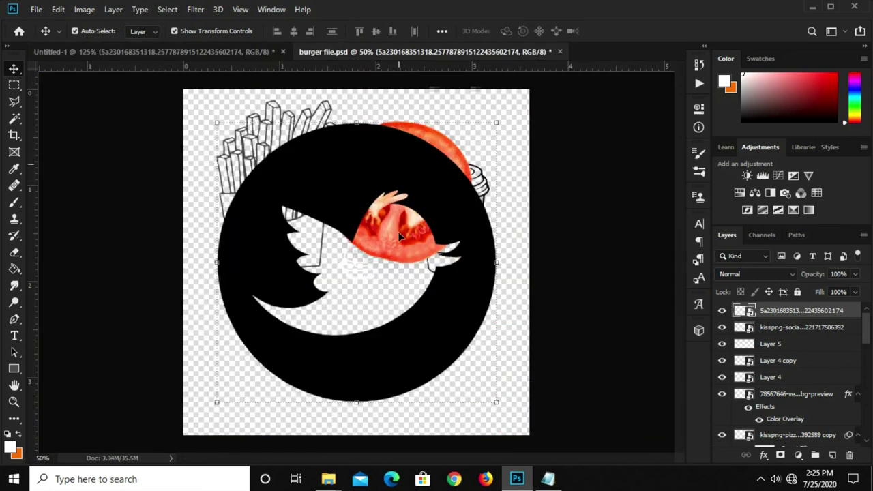
click(722, 368)
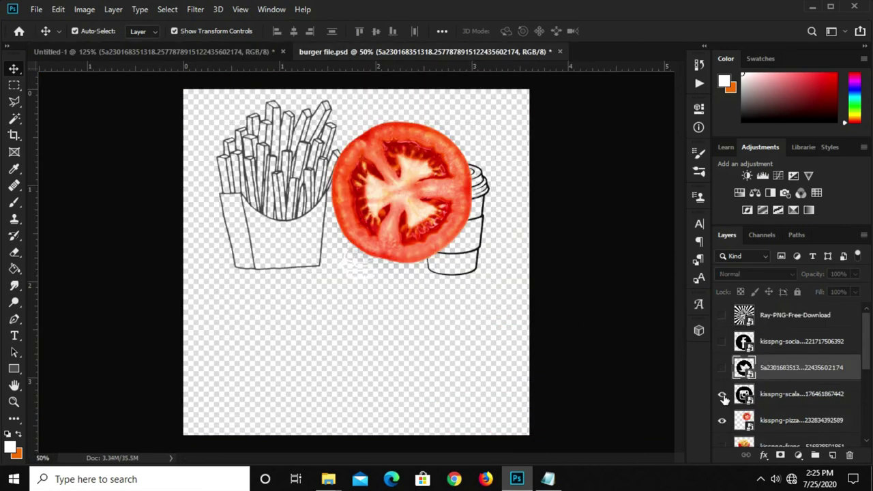
click(722, 394)
click(467, 228)
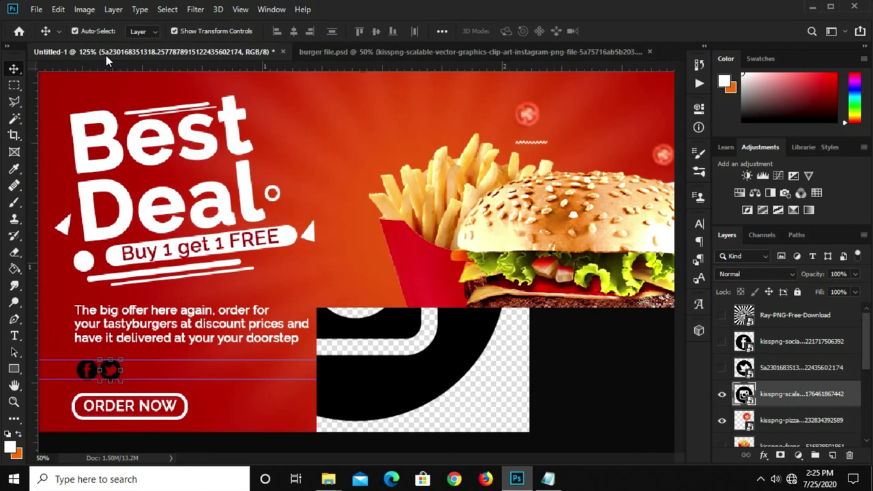
drag(106, 55, 300, 237)
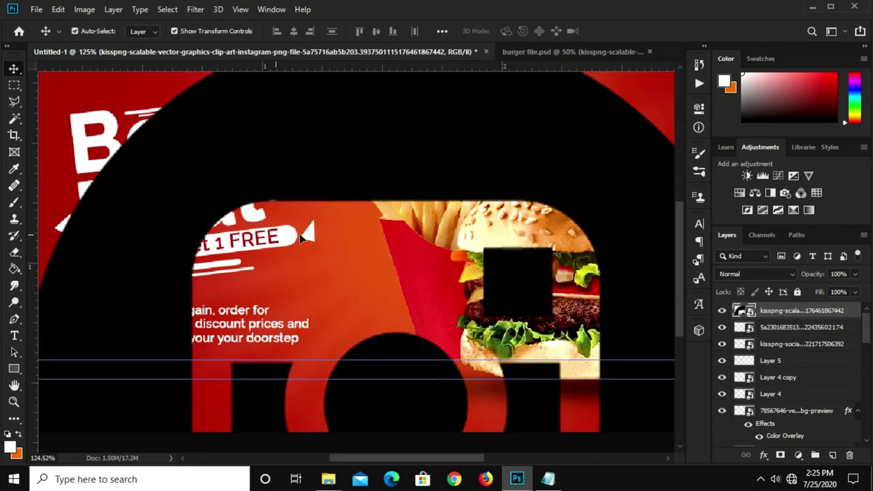
- Shrink the Instagram layer down to a small logo
scroll(350, 208, down, 5)
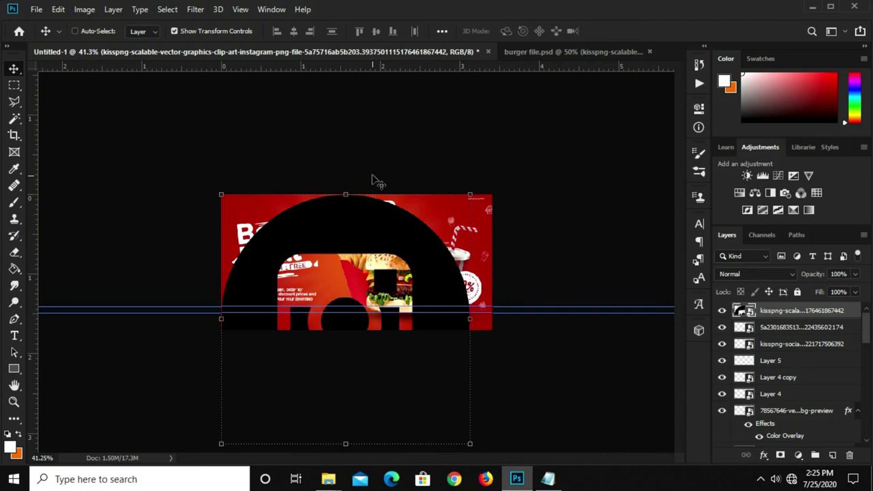
drag(346, 195, 360, 306)
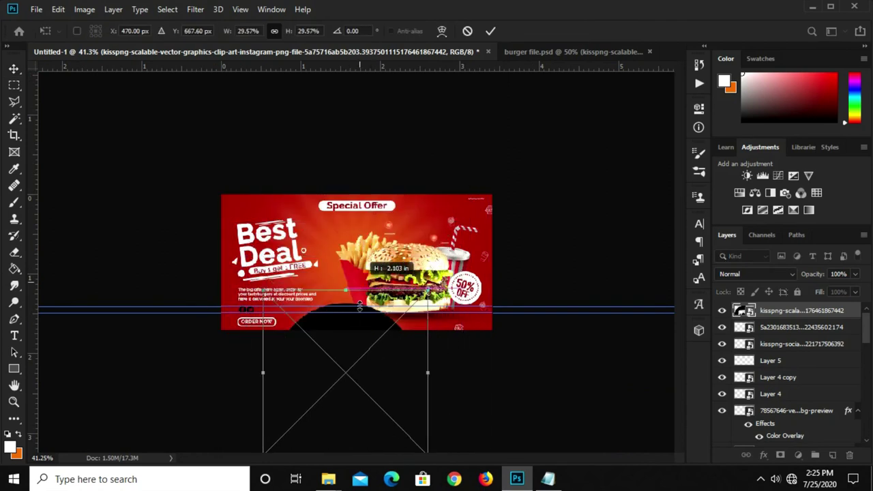
mouse_move(359, 305)
mouse_down()
mouse_move(343, 324)
mouse_move(302, 275)
mouse_up()
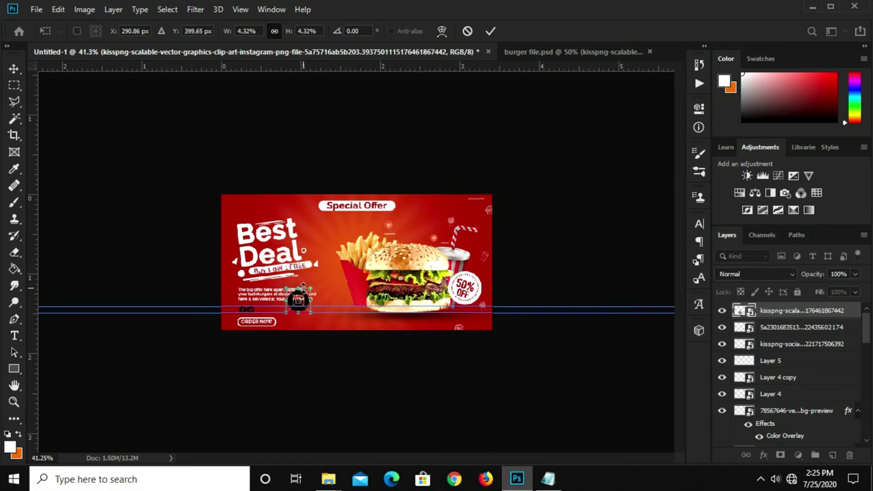
key(Return)
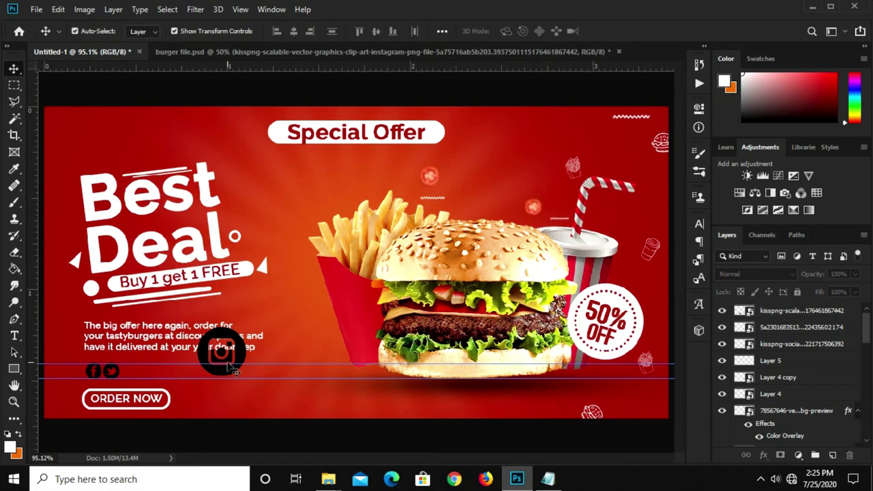
- Resize the Instagram logo and place it left of the Facebook icon
click(222, 334)
key(ctrl+t)
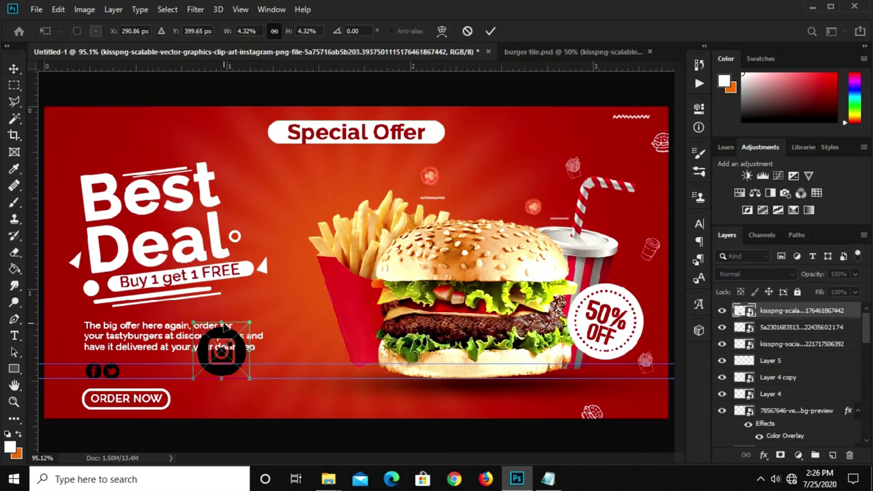
mouse_move(222, 328)
mouse_down()
mouse_move(222, 356)
mouse_move(86, 370)
mouse_up()
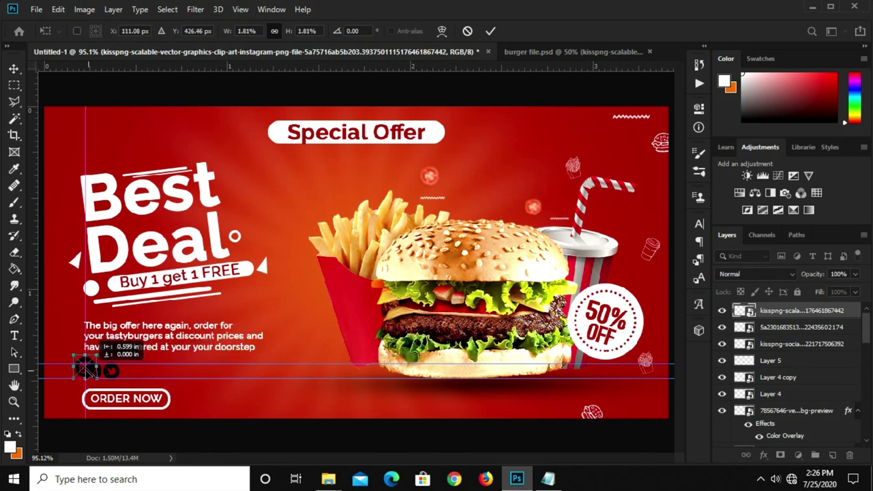
scroll(87, 371, up, 1)
drag(83, 362, 80, 357)
scroll(79, 371, up, 3)
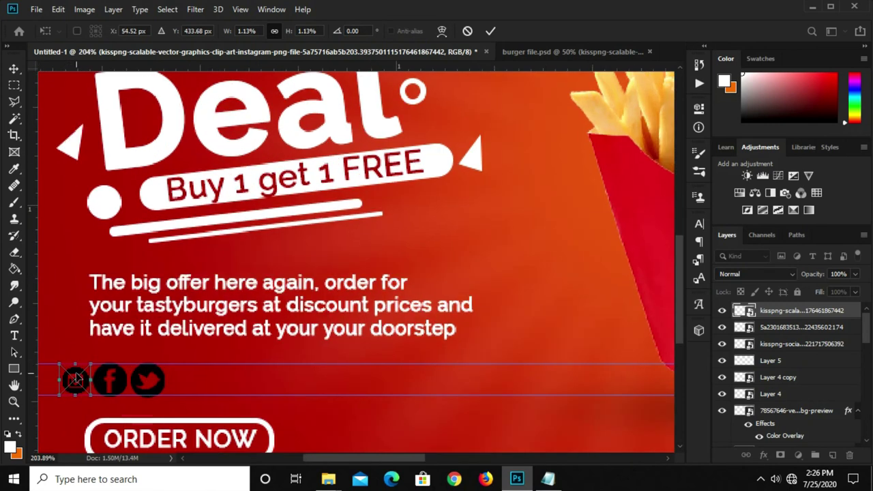
drag(75, 361, 79, 355)
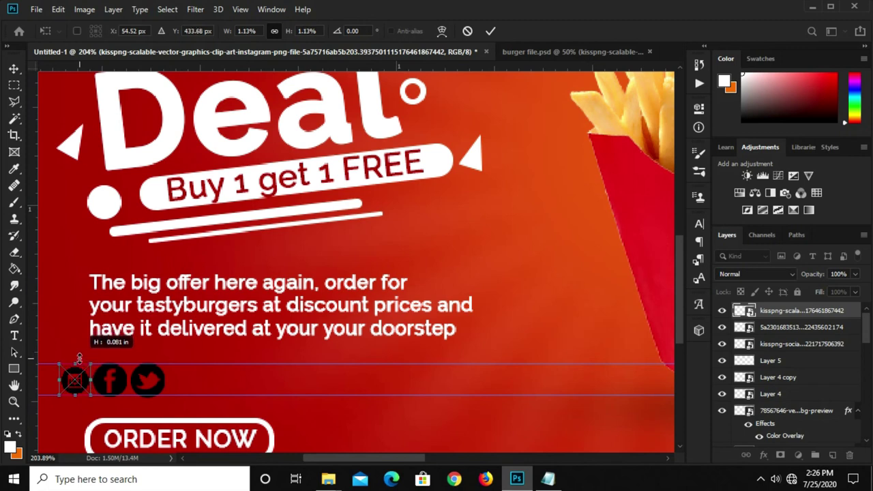
drag(56, 360, 57, 358)
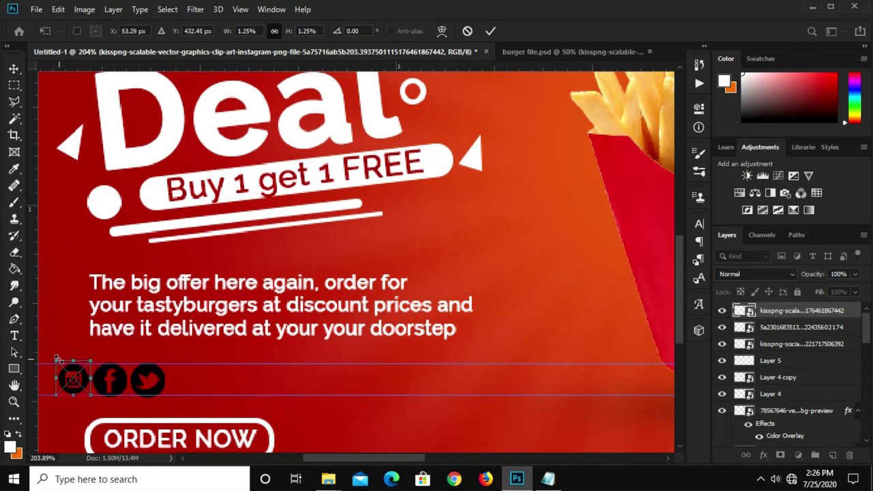
key(Return)
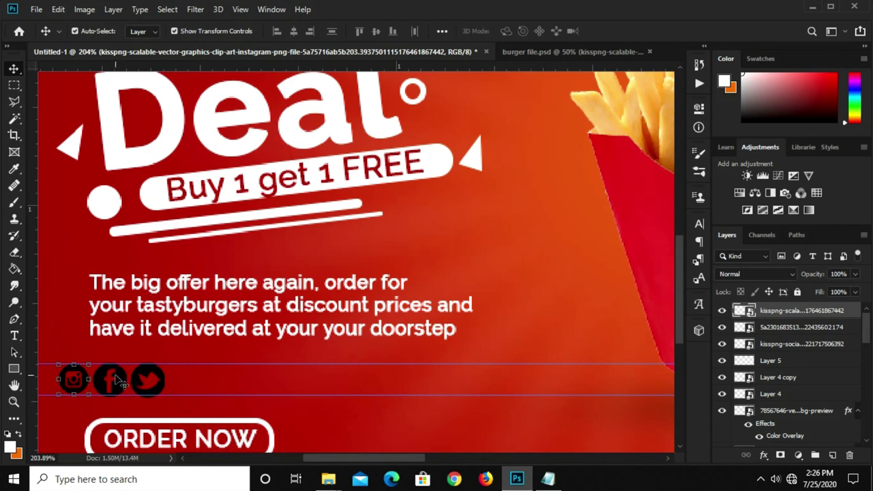
- Resize the Facebook and Twitter icons to match and nudge Twitter into line
click(116, 383)
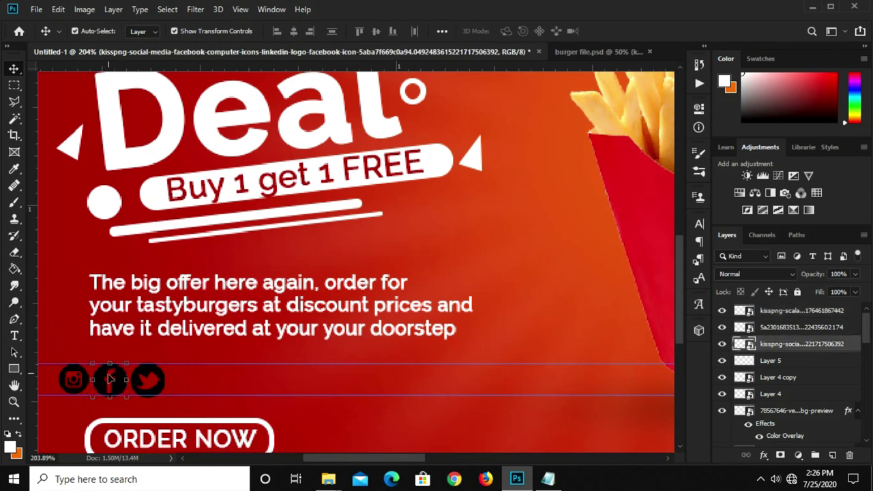
drag(87, 356, 93, 363)
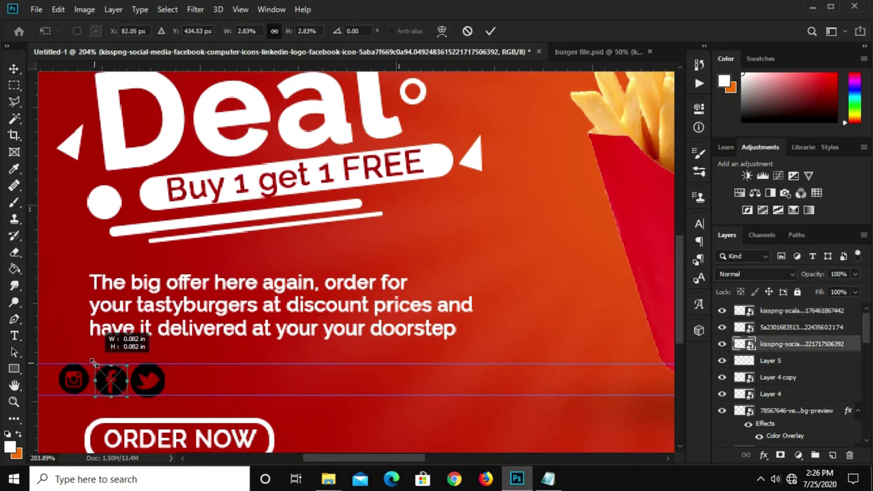
key(Return)
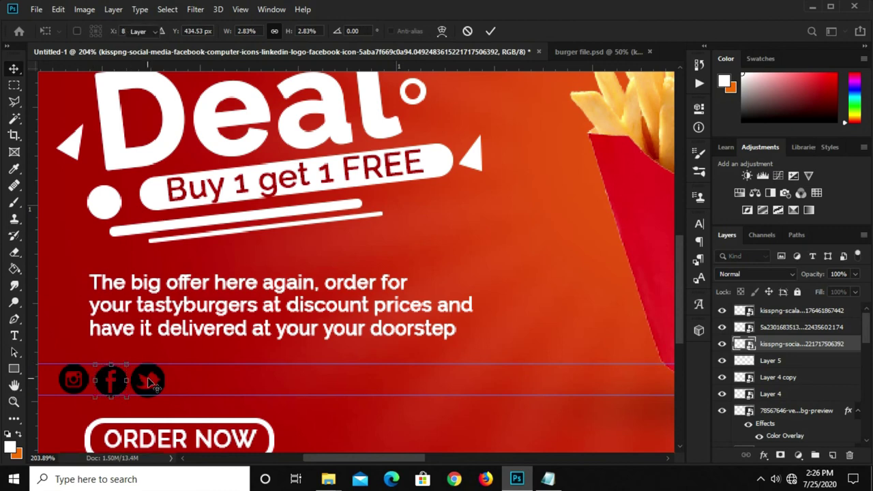
click(149, 380)
key(ctrl+t)
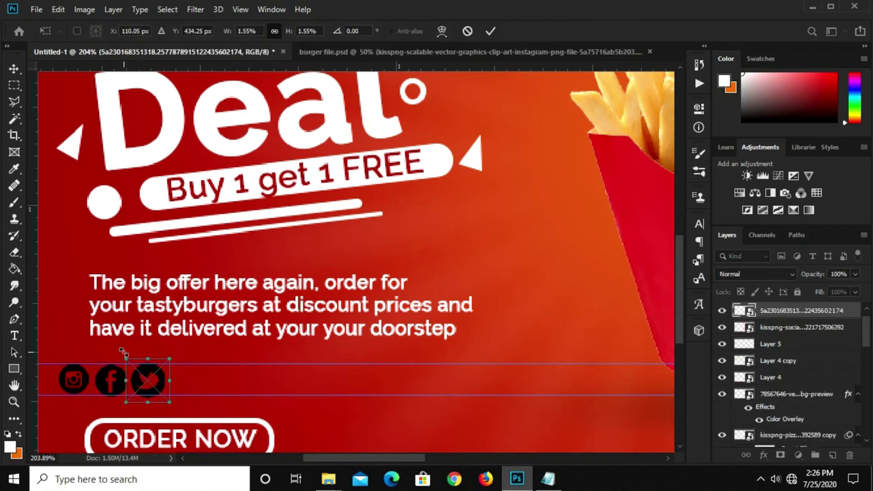
drag(124, 354, 130, 362)
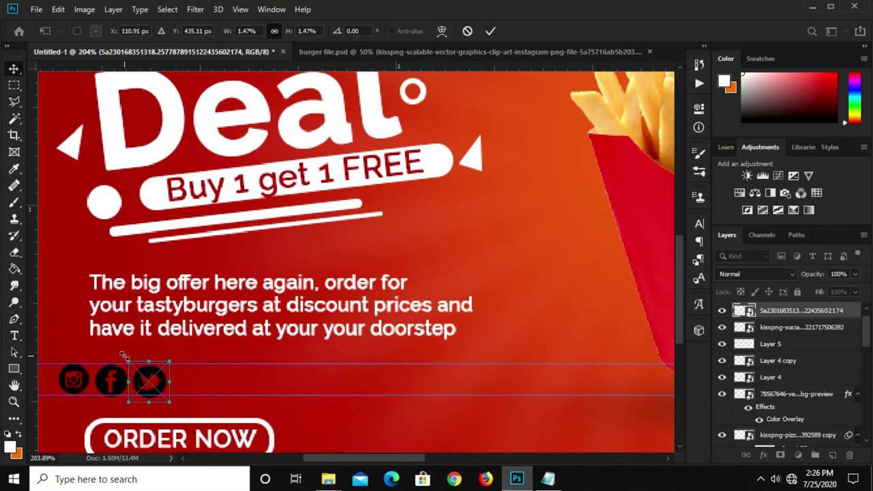
key(Return)
key(Up)
key(Up)
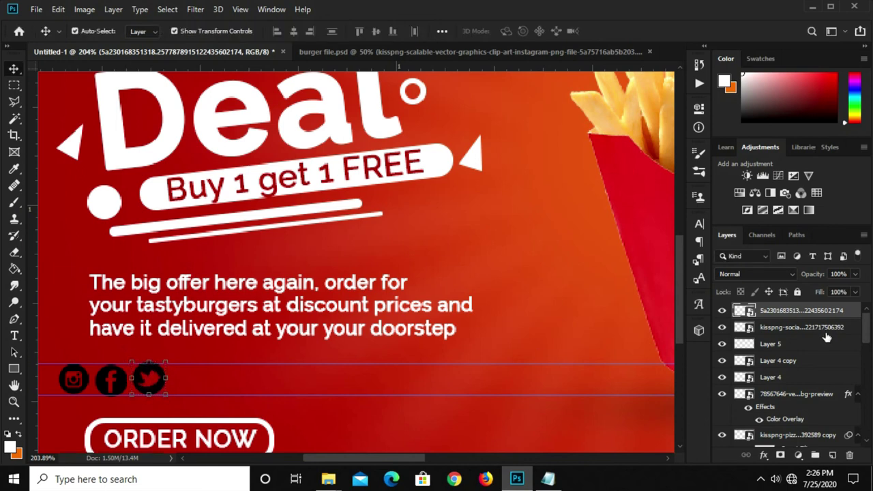
scroll(826, 338, up, 1)
click(800, 344)
- Space the Instagram, Facebook and Twitter icons evenly and group them
shift+click(802, 312)
key(ctrl+g)
click(722, 311)
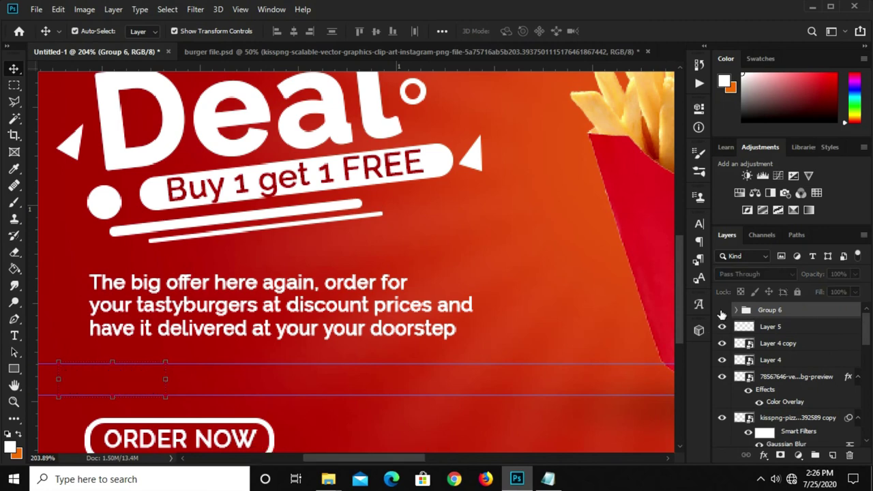
click(722, 311)
key(Right)
key(Right)
key(Right)
key(Right)
key(Right)
key(Right)
key(Right)
key(Right)
key(Right)
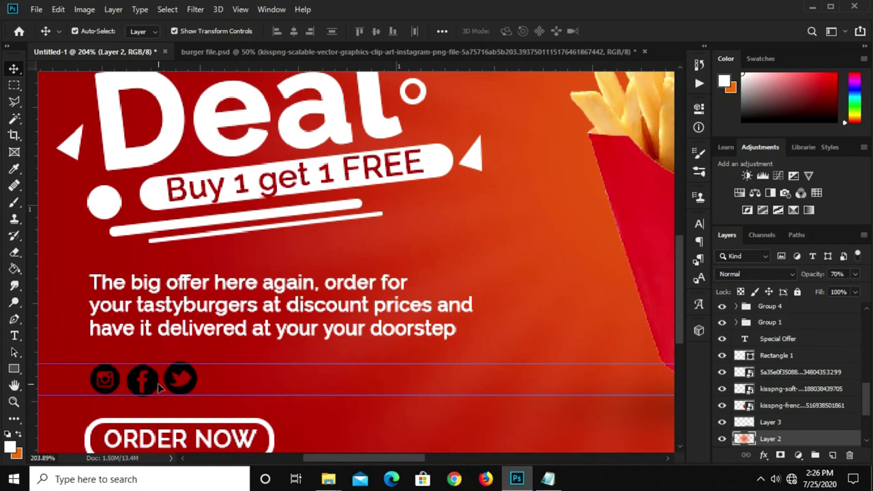
drag(141, 382, 137, 382)
click(182, 385)
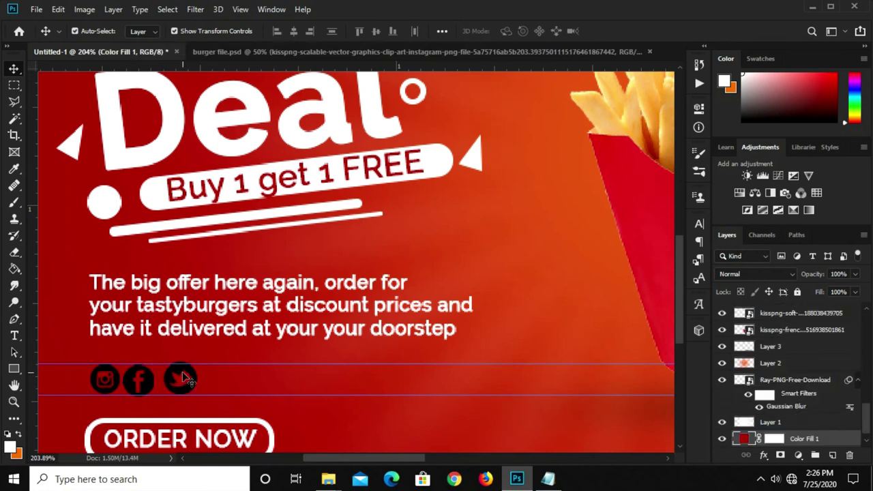
drag(179, 375, 174, 375)
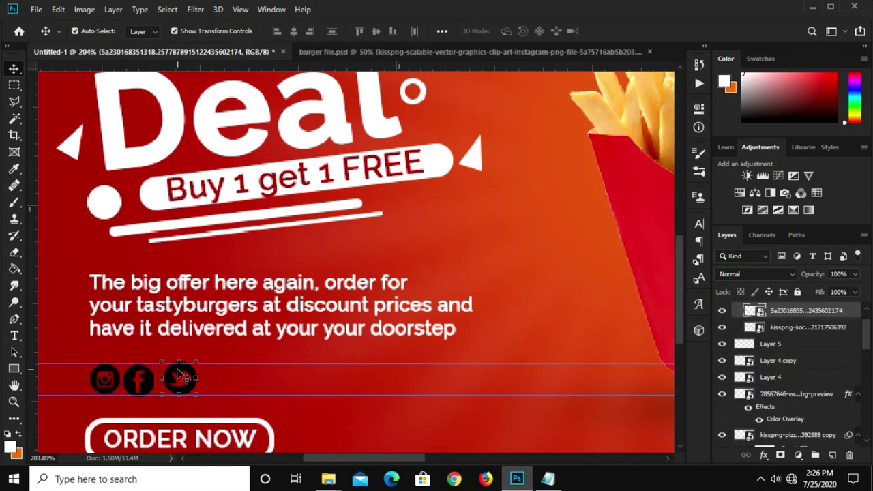
click(139, 381)
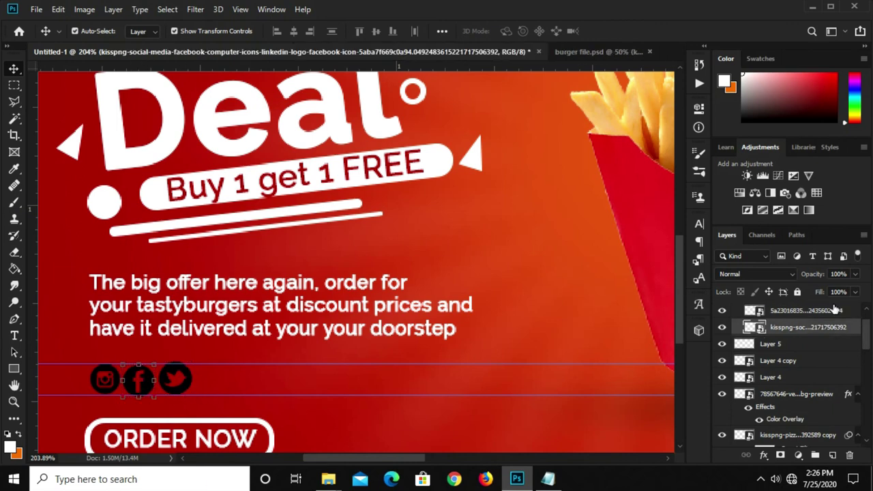
key(ctrl+g)
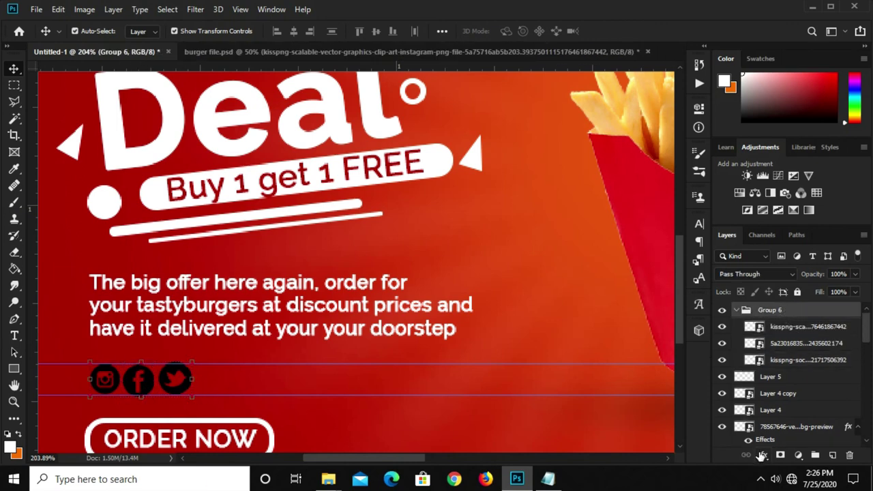
- Give the social icons group a white Color Overlay effect
click(764, 455)
click(788, 400)
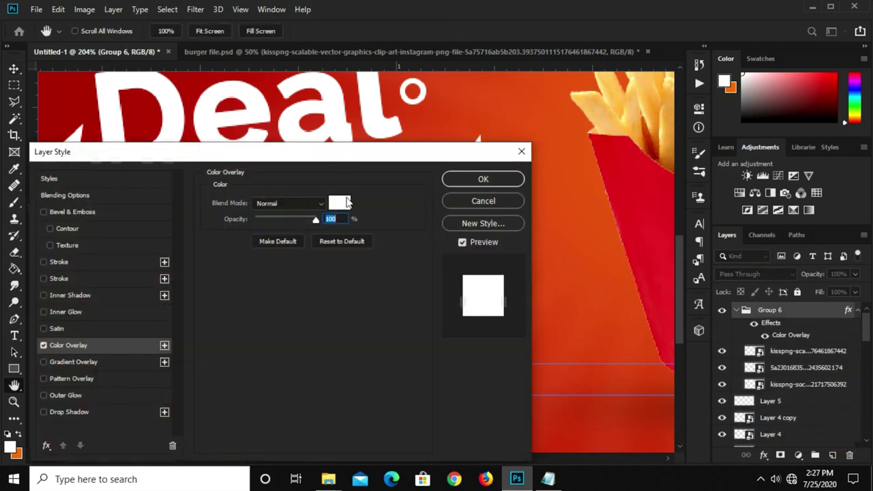
click(339, 203)
click(569, 238)
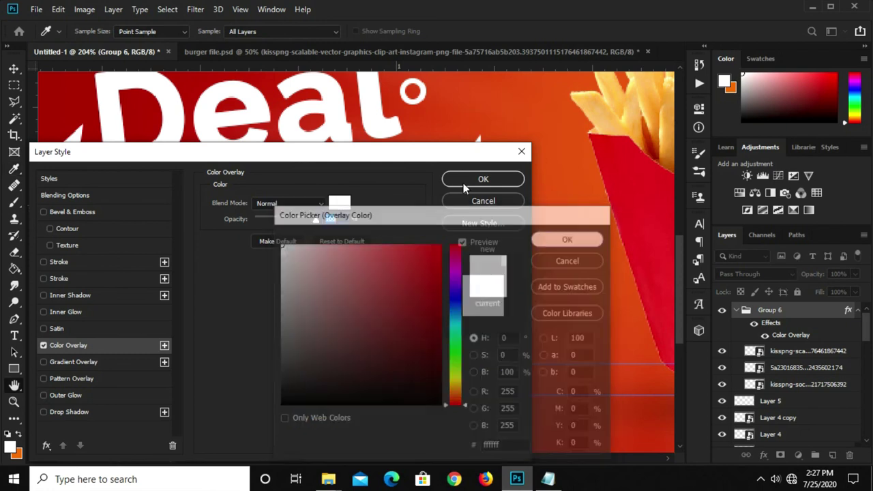
click(463, 182)
key(ctrl+minus)
key(ctrl+minus)
key(ctrl+minus)
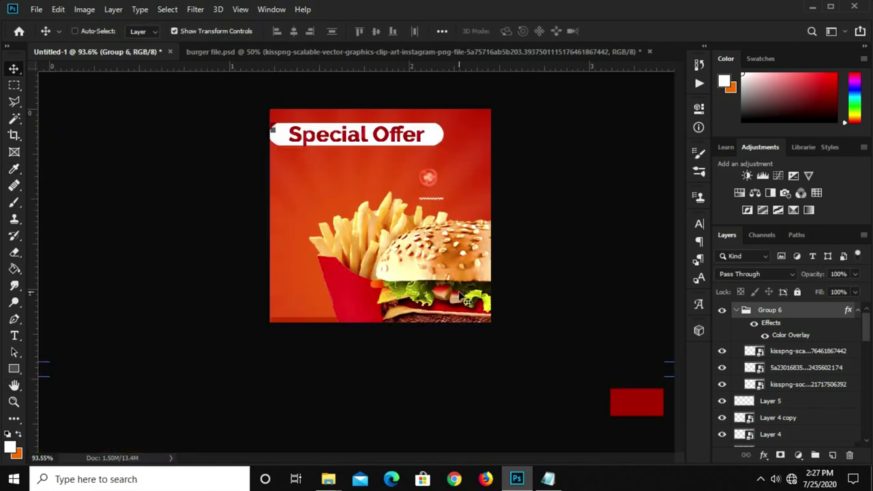
- Clear all guides from the canvas and fit the banner in the window
click(240, 9)
click(242, 324)
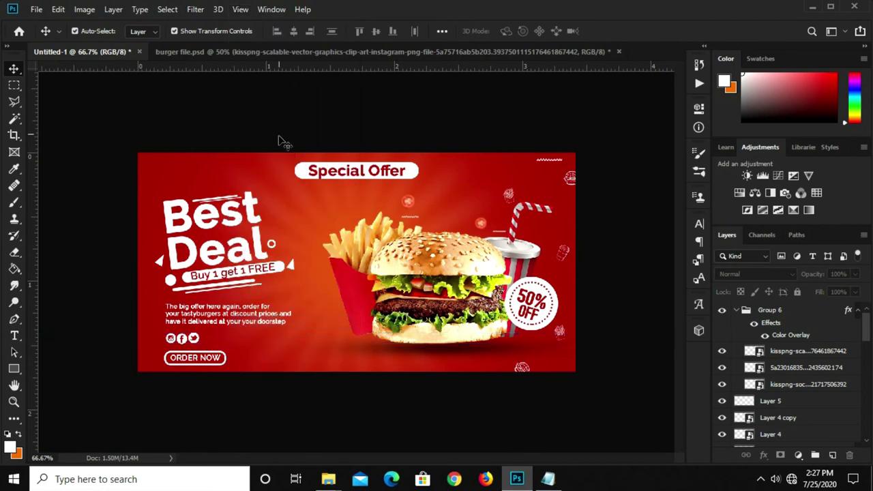
key(ctrl+0)
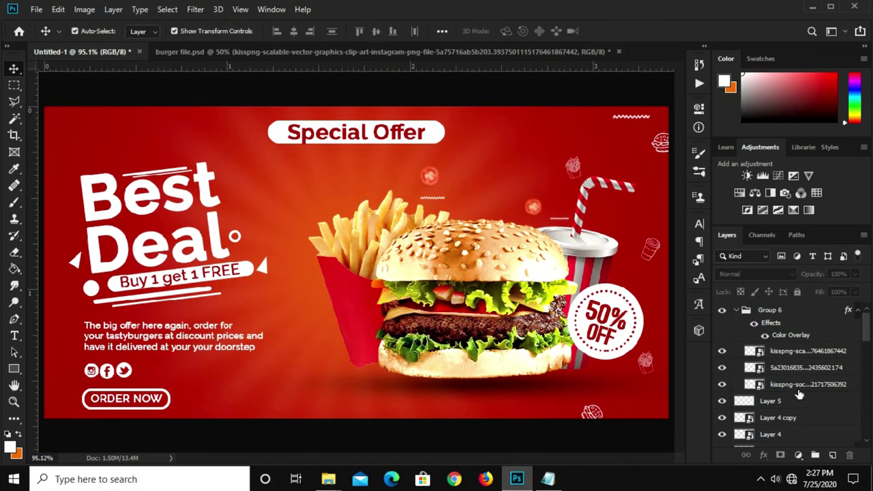
key(ctrl+minus)
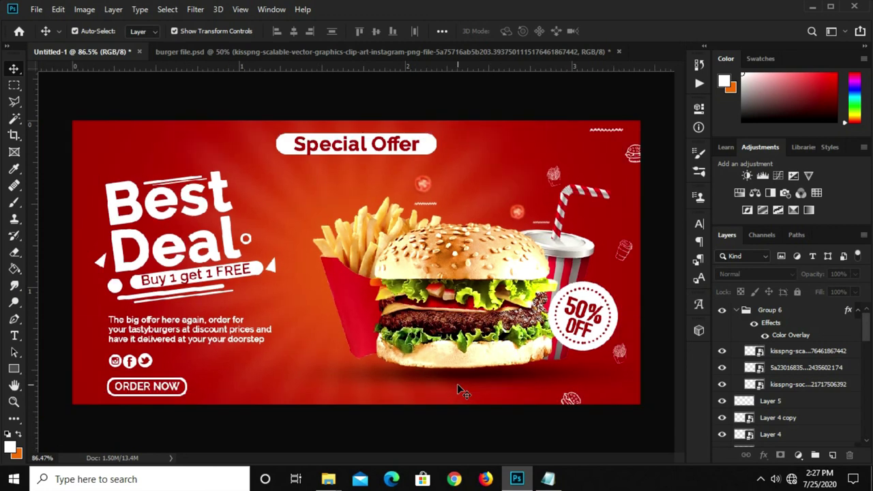
key(ctrl+0)
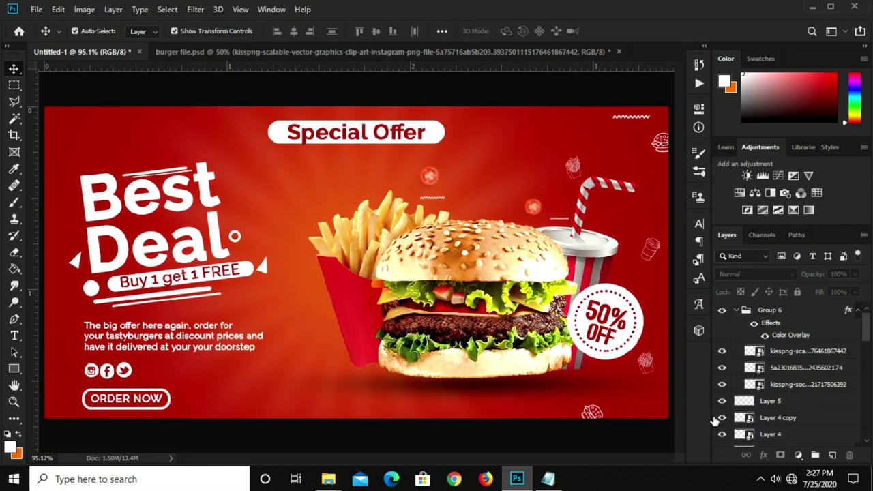
scroll(784, 382, down, 3)
alt+scroll(99, 293, up, 5)
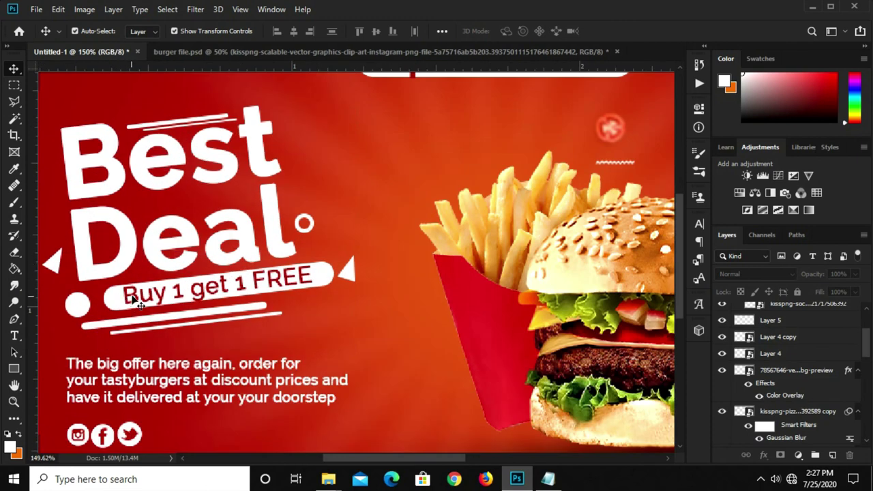
- Rotate and slightly shrink the Buy 1 get 1 FREE text to match the pill's tilt
click(135, 300)
key(ctrl+t)
drag(113, 309, 116, 309)
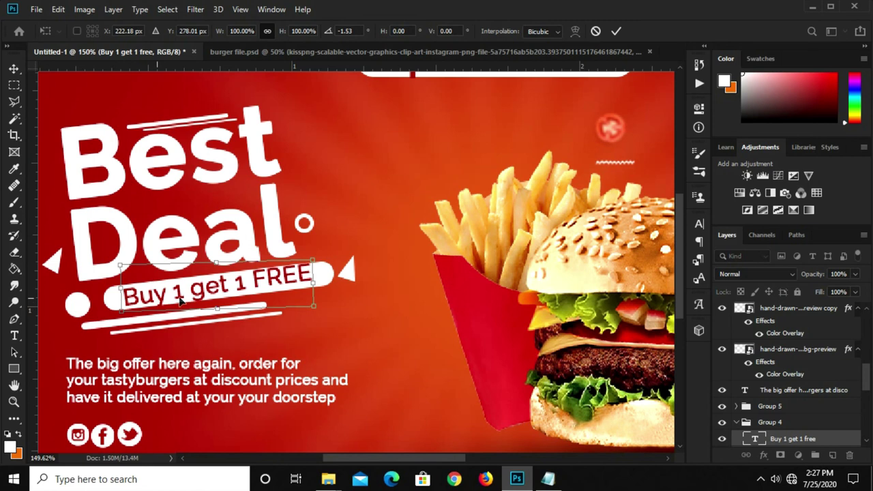
drag(312, 258, 315, 263)
key(Return)
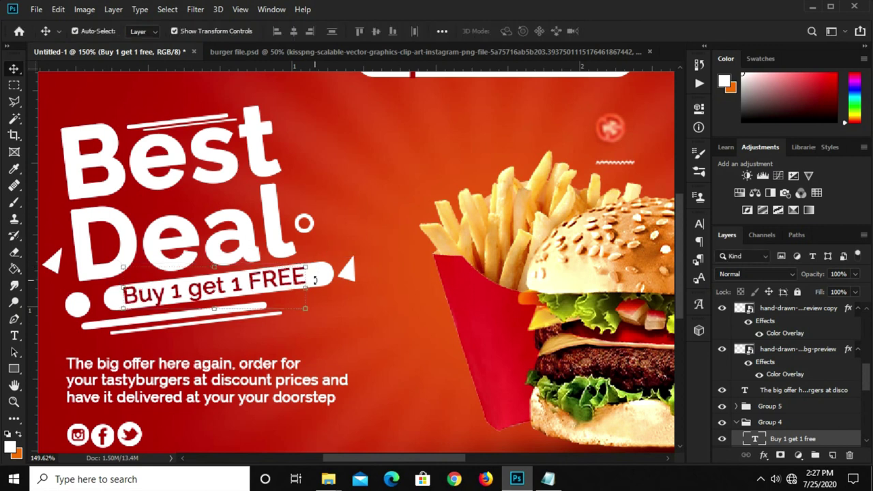
- Skew the Buy 1 get 1 FREE text to follow the pill's slant
key(ctrl+t)
right_click(296, 282)
click(321, 328)
drag(312, 281, 313, 282)
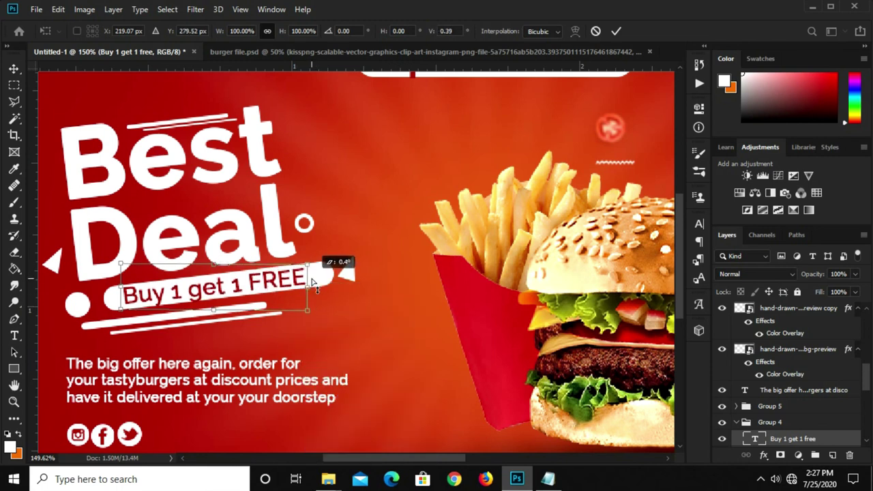
key(Return)
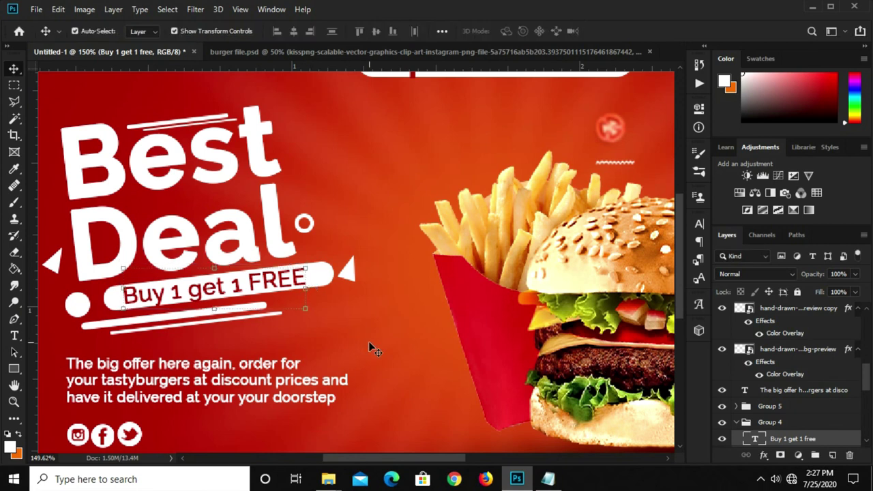
click(368, 341)
key(ctrl+0)
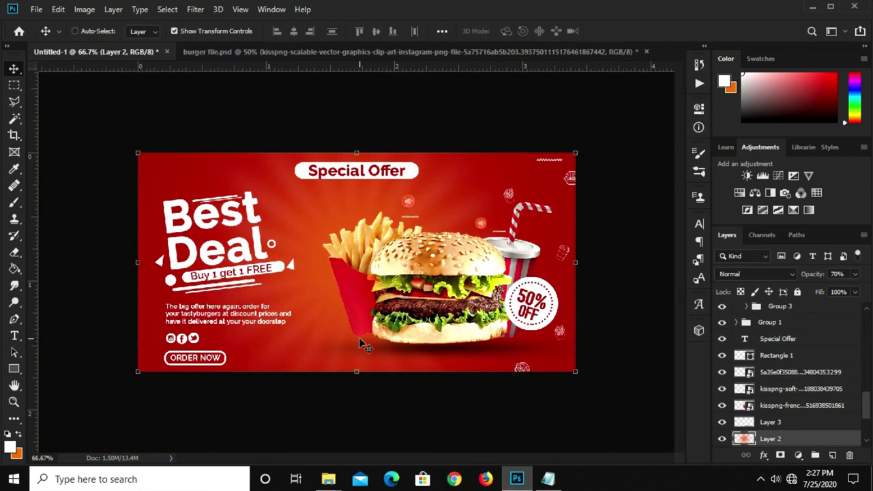
- Add a Curves adjustment layer with the midpoint pulled down to darken the banner
key(ctrl)
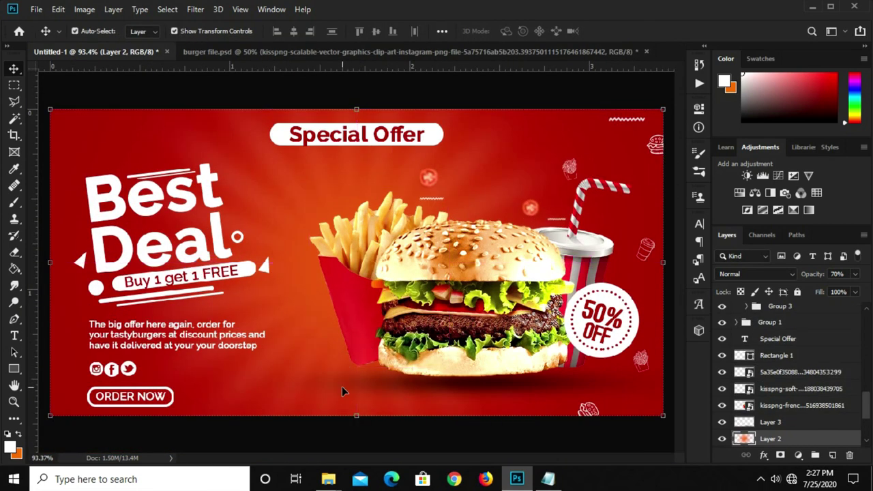
scroll(806, 417, up, 5)
scroll(812, 423, up, 5)
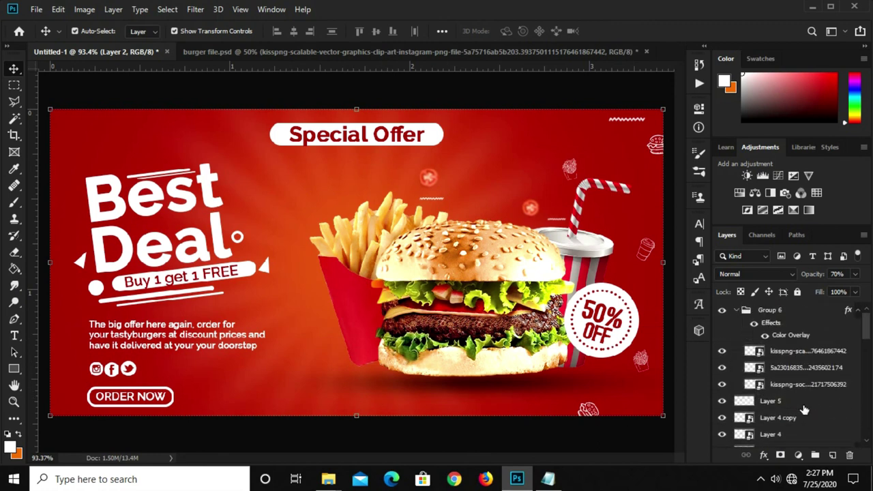
click(819, 434)
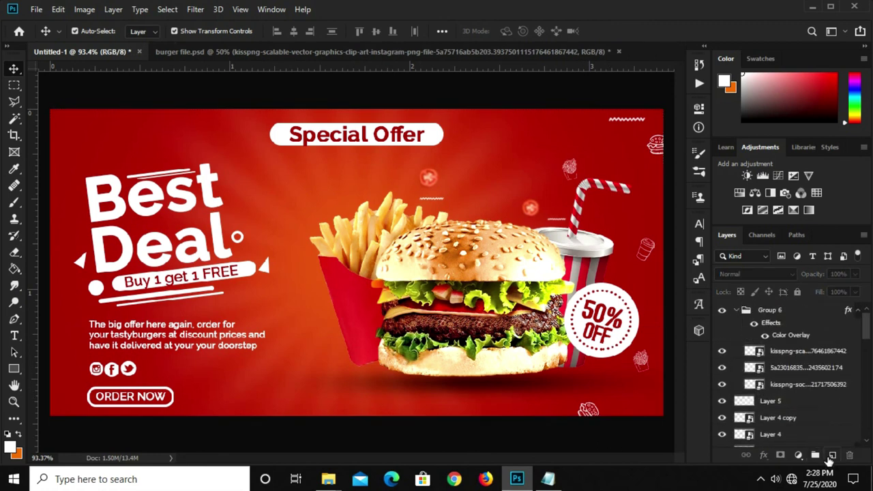
click(801, 455)
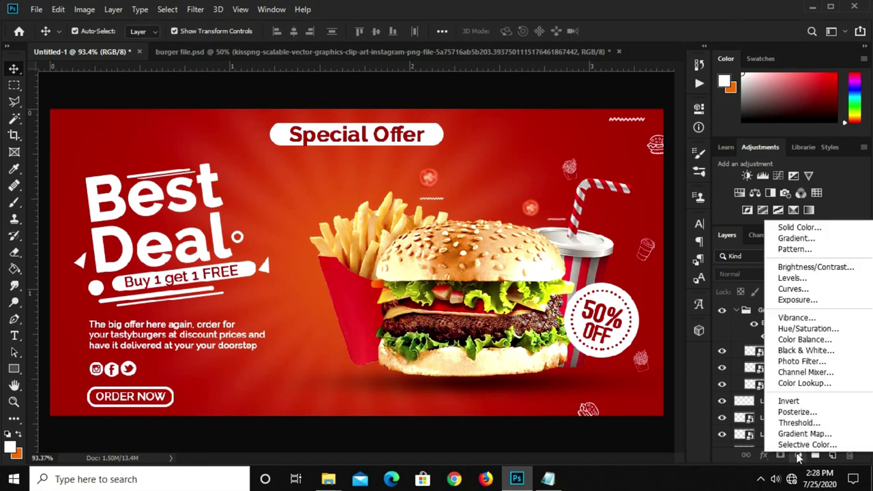
click(794, 289)
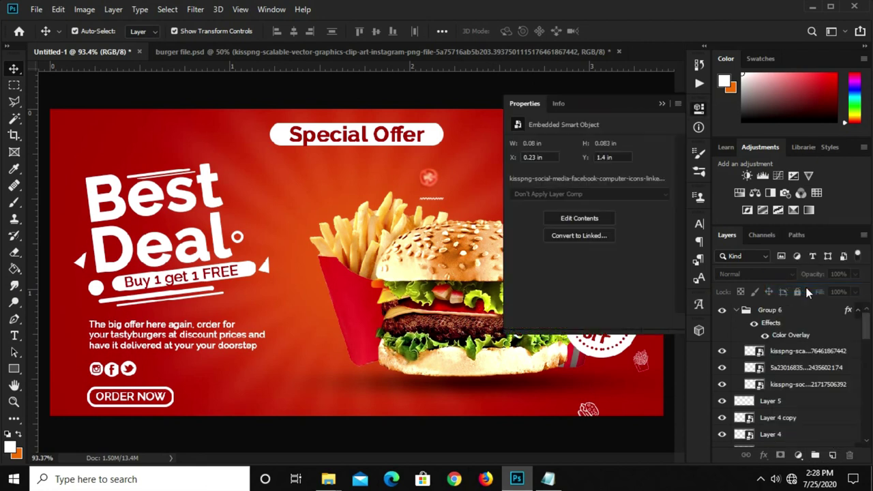
drag(588, 254, 587, 262)
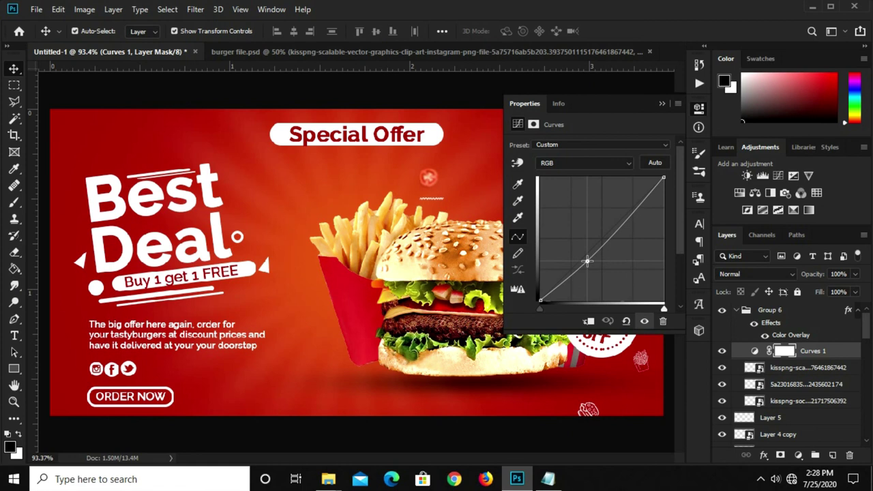
drag(588, 262, 588, 263)
click(662, 103)
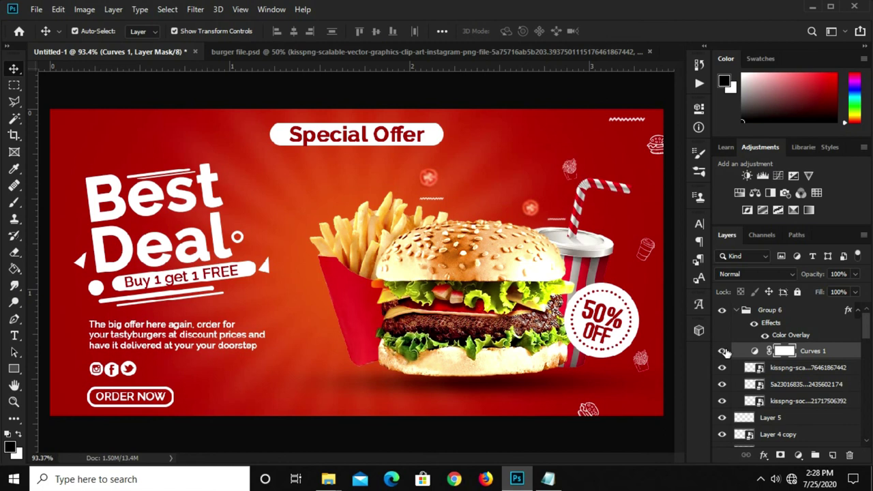
- Move Curves 1 to the top of the layer stack at 86% opacity
click(737, 311)
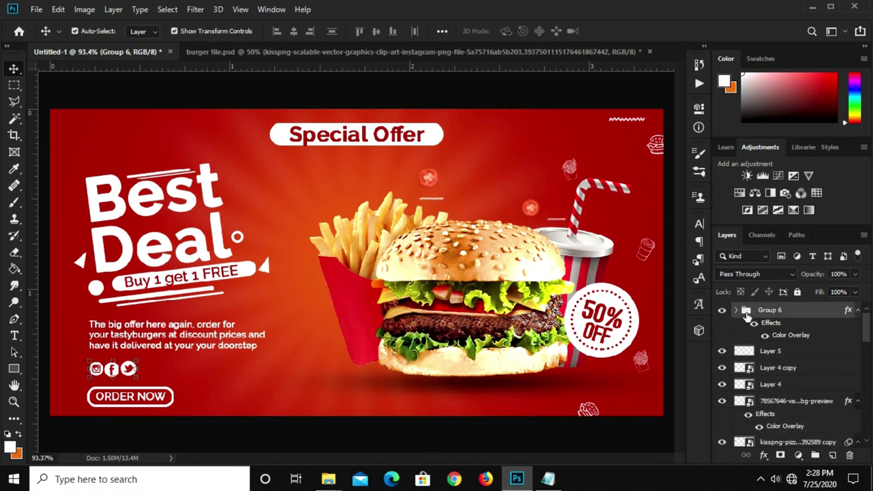
click(737, 311)
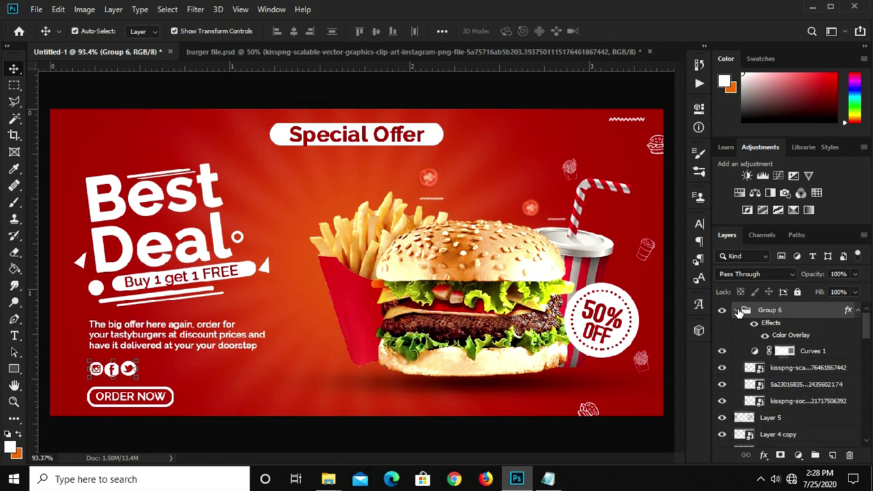
click(833, 358)
drag(816, 350, 806, 305)
click(853, 274)
drag(858, 290, 849, 291)
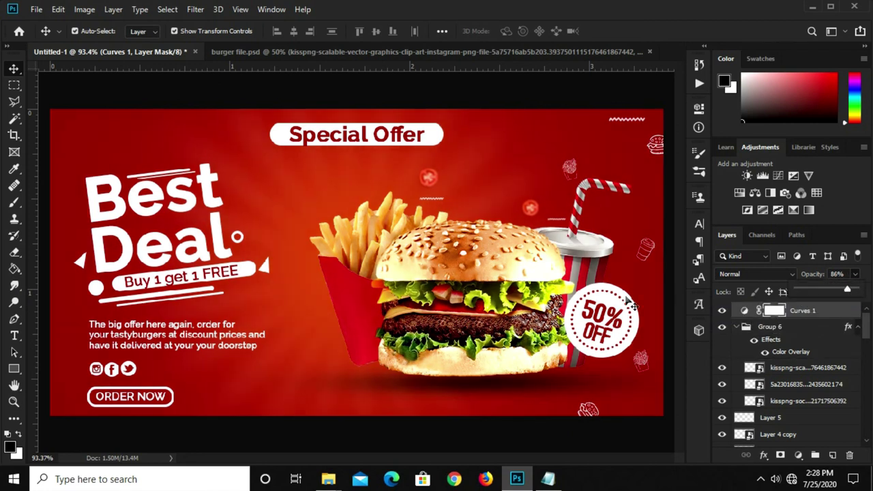
click(621, 240)
- Toggle the Curves adjustment off and on to compare, then deselect layers
scroll(780, 380, up, 5)
scroll(780, 379, up, 5)
scroll(780, 380, up, 3)
click(722, 311)
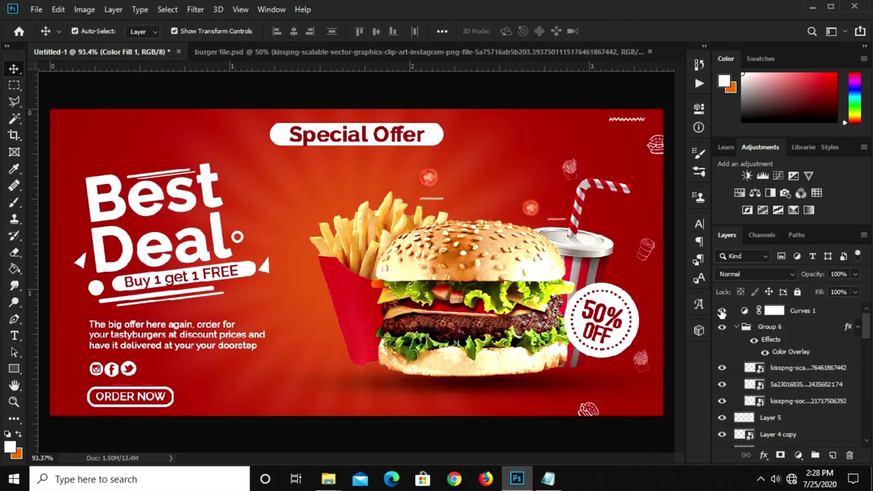
click(722, 311)
click(578, 440)
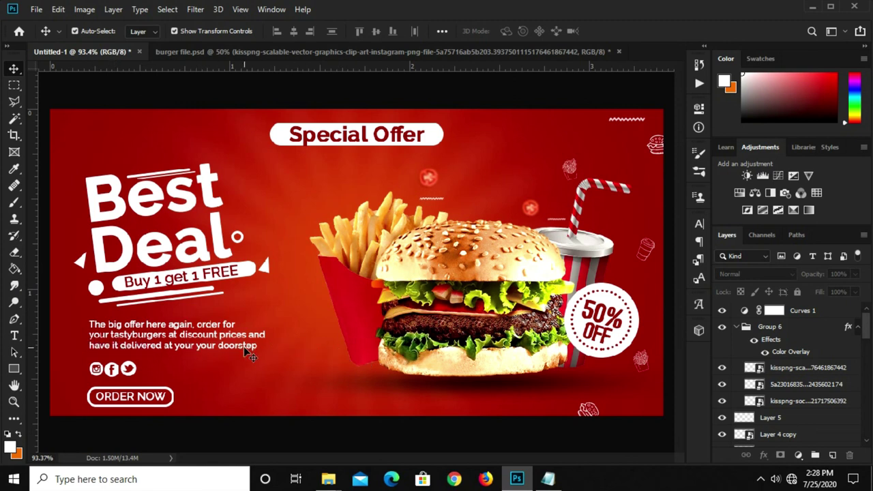
- Move the body paragraph's first line break so line one ends at 'order for your'
scroll(310, 341, down, 1)
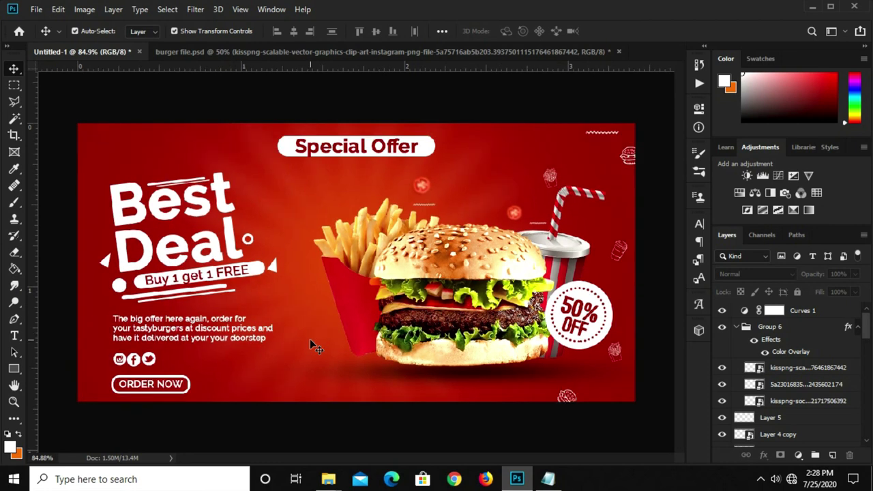
scroll(310, 339, up, 1)
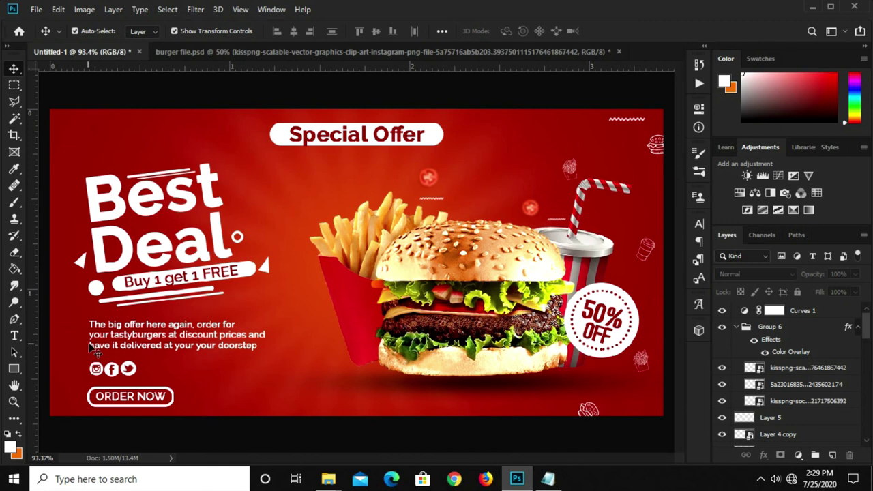
key(t)
click(135, 339)
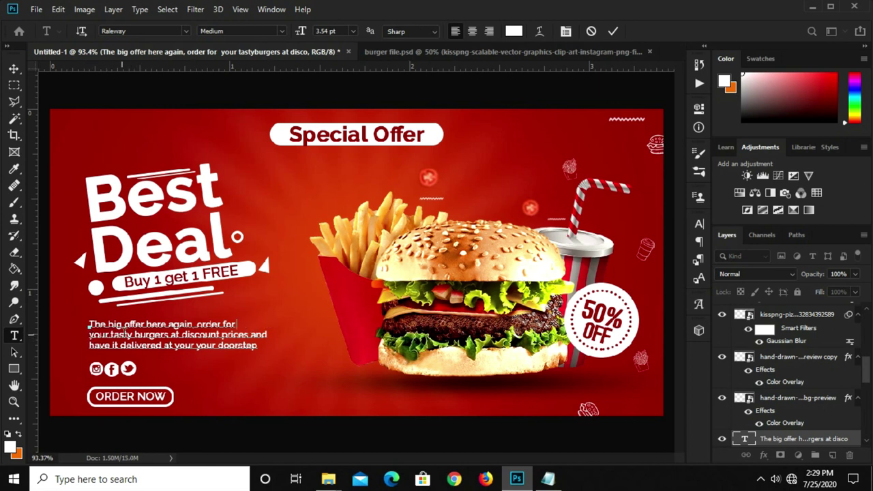
key(Delete)
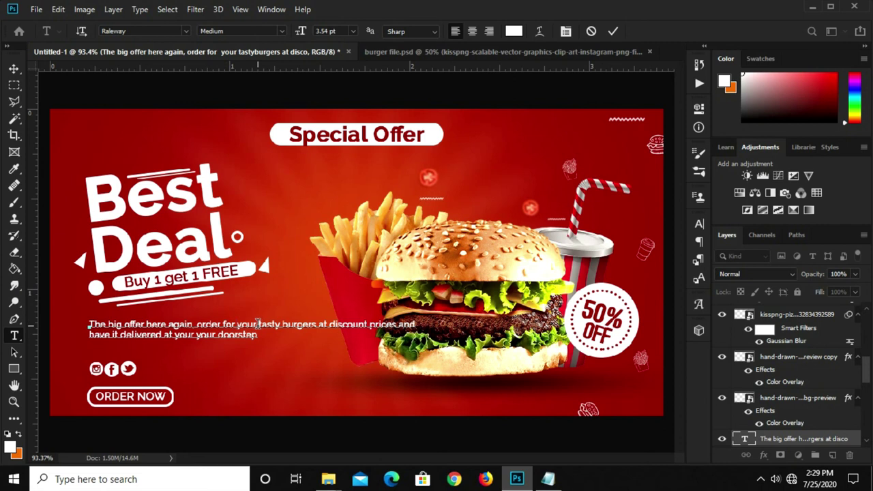
key(Return)
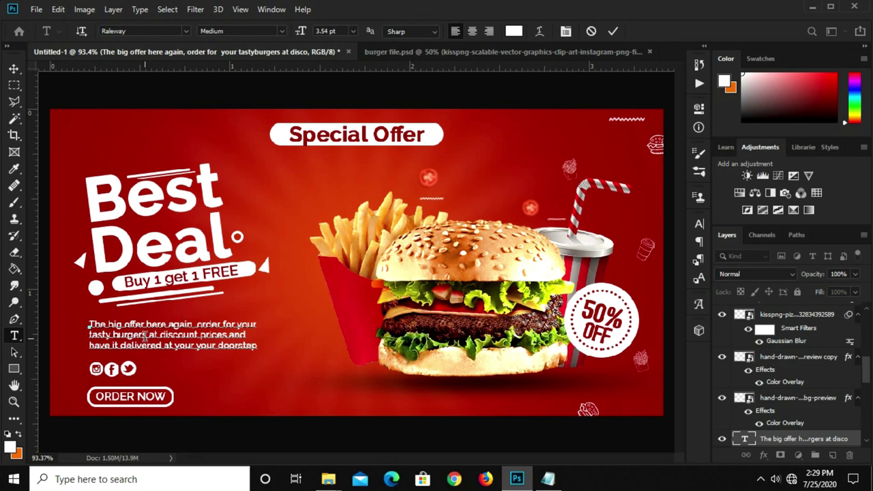
- Make the second body line end at 'have' and commit the reflowed text
key(BackSpace)
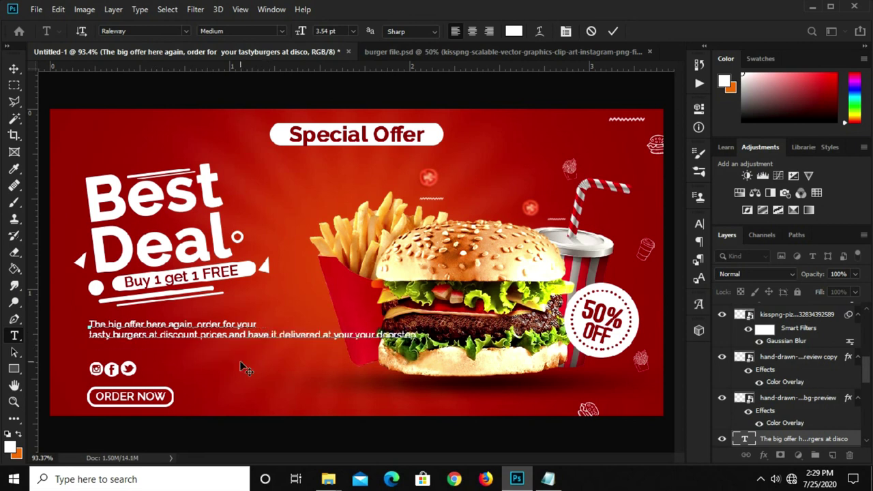
key(Return)
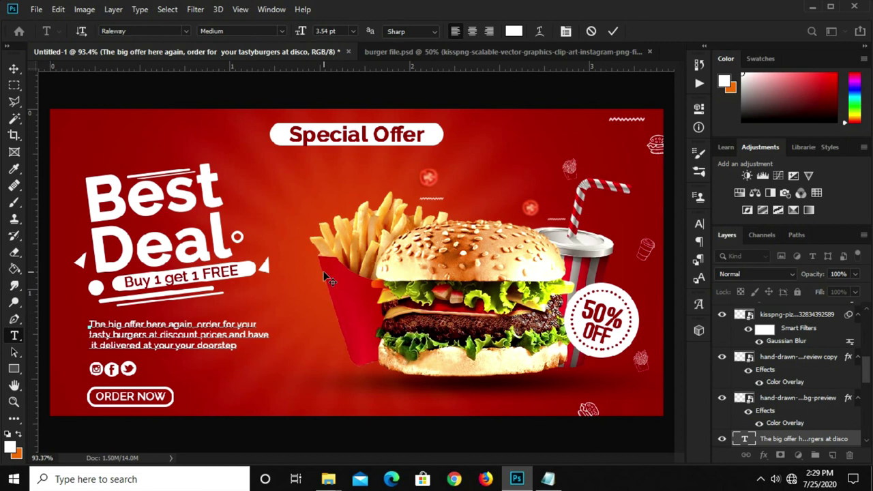
key(Delete)
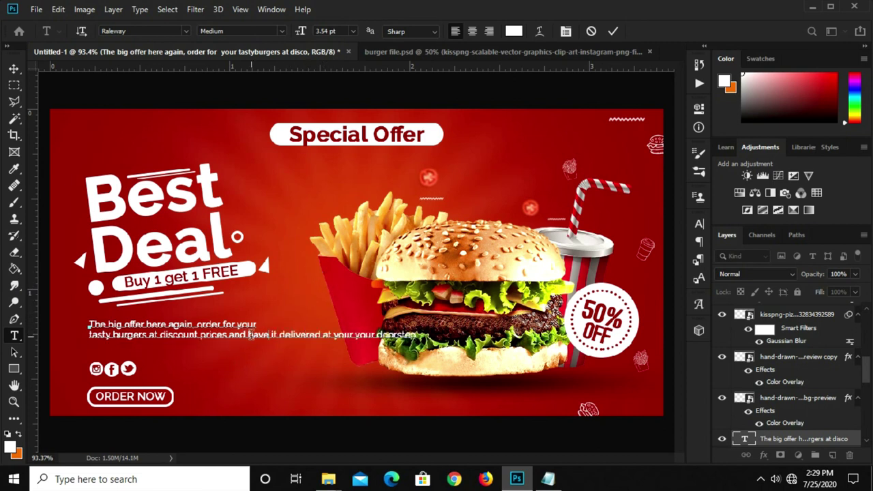
key(Return)
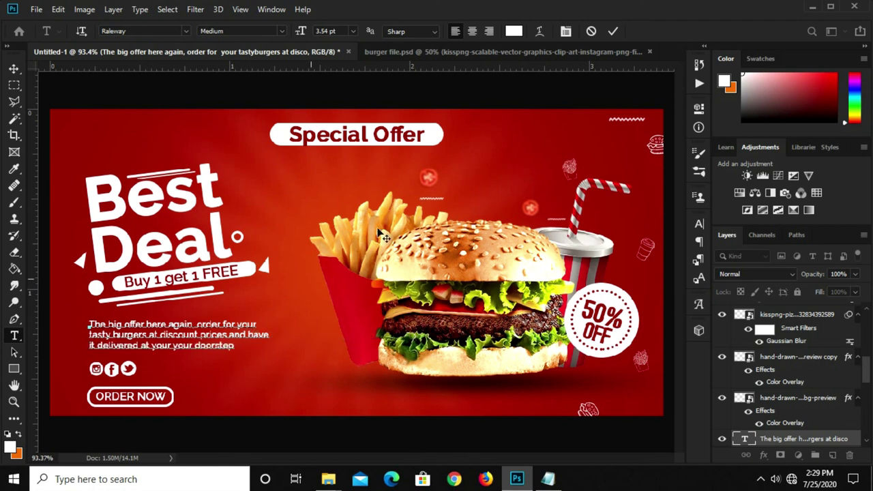
click(612, 31)
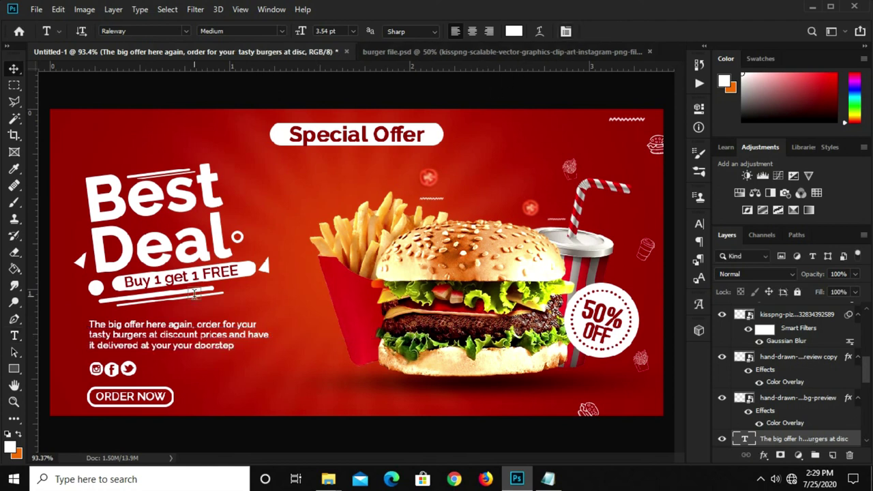
key(v)
alt+scroll(307, 299, down, 3)
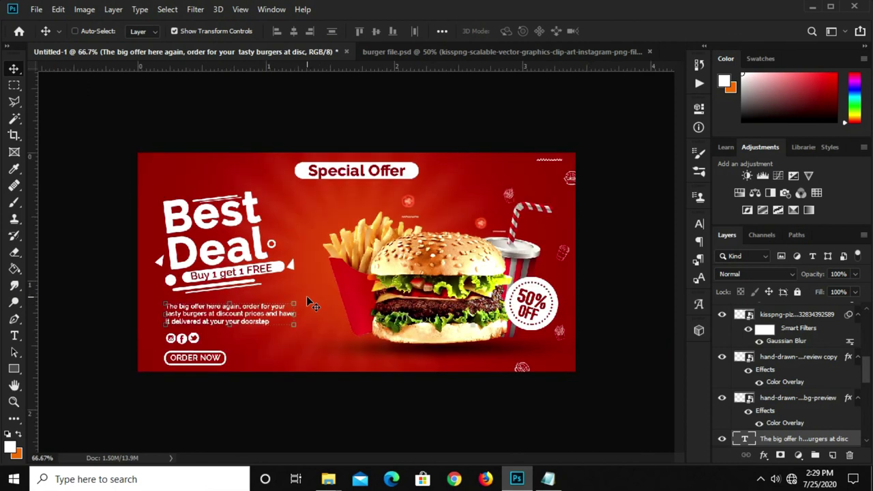
alt+scroll(306, 298, up, 3)
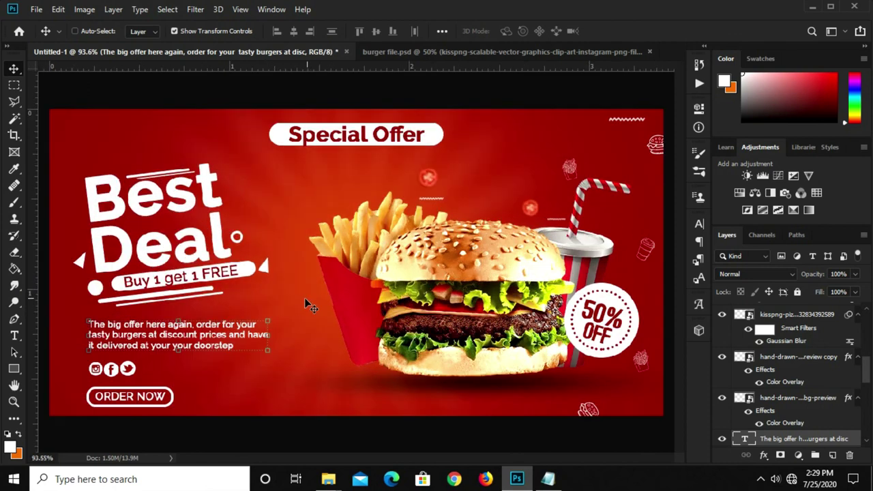
ctrl+click(268, 93)
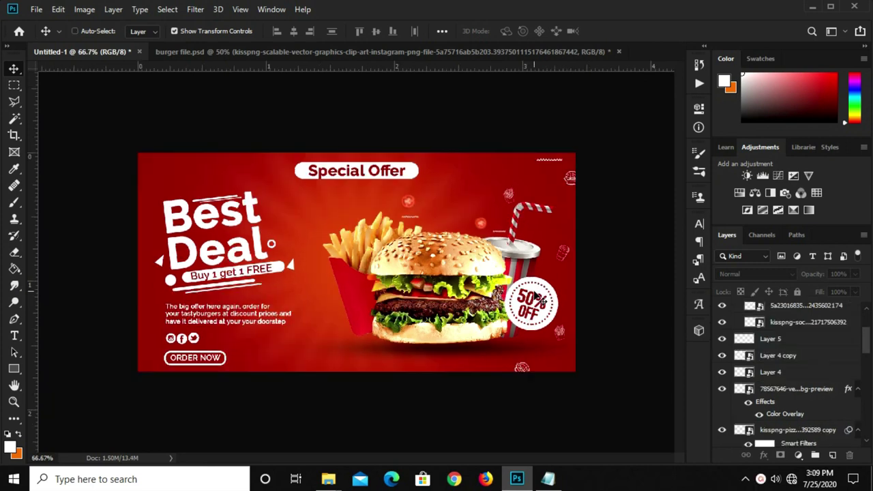
- Set the bottom and top-right burger doodles (Layer 4 copy, Layer 4) to 64% opacity
click(591, 414)
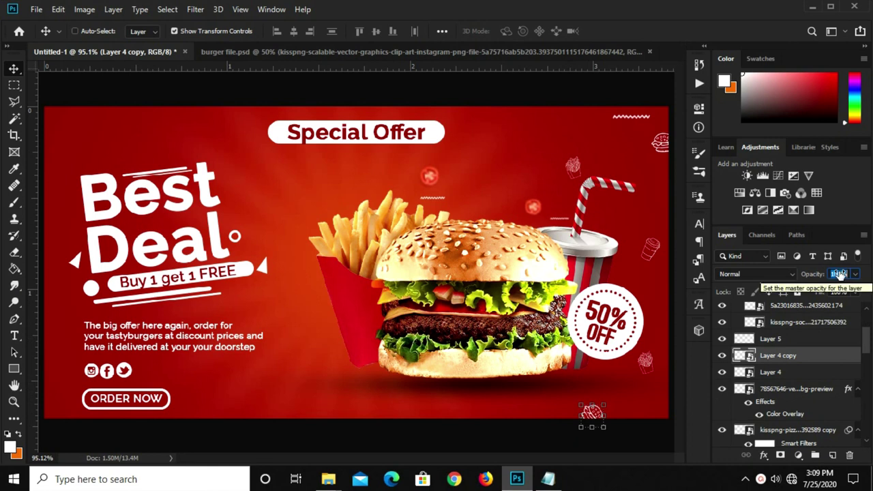
text(64)
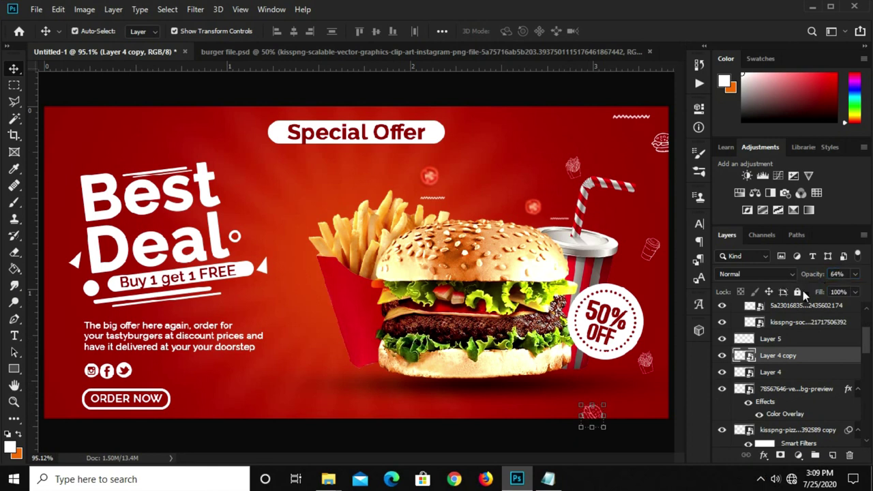
click(662, 143)
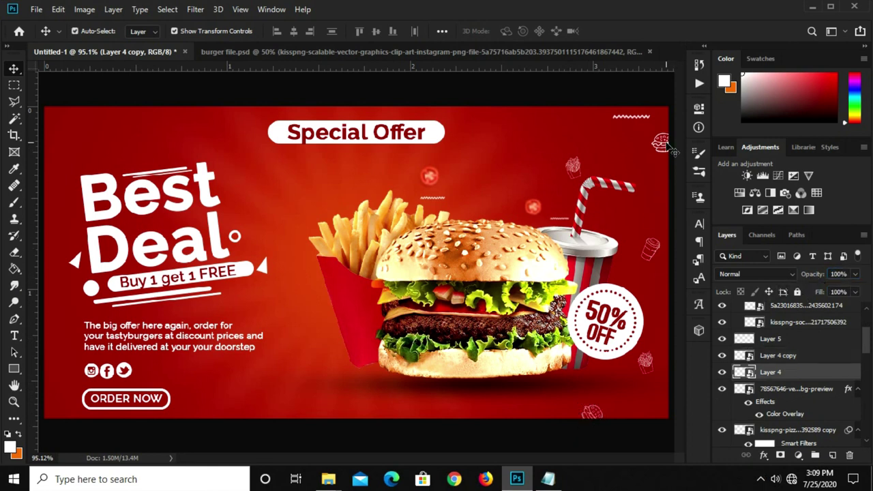
click(835, 273)
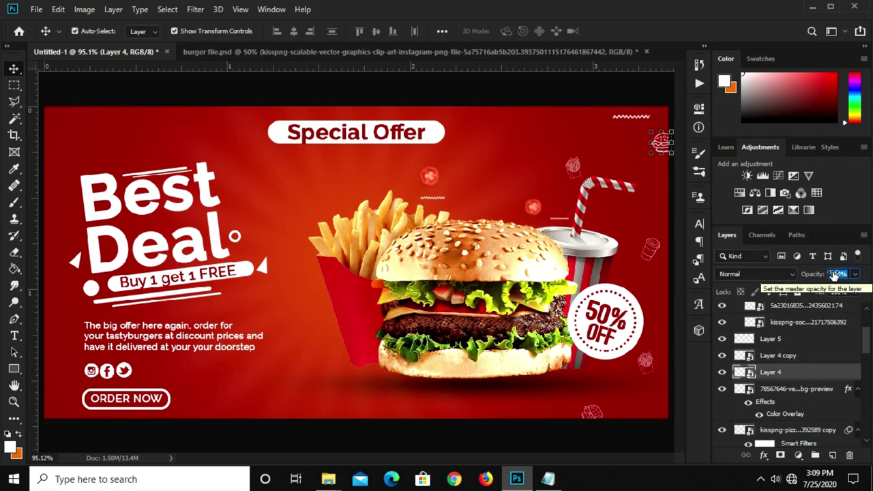
text(64)
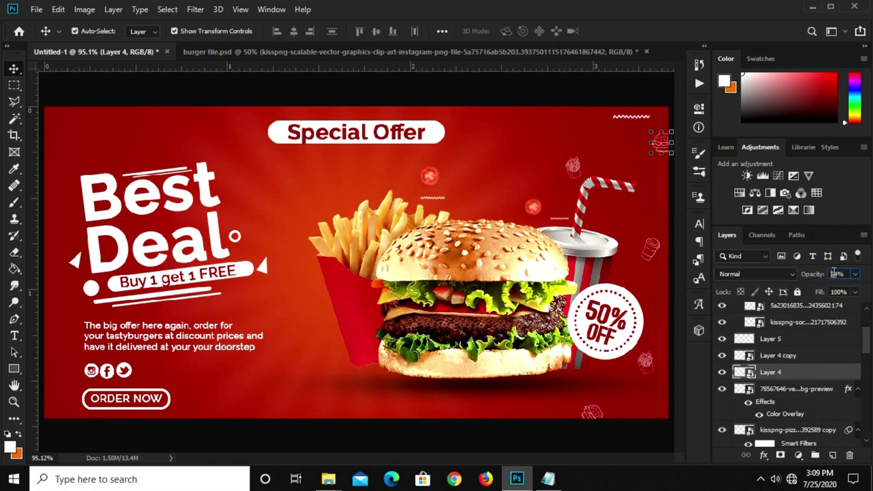
click(487, 90)
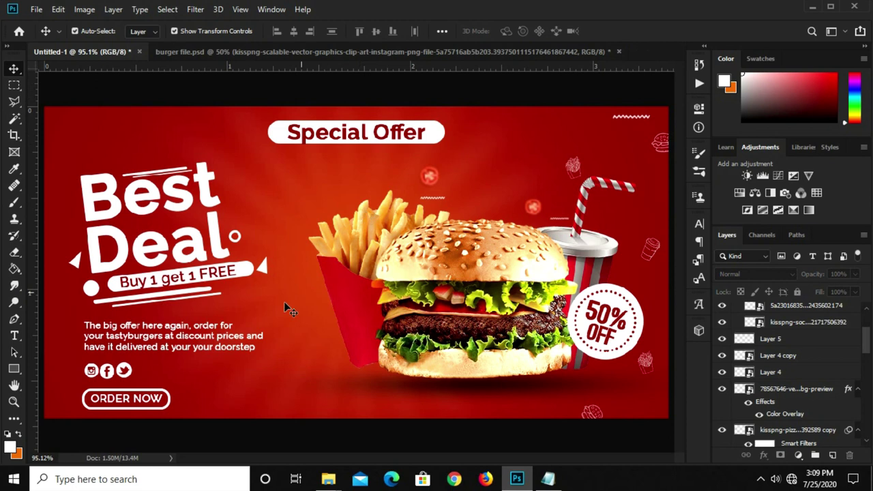
- Insert 'is' after 'offer' in the body text, commit it, and review the whole banner
click(136, 326)
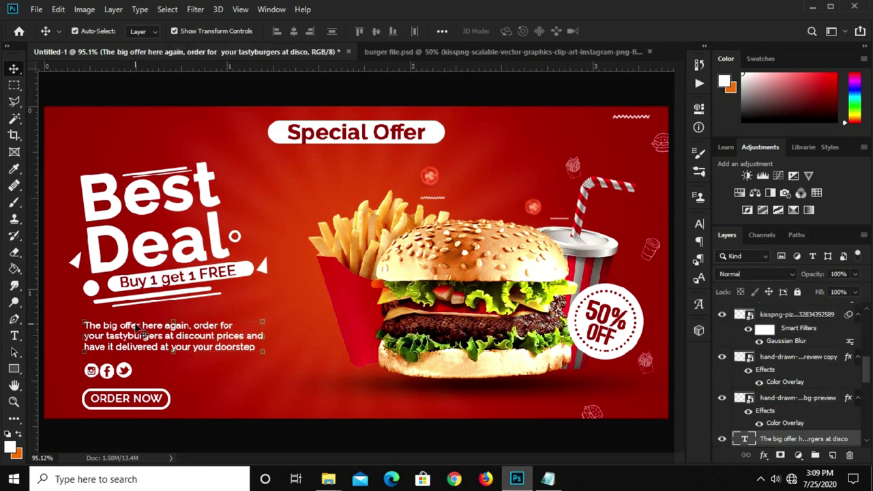
key(t)
click(140, 325)
text(is)
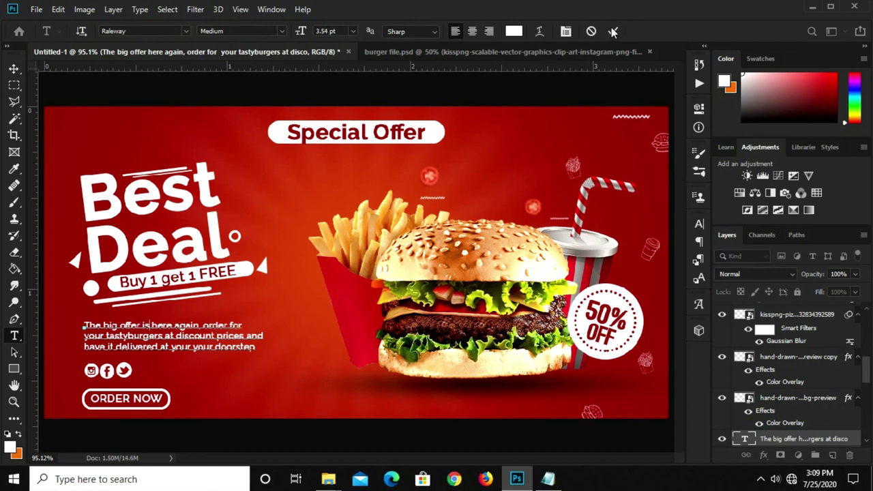
click(298, 271)
key(v)
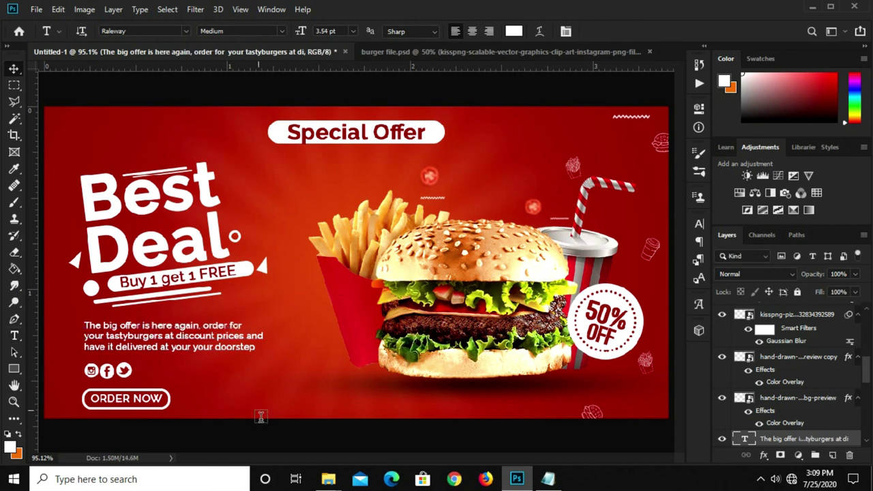
click(295, 437)
key(ctrl+minus)
key(ctrl+0)
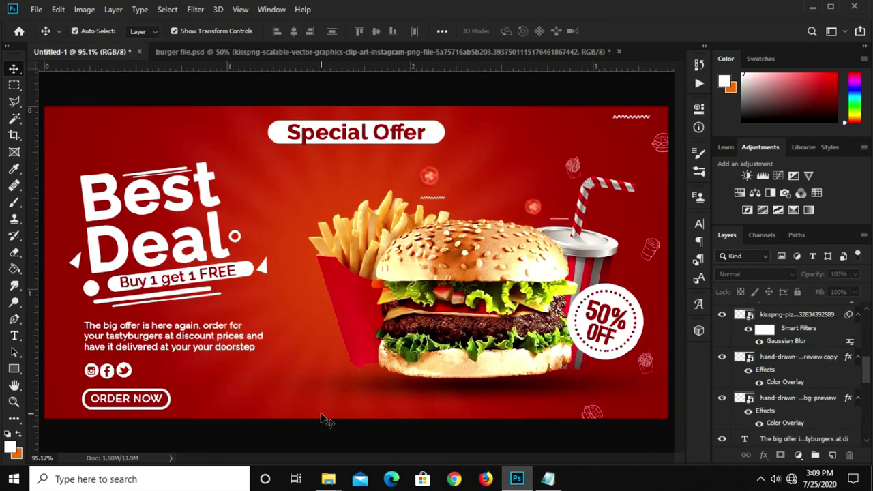